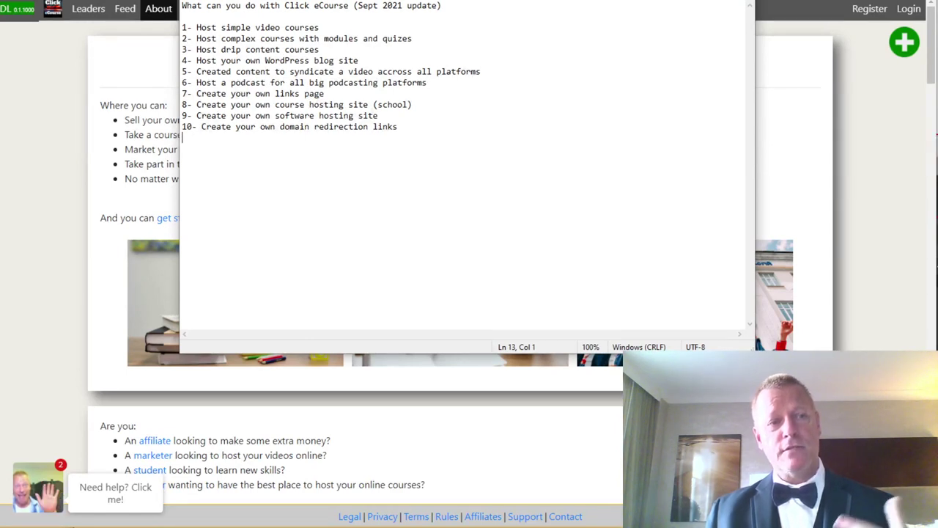
Review the Plans page comparing features and prices of all six plans, then return to Notepad.
left_click(52, 64)
left_click(237, 9)
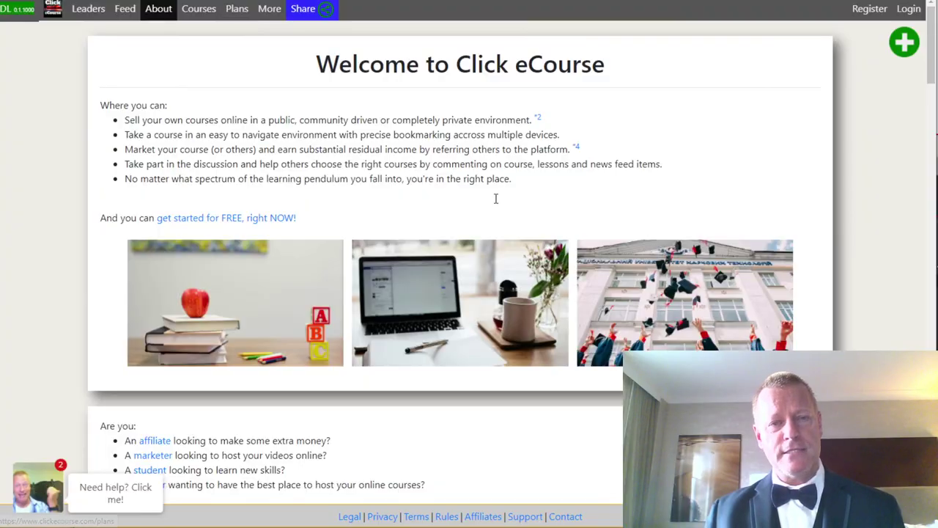
scroll(600, 313, "down", 15)
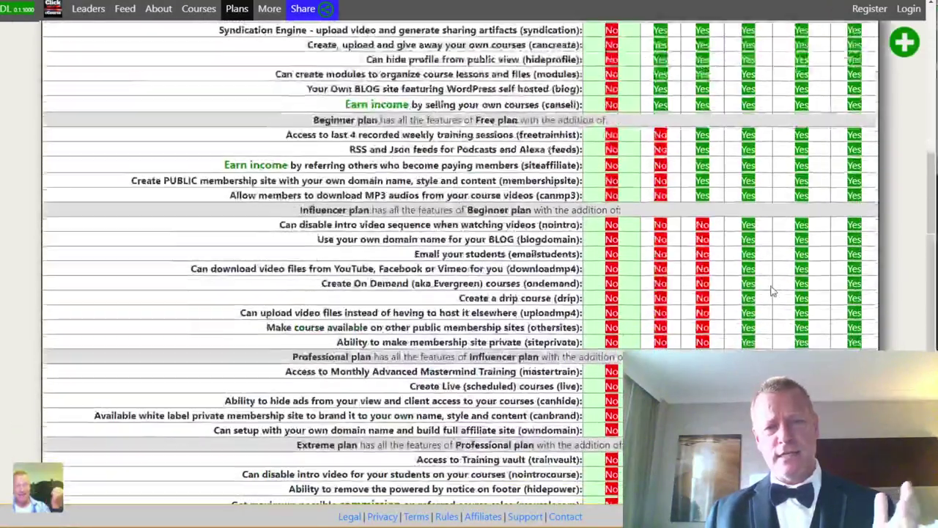
scroll(599, 313, "up", 10)
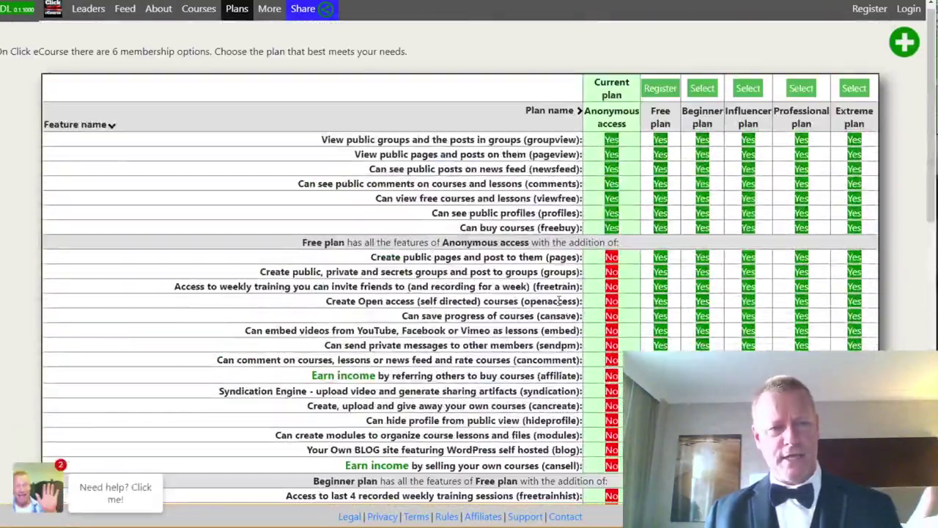
scroll(481, 254, "down", 6)
scroll(670, 259, "up", 5)
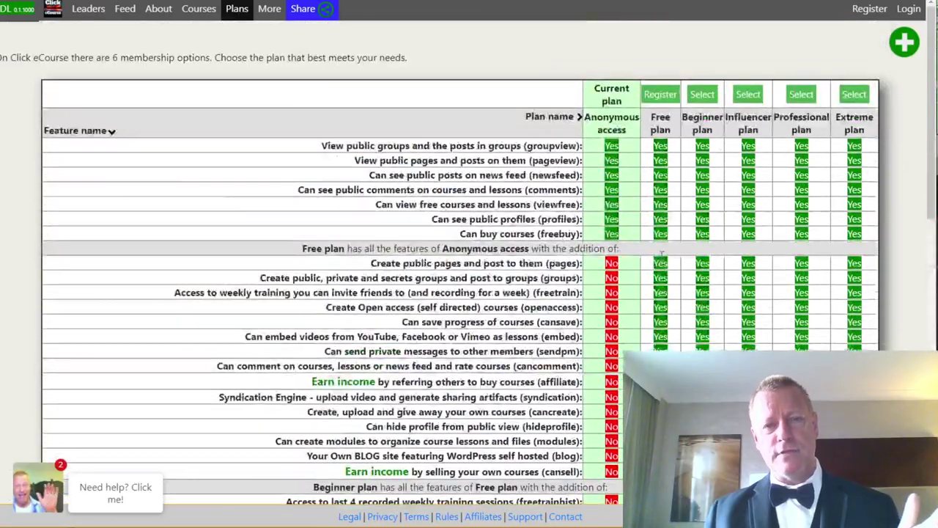
scroll(785, 183, "down", 10)
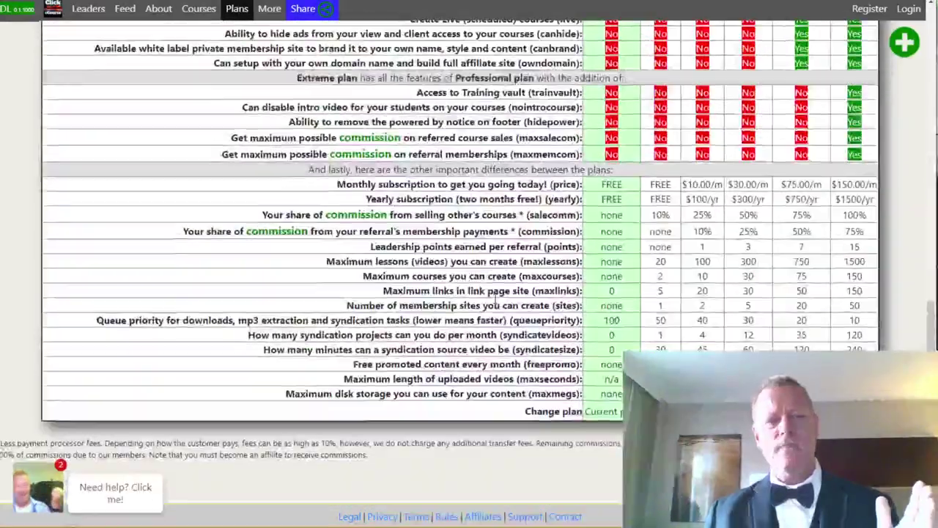
scroll(493, 299, "up", 6)
scroll(494, 298, "up", 4)
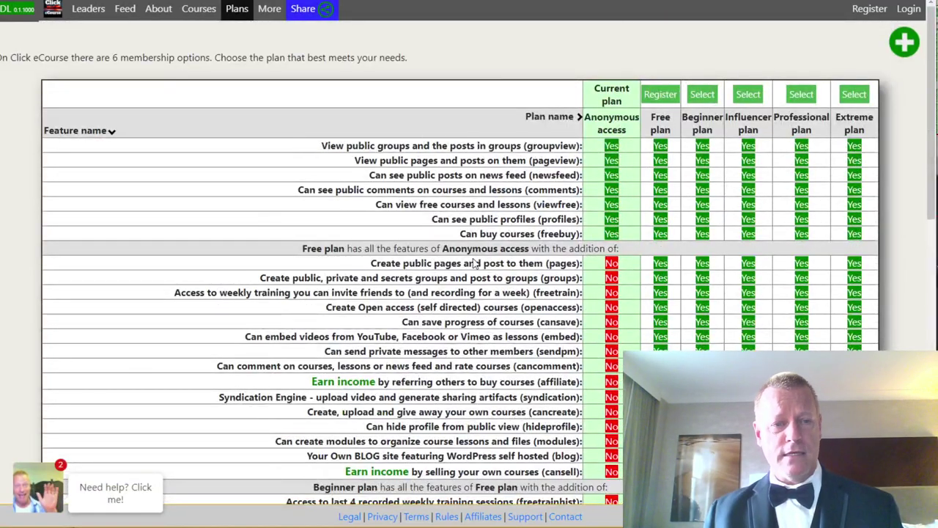
scroll(474, 264, "down", 3)
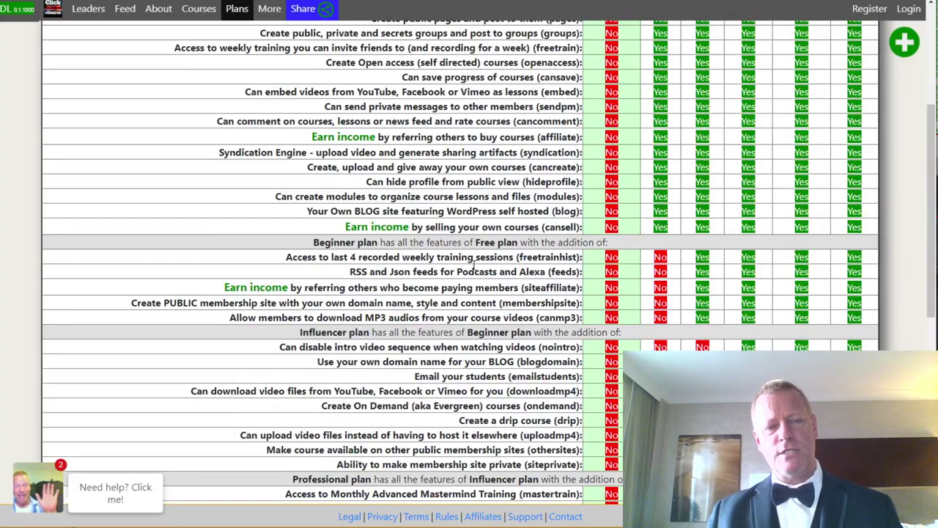
scroll(473, 268, "down", 4)
scroll(473, 266, "down", 2)
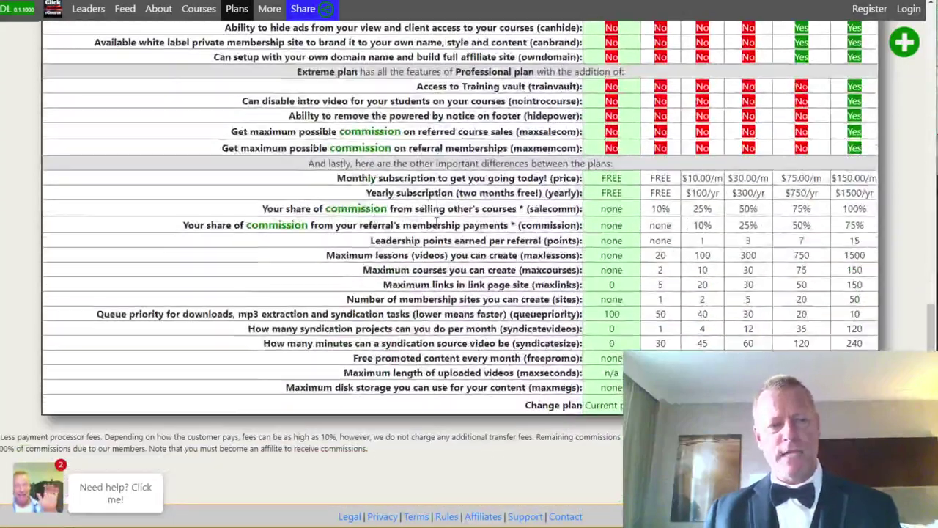
scroll(444, 249, "up", 5)
scroll(404, 146, "up", 4)
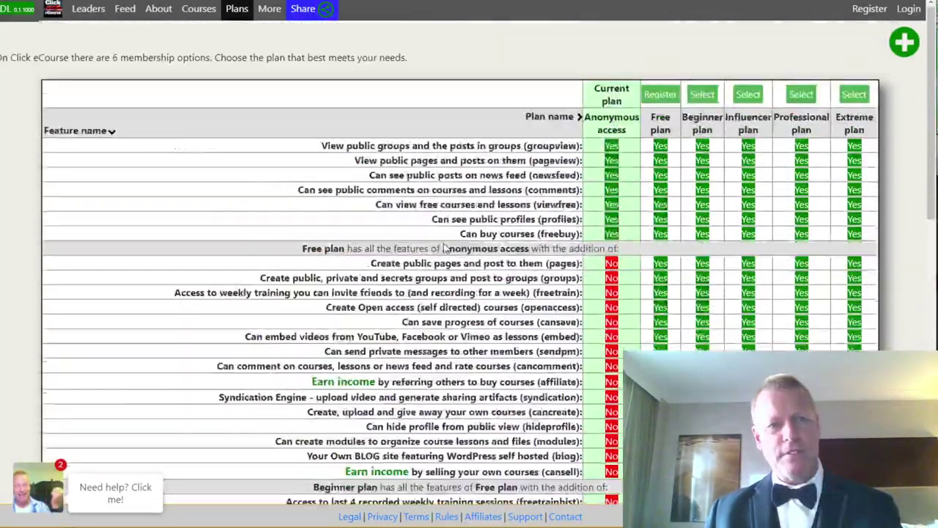
key("alt+Tab")
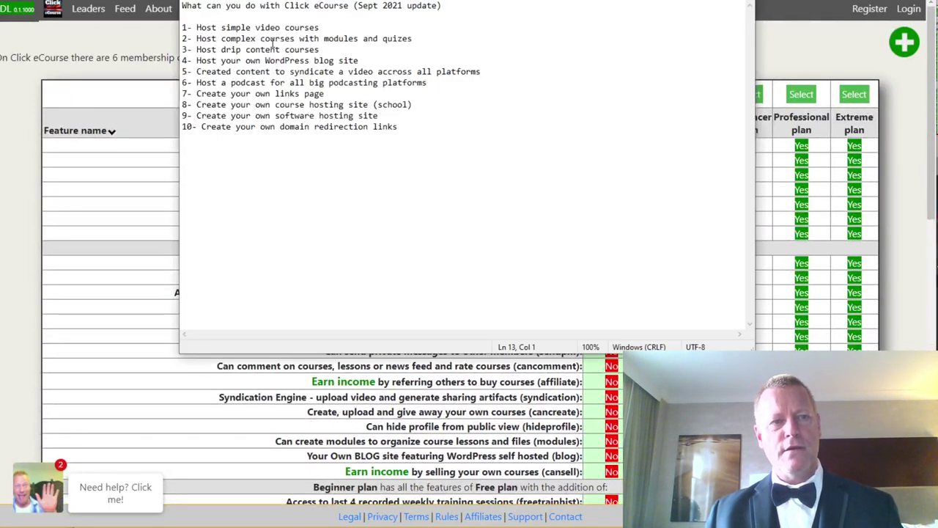
Highlight the first Notepad list item, 'Host simple video courses'.
left_click(345, 27)
key("shift+Left")
key("shift+Left")
key("shift+Left")
key("shift+Left")
key("shift+Left")
key("shift+Left")
key("shift+Left")
key("shift+Left")
key("shift+Left")
key("shift+Left")
key("shift+Left")
key("shift+Left")
key("shift+Left")
key("shift+Left")
key("shift+Left")
key("shift+Left")
key("shift+Left")
key("shift+Left")
key("shift+Left")
key("shift+Left")
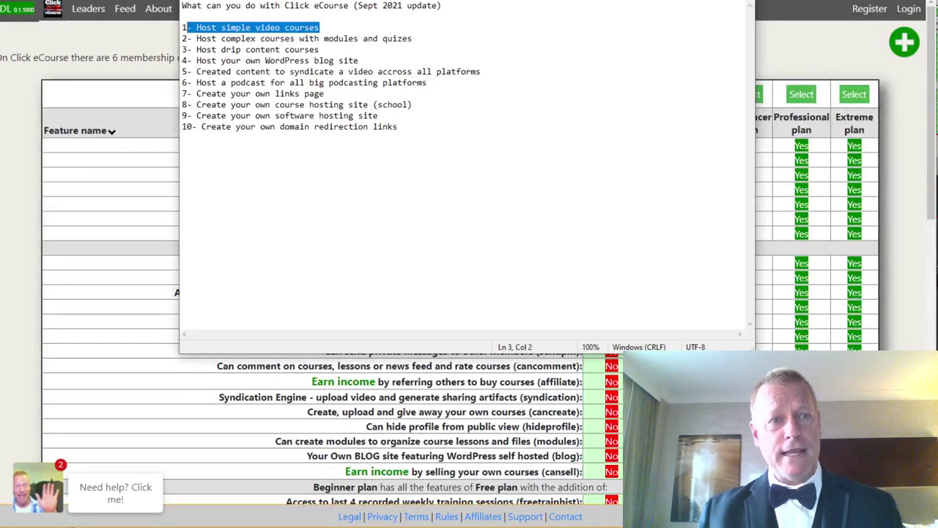
Start a new Click eCourse registration using the email-and-password option.
left_click(795, 43)
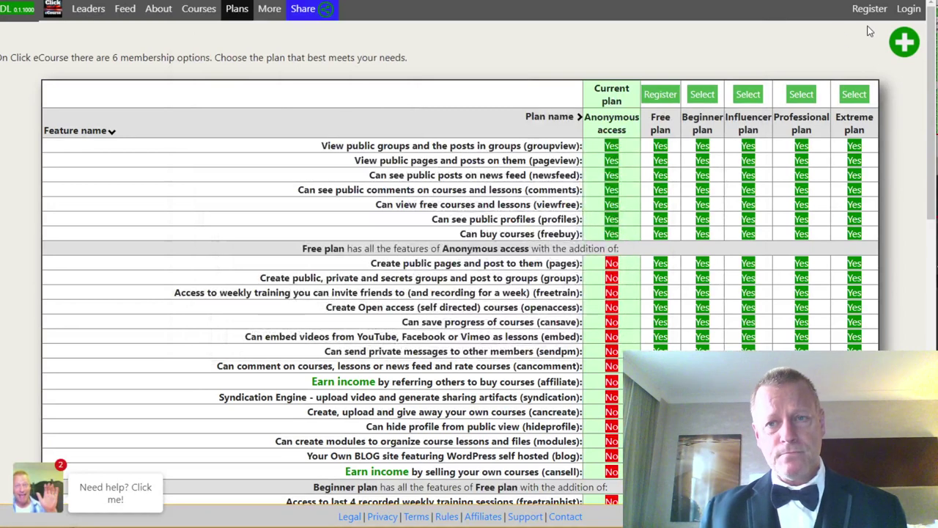
left_click(868, 11)
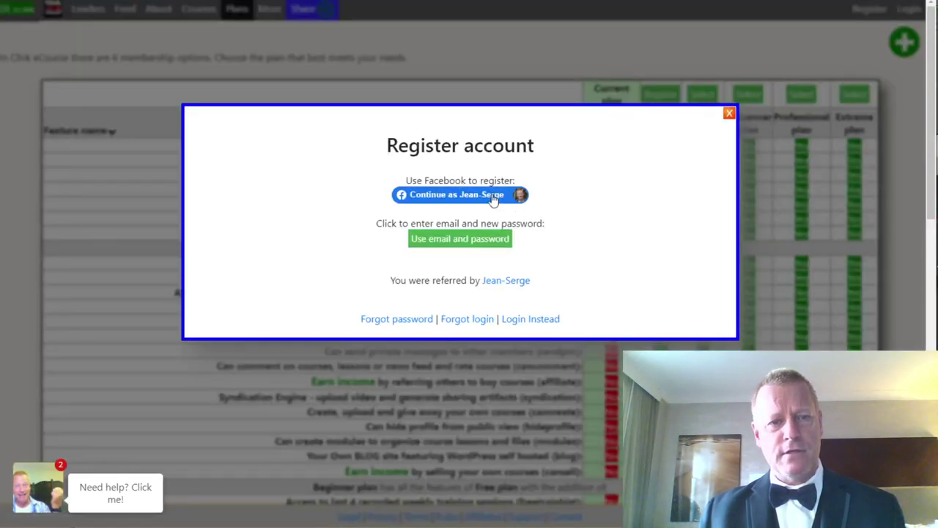
left_click(461, 243)
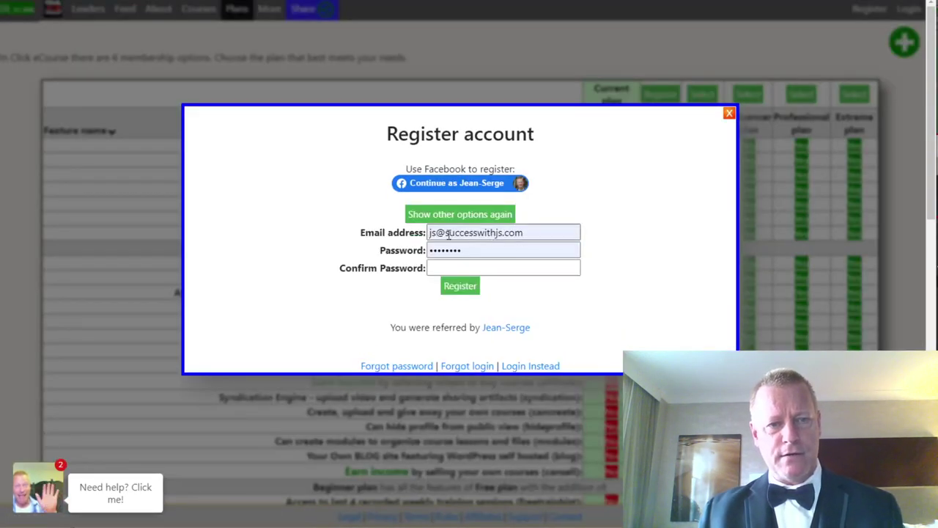
Register with a new email address and password, decline saving it, and dismiss the confirmation.
left_click(453, 234)
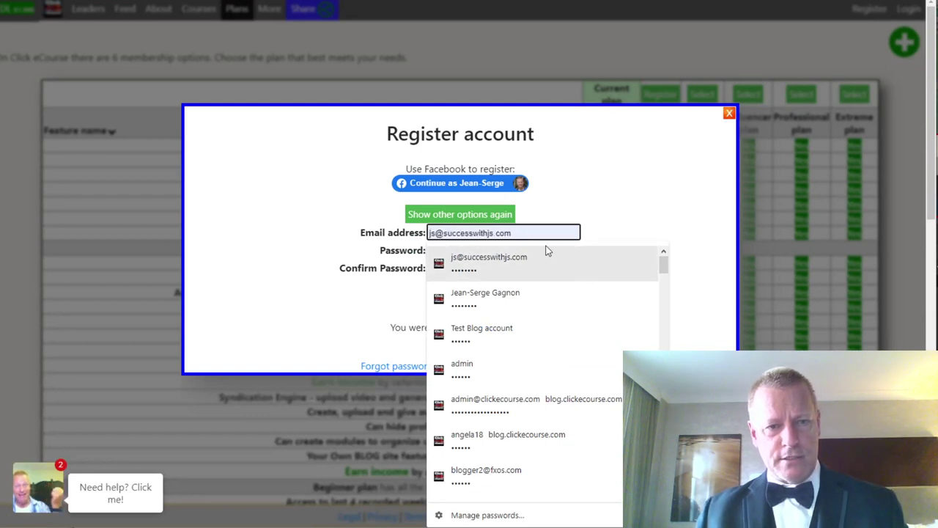
left_click_drag(536, 233, 416, 231)
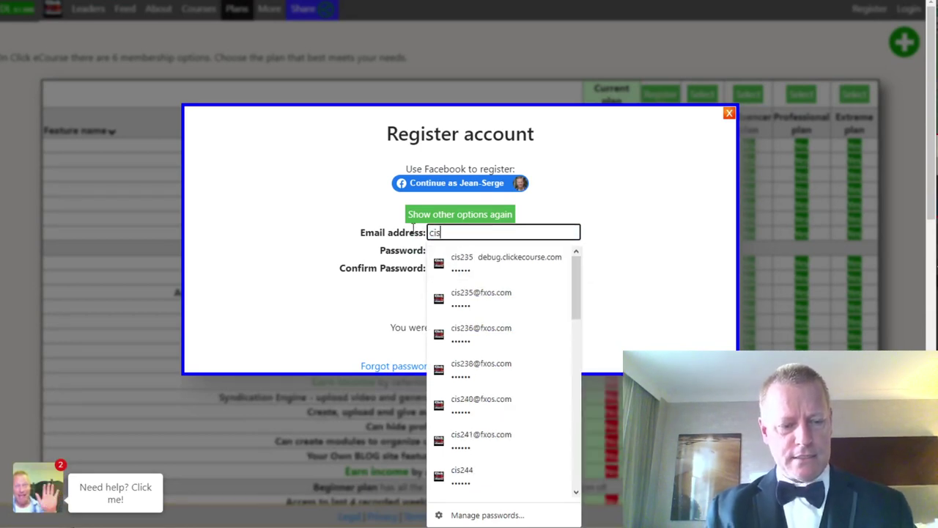
key("Tab")
type("***")
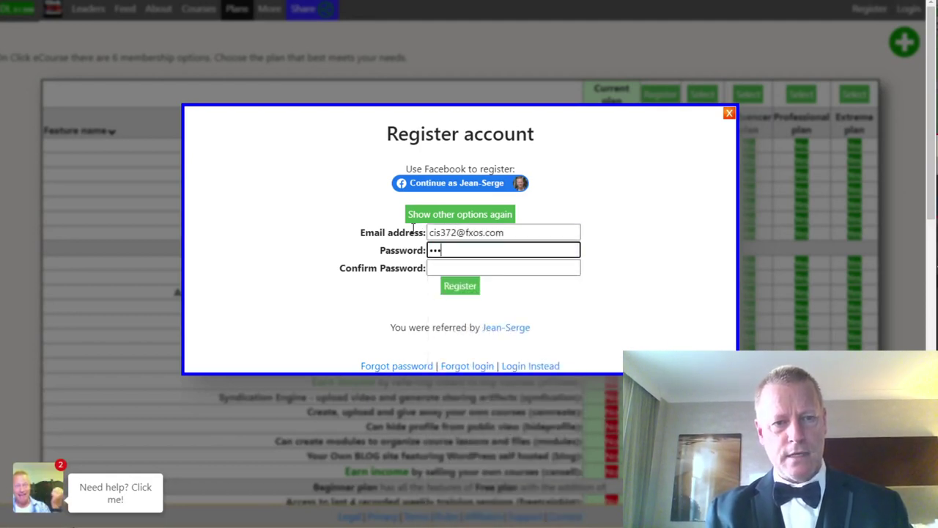
type("***")
key("Tab")
type("******")
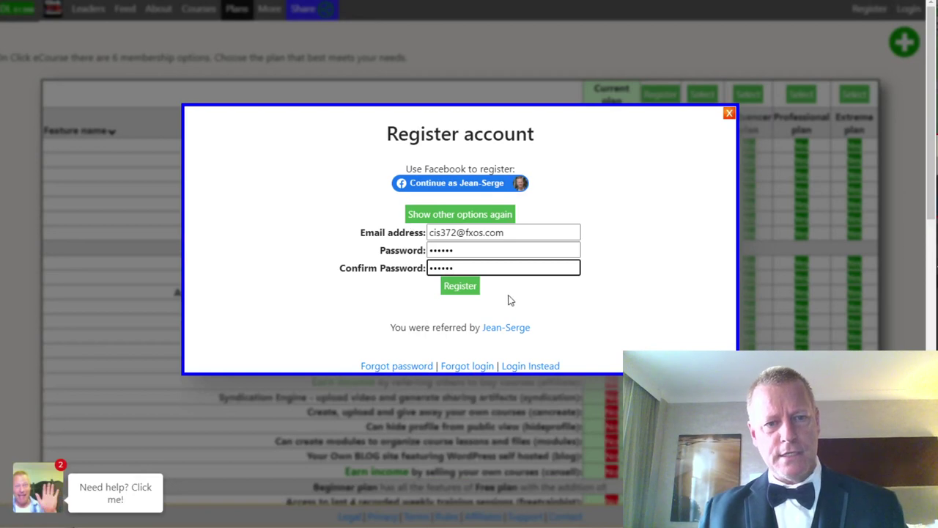
left_click(461, 288)
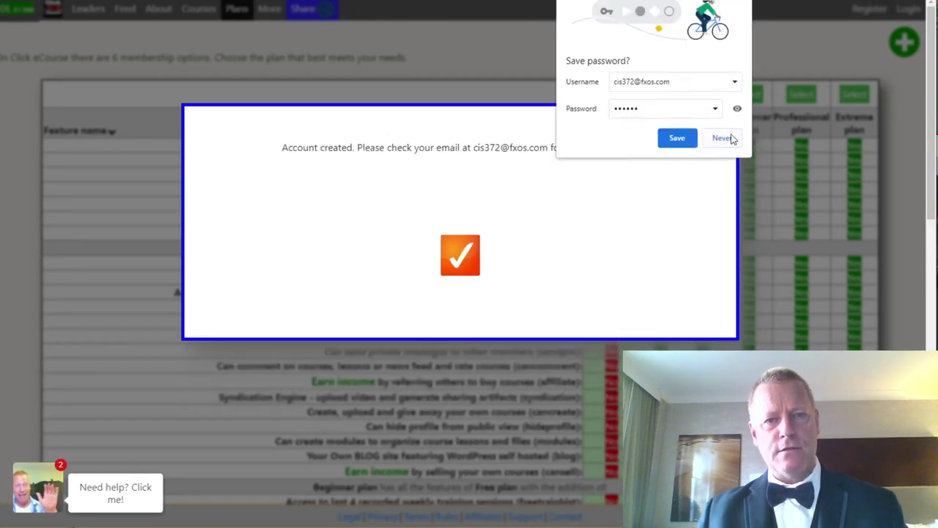
left_click(677, 139)
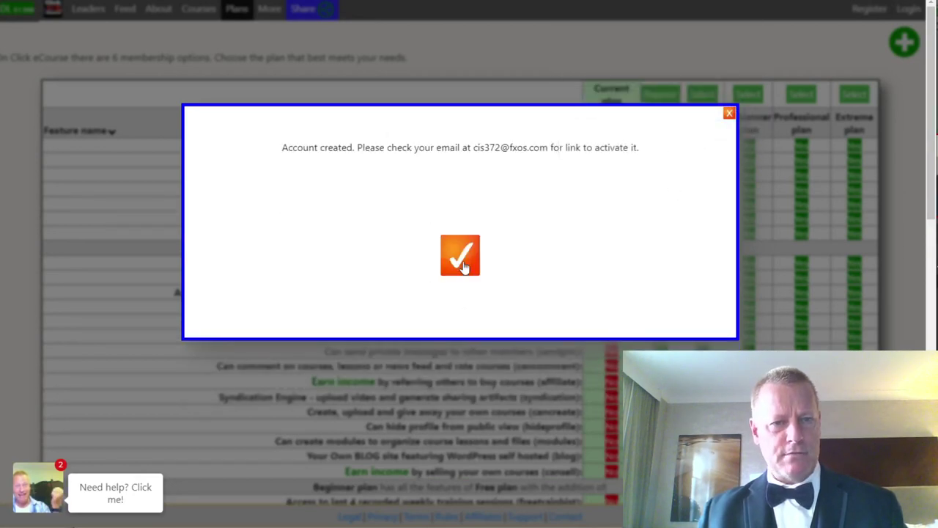
left_click(460, 257)
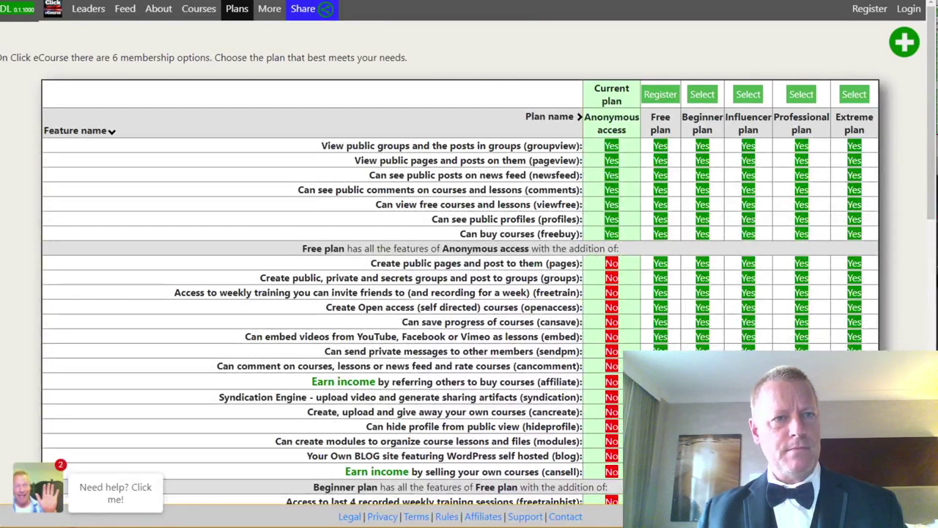
Open the 'Account Activation on Click eCourse' email in Gmail and follow its activation link.
key("ctrl+Tab")
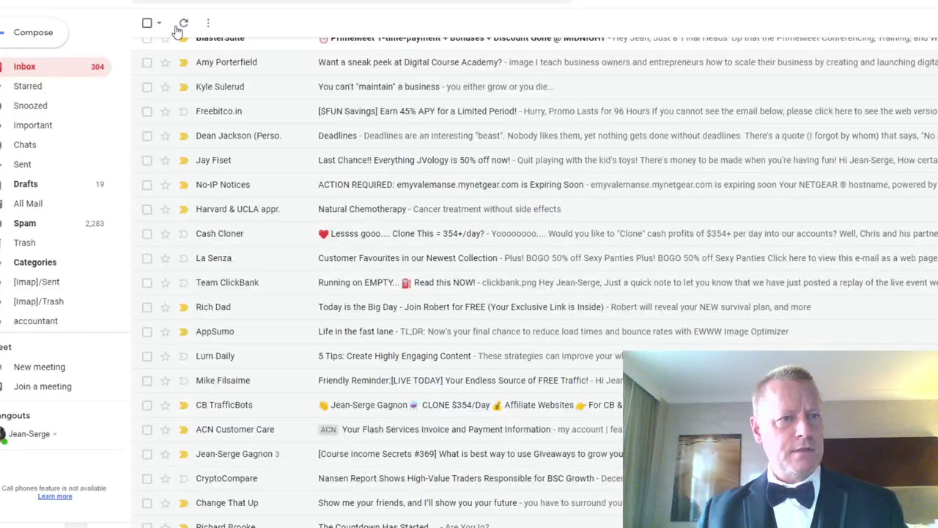
scroll(388, 103, "up", 3)
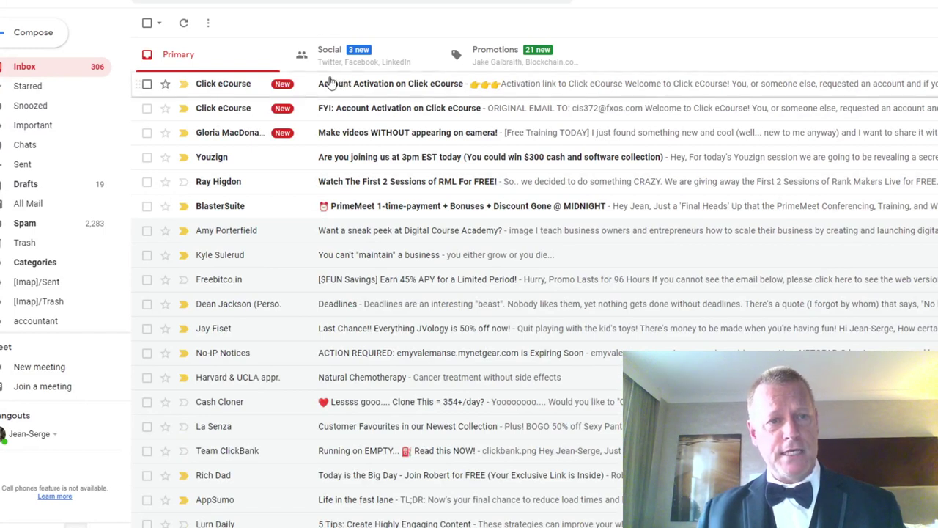
left_click(372, 88)
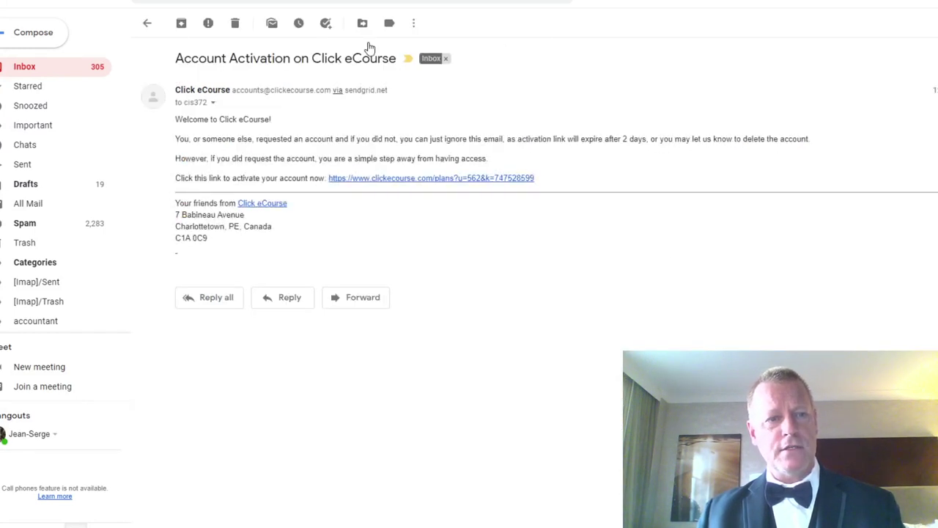
right_click(437, 183)
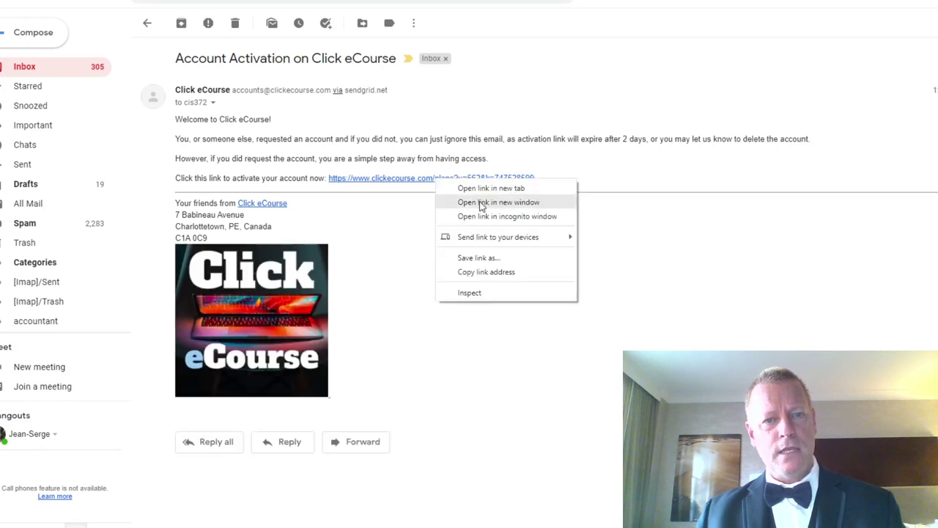
left_click(377, 205)
left_click(388, 183)
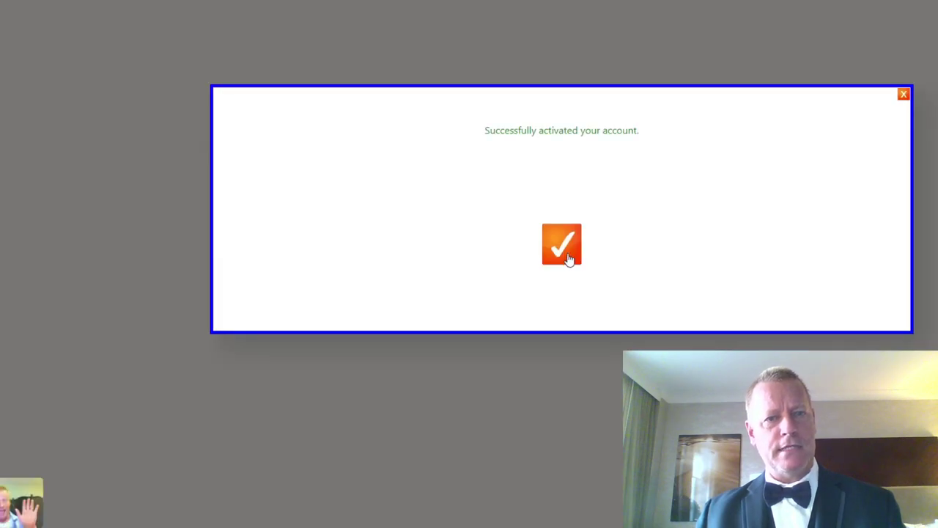
Dismiss the activation success message, leaving the account signed in on the Free plan.
left_click(569, 258)
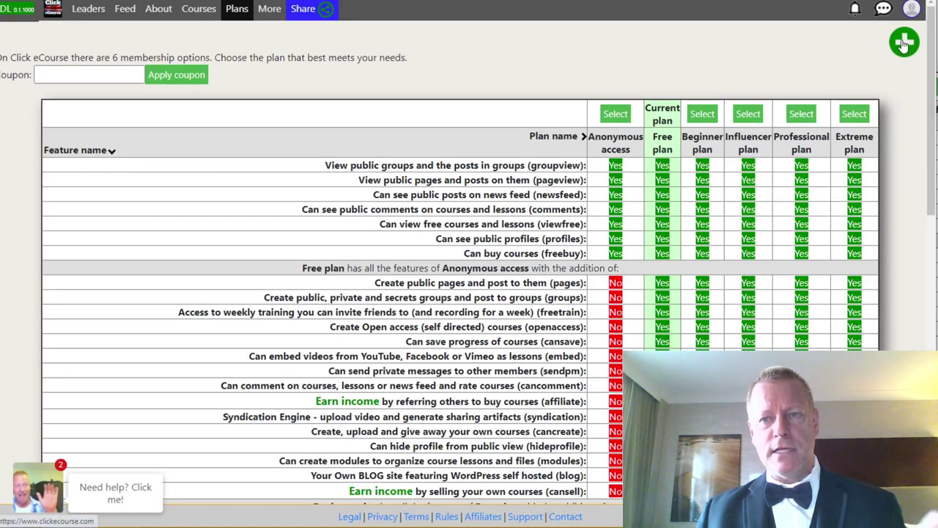
Start a new course titled 'Test Course CIS372'.
mouse_move(904, 44)
left_click(893, 71)
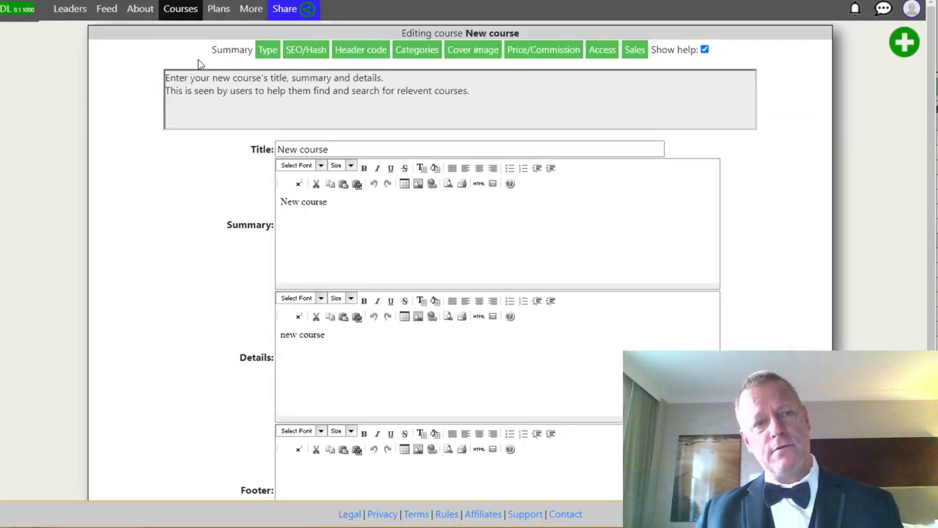
left_click_drag(329, 149, 229, 147)
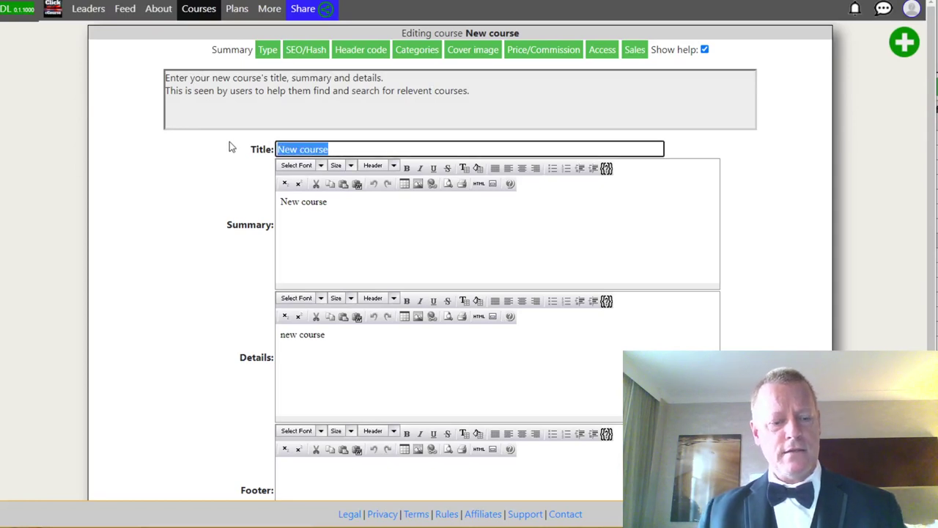
type("Test Cours")
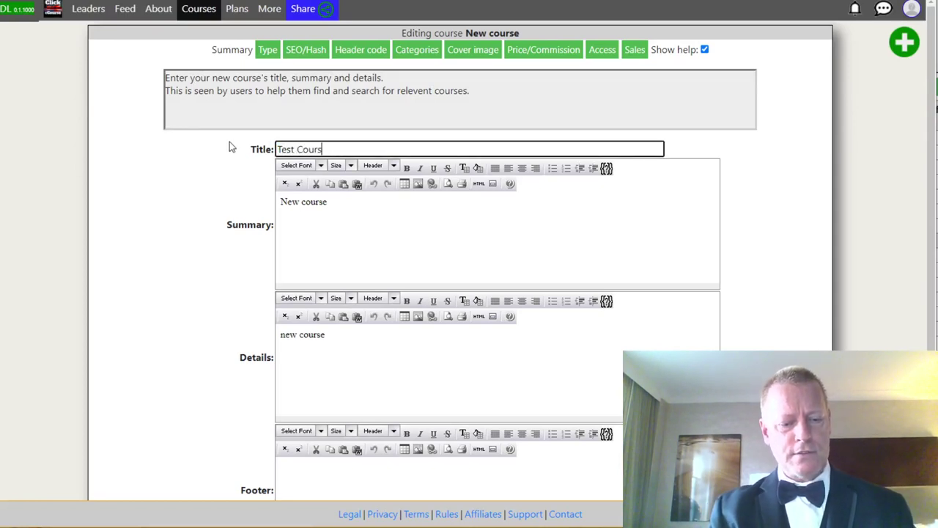
type("e CIS372")
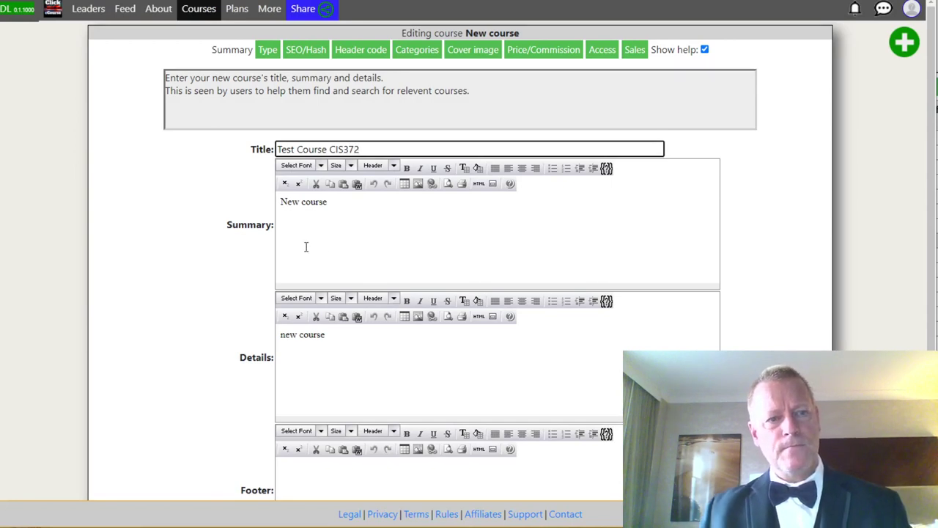
Give it summary 'This is a test course' and details 'You'll learn about X', then save.
left_click_drag(345, 203, 246, 205)
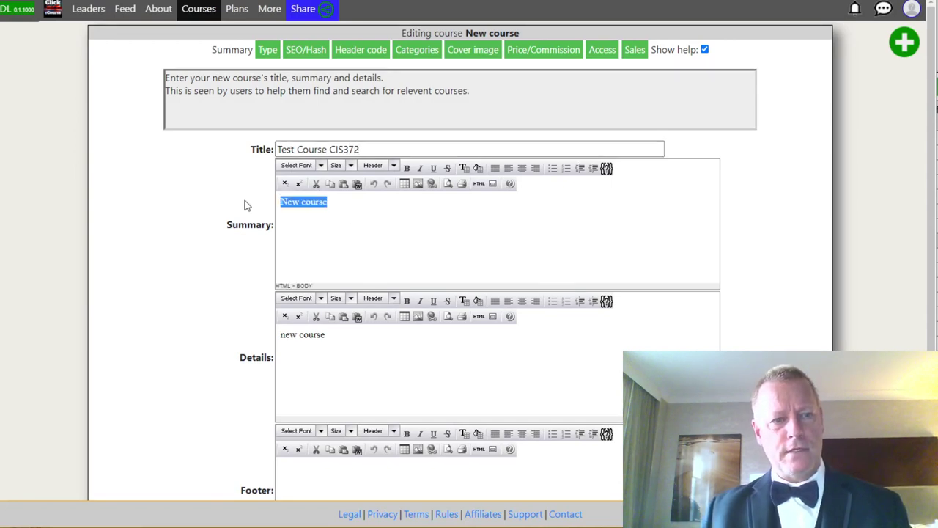
type("This is a test course")
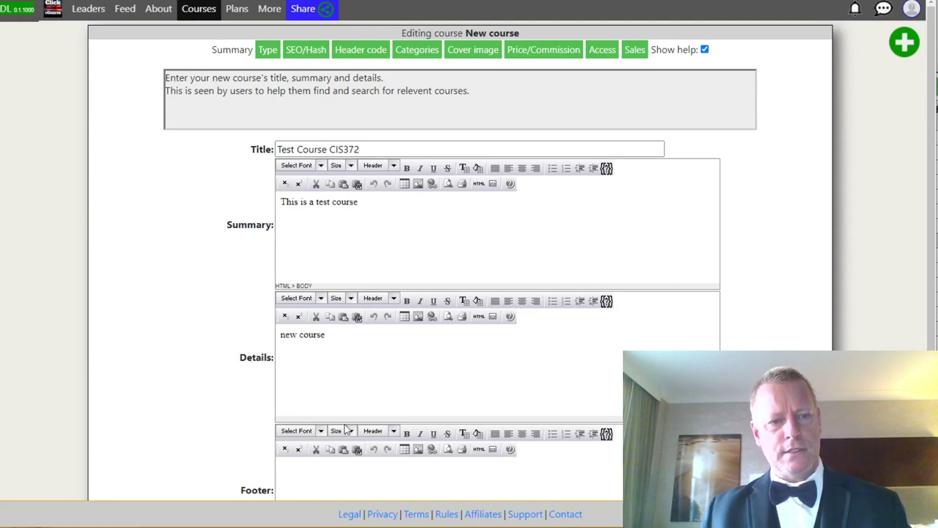
left_click_drag(333, 333, 246, 338)
type("You")
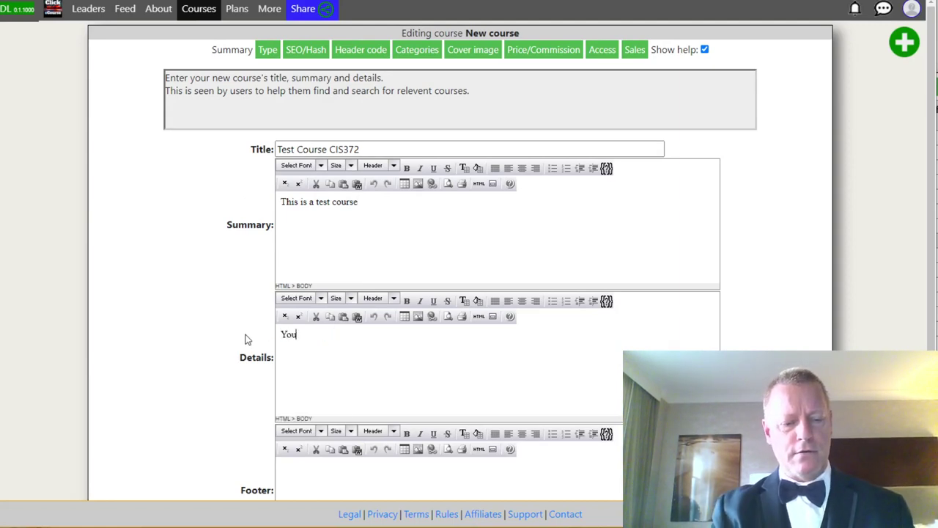
type("'ll learn about X")
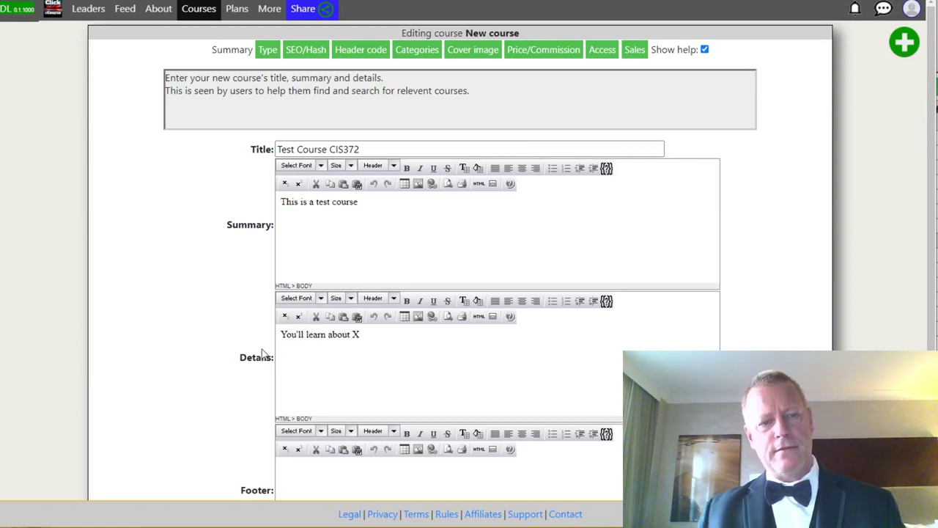
scroll(272, 356, "down", 2)
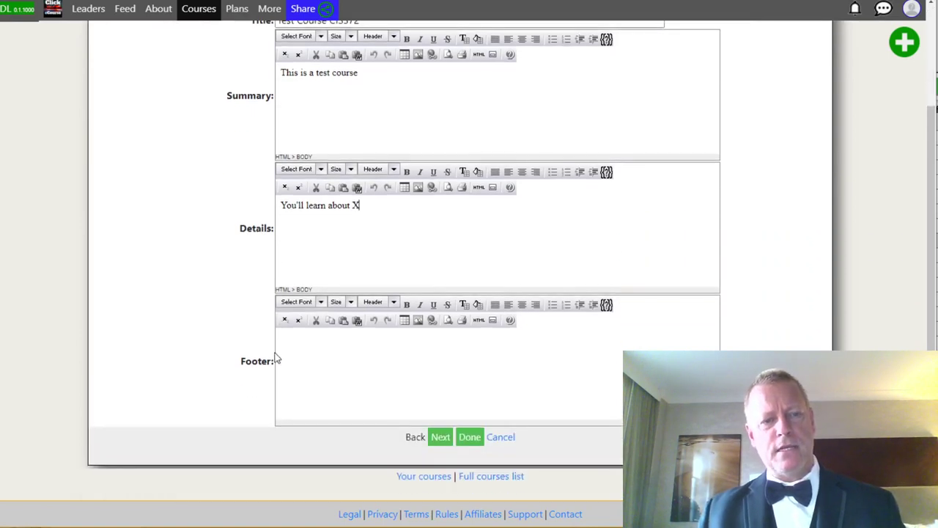
scroll(390, 246, "up", 2)
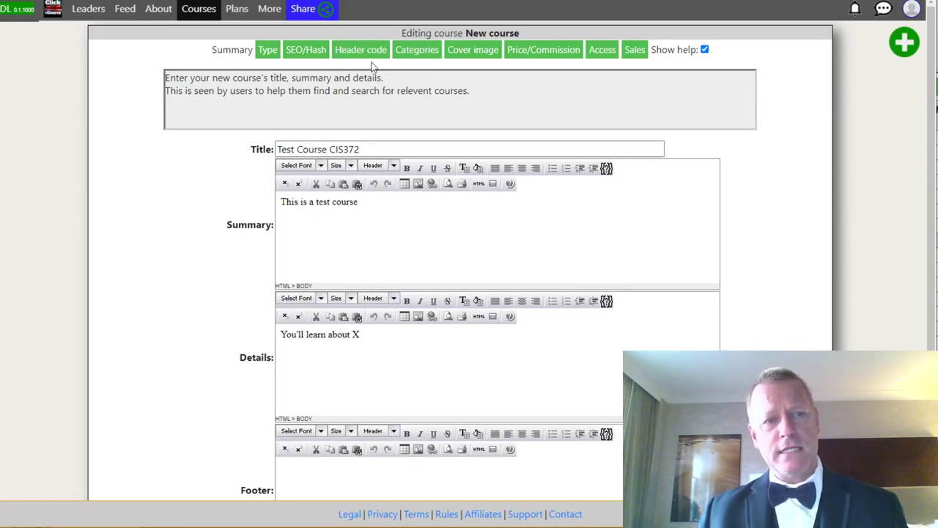
scroll(402, 353, "down", 2)
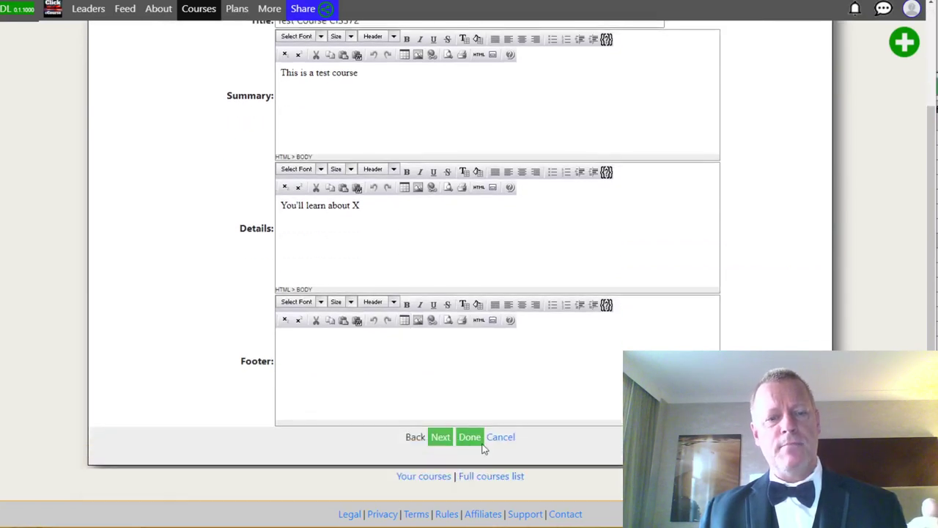
left_click(469, 437)
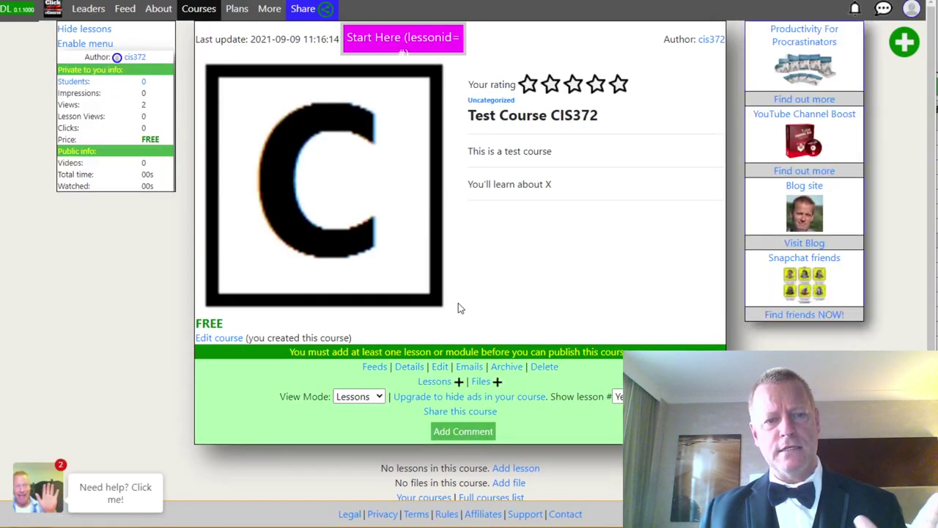
Start a new lesson for Test Course CIS372, ready for a video link, and open a new tab.
scroll(458, 308, "down", 1)
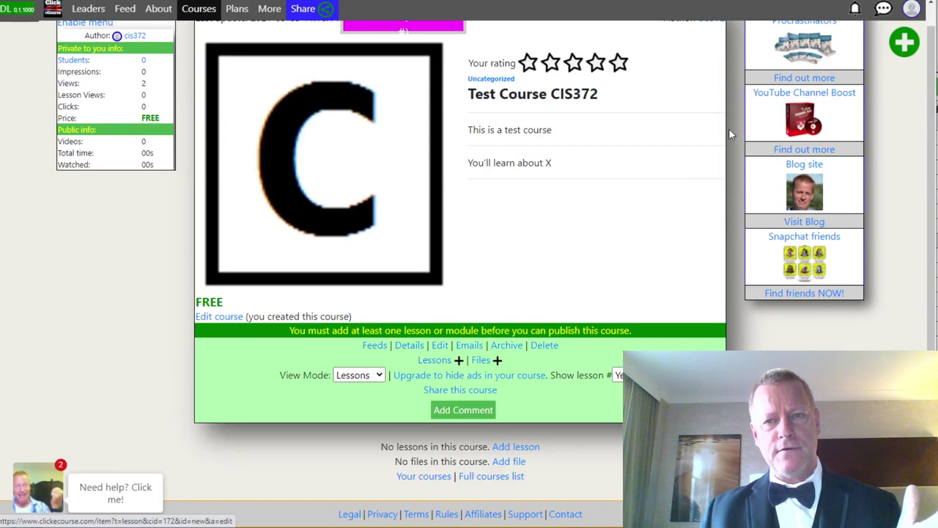
left_click(908, 43)
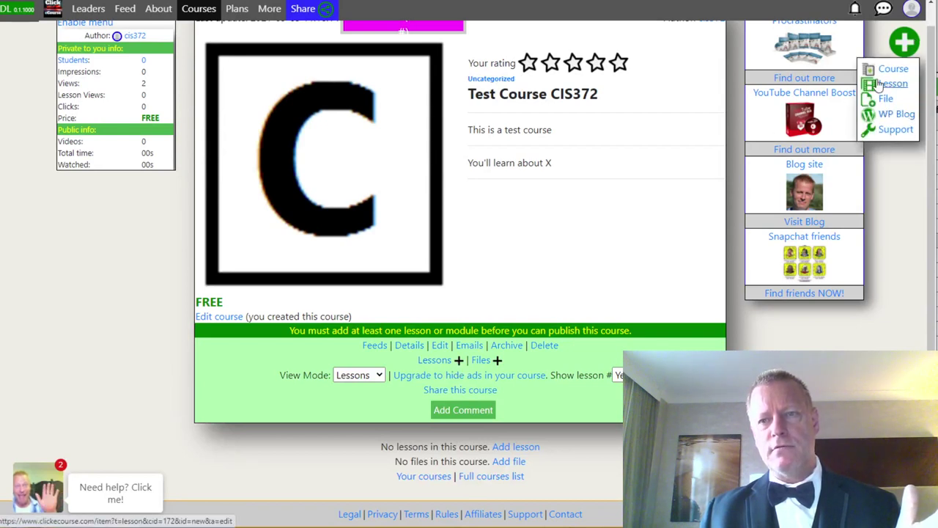
left_click(886, 84)
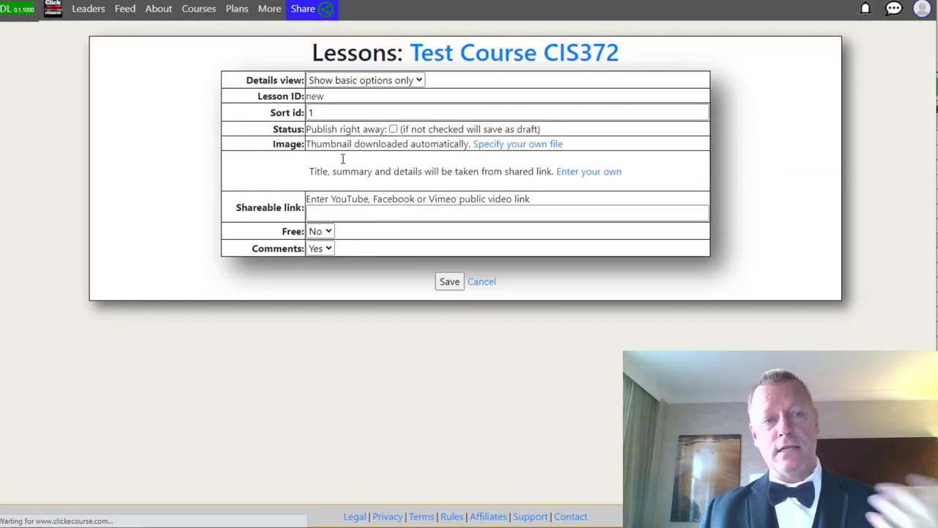
left_click(340, 210)
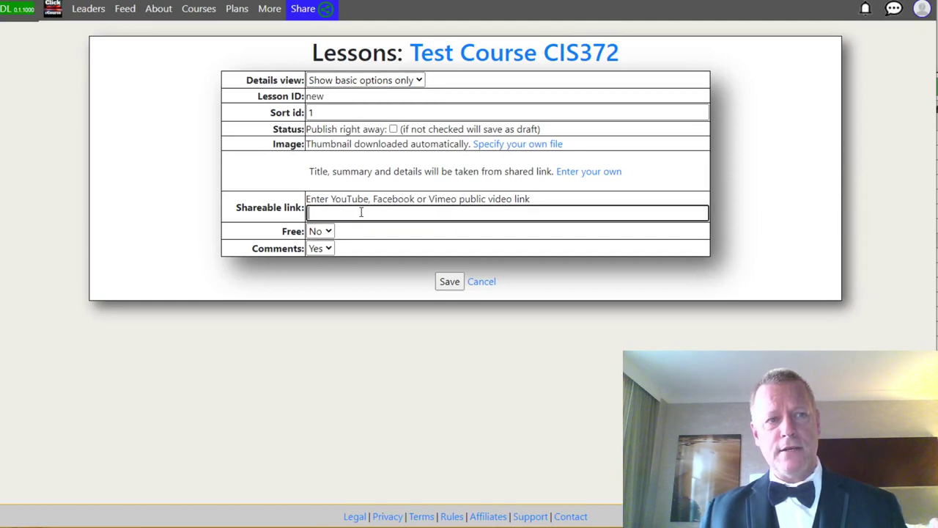
key("ctrl+t")
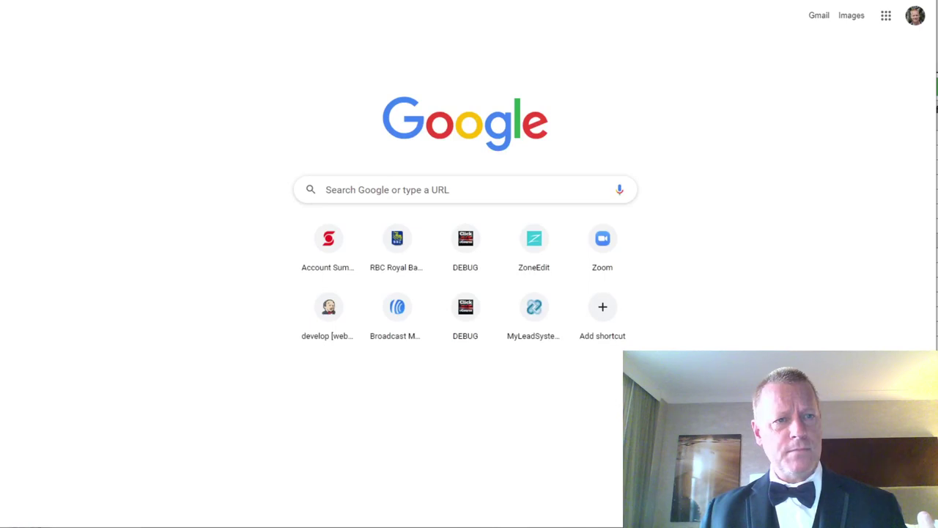
Copy the shareable link of the one-minute Sep 2, 2021 video from YouTube Studio.
left_click(228, 1)
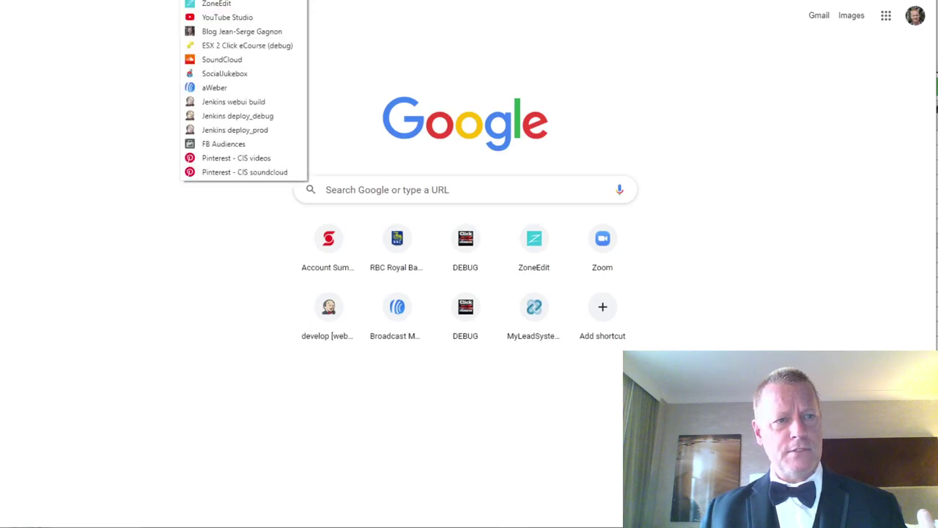
left_click(224, 29)
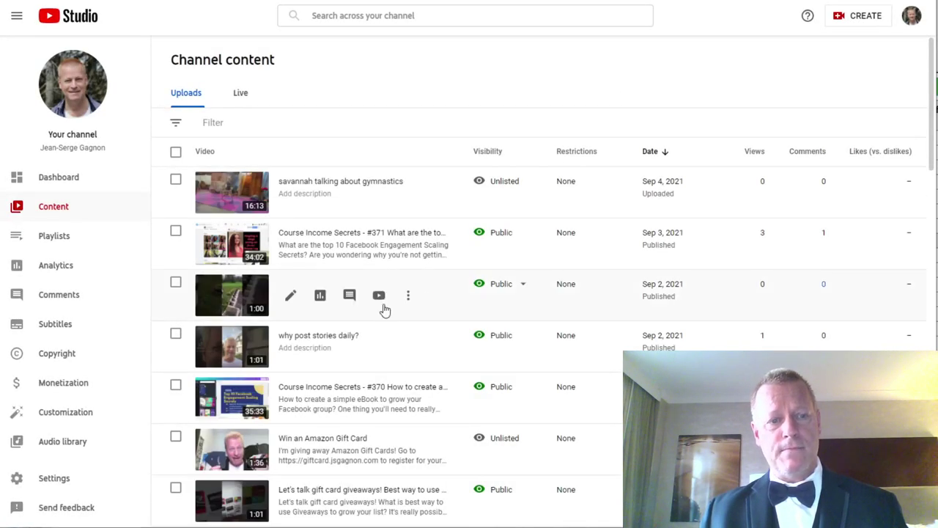
left_click(408, 296)
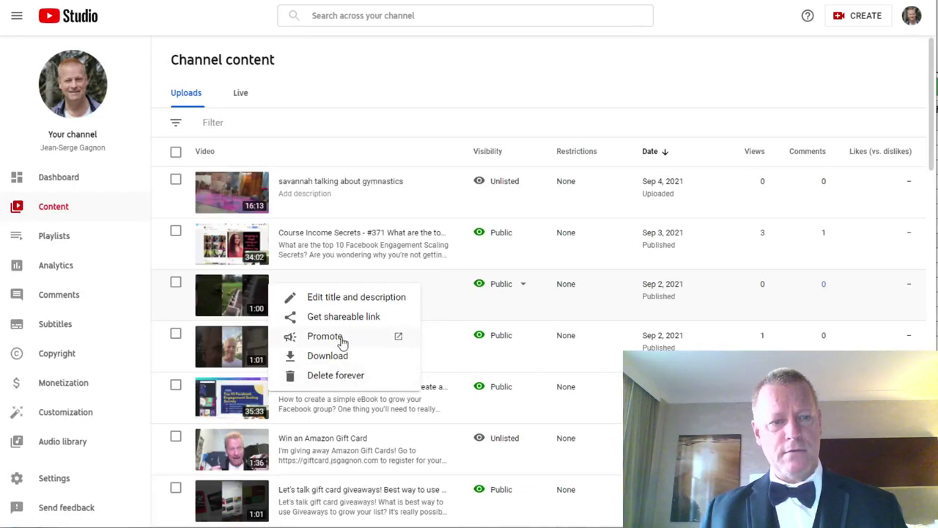
left_click(333, 317)
Paste the YouTube link as plain text, save the lesson 'Do you have mums?', and return to the course.
key("ctrl+Tab")
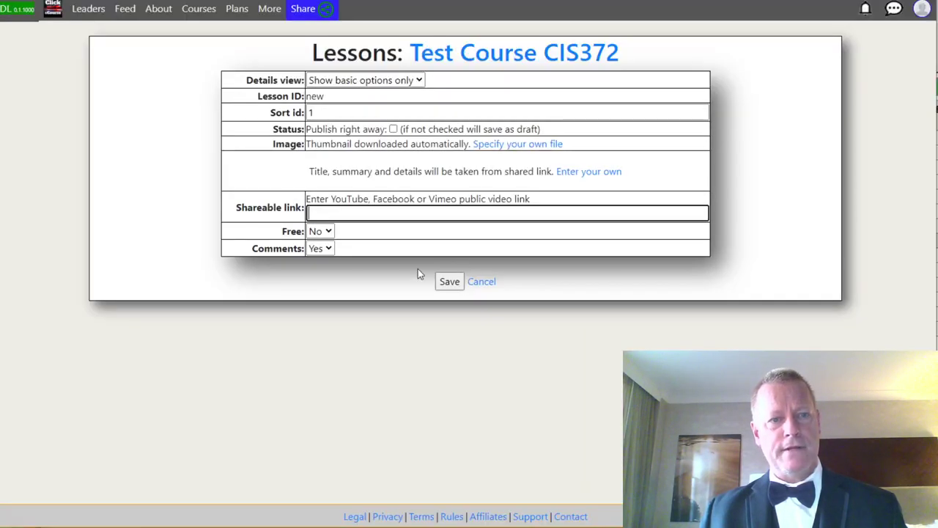
right_click(342, 214)
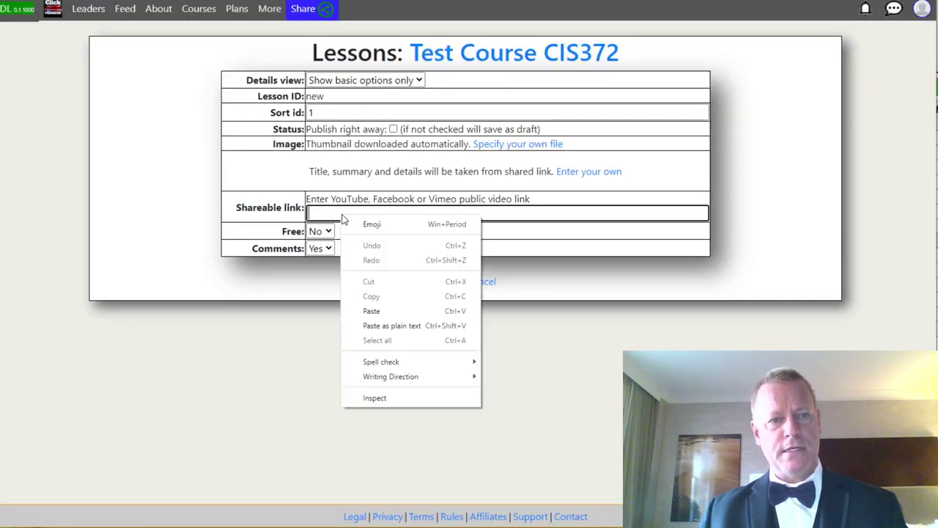
left_click(387, 325)
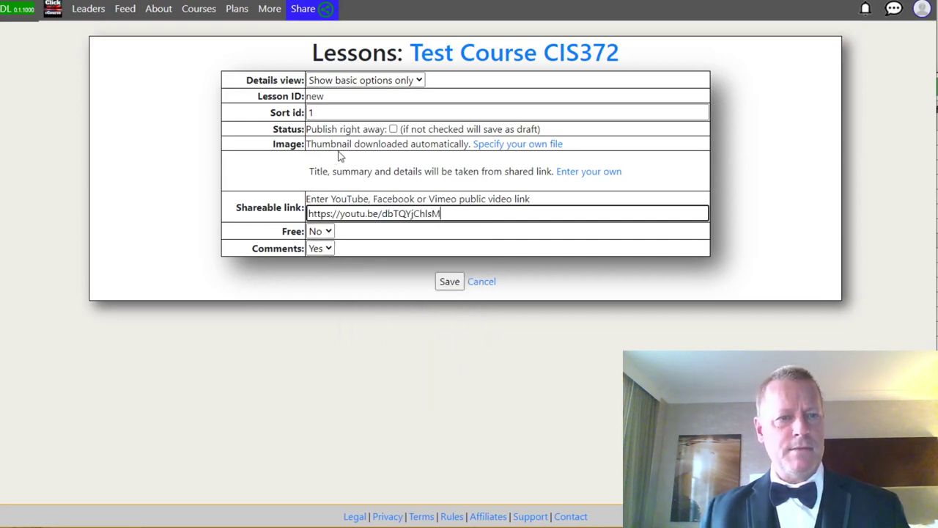
left_click(442, 283)
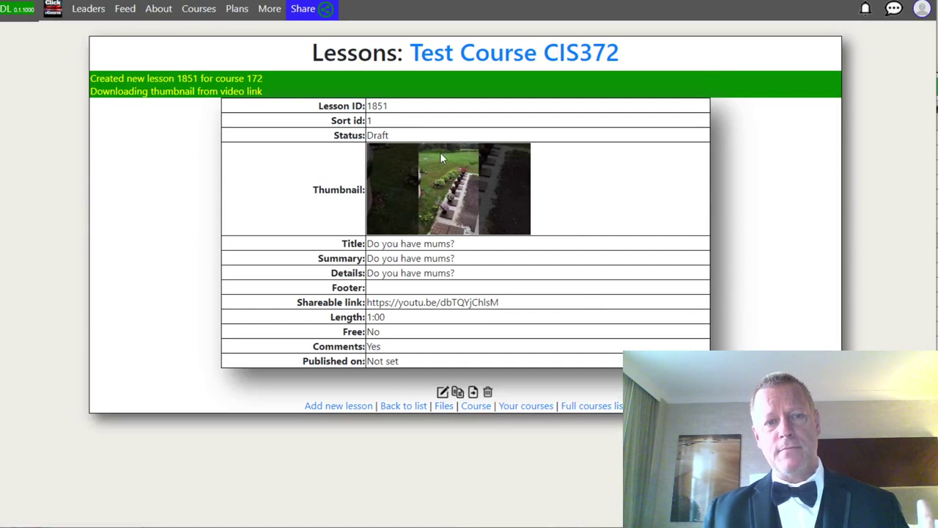
left_click(477, 407)
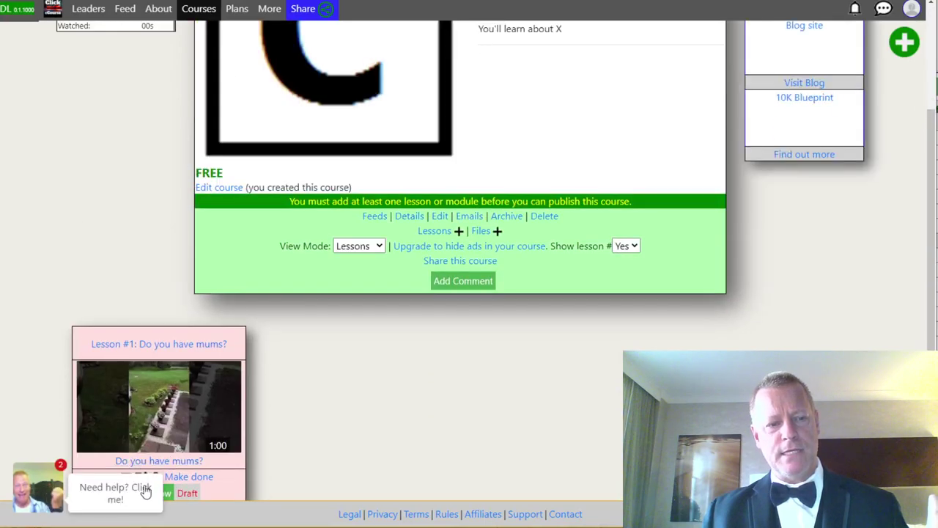
Check the new lesson card, then open the edit form for Test Course CIS372.
scroll(374, 403, "down", 2)
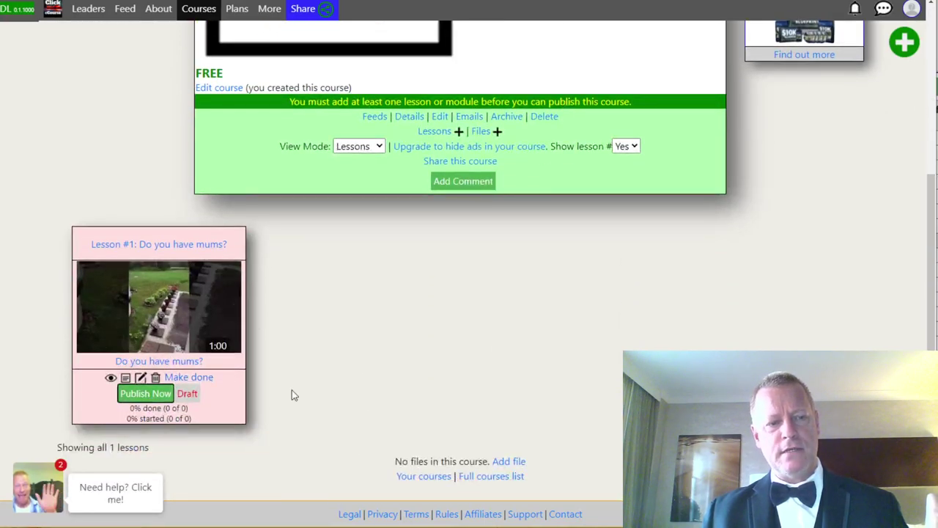
scroll(396, 367, "up", 4)
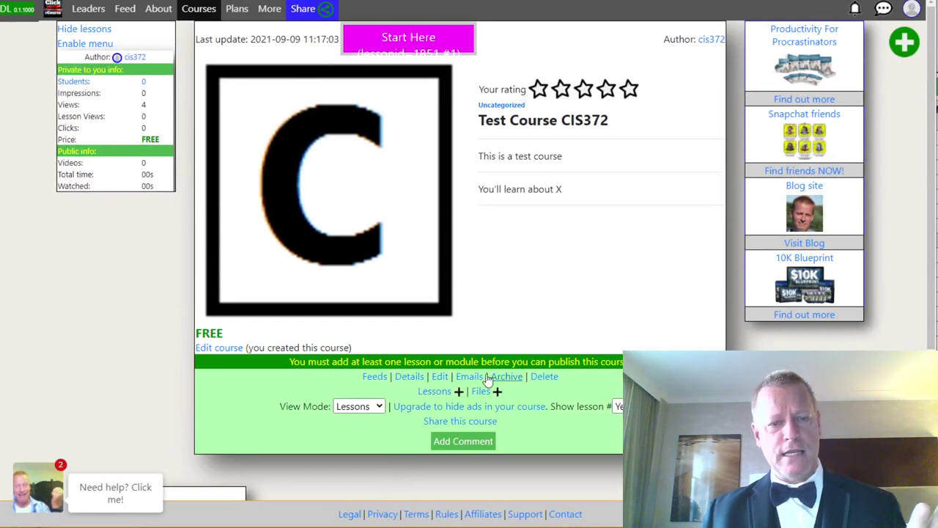
left_click(475, 438)
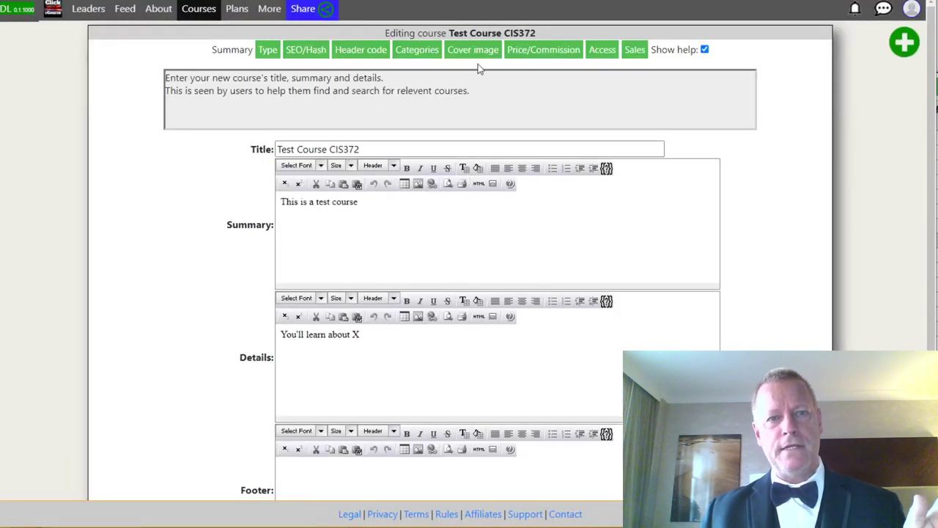
Set Test Course CIS372's access to 'Unlisted: Can only access with special link' and save it.
left_click(602, 51)
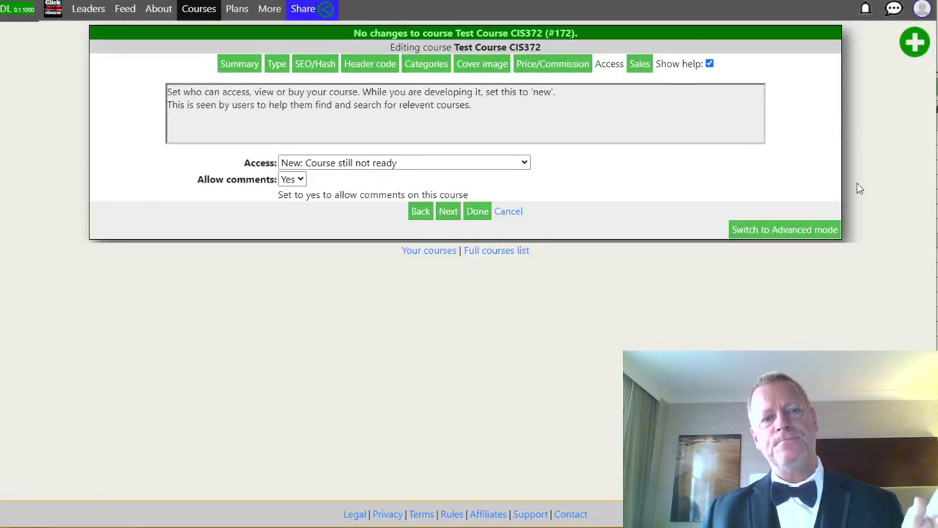
left_click(349, 164)
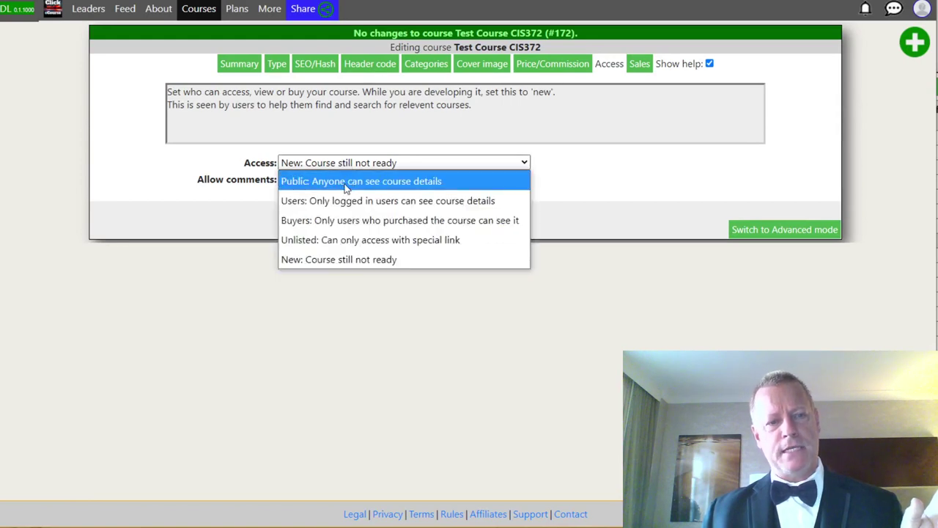
left_click(333, 241)
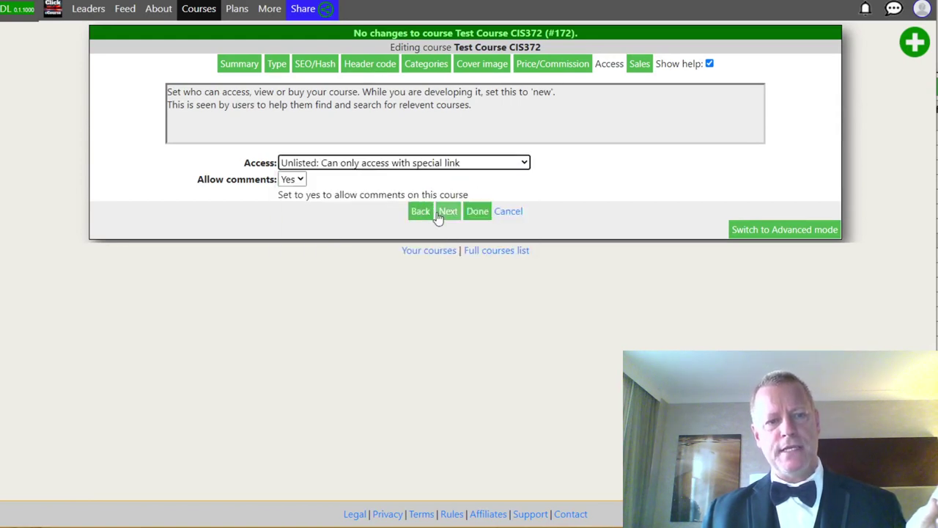
left_click(478, 218)
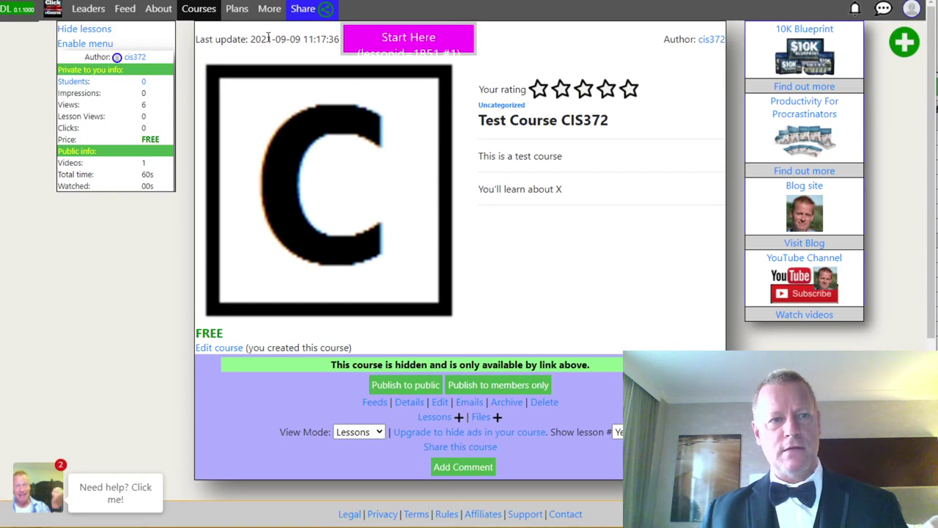
Show Test Course CIS372's shareable link, then bring the Notepad feature list to the front.
left_click(303, 8)
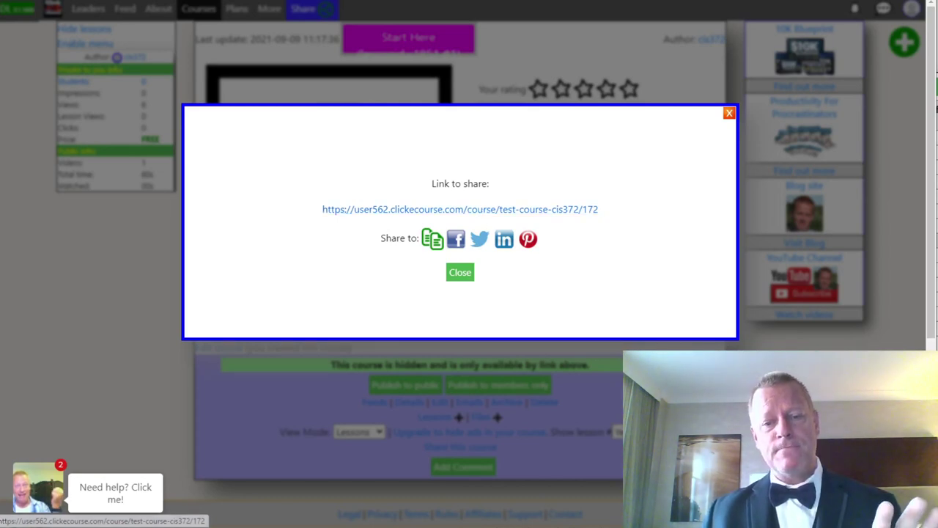
key("alt+Tab")
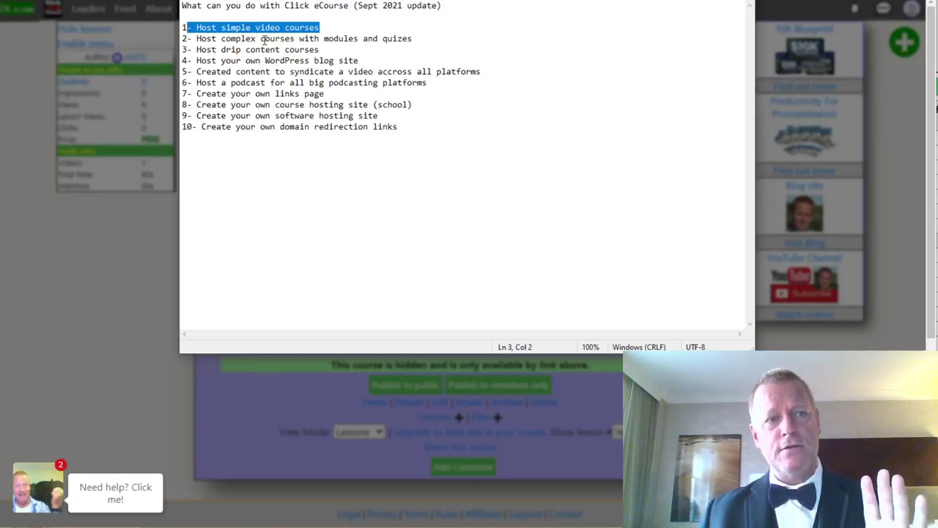
Highlight line 2, hosting complex courses with modules and quizzes, then return to the course page.
left_click_drag(197, 38, 423, 41)
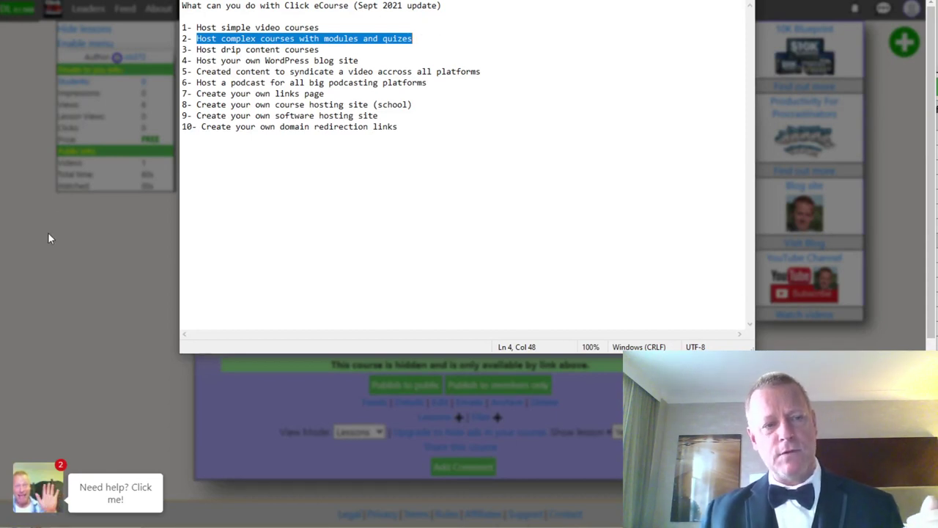
left_click(75, 262)
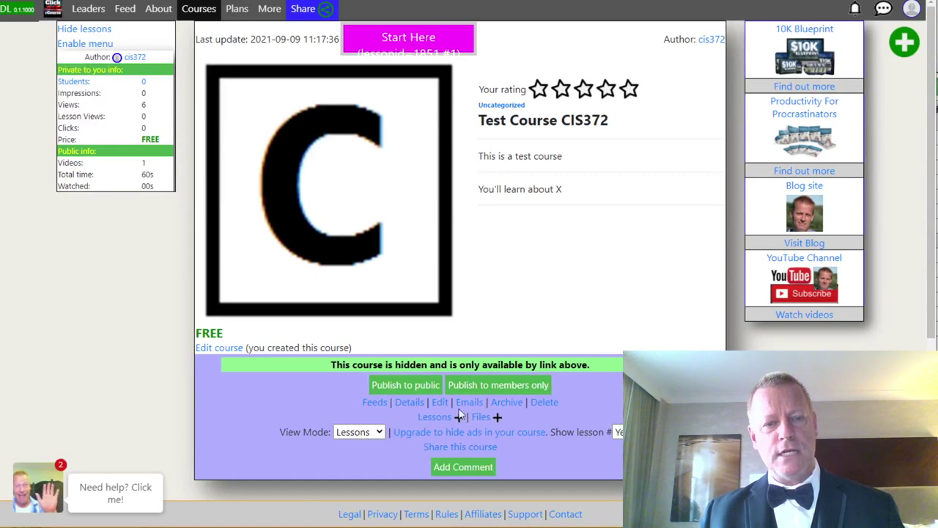
Change the course View Mode from Lessons to Modules and scroll to the empty modules area.
scroll(476, 279, "down", 3)
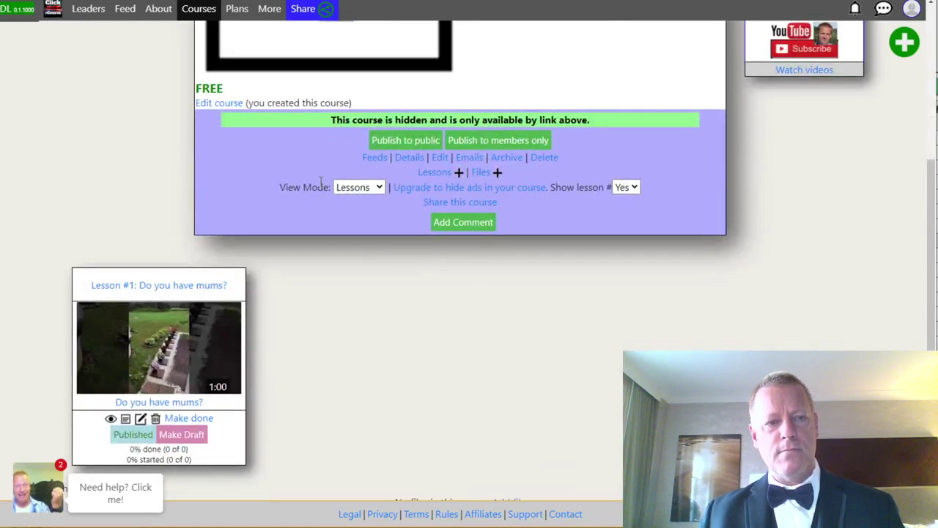
left_click(358, 187)
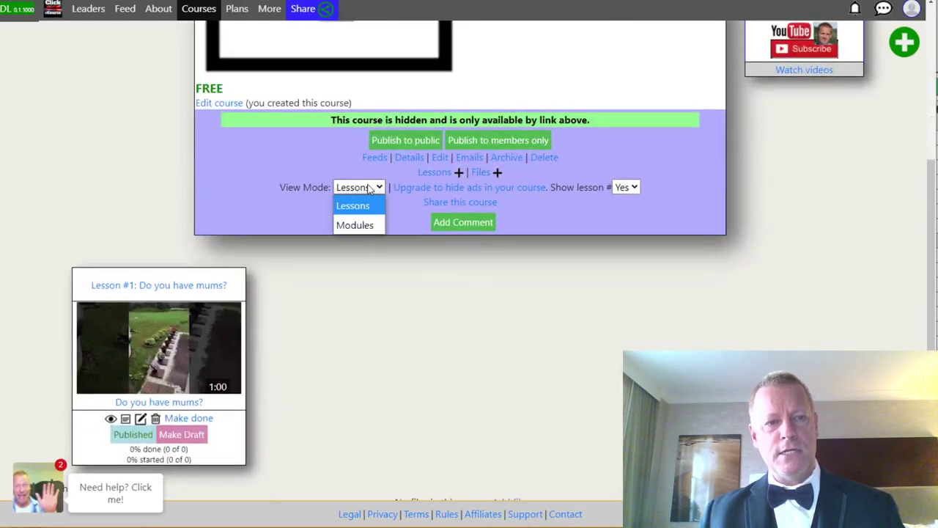
left_click(358, 227)
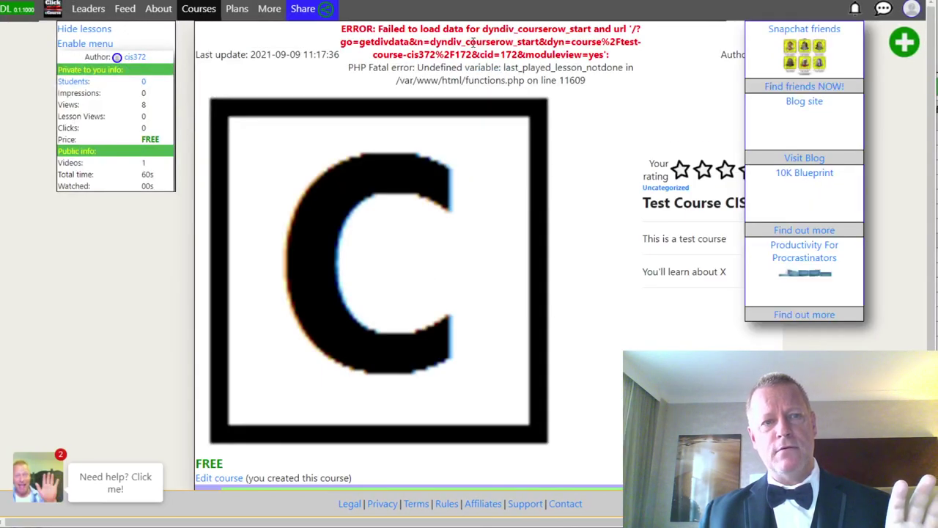
scroll(627, 250, "down", 3)
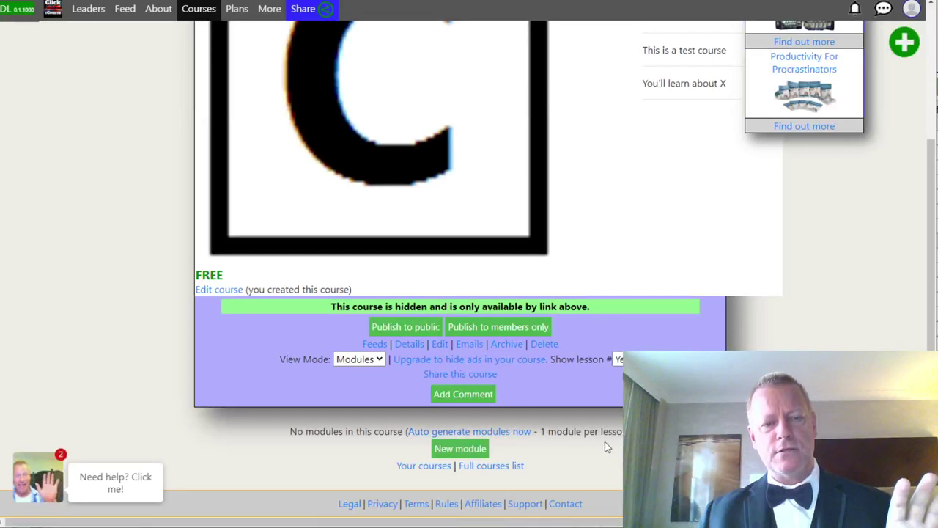
Create a new module titled 'Introduction' with the summary 'This is the introduction'.
left_click(470, 453)
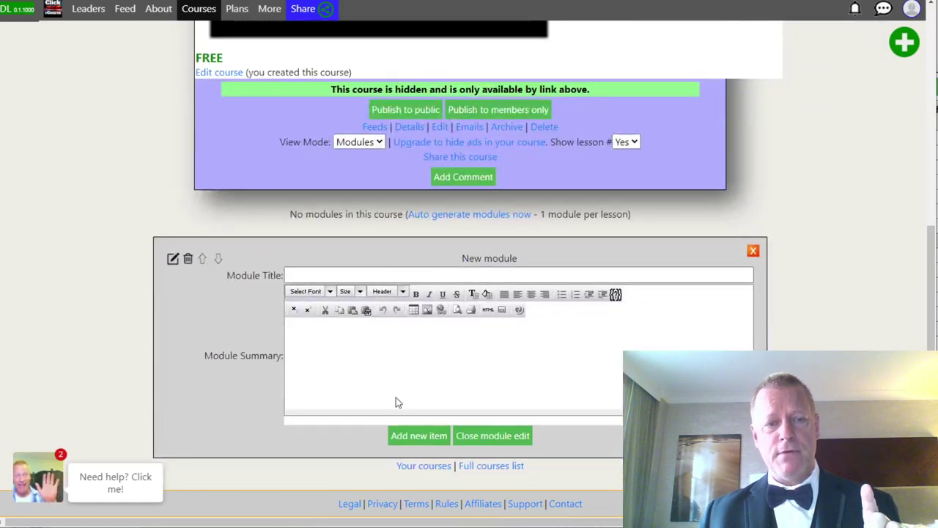
left_click(330, 275)
type("Introductio")
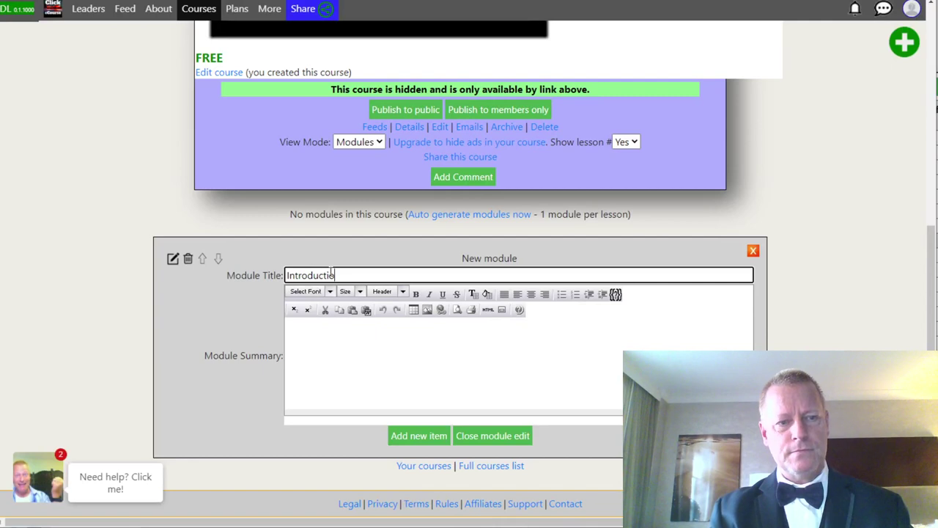
type("n")
left_click(355, 339)
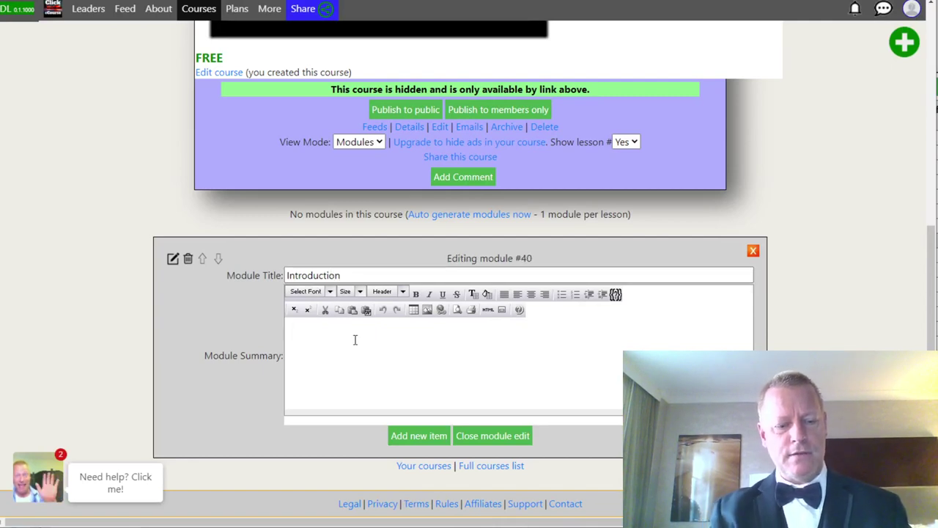
type("This is the introduction")
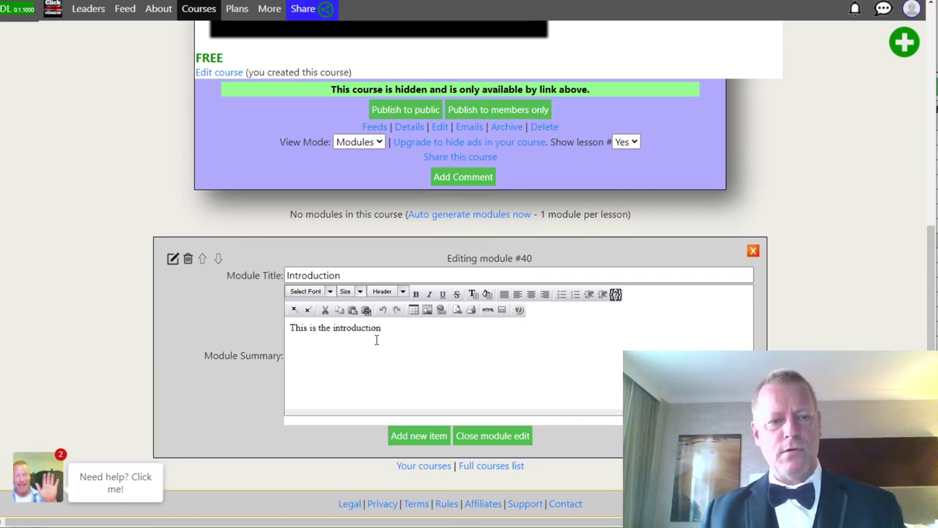
Bold the word 'introduction' in the summary, save the module and expand Module 1.
double_click(349, 329)
key("ctrl+b")
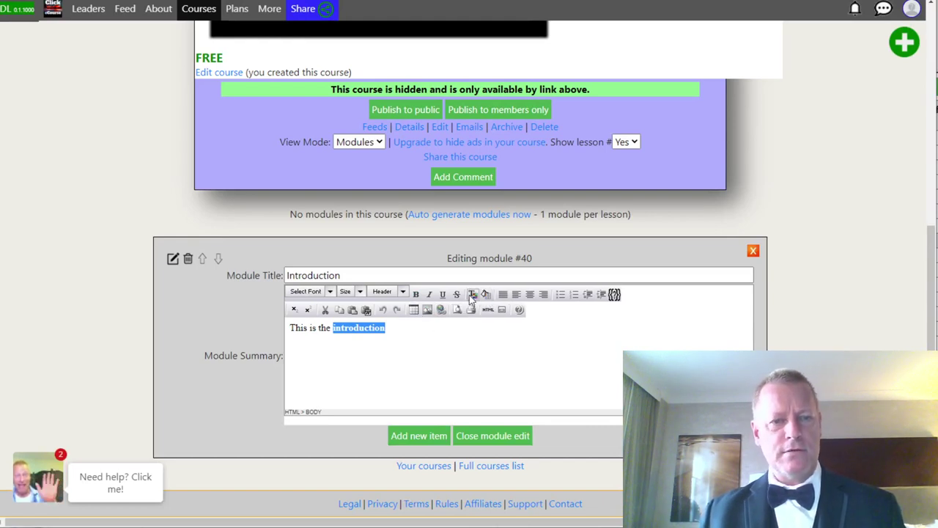
left_click(405, 339)
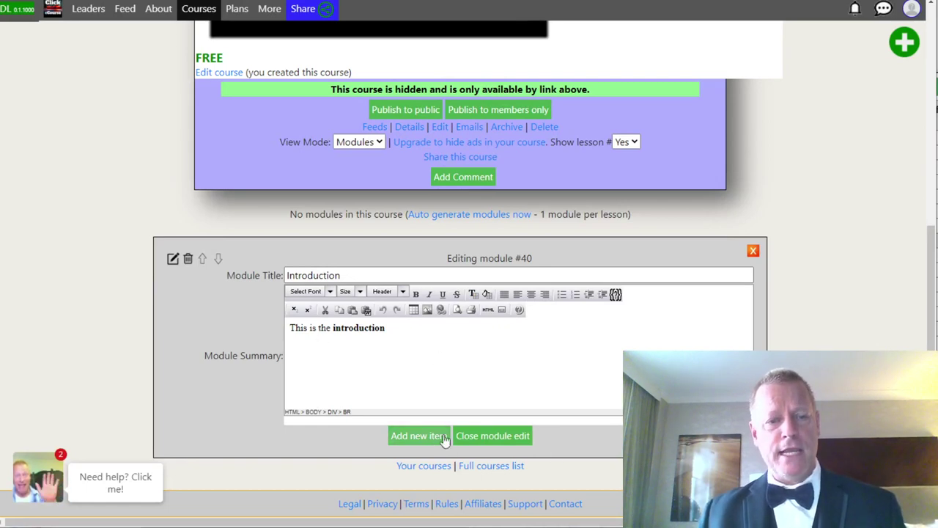
left_click(491, 436)
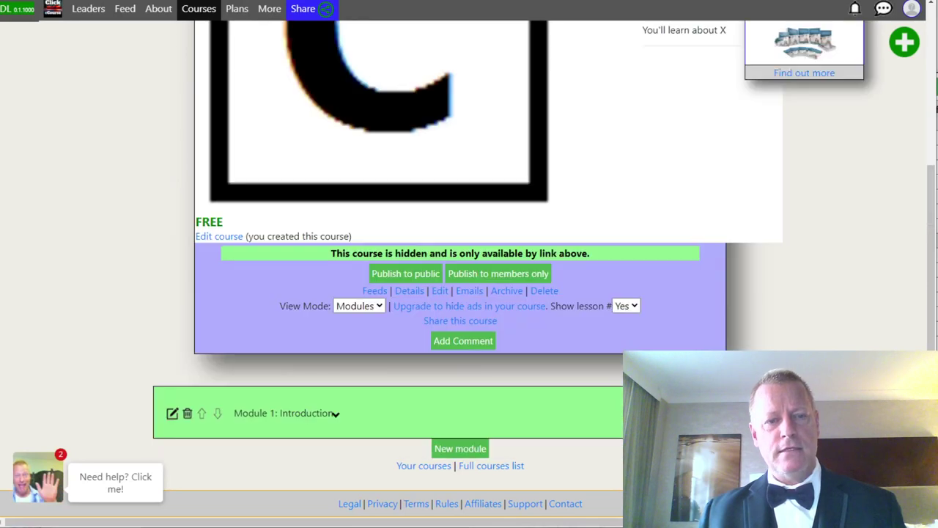
left_click(403, 415)
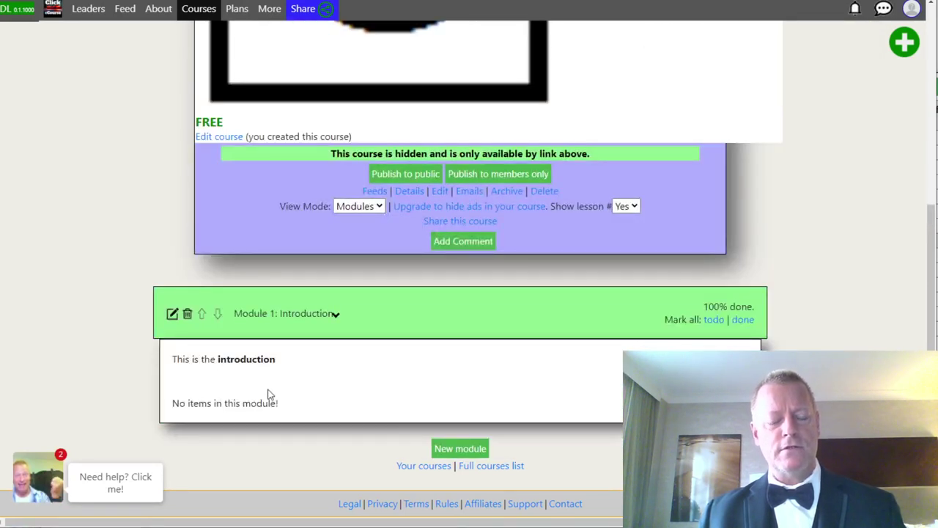
Reopen the Introduction module and add a new item titled 'Introdution'.
left_click(172, 314)
scroll(462, 368, "down", 1)
left_click(438, 417)
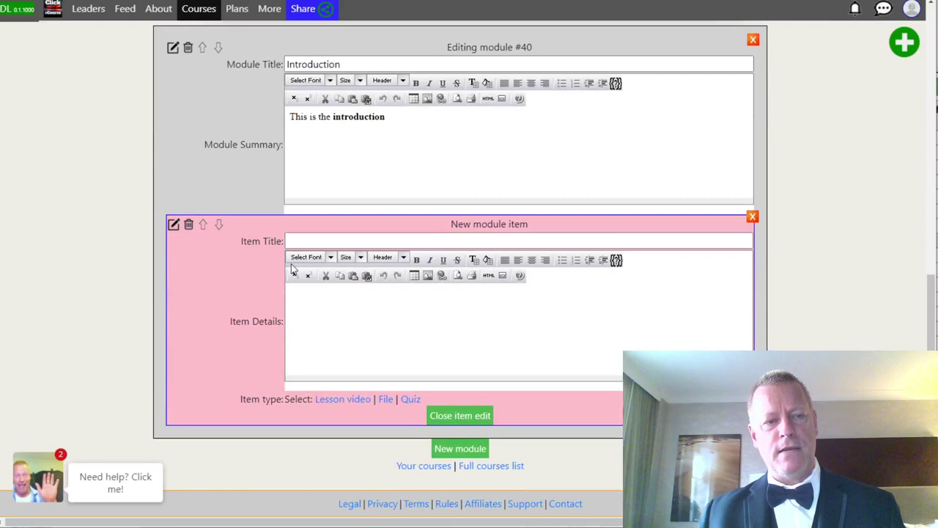
left_click(323, 241)
type("Ins")
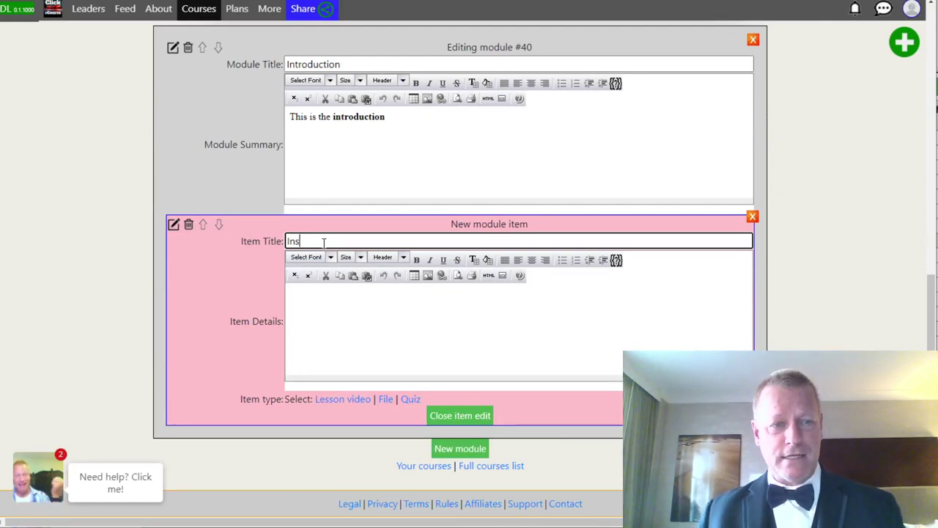
key("BackSpace")
type("t")
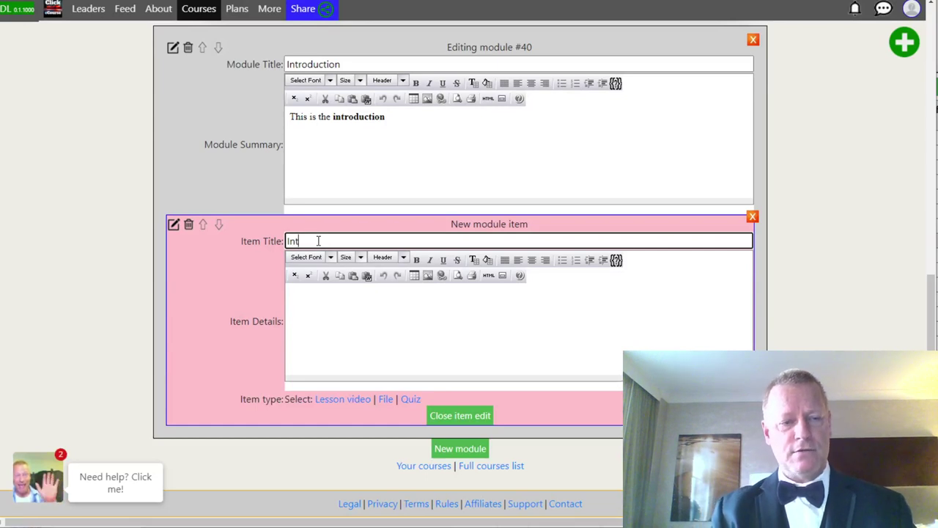
type("t")
key("BackSpace")
type("tro")
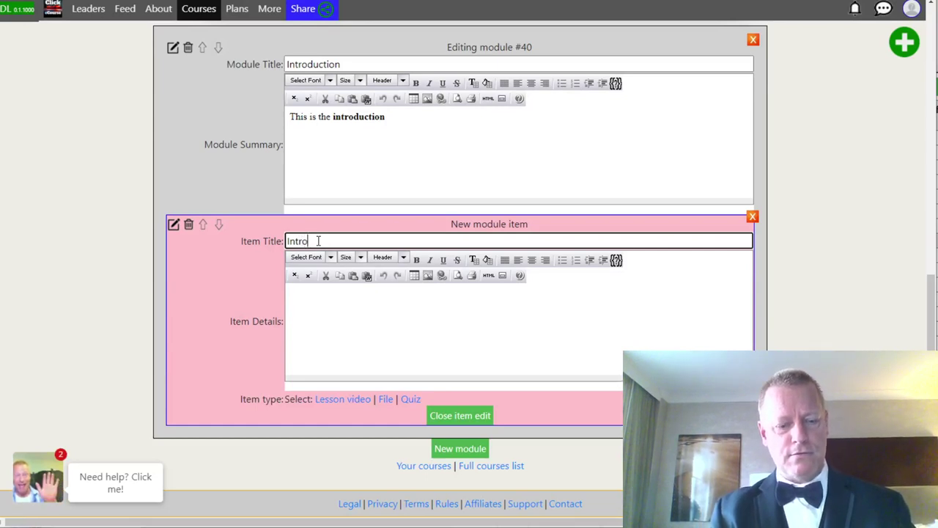
type("dution")
Give the item the details 'This is the introduction video' and make it a lesson video.
left_click(372, 332)
type("This is th")
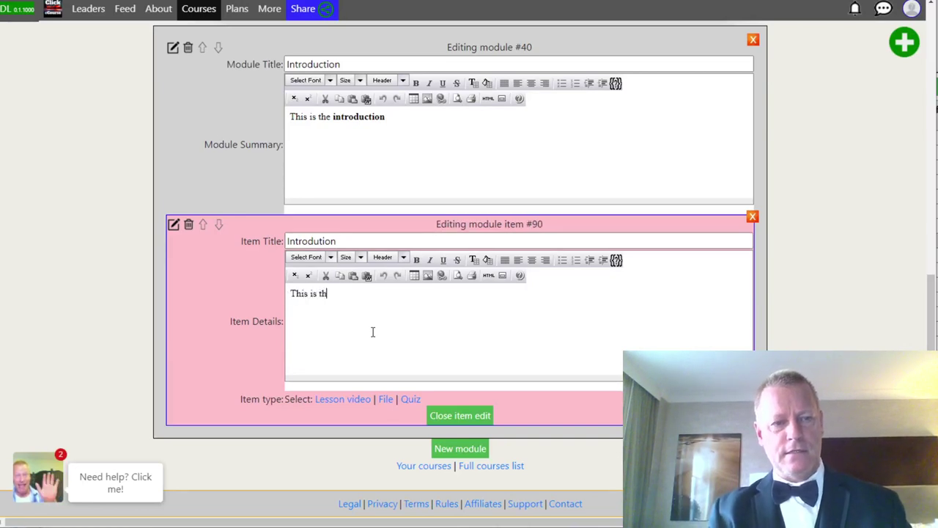
type("e introduction ")
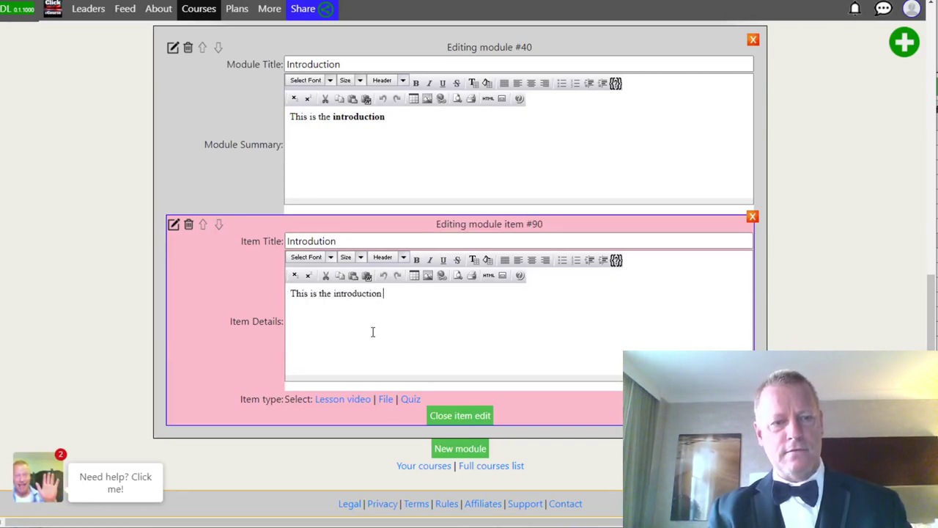
type("video")
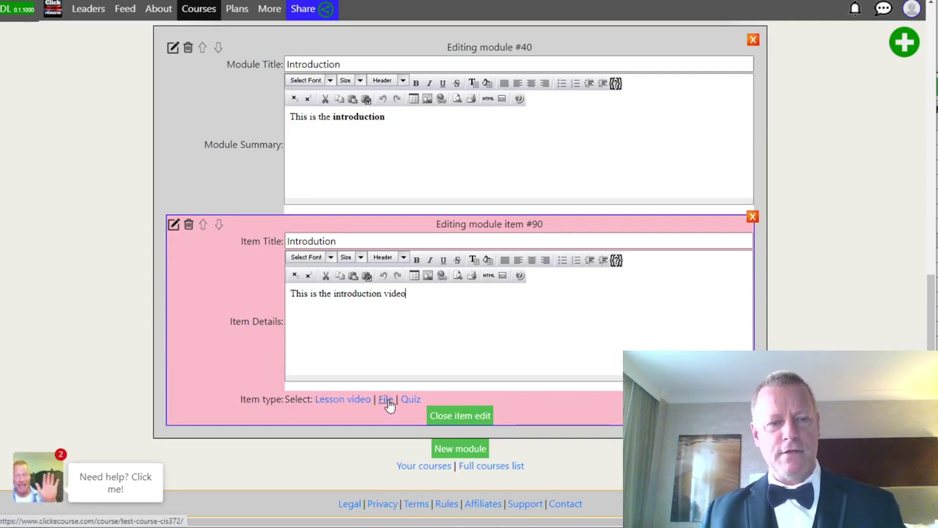
left_click(345, 399)
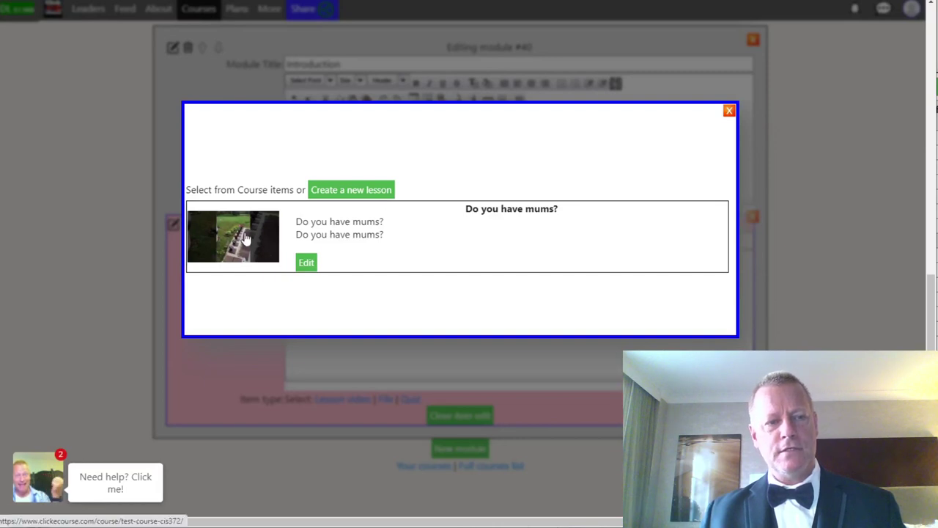
Attach the 'Do you have mums?' video to the lesson, preview it, and close the module editor.
left_click(246, 239)
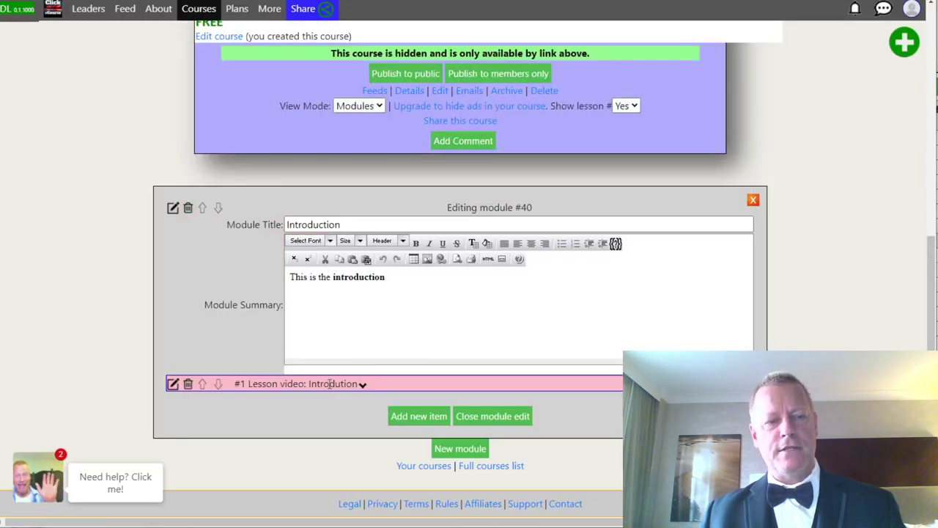
left_click(330, 384)
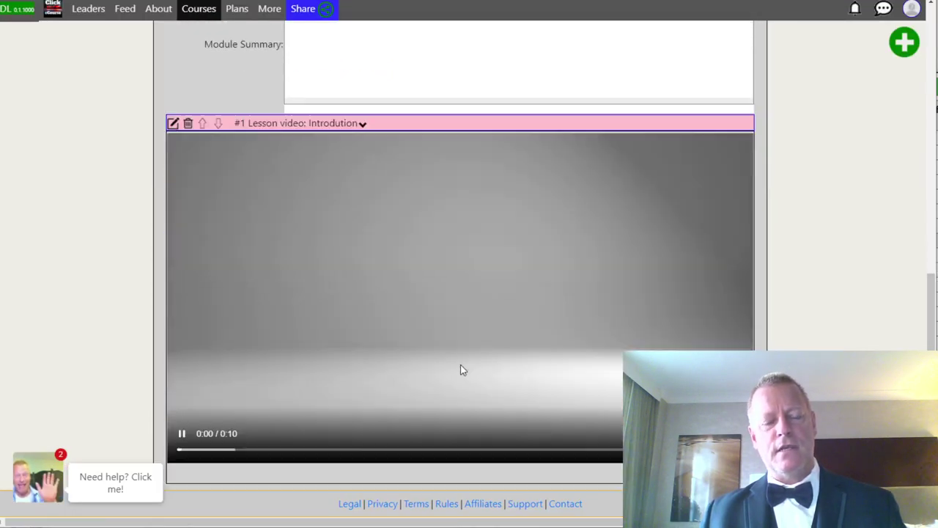
scroll(460, 371, "down", 1)
left_click(274, 109)
scroll(338, 299, "up", 4)
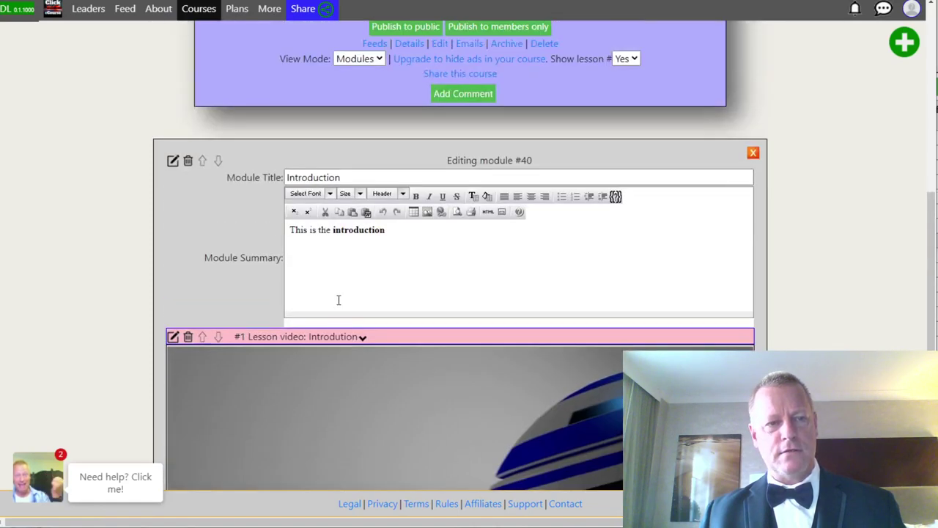
left_click(327, 341)
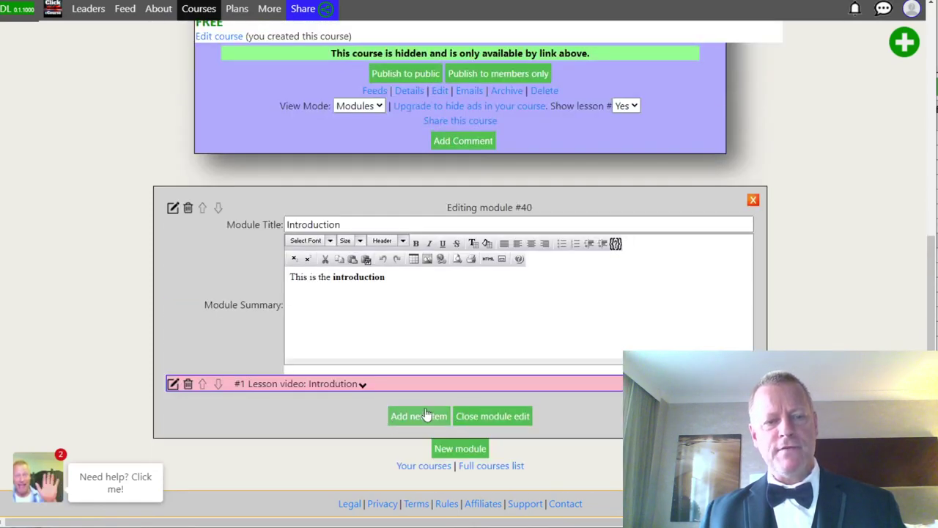
left_click(492, 416)
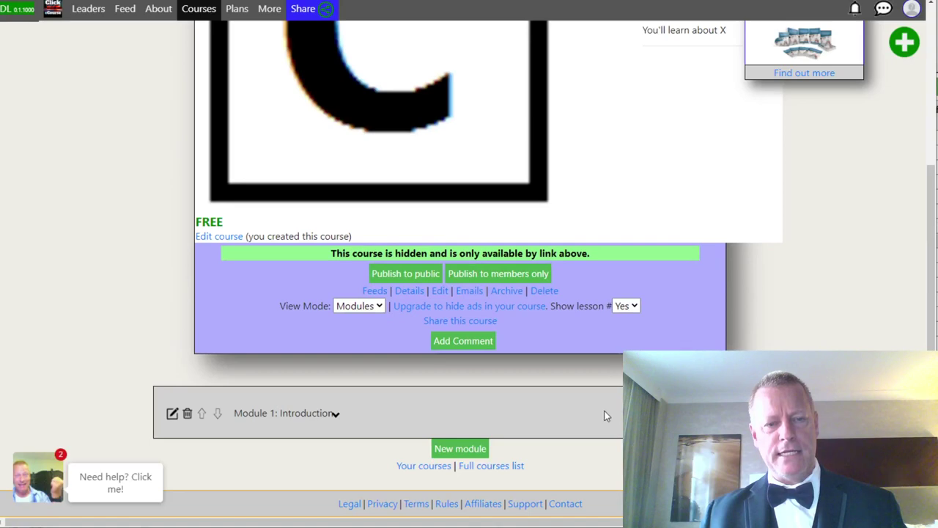
Open the Introduction lesson video in Module 1 and close it to mark it watched.
left_click(329, 413)
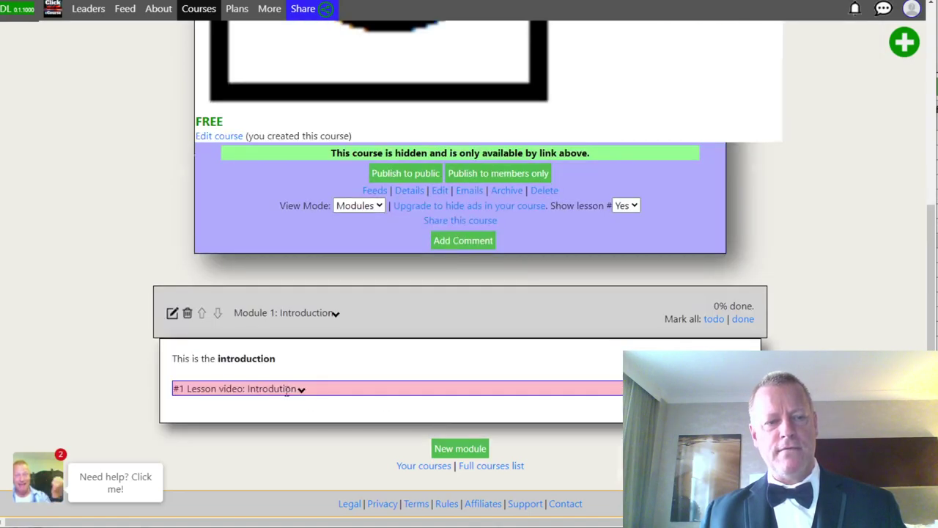
left_click(287, 390)
scroll(339, 387, "down", 3)
scroll(339, 387, "down", 1)
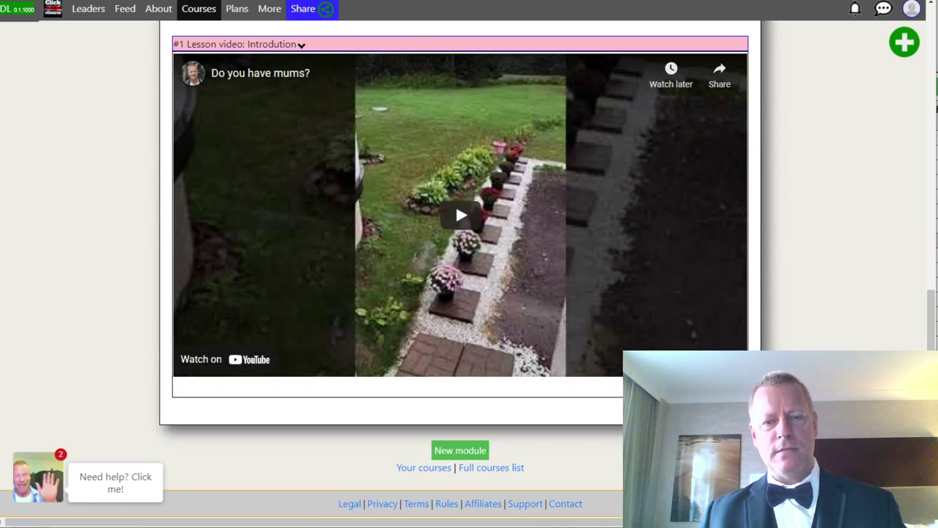
left_click(566, 44)
left_click(371, 326)
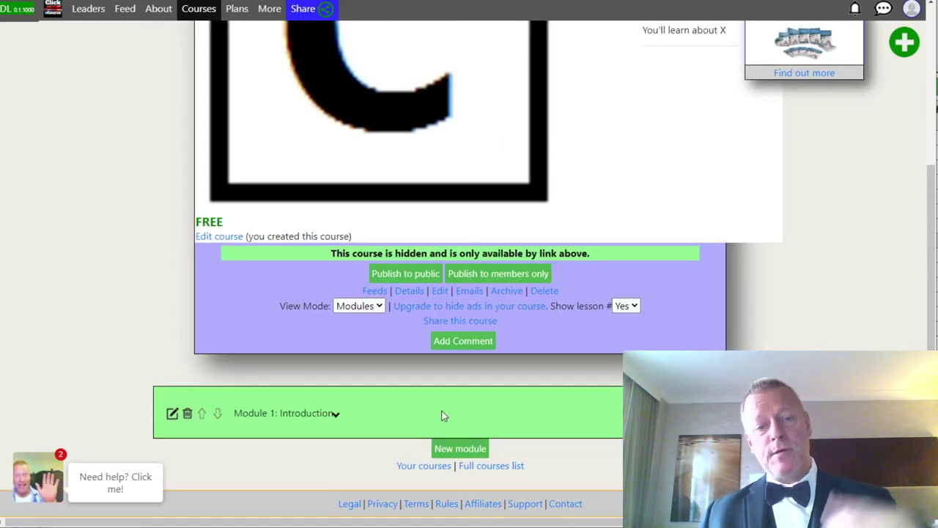
Re-expand Module 1 to confirm it shows 100% done, then switch back to the feature list.
left_click(469, 424)
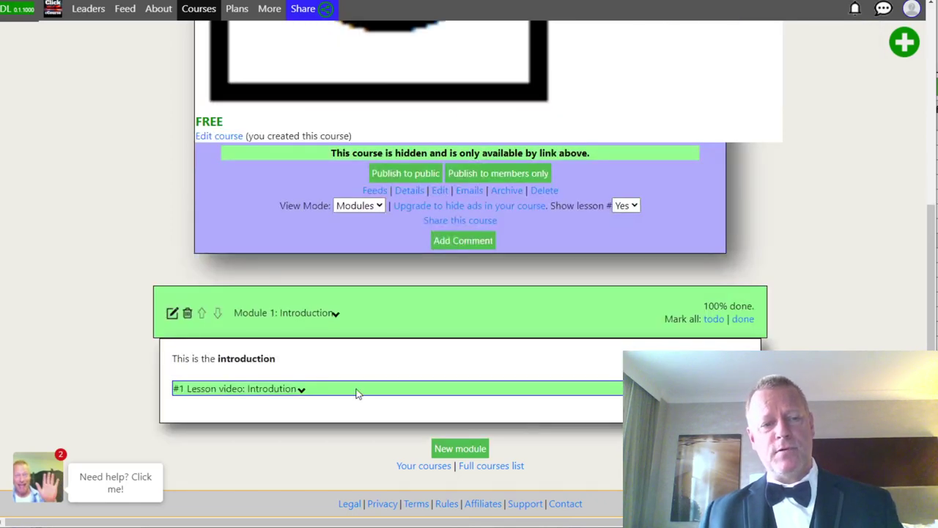
left_click(366, 388)
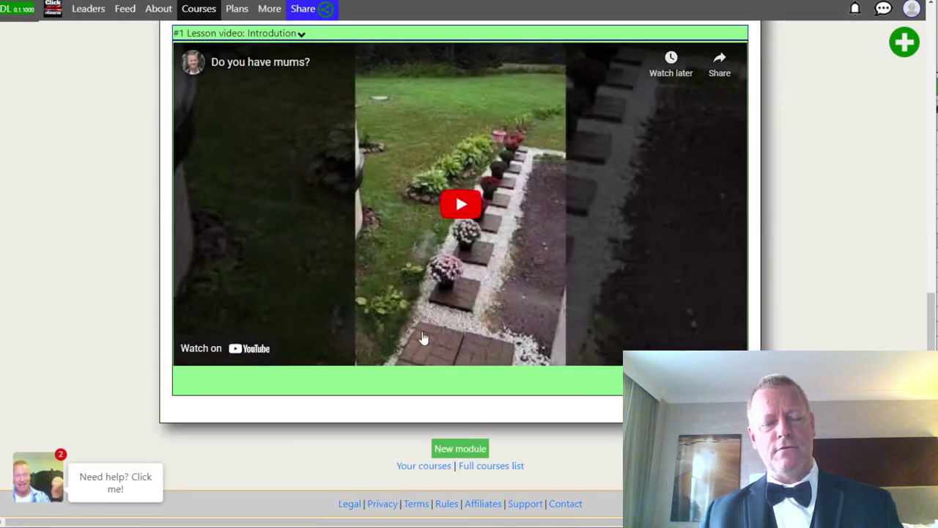
scroll(344, 230, "up", 3)
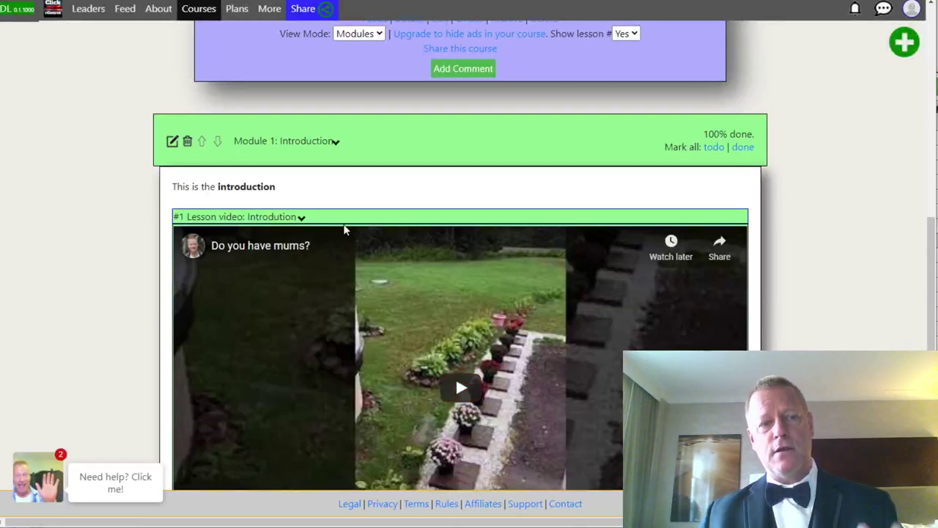
left_click(344, 219)
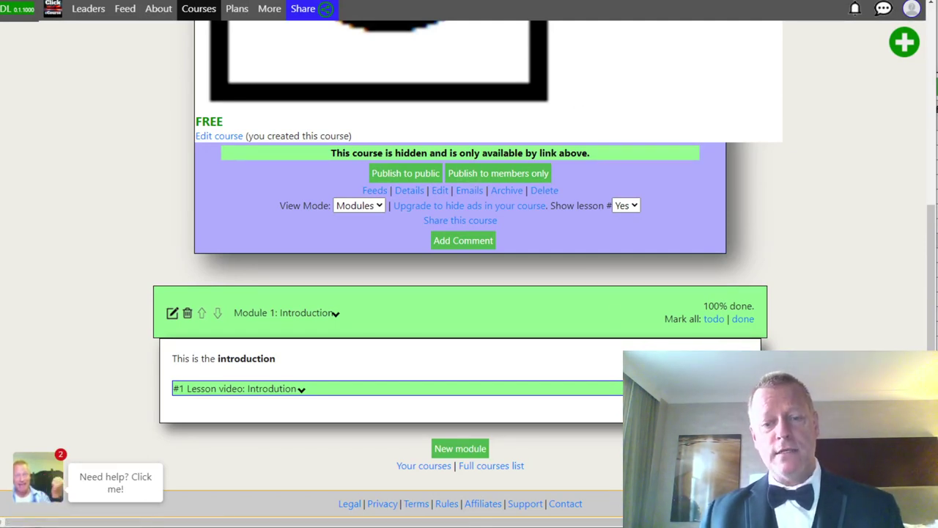
key("alt+Tab")
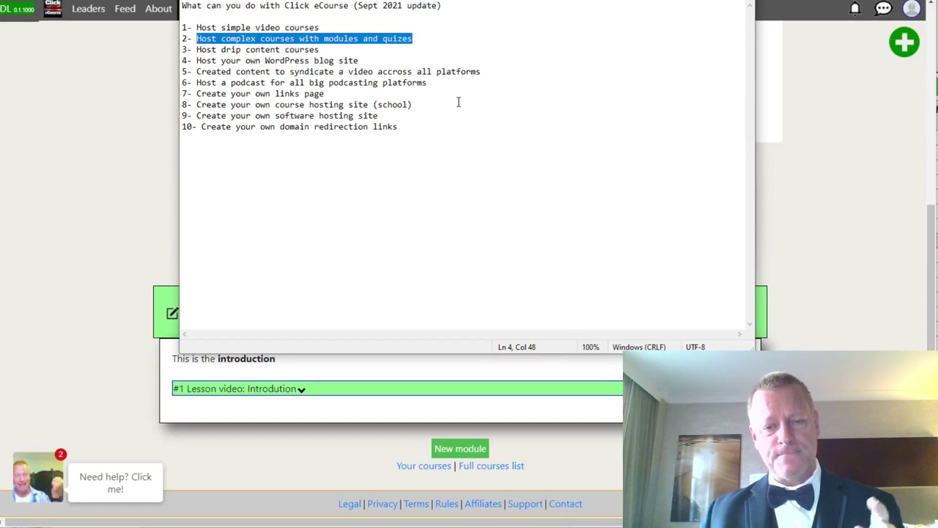
left_click_drag(194, 49, 320, 50)
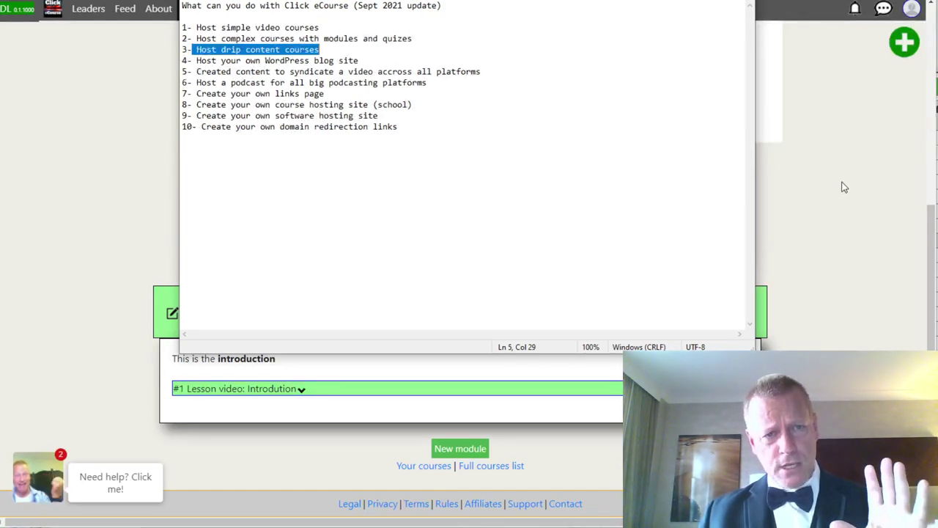
left_click(115, 117)
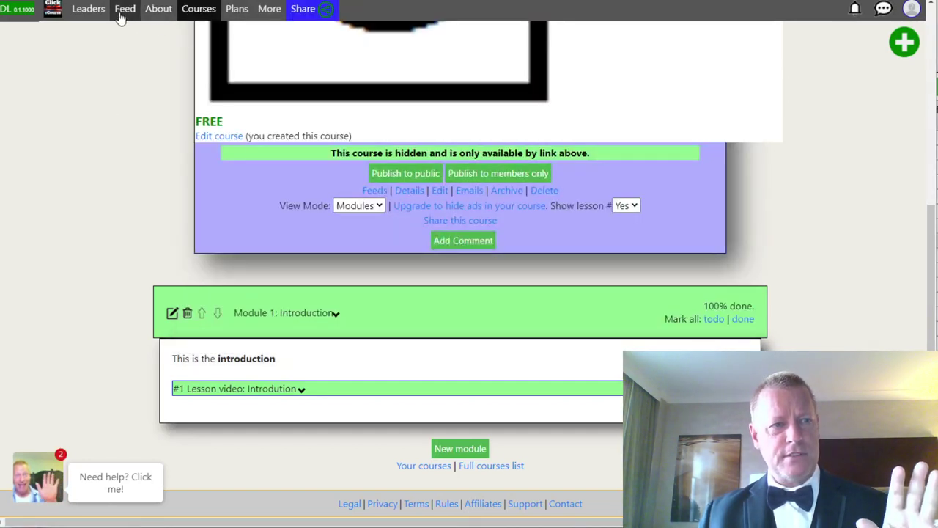
Open the Courses catalogue, look at the BitClout category, and go back to the full catalogue.
left_click(198, 10)
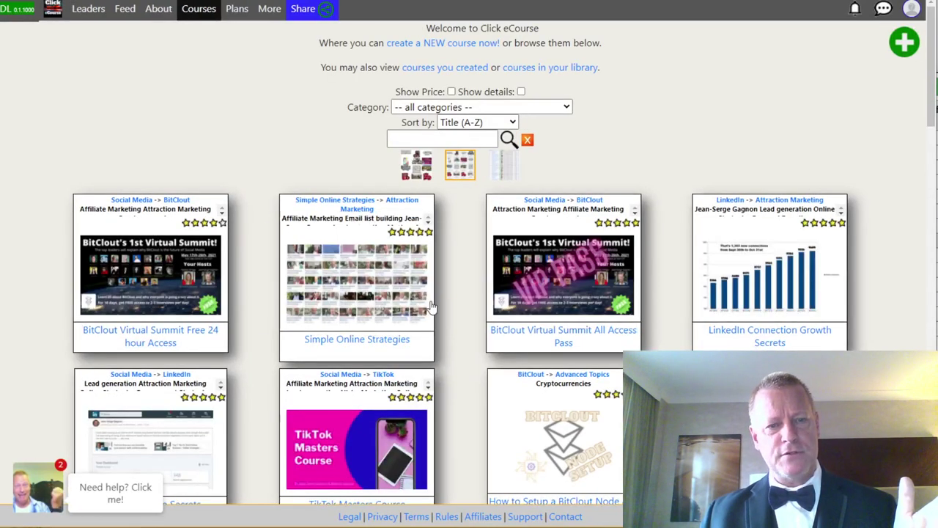
scroll(456, 322, "down", 3)
scroll(454, 319, "down", 7)
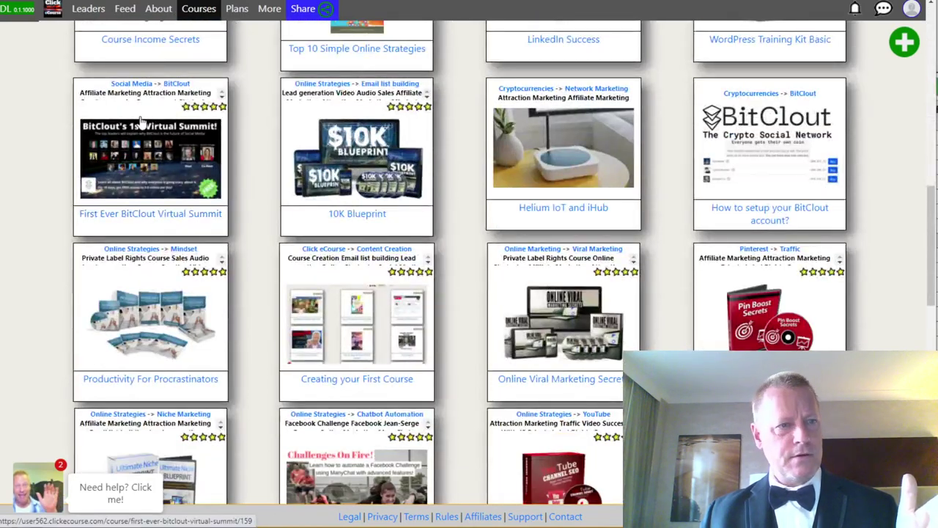
left_click(149, 220)
key("alt+Left")
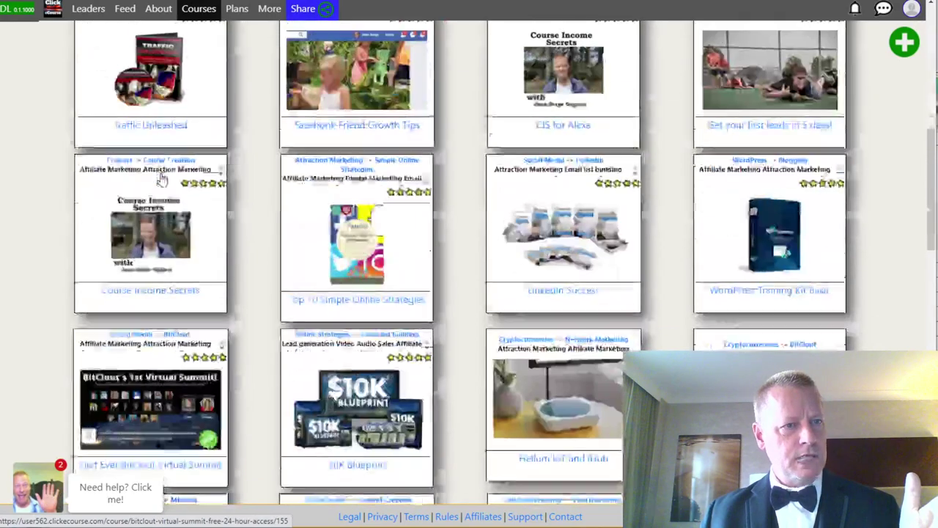
Browse the course cards and open the First Ever BitClout Virtual Summit course.
scroll(153, 187, "up", 5)
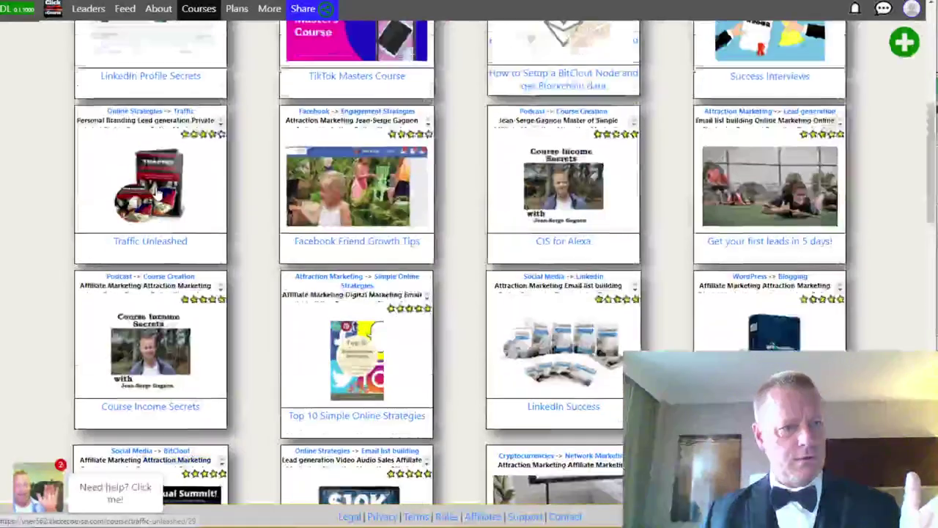
scroll(156, 192, "up", 5)
scroll(156, 192, "down", 1)
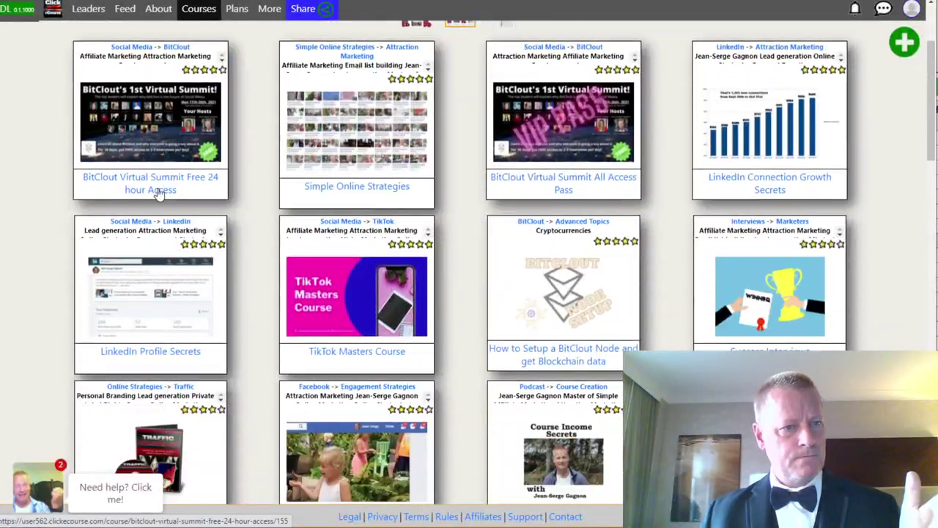
scroll(157, 192, "down", 6)
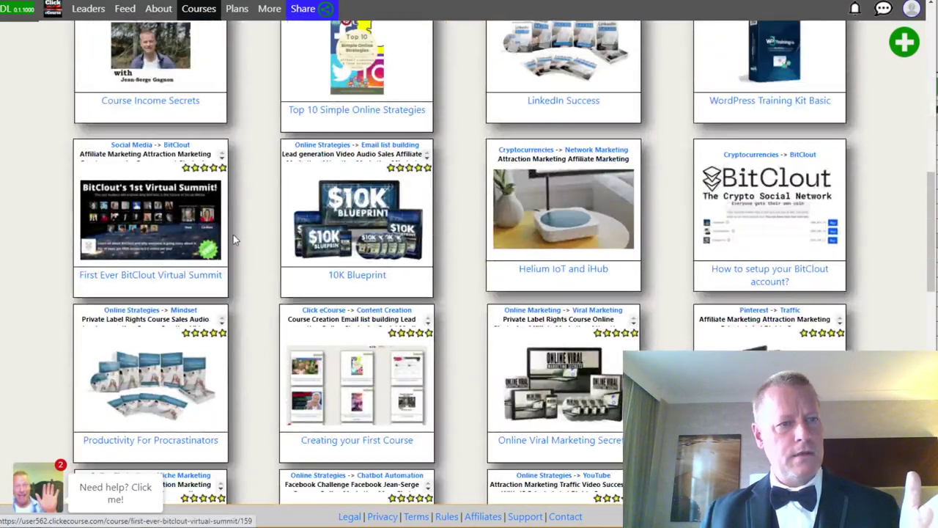
left_click(233, 236)
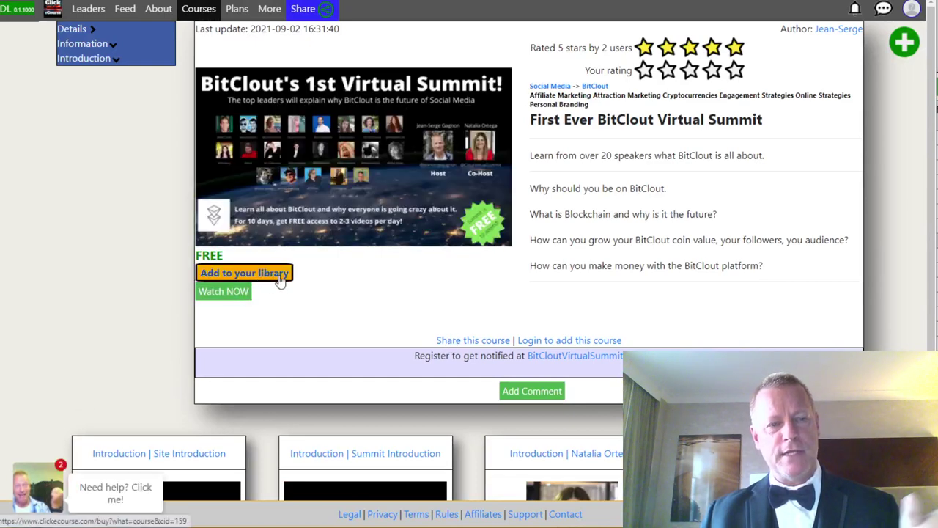
Scroll the Virtual Summit page and expand then collapse the Introduction lesson list.
scroll(379, 283, "down", 3)
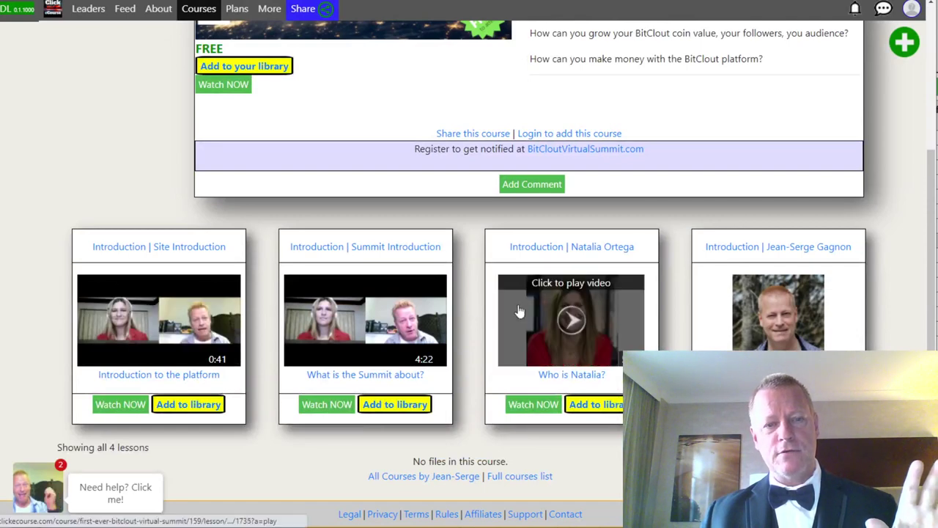
scroll(415, 291, "up", 3)
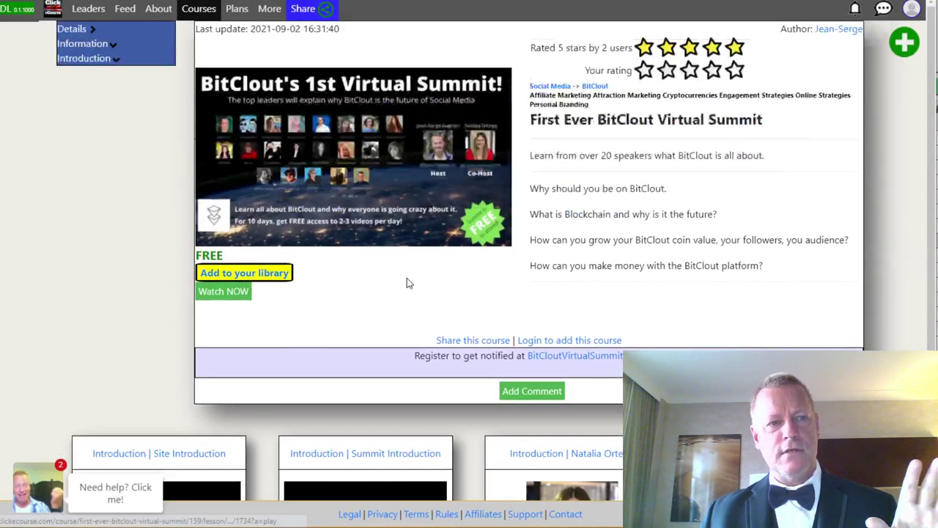
left_click(104, 65)
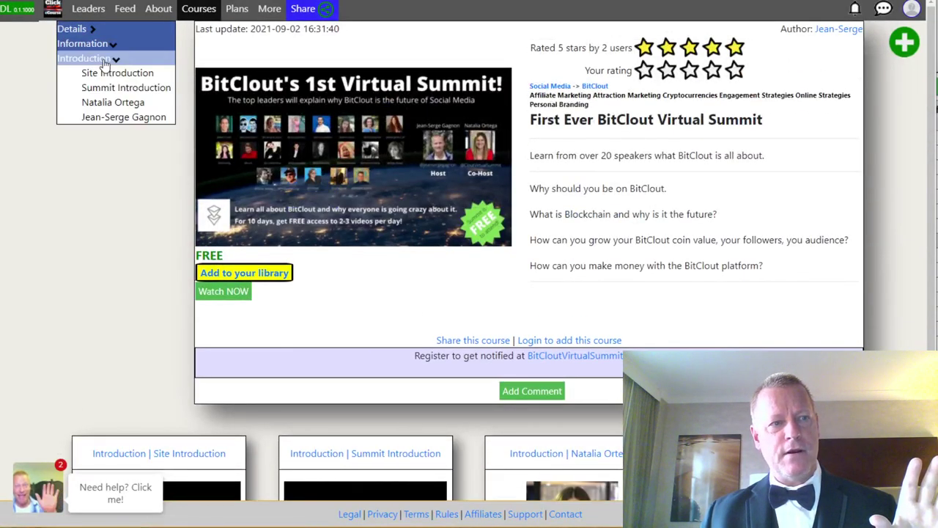
left_click(105, 63)
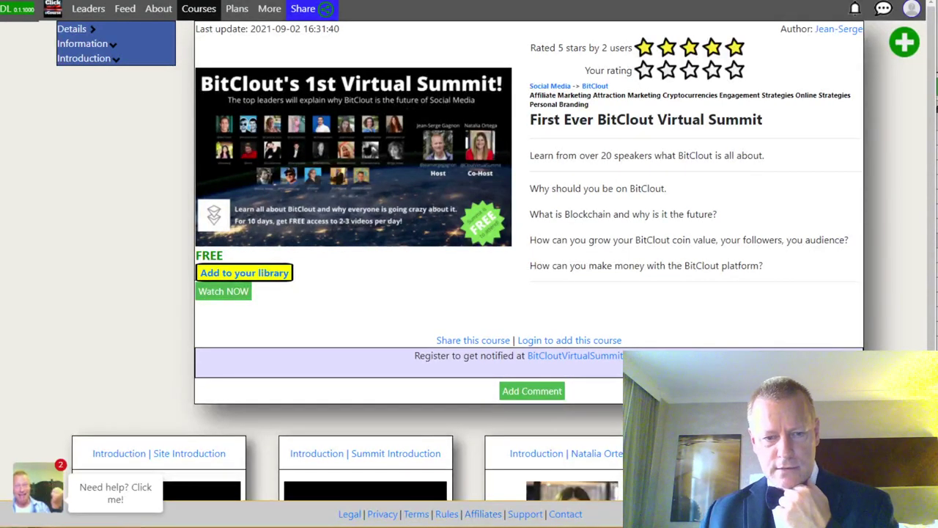
Switch to the recording software and back, then scroll through the course's lesson cards.
key("alt+Tab")
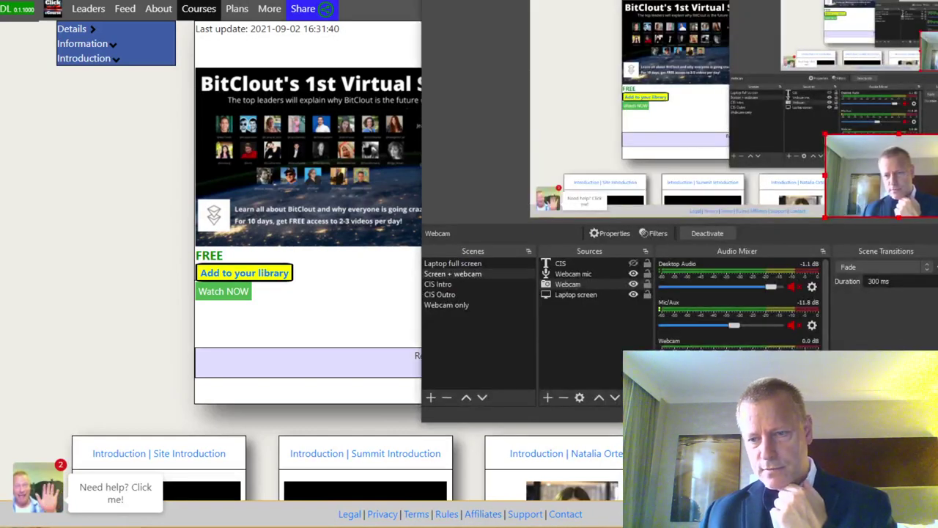
left_click(323, 317)
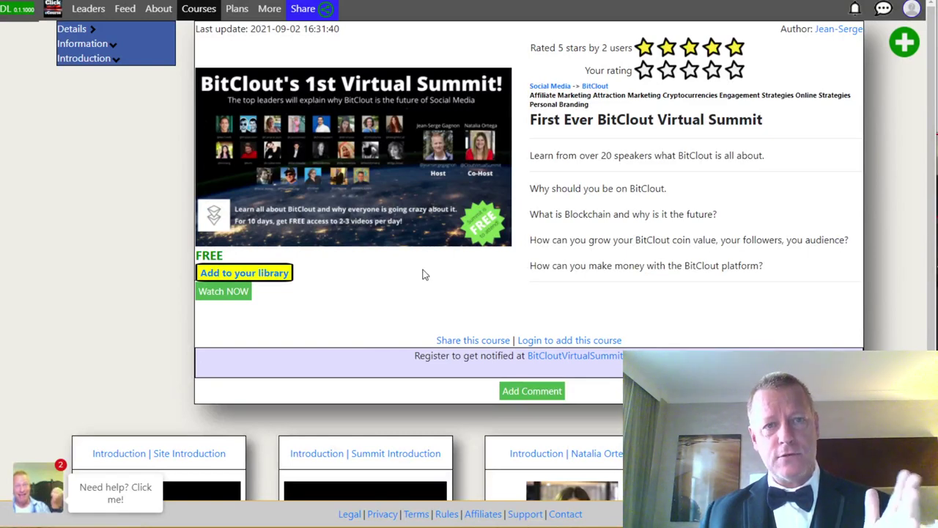
scroll(438, 330, "down", 3)
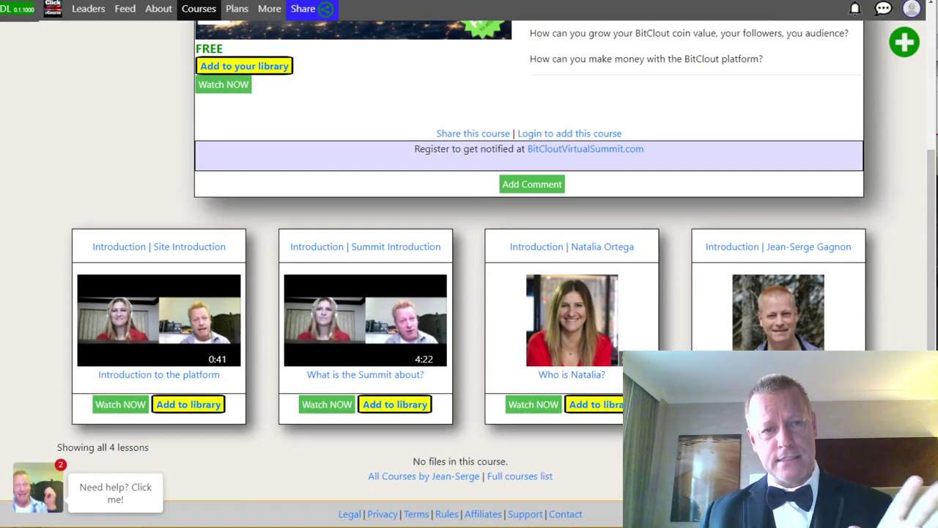
scroll(475, 373, "up", 3)
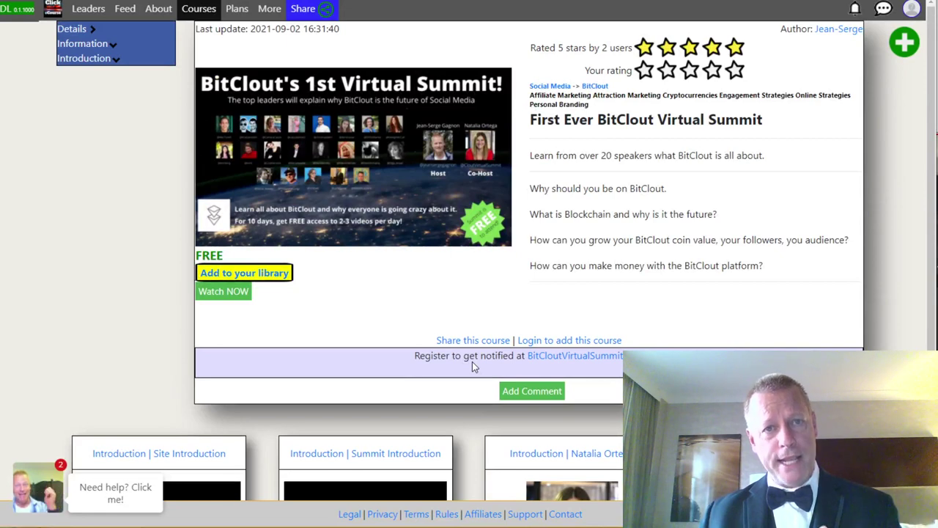
Log out of the Click eCourse account and dismiss the logged-out confirmation.
left_click(910, 8)
scroll(890, 340, "down", 5)
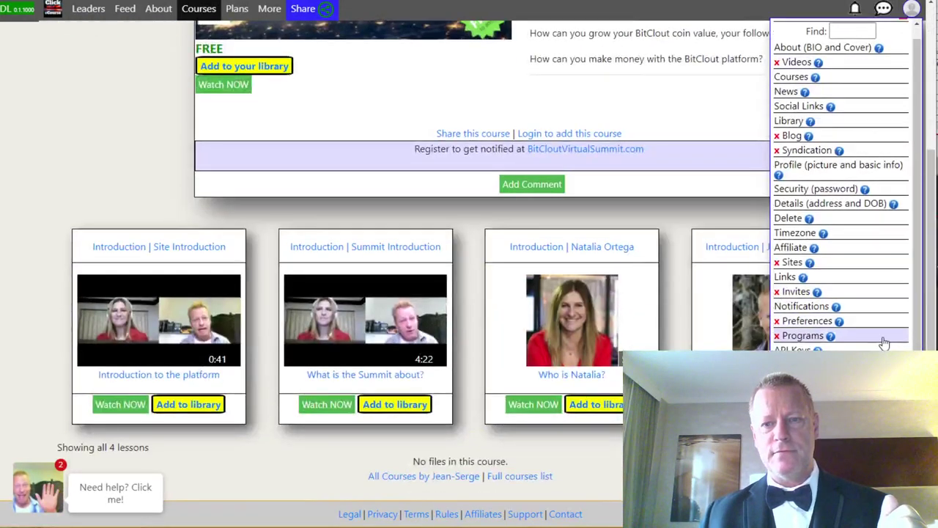
left_click(889, 344)
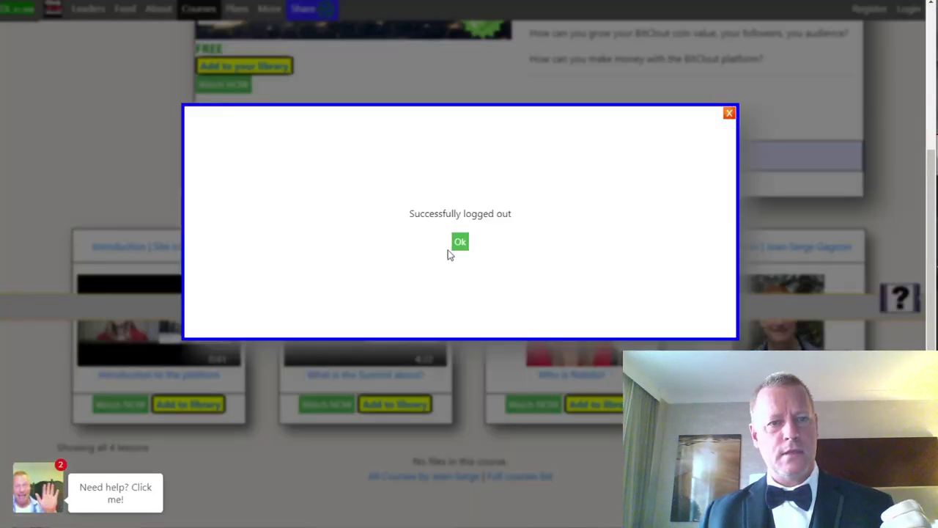
left_click(460, 243)
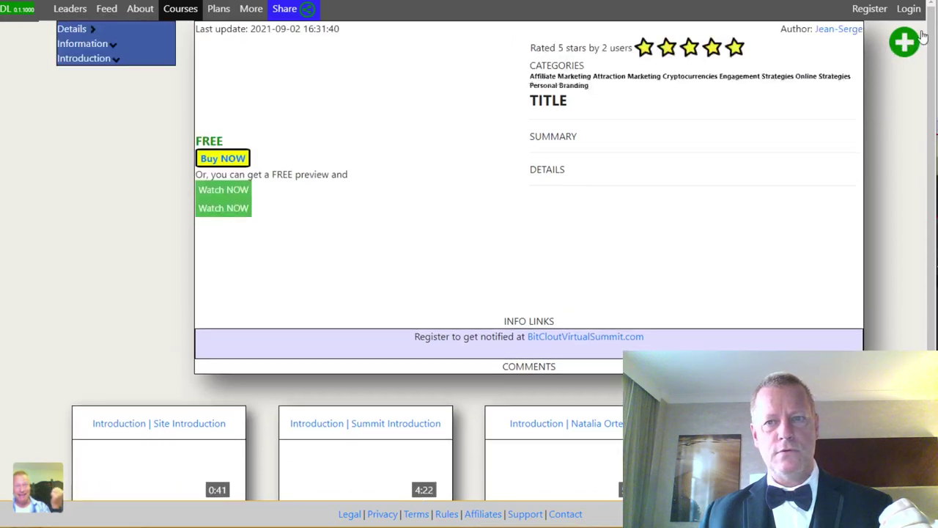
Sign back in with the linked social account and scroll the sections from Information to Day 10.
left_click(911, 9)
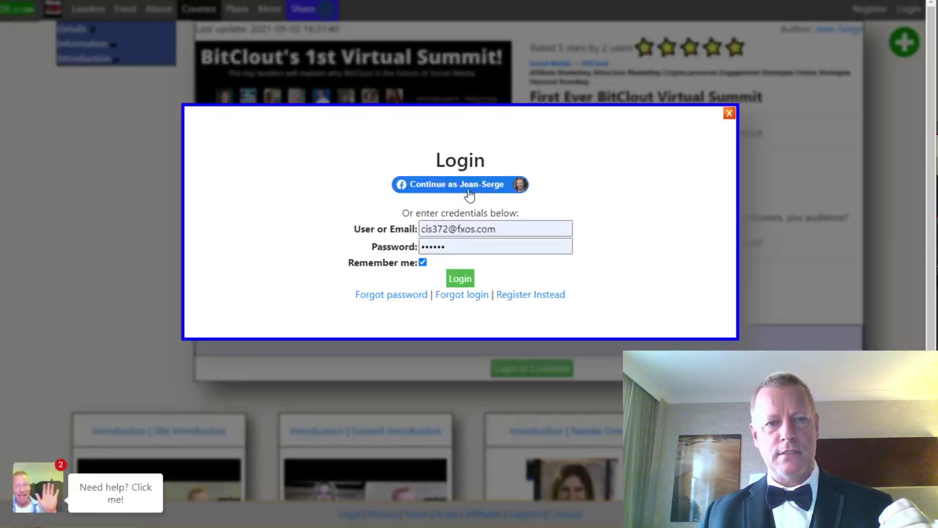
left_click(469, 190)
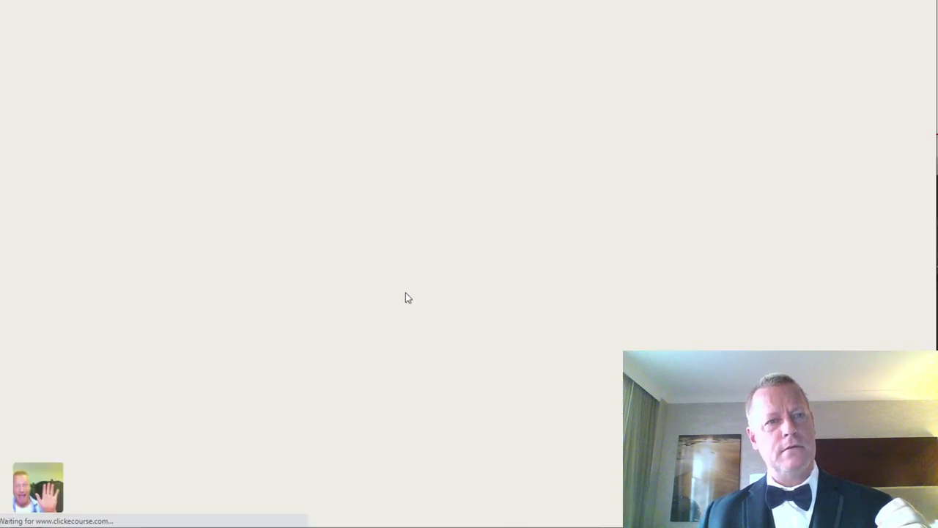
scroll(422, 379, "down", 10)
scroll(434, 375, "down", 19)
scroll(454, 367, "up", 20)
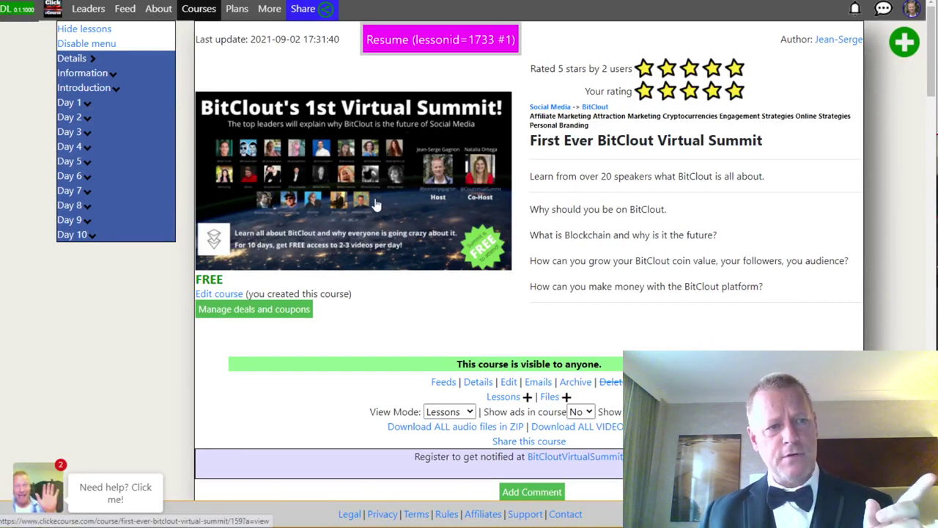
Expand Days 3 and 5, play then pause the last Day 5 speaker video, and open Details.
left_click(112, 132)
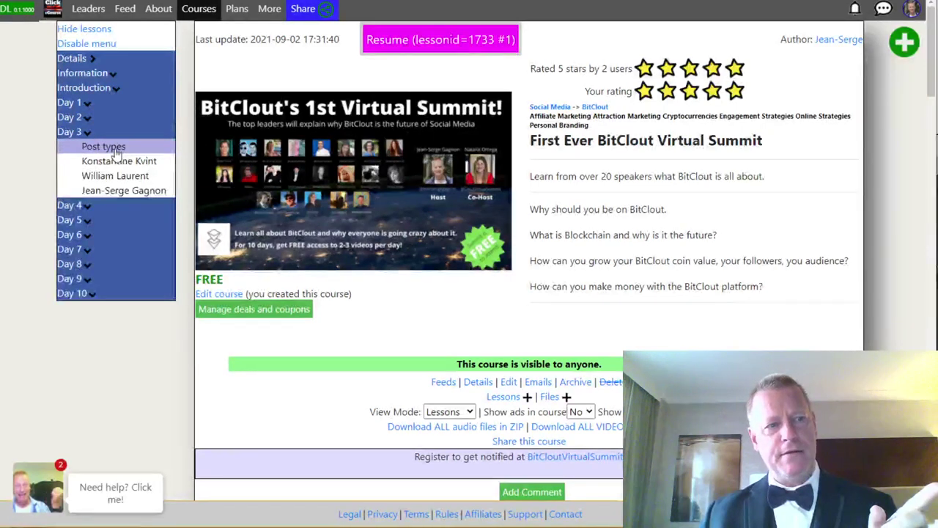
left_click(114, 224)
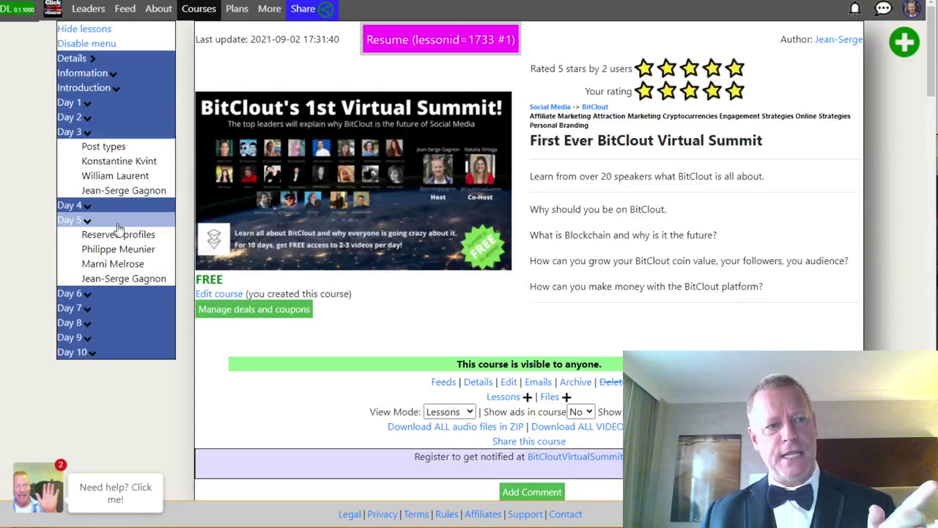
left_click(131, 284)
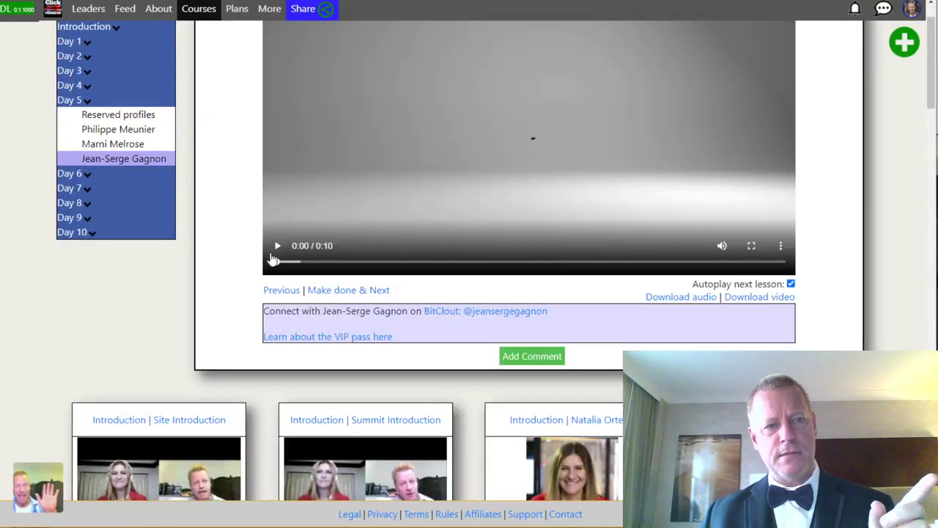
scroll(280, 312, "up", 1)
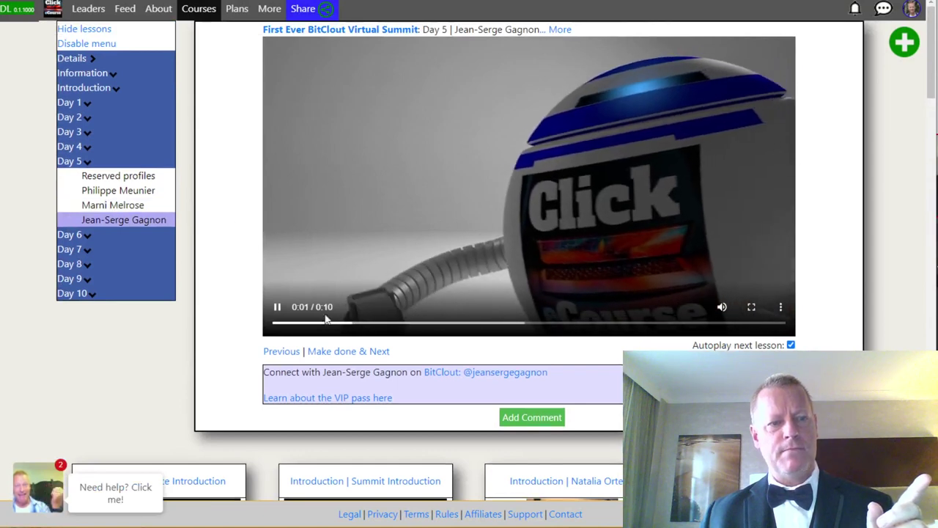
left_click(278, 308)
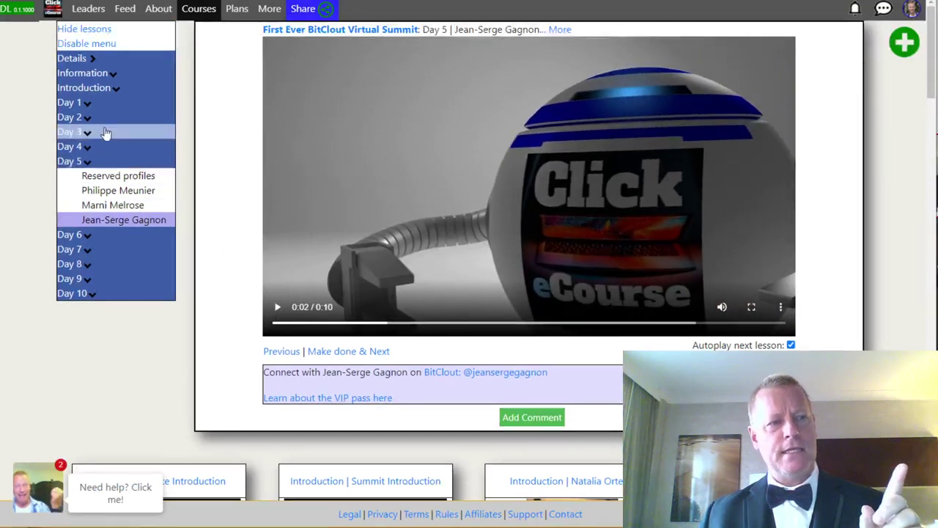
left_click(87, 61)
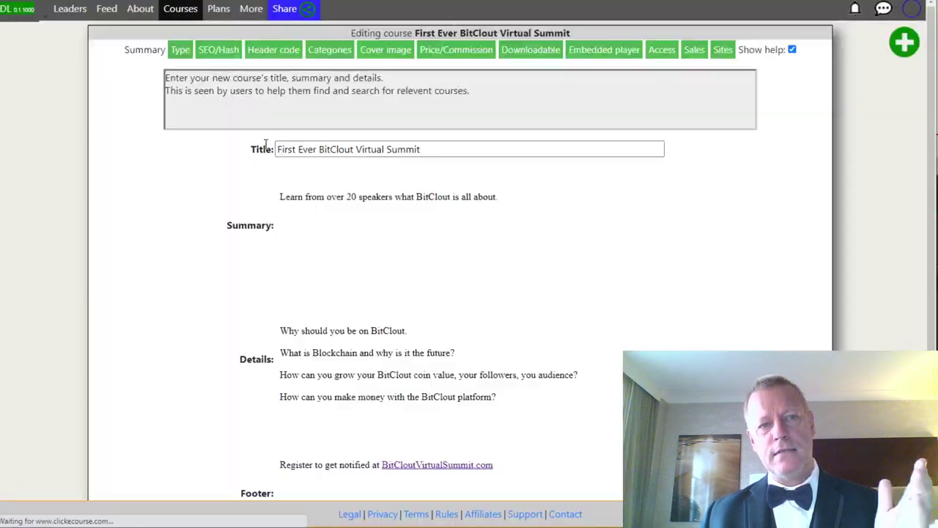
On the Type tab, highlight the drip start of 2021/09/20 at 08:00, then cancel.
left_click(181, 53)
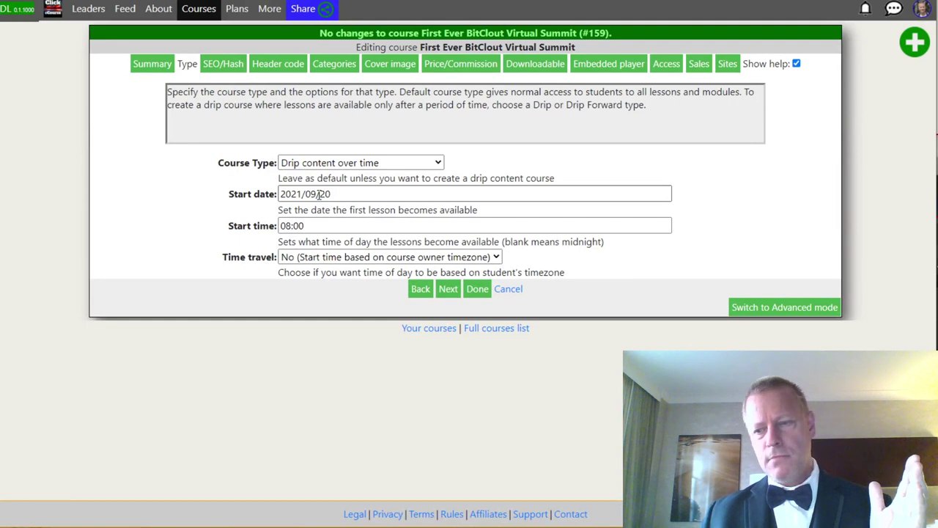
left_click_drag(339, 194, 298, 200)
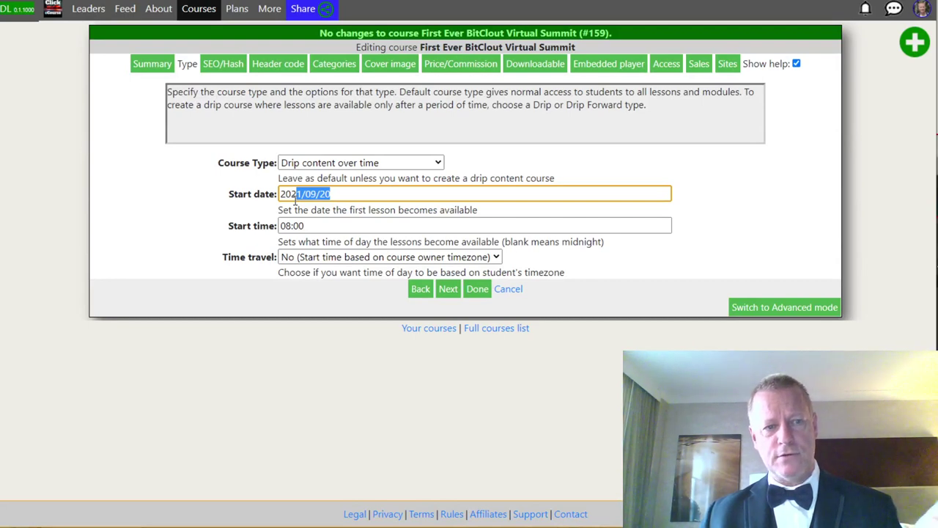
left_click_drag(312, 225, 278, 231)
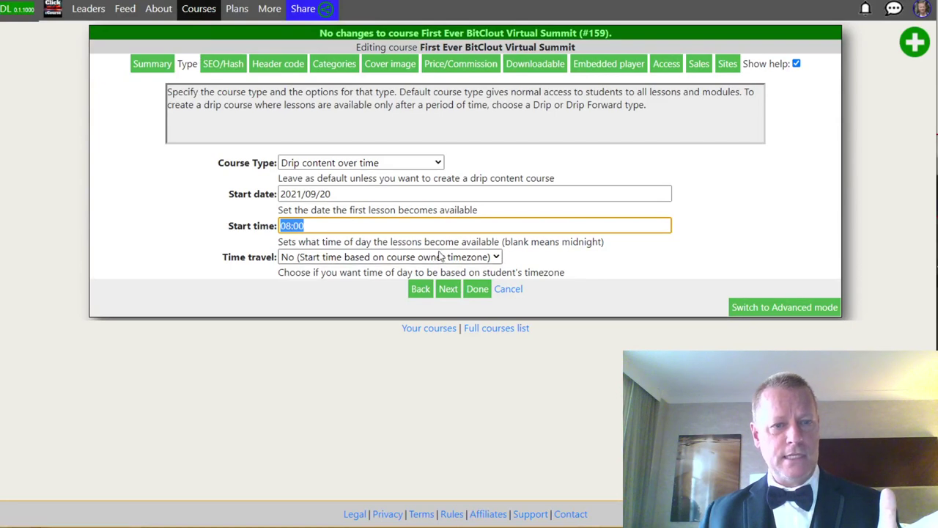
left_click(505, 290)
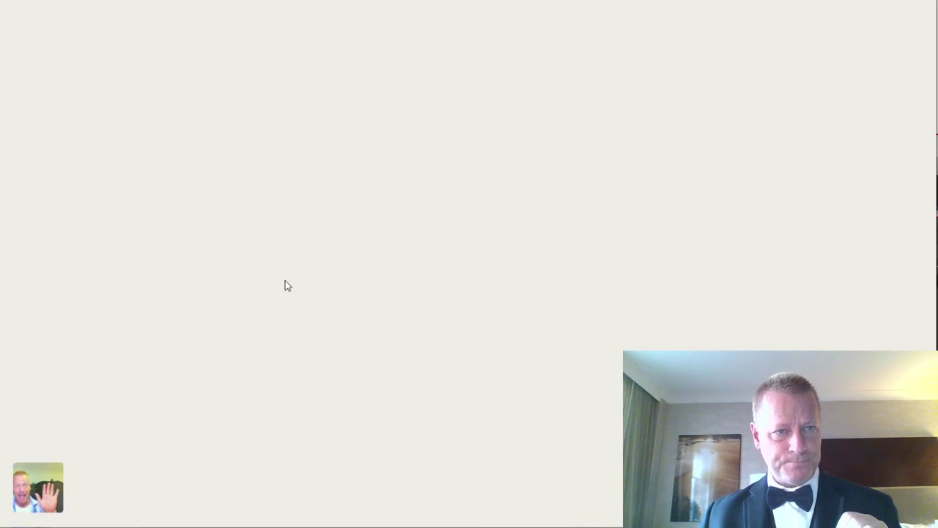
Scroll down to the lesson cards and edit the Day 3 | Post types lesson.
scroll(481, 411, "down", 13)
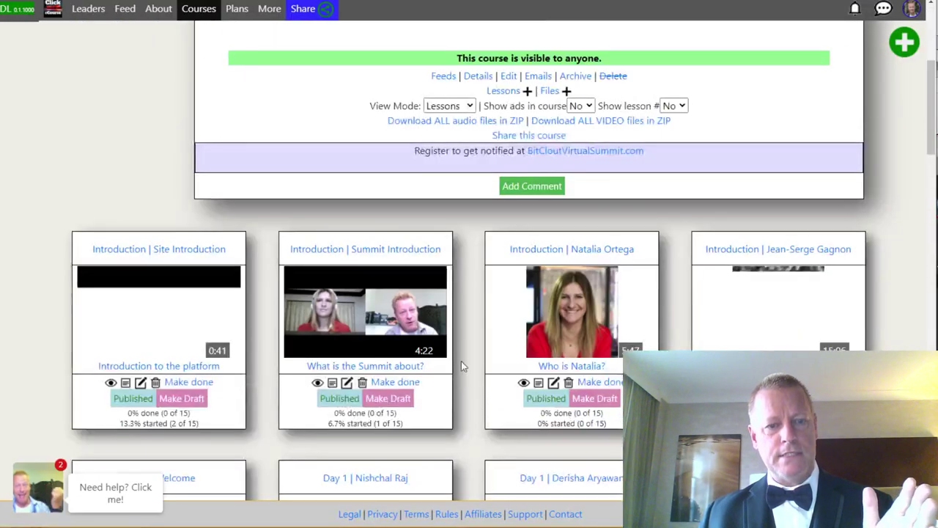
scroll(455, 313, "down", 3)
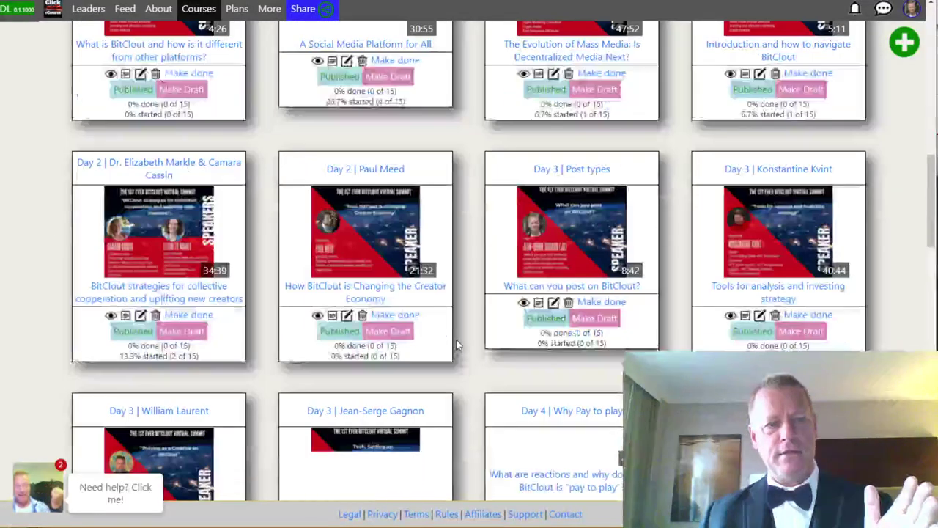
scroll(456, 339, "up", 3)
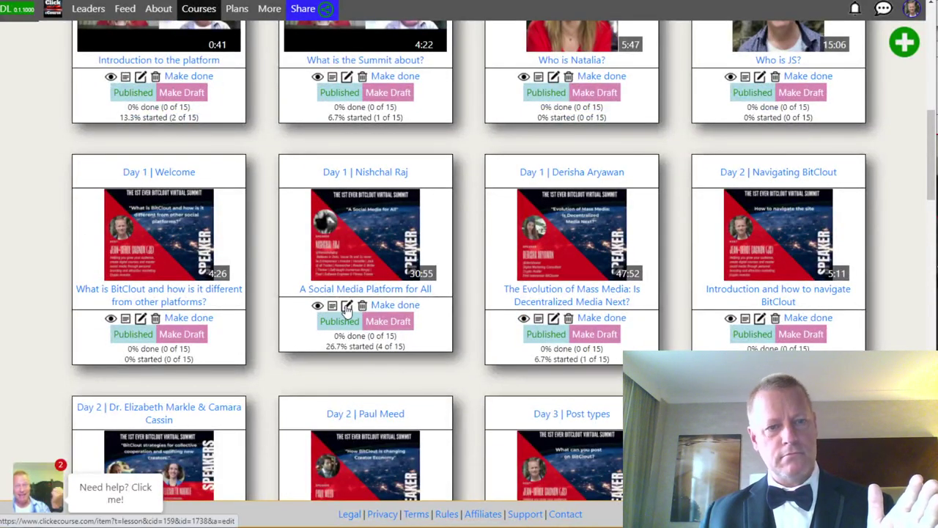
scroll(445, 308, "up", 3)
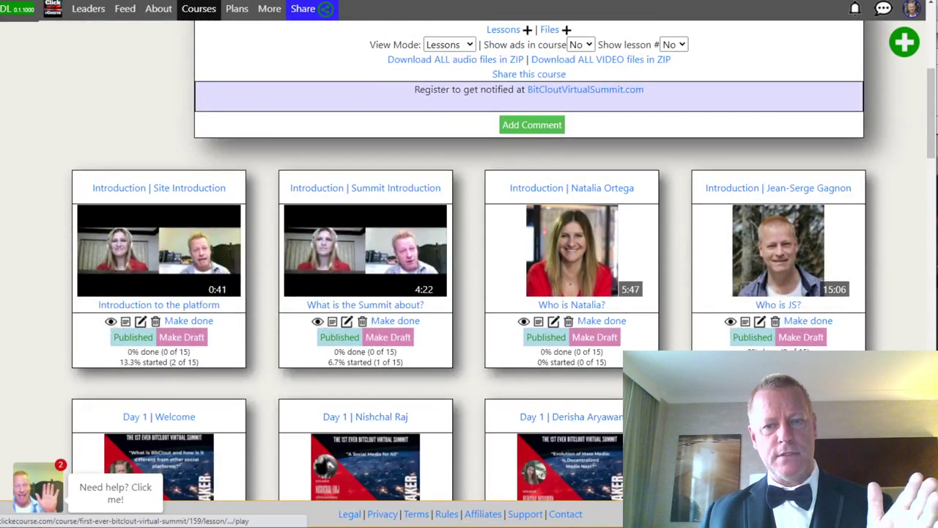
scroll(609, 417, "down", 6)
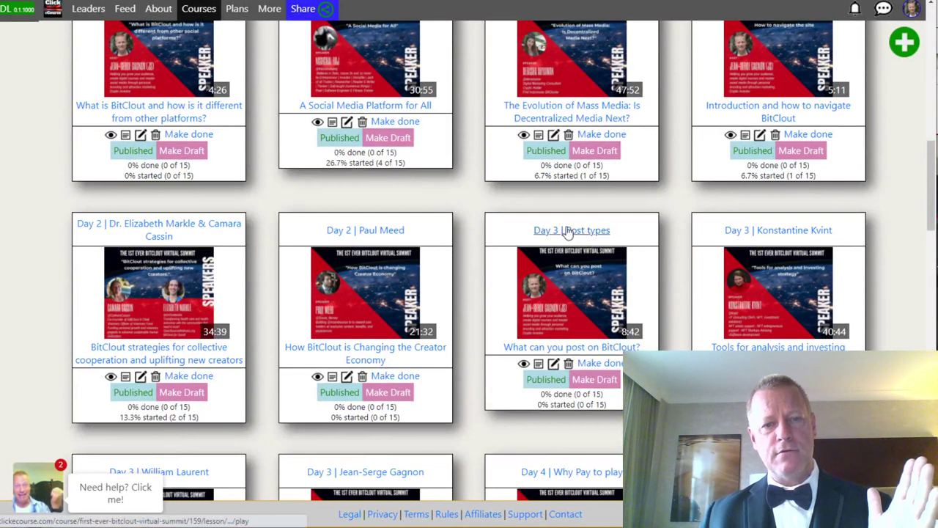
left_click(553, 364)
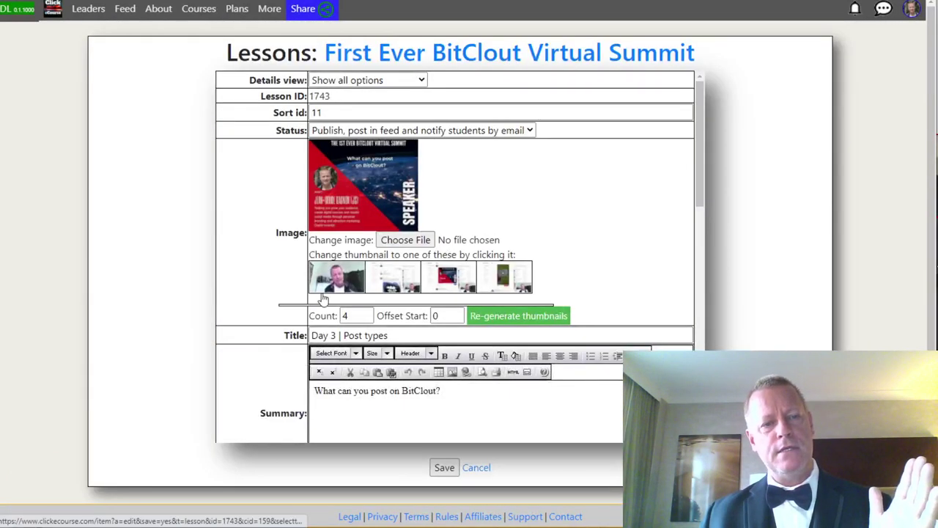
scroll(250, 307, "down", 5)
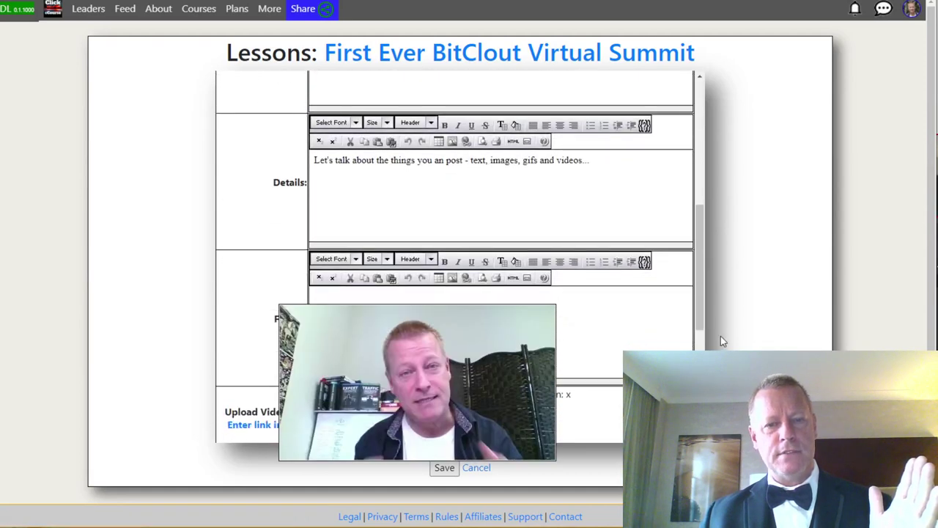
scroll(264, 311, "down", 4)
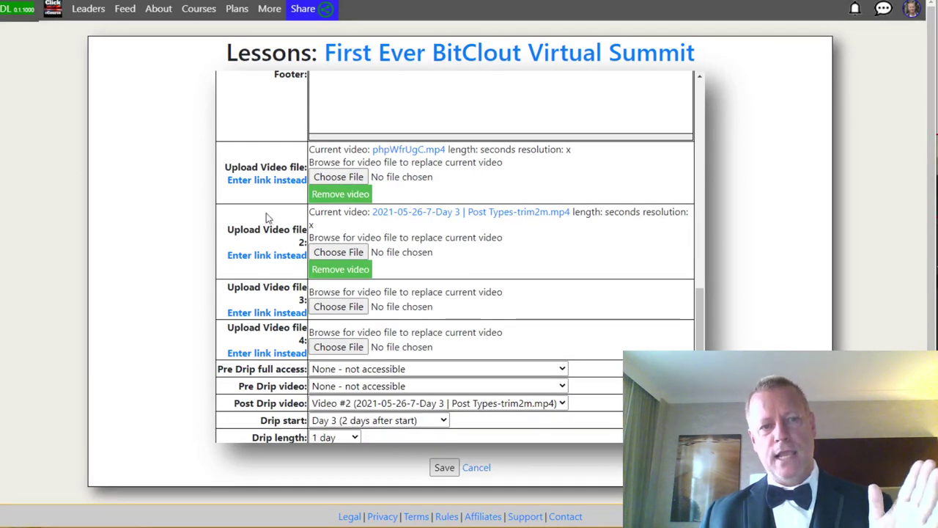
scroll(293, 352, "down", 1)
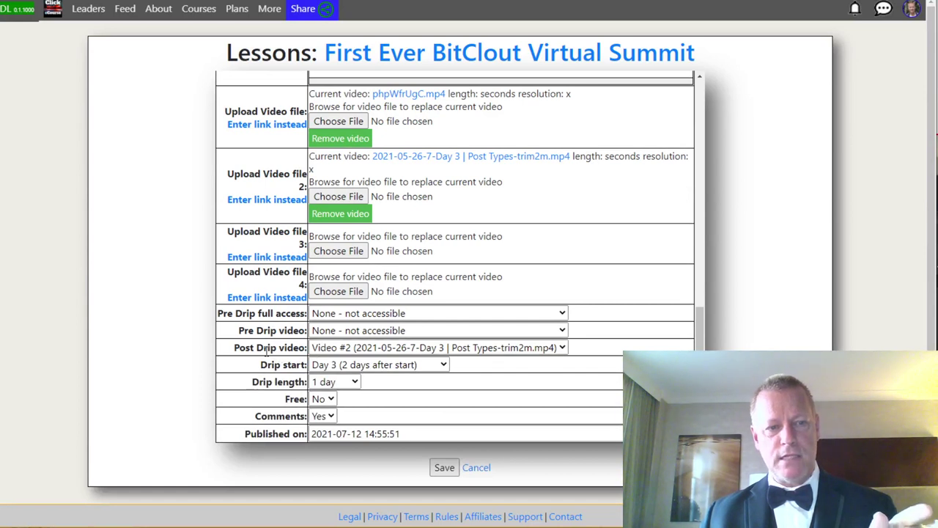
left_click_drag(235, 347, 307, 364)
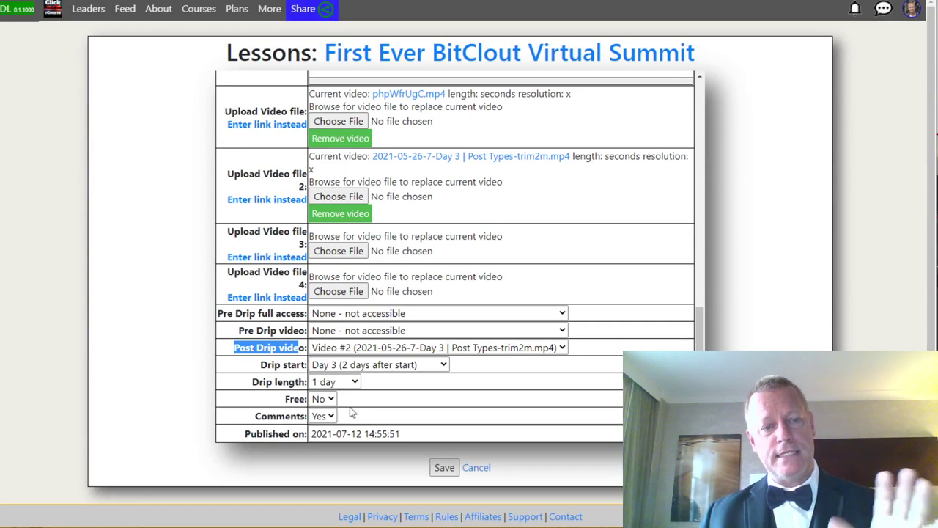
left_click_drag(236, 327, 304, 331)
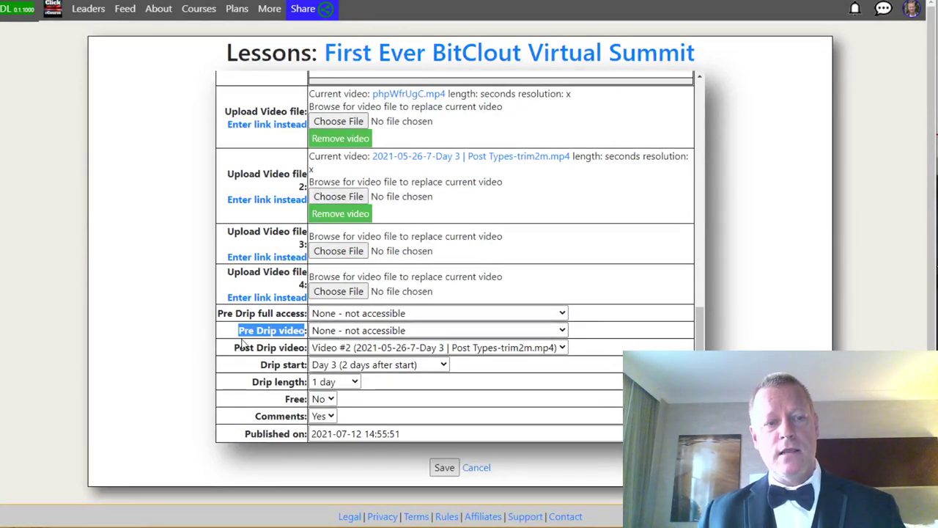
left_click_drag(236, 315, 290, 322)
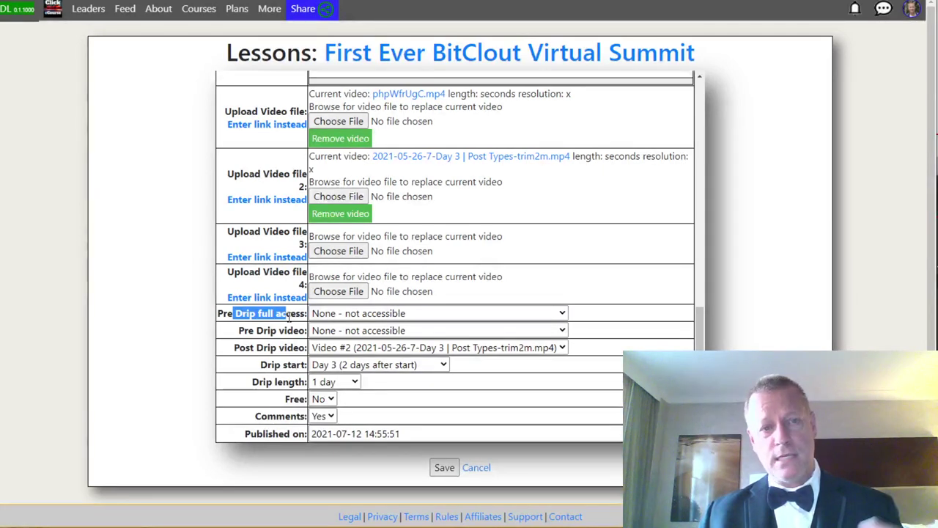
left_click(280, 360)
left_click_drag(245, 348, 305, 349)
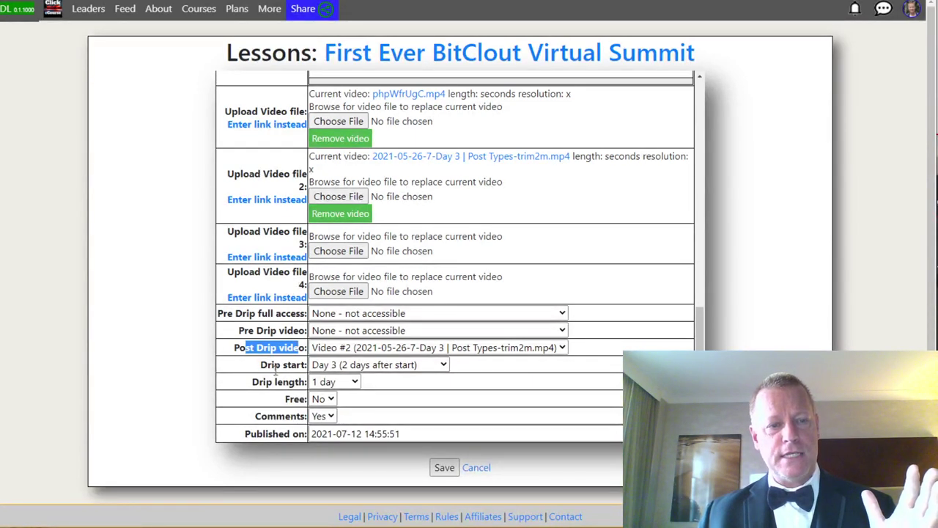
left_click_drag(284, 366, 306, 366)
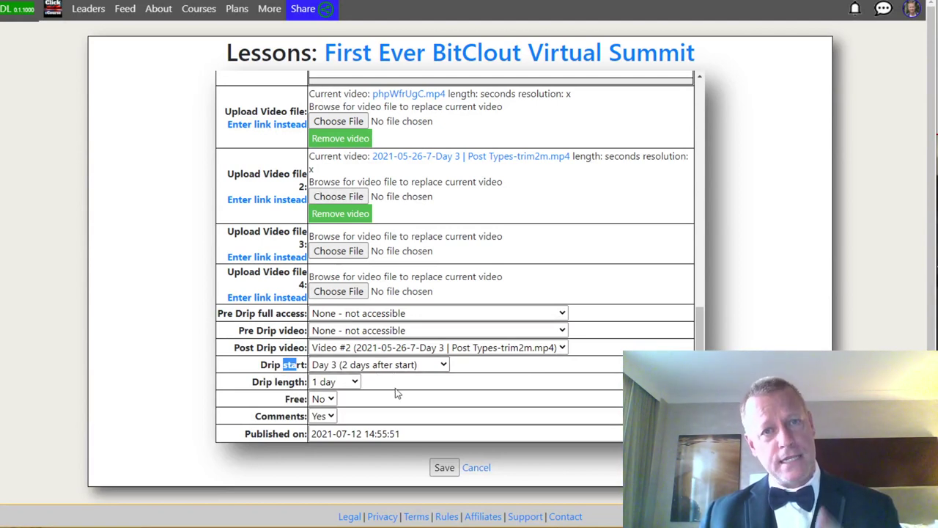
left_click(396, 365)
scroll(385, 219, "down", 20)
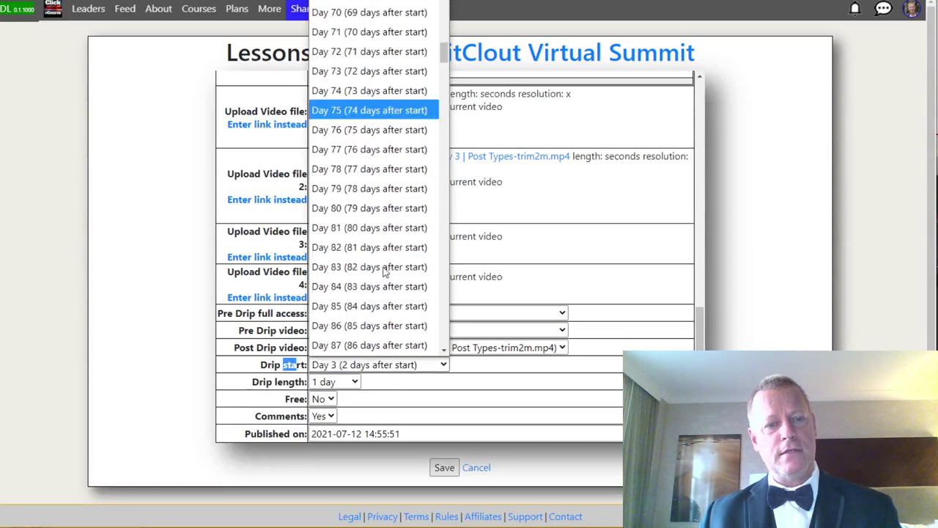
scroll(385, 271, "up", 15)
scroll(388, 269, "up", 10)
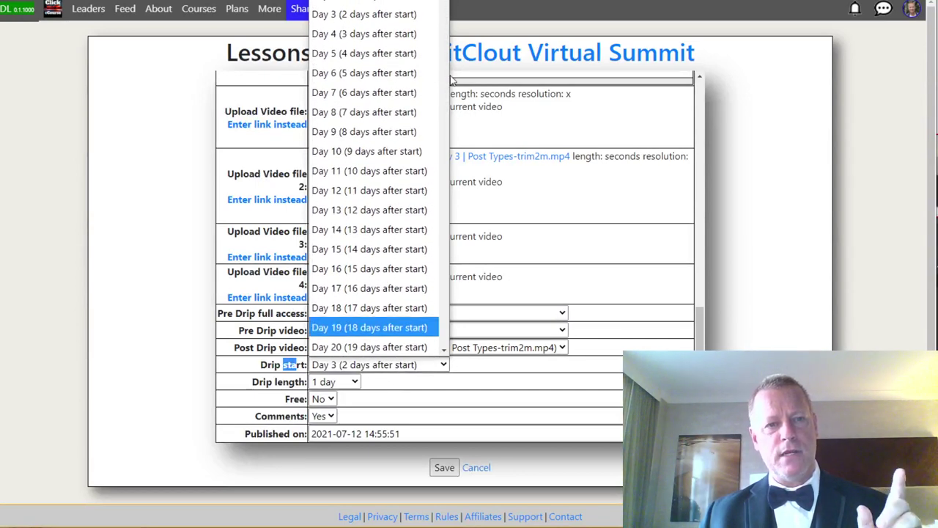
left_click_drag(444, 14, 500, 347)
left_click(533, 380)
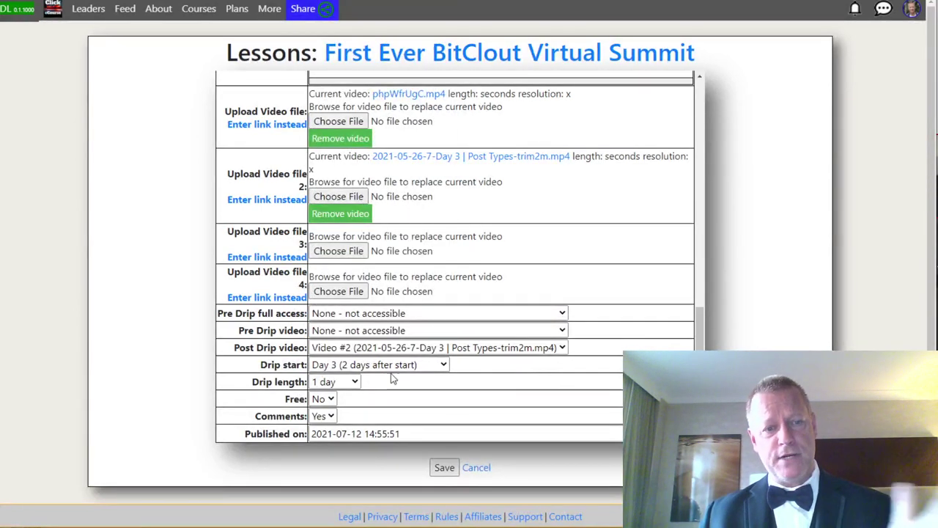
scroll(264, 388, "down", 1)
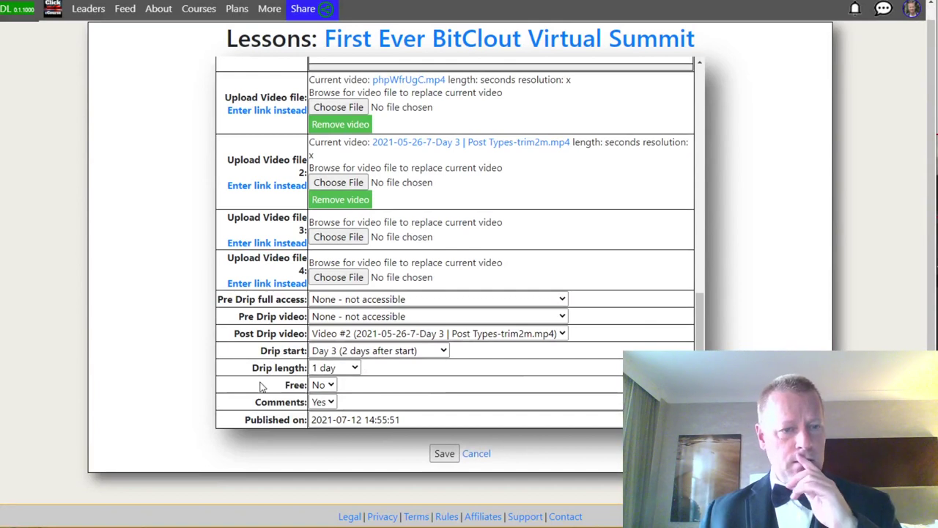
left_click(349, 371)
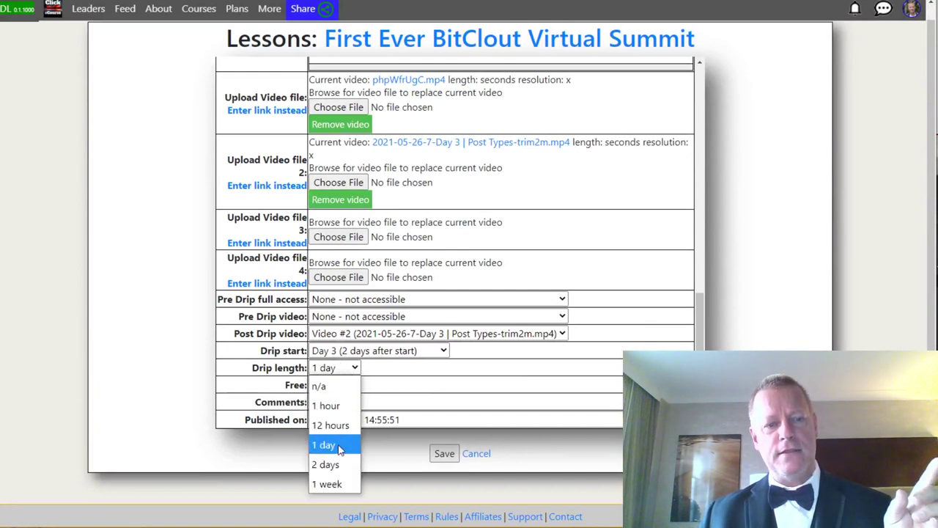
left_click(405, 393)
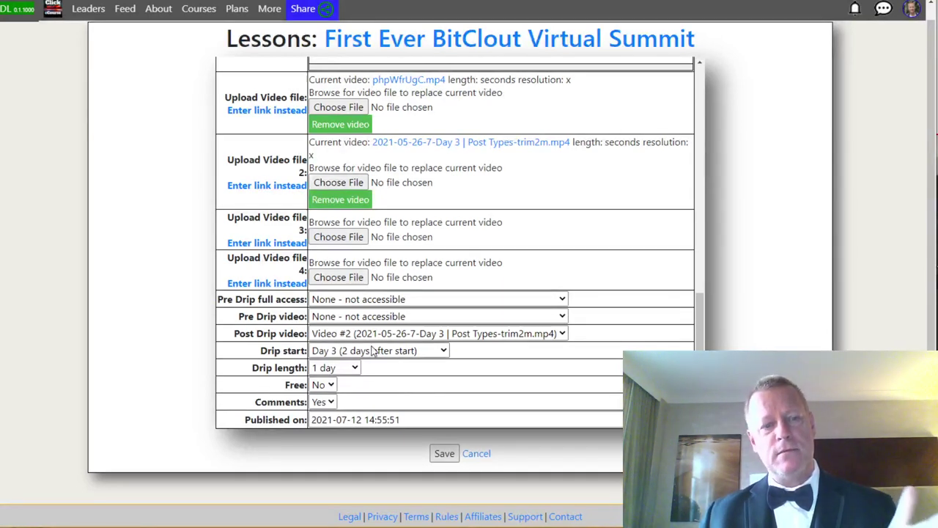
left_click_drag(241, 333, 273, 334)
left_click(280, 332)
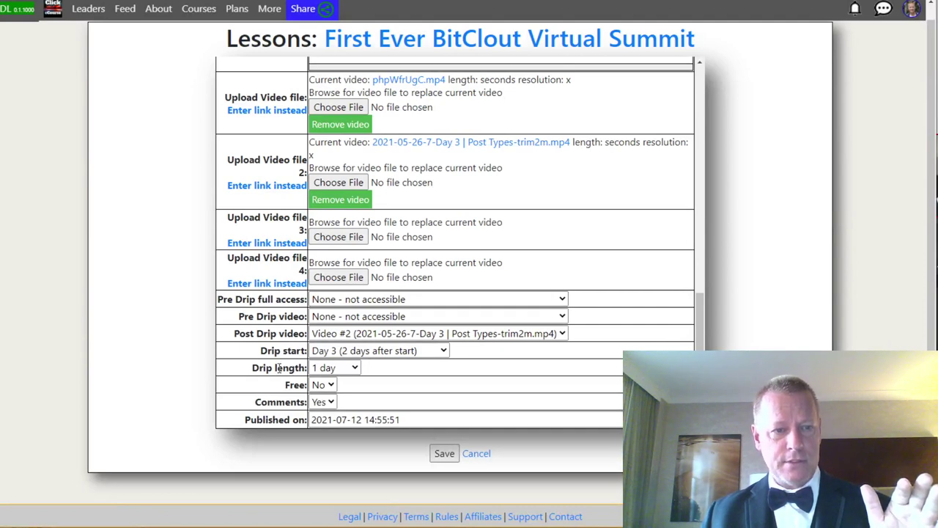
scroll(292, 377, "up", 3)
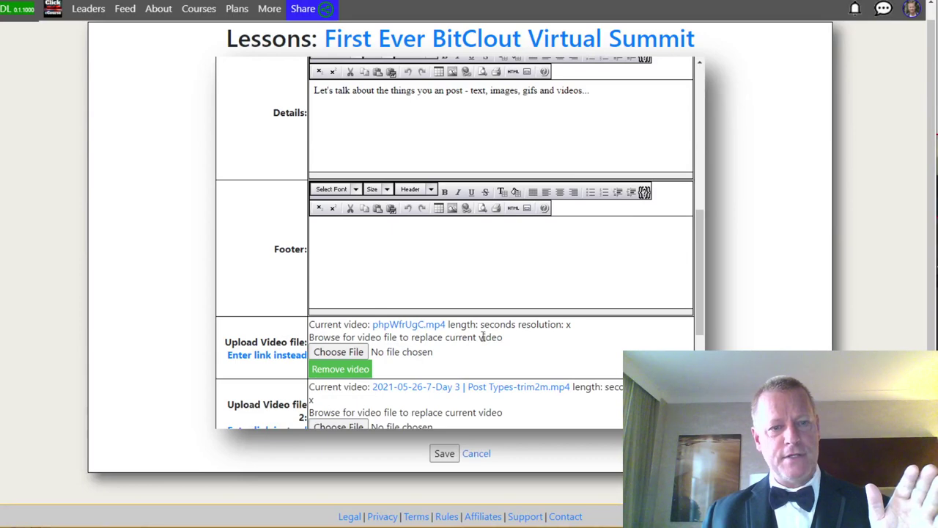
scroll(524, 341, "down", 2)
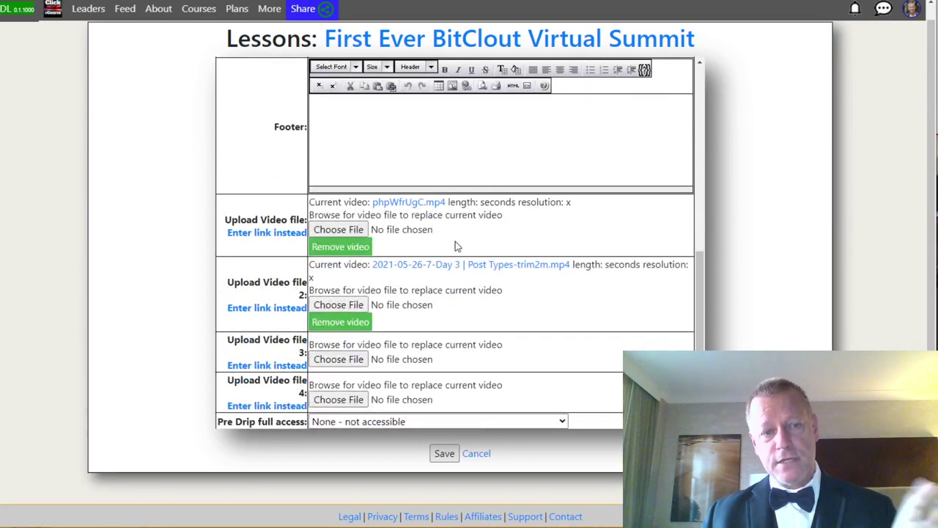
scroll(545, 329, "down", 2)
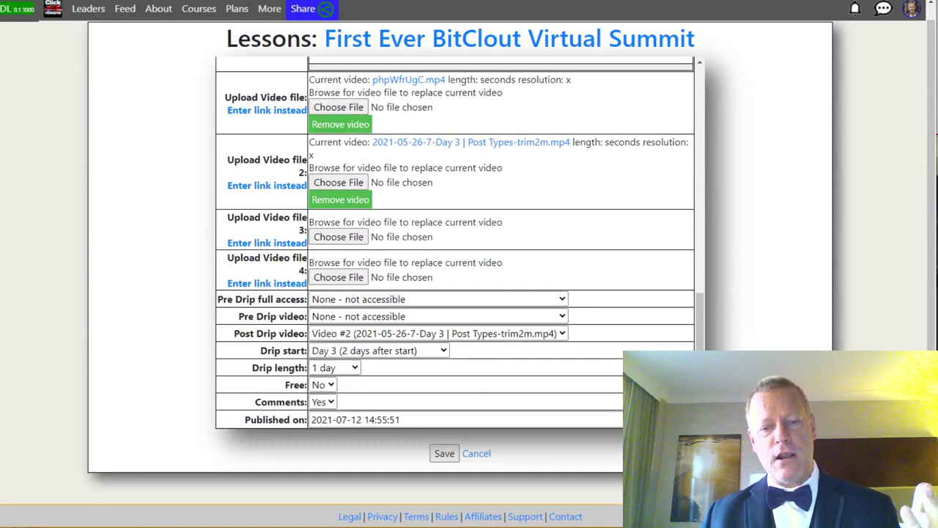
Highlight 'Host your own WordPress blog site' in Notepad, then open the course site's account menu.
key("alt+Tab")
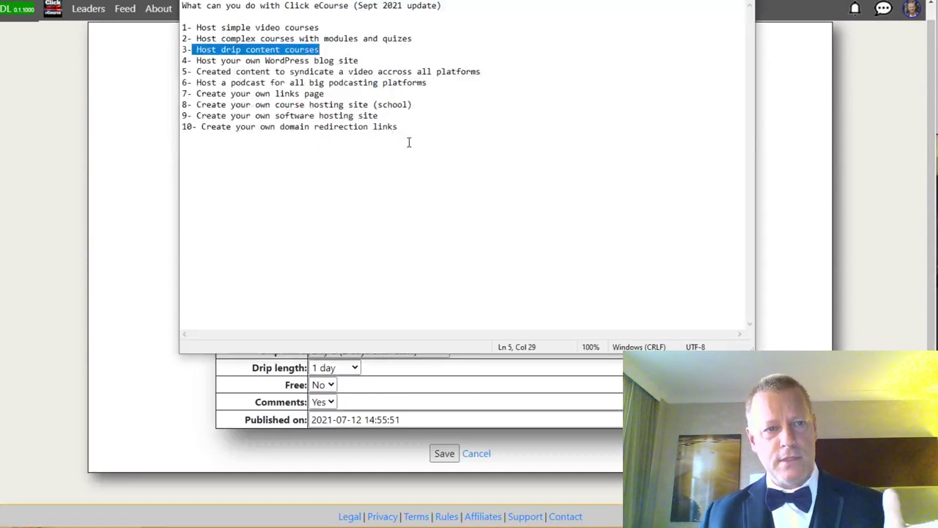
left_click_drag(197, 60, 371, 62)
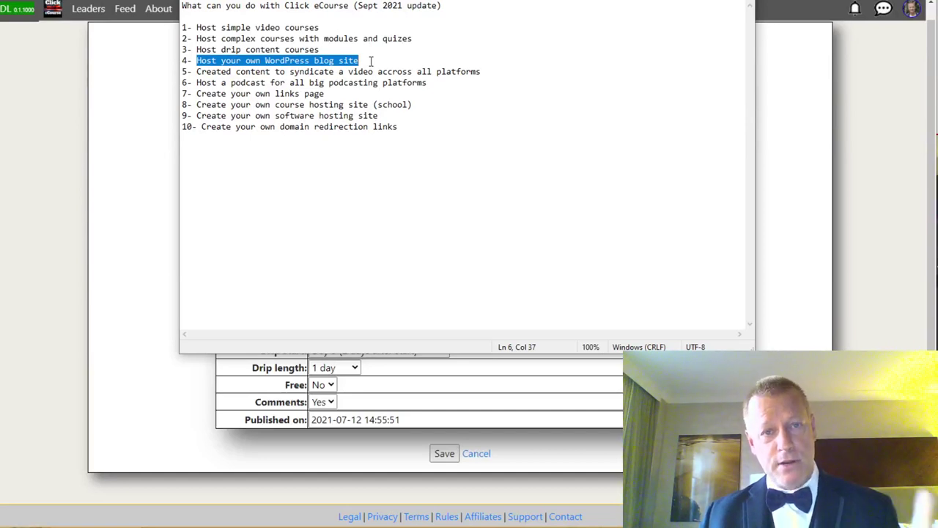
left_click(912, 29)
left_click(912, 10)
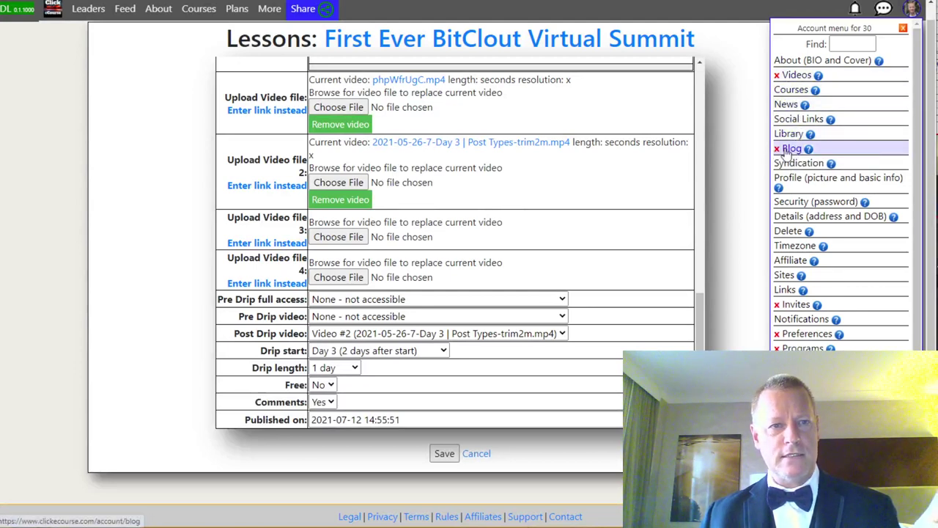
Choose Blog from the account menu to view the WordPress blog's info page.
left_click(788, 150)
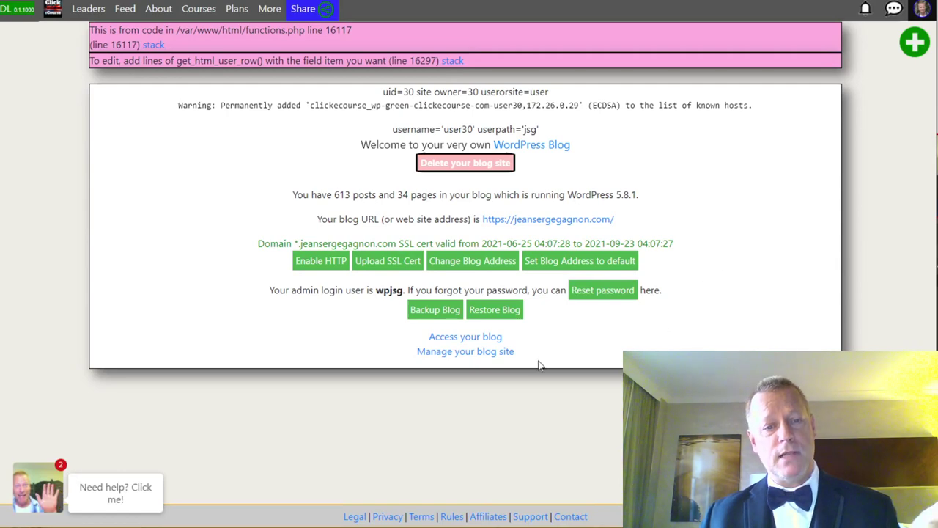
Open the blog's front page of Course Income Secrets posts, browse it, then switch to the Dashboard.
left_click(467, 352)
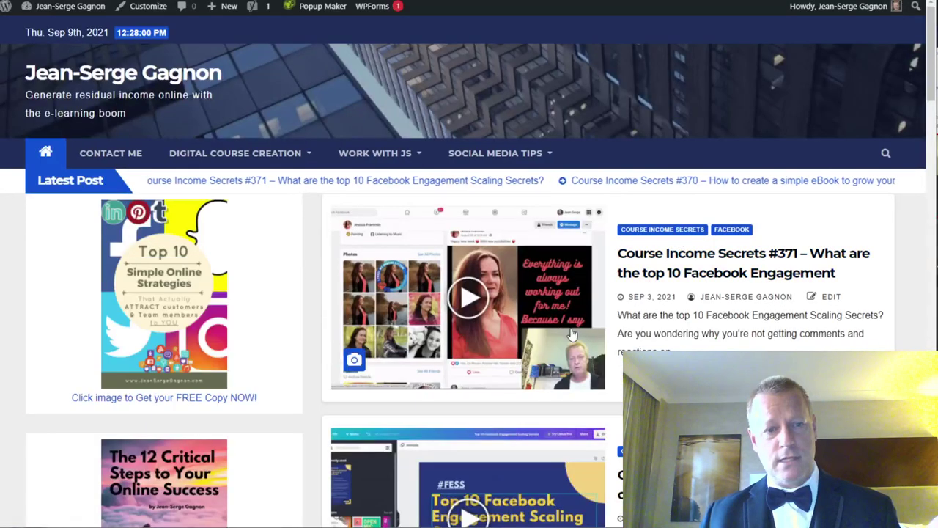
scroll(787, 283, "down", 2)
scroll(788, 283, "down", 20)
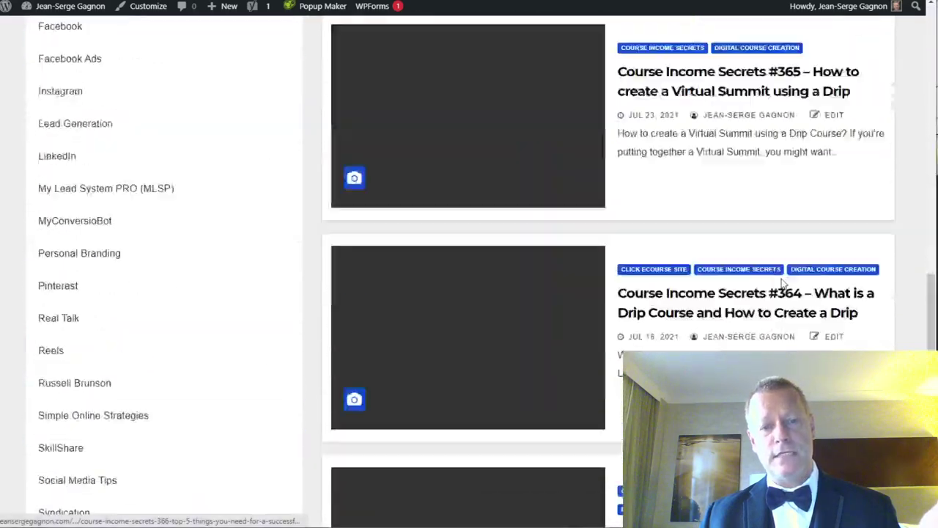
scroll(779, 297, "up", 20)
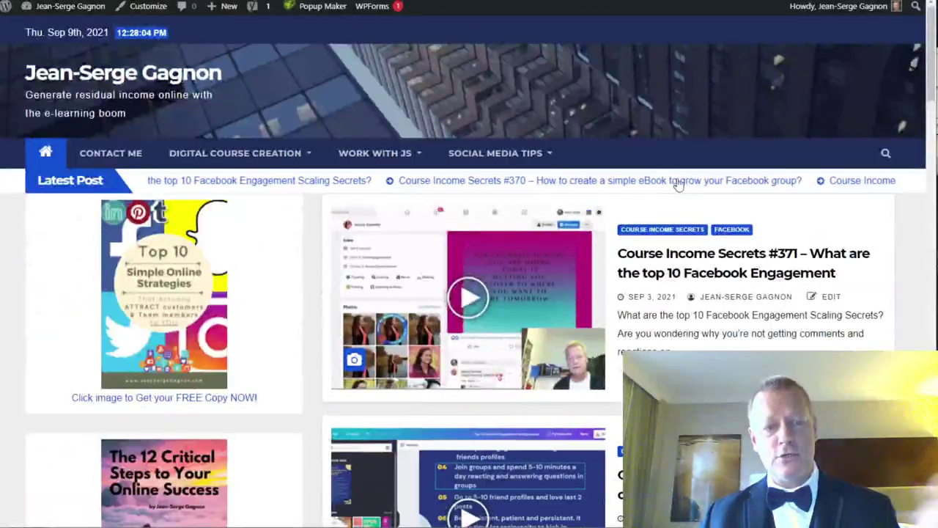
mouse_move(66, 7)
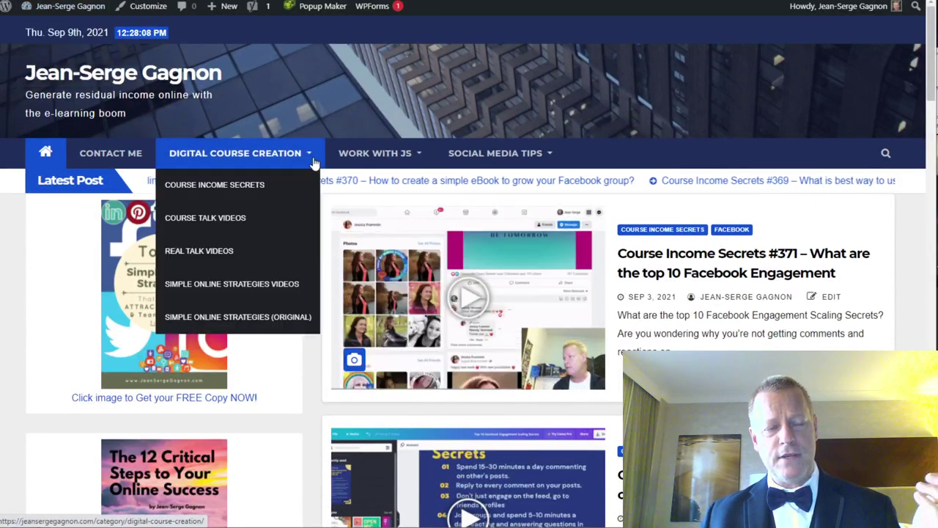
mouse_move(338, 162)
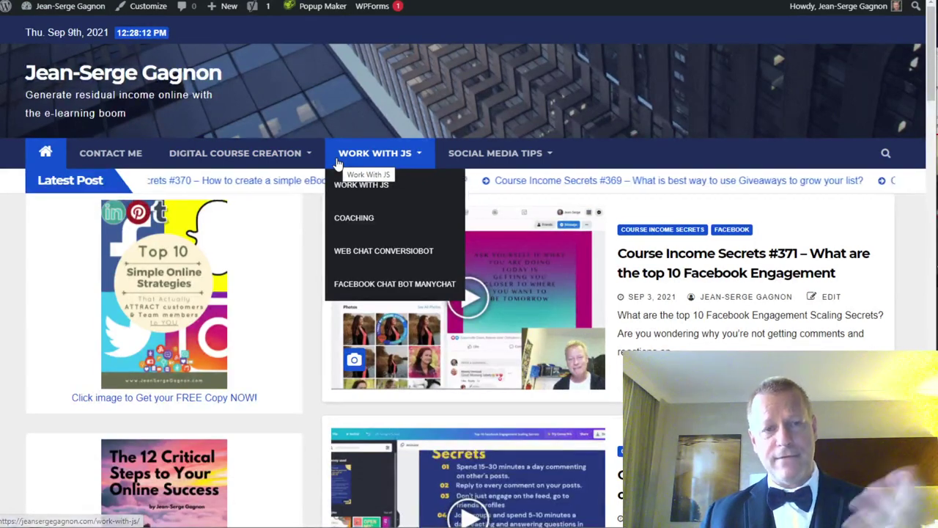
key("ctrl+Tab")
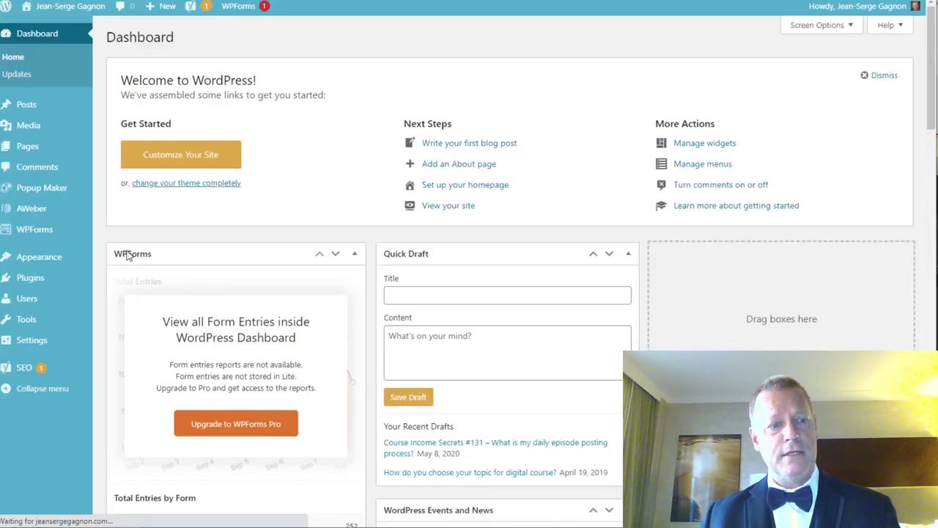
Go to Appearance > Themes, then Add New to browse the 4192 popular themes.
mouse_move(39, 279)
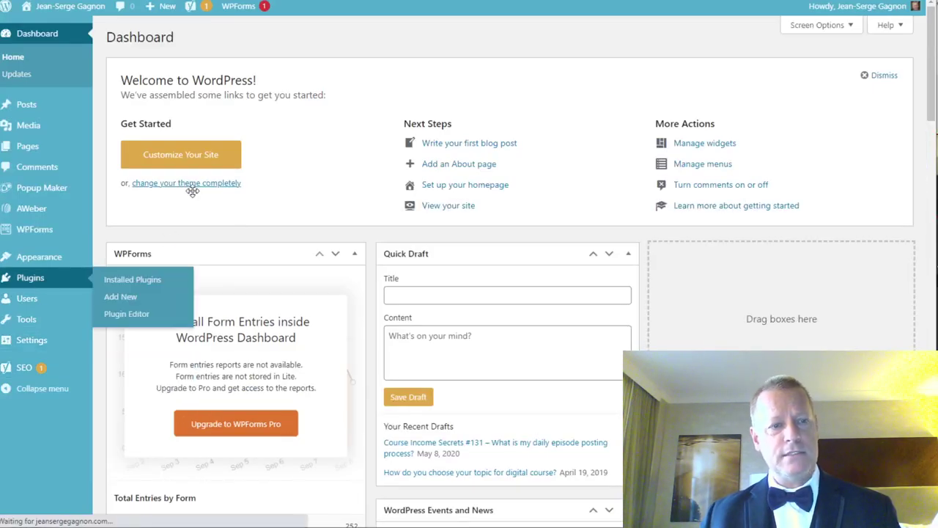
scroll(398, 245, "down", 2)
scroll(398, 244, "up", 2)
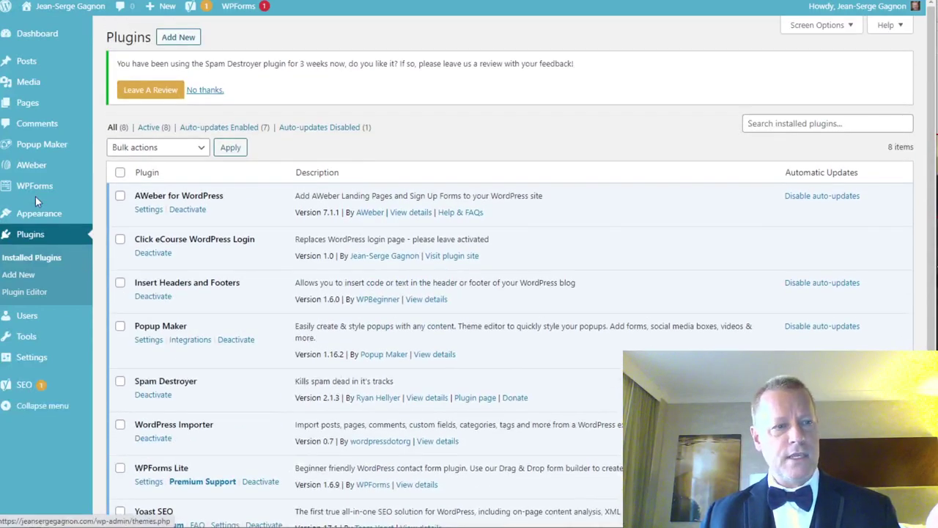
mouse_move(57, 216)
left_click(109, 216)
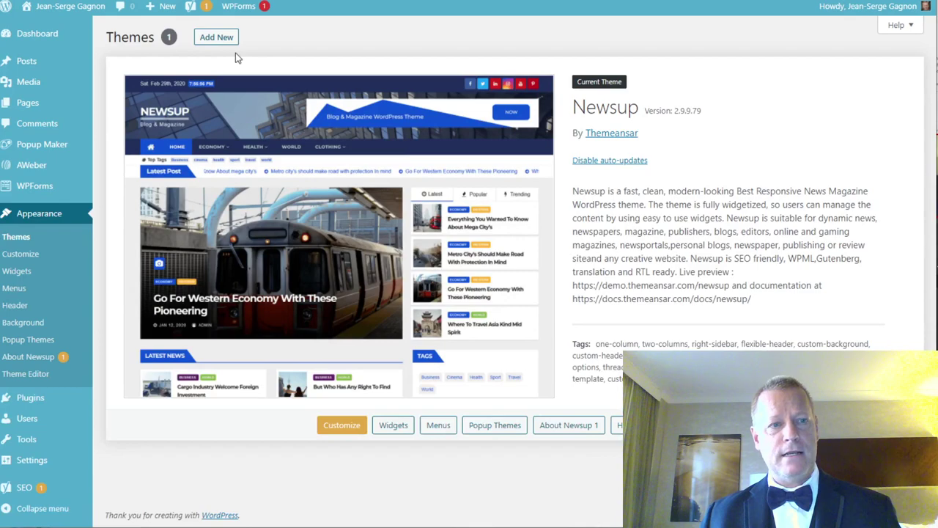
left_click(216, 37)
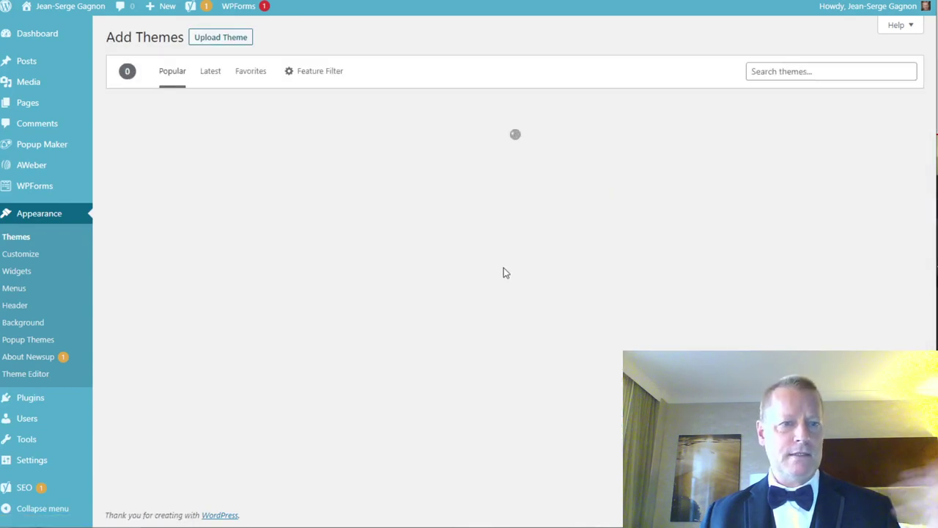
scroll(503, 271, "down", 3)
scroll(503, 271, "down", 10)
scroll(513, 272, "up", 12)
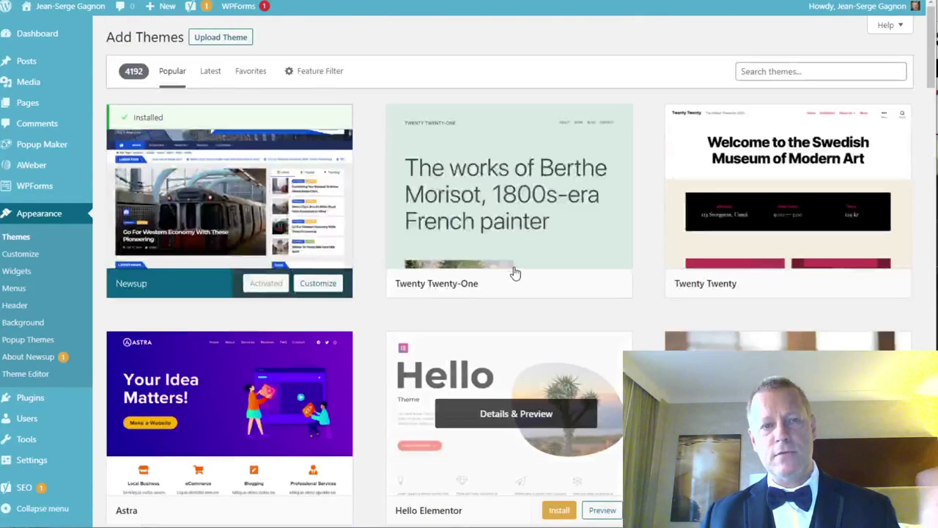
scroll(515, 273, "down", 6)
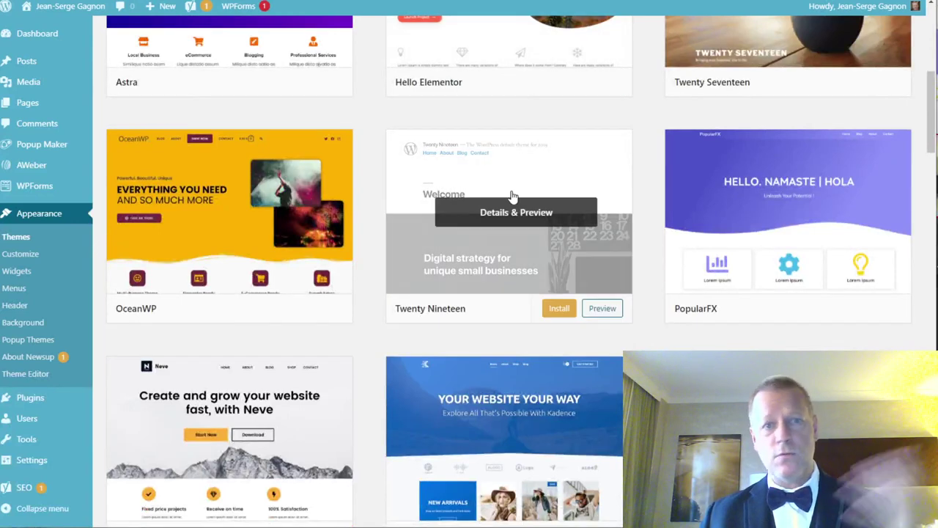
scroll(512, 197, "up", 6)
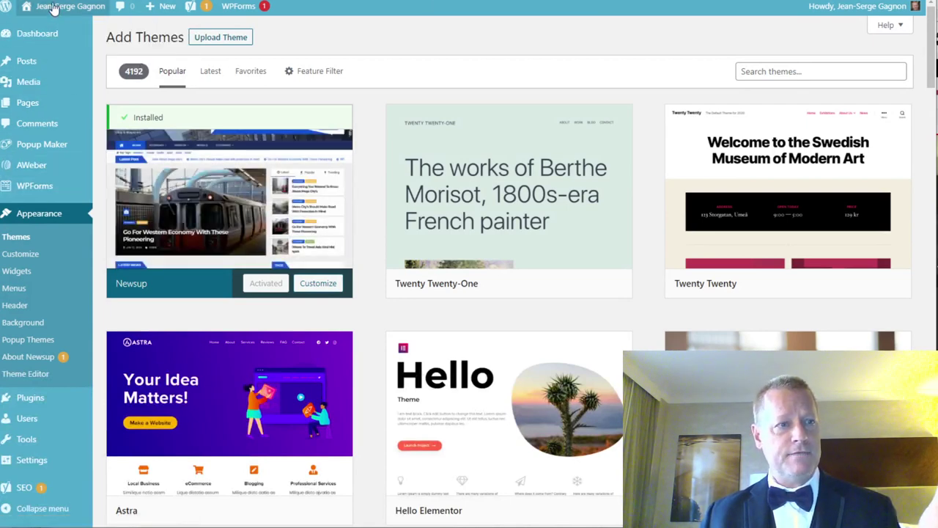
mouse_move(51, 9)
left_click(52, 29)
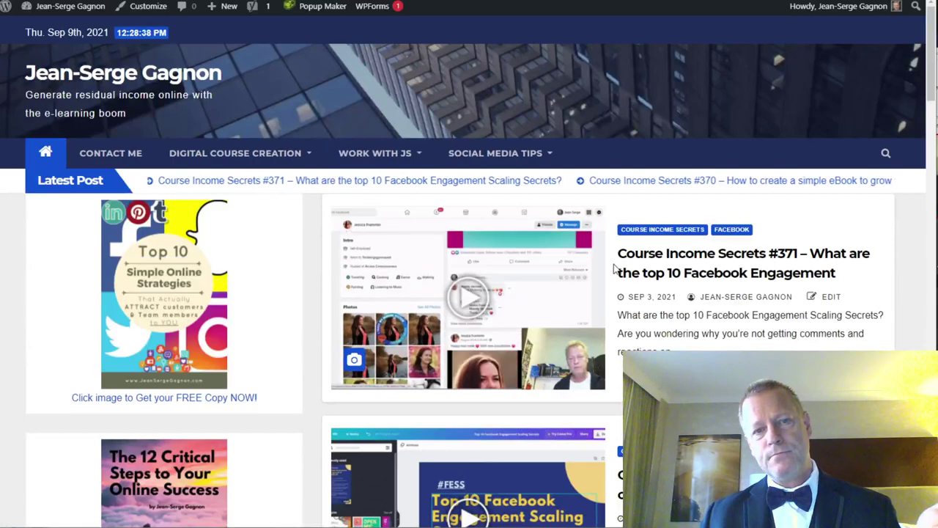
scroll(613, 268, "down", 10)
scroll(614, 270, "up", 10)
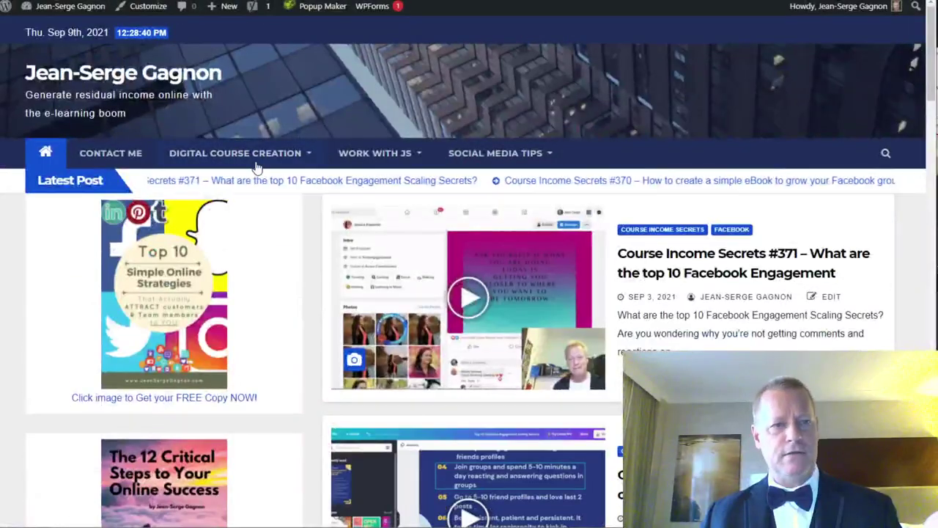
mouse_move(399, 171)
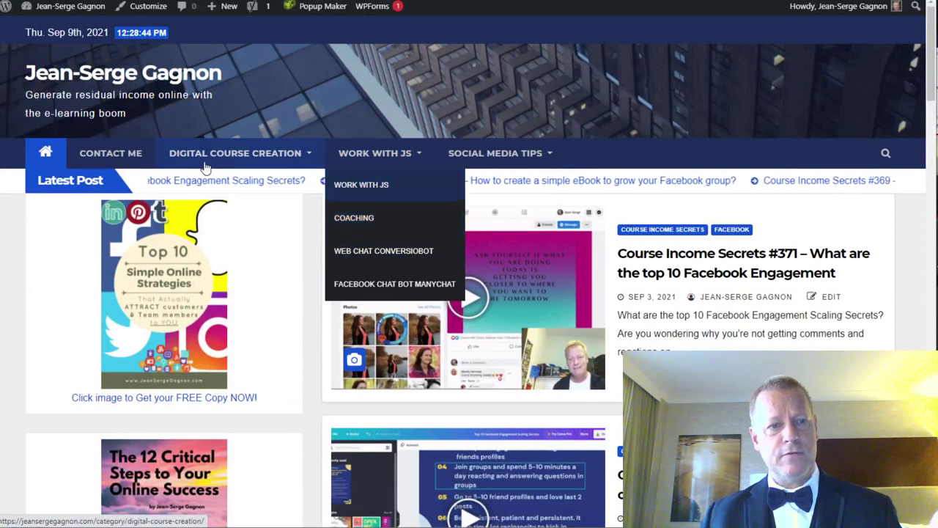
mouse_move(509, 157)
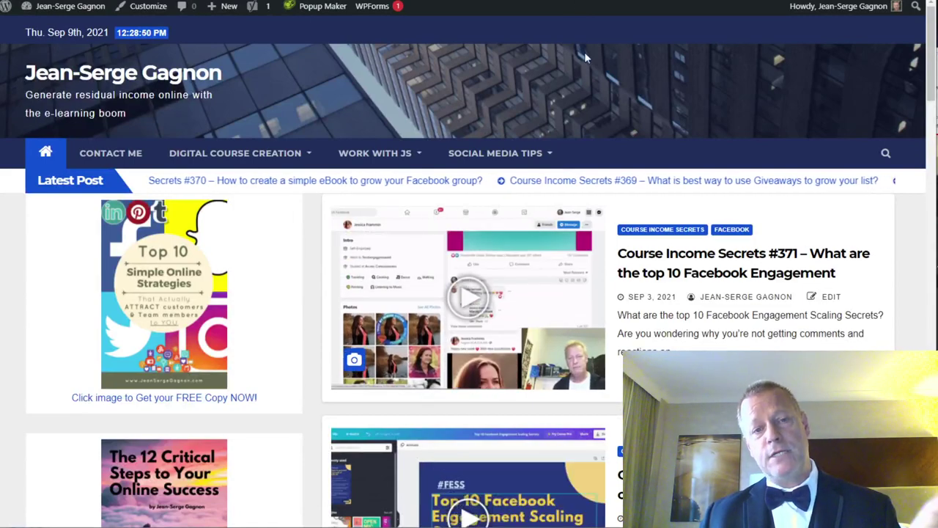
scroll(666, 160, "down", 4)
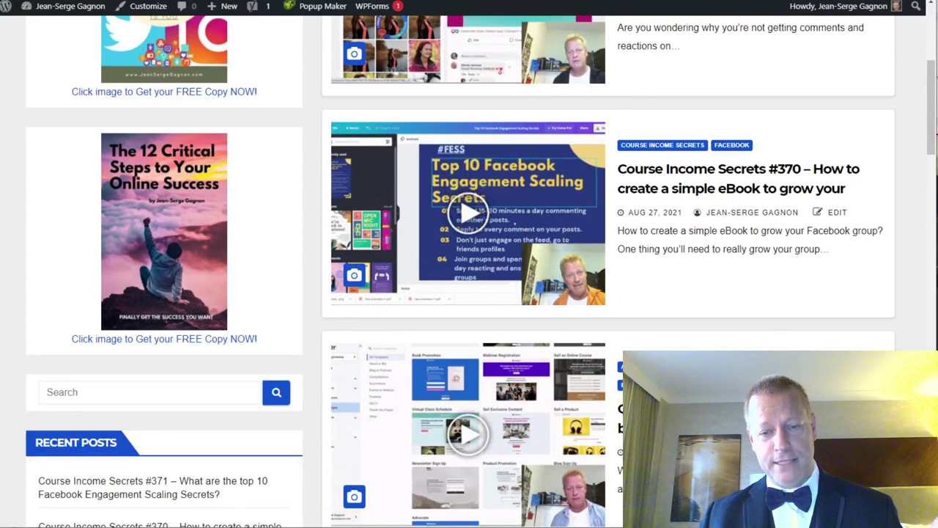
Change 'Created' to 'Create' in Notepad item 5 and highlight the video syndication line.
key("alt+Tab")
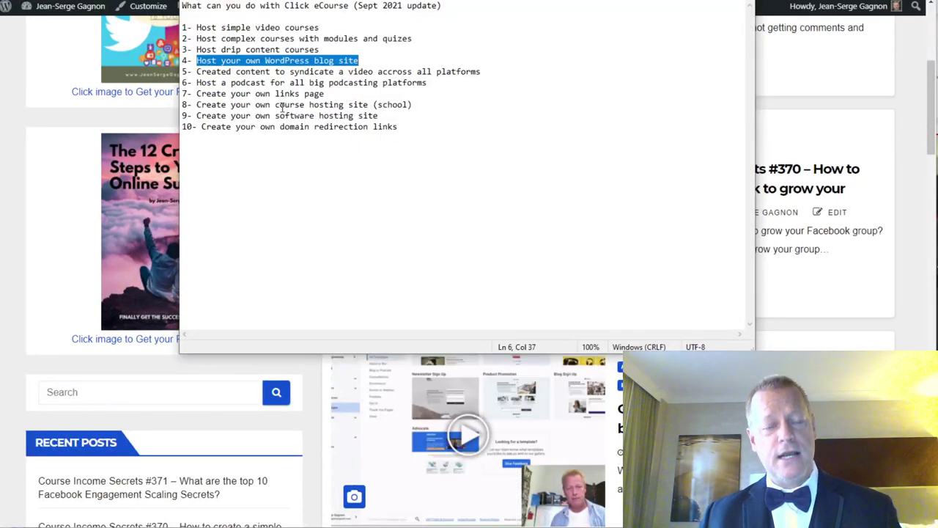
left_click(222, 93)
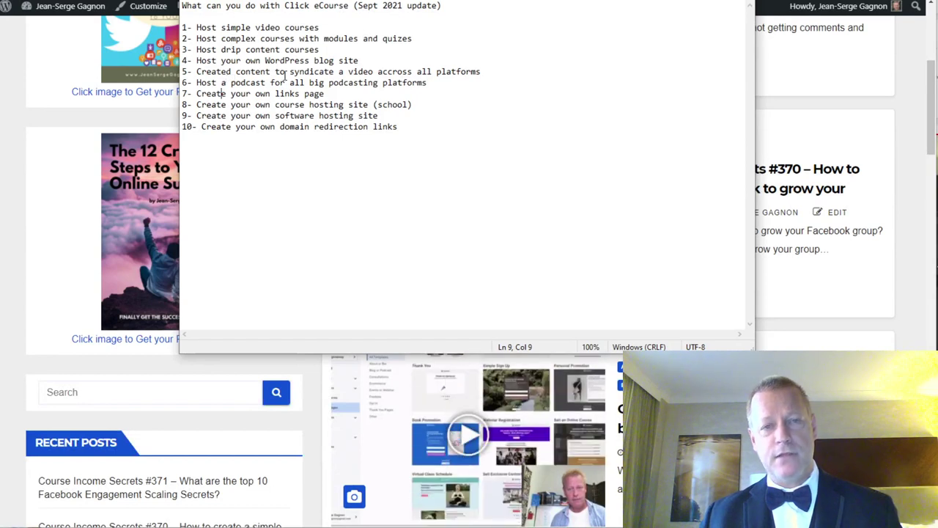
left_click_drag(196, 71, 314, 77)
left_click(232, 72)
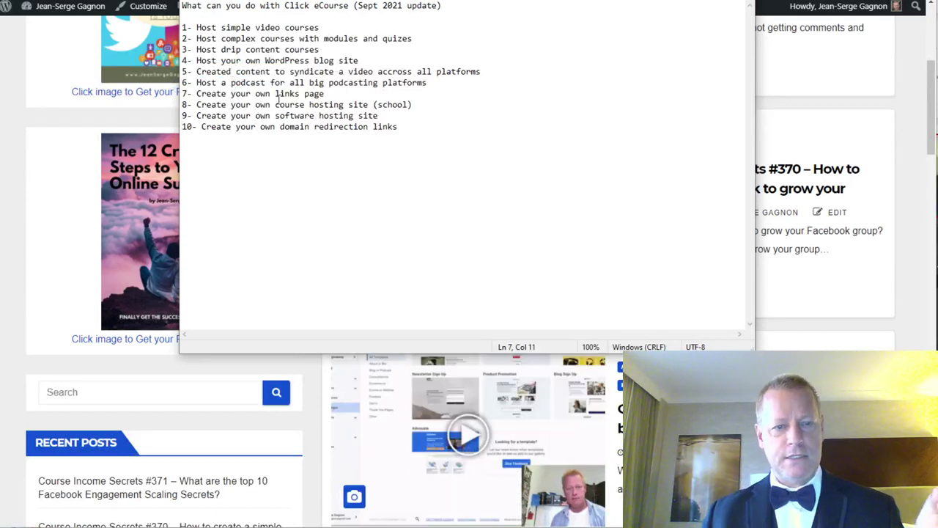
key("BackSpace")
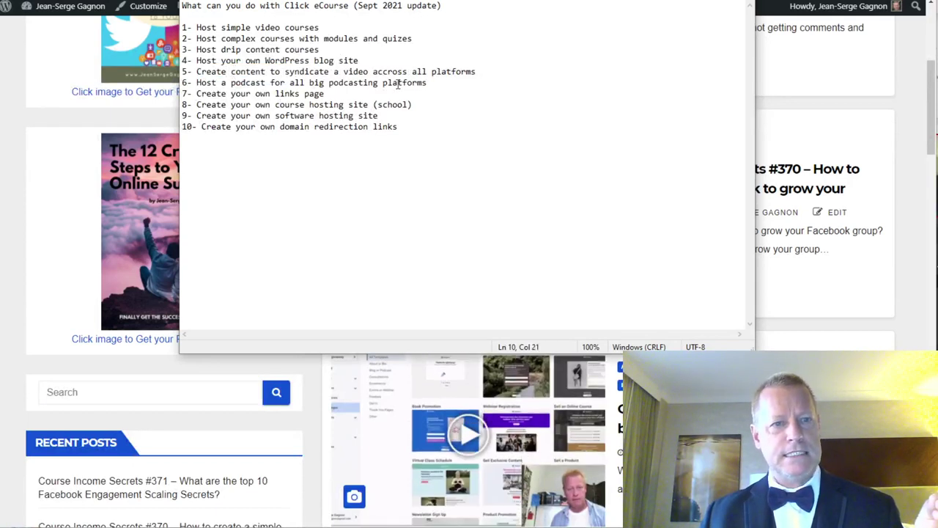
left_click_drag(197, 71, 463, 72)
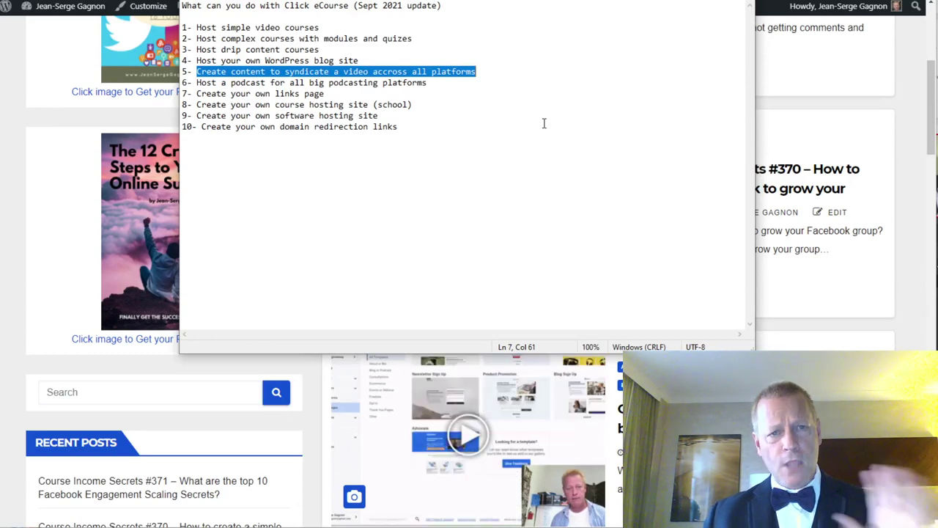
Open Syndication from the account menu and pick the Course Income Secrets (125) series.
left_click(271, 82)
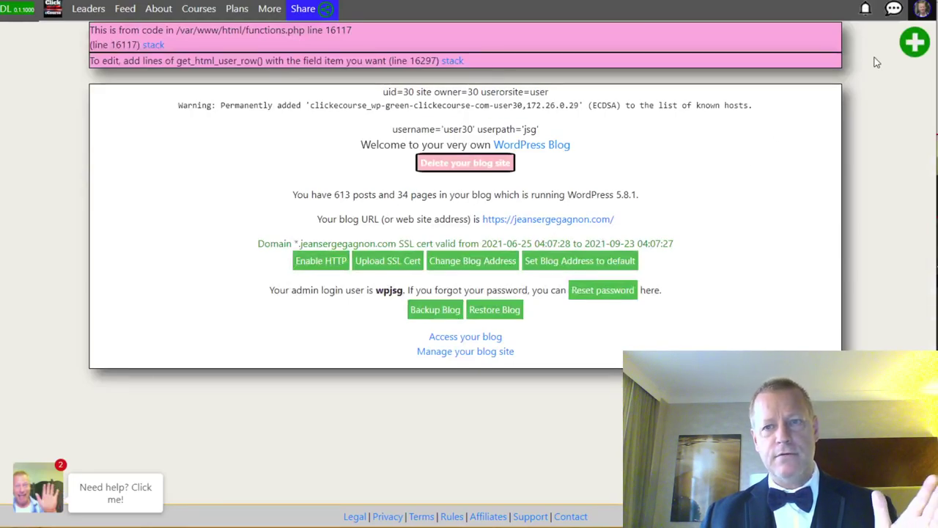
left_click(924, 14)
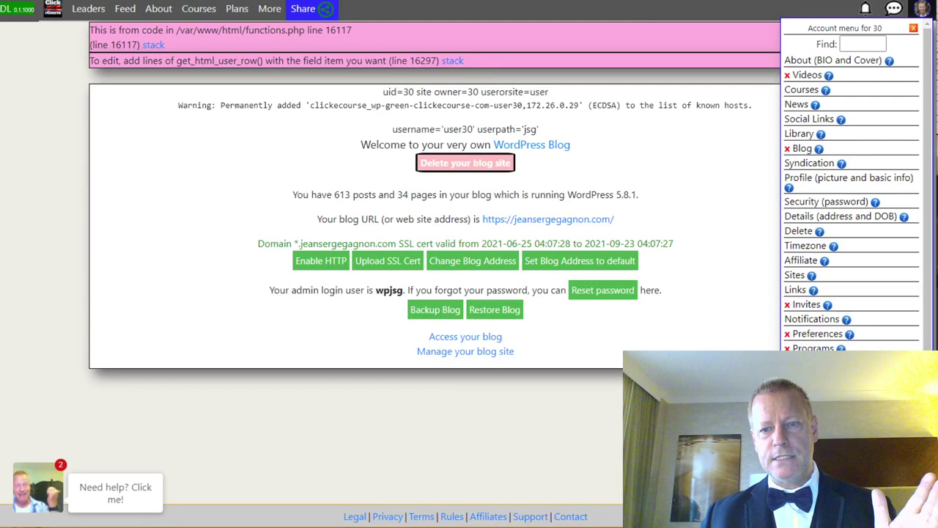
left_click(807, 162)
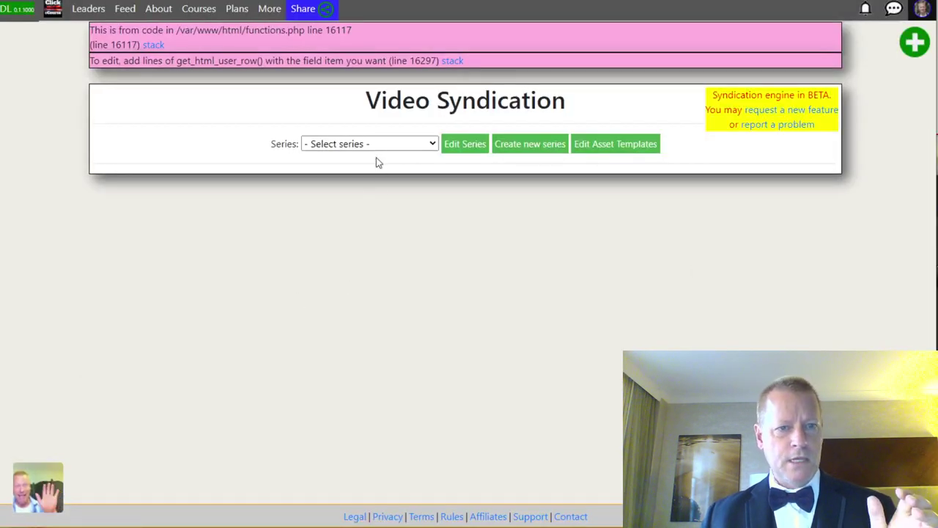
left_click(379, 146)
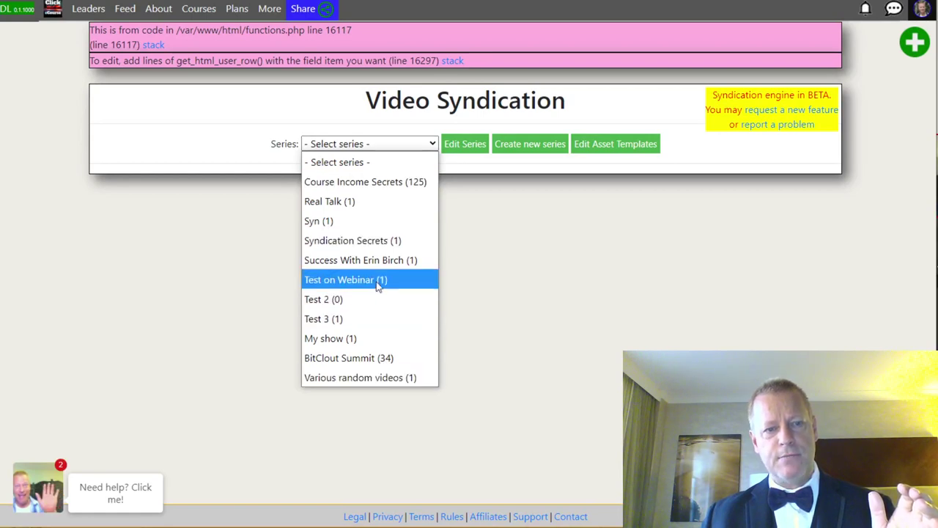
left_click(368, 183)
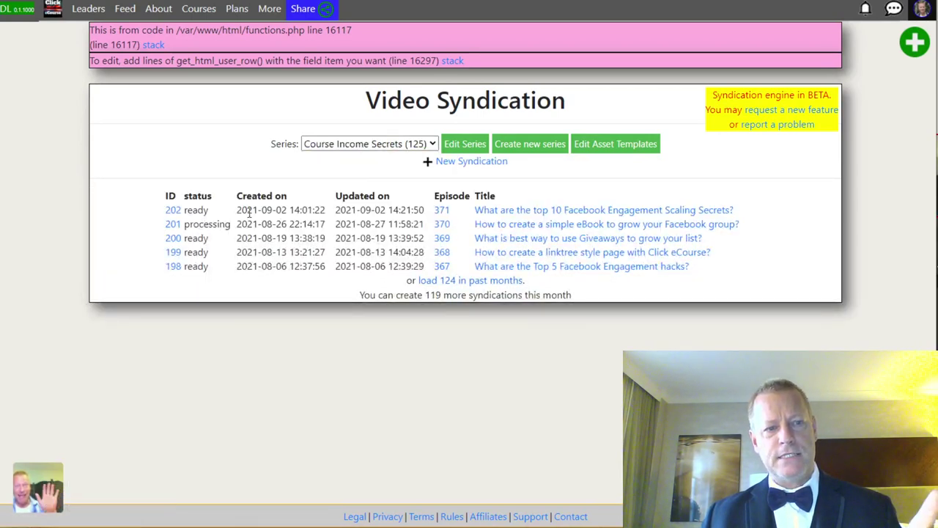
Load the 124 older syndications and open the top 10 Facebook Engagement episode's generated assets.
left_click(450, 282)
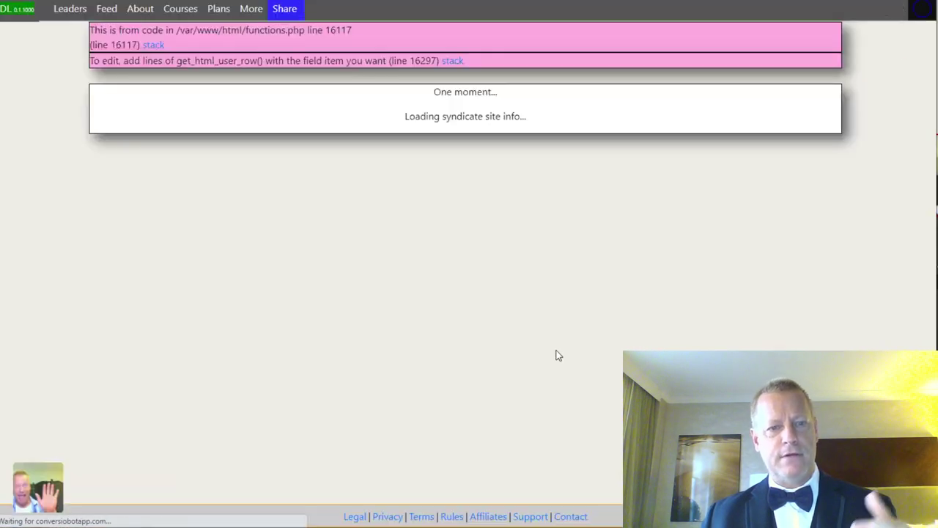
scroll(557, 387, "down", 20)
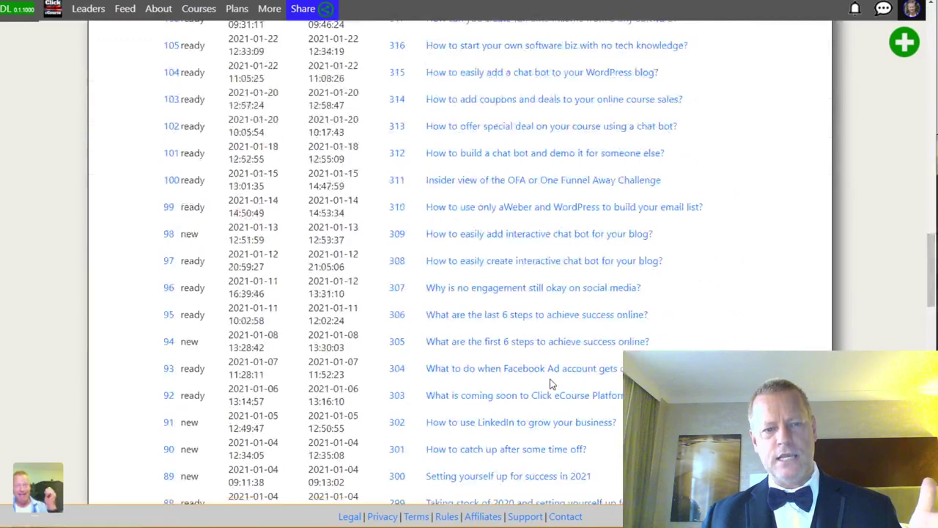
scroll(554, 385, "up", 15)
scroll(551, 383, "up", 15)
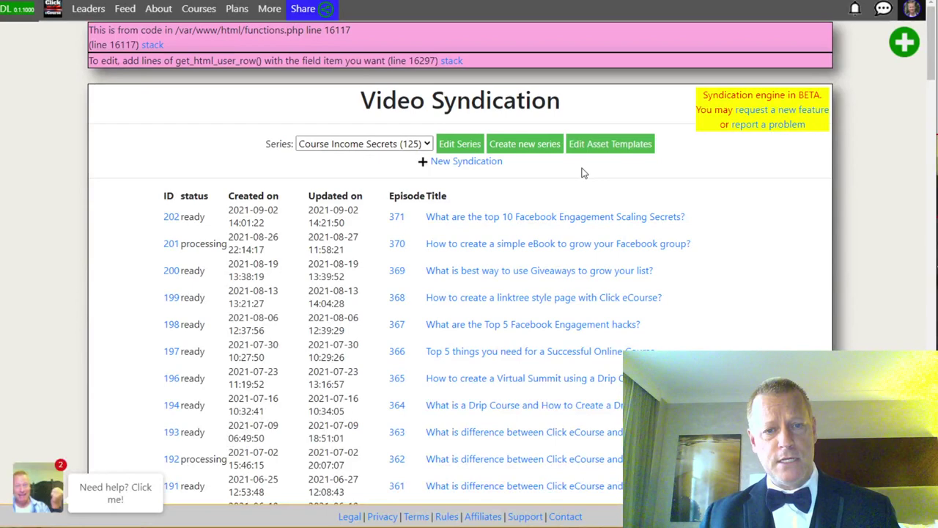
left_click(444, 218)
scroll(724, 247, "down", 3)
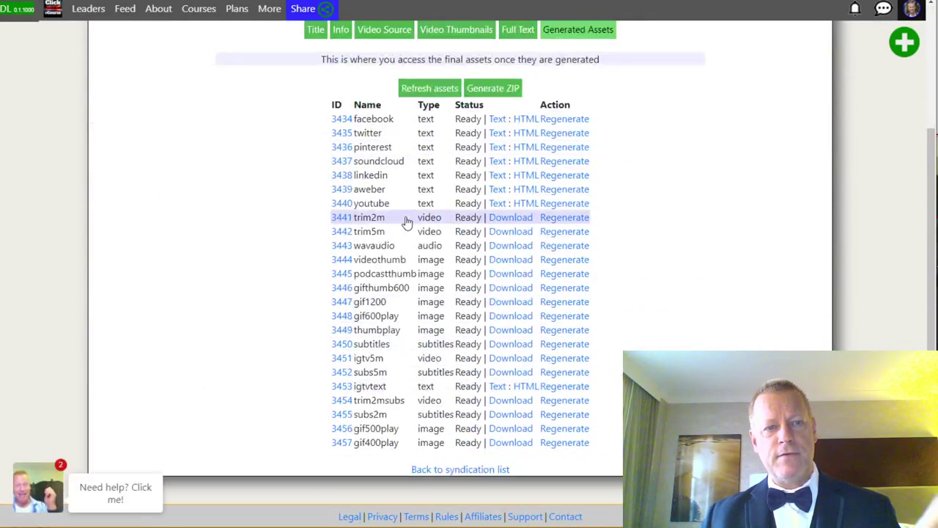
Preview the generated Facebook post and AWeber email as HTML.
left_click(525, 122)
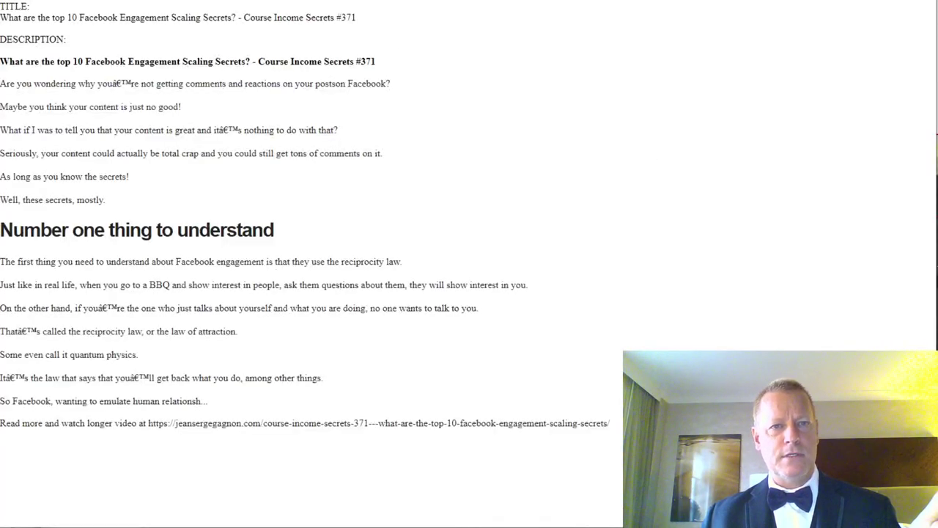
key("alt+Left")
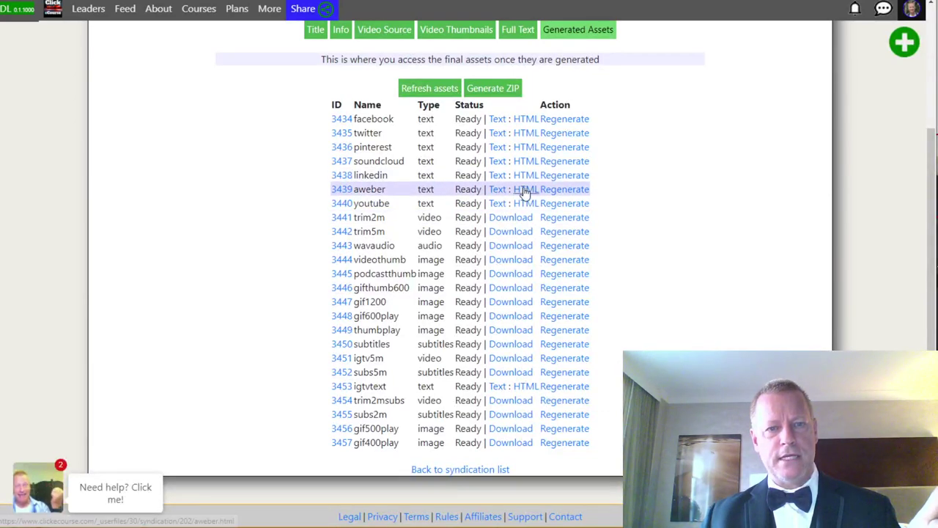
left_click(525, 190)
scroll(678, 234, "down", 1)
scroll(350, 249, "up", 1)
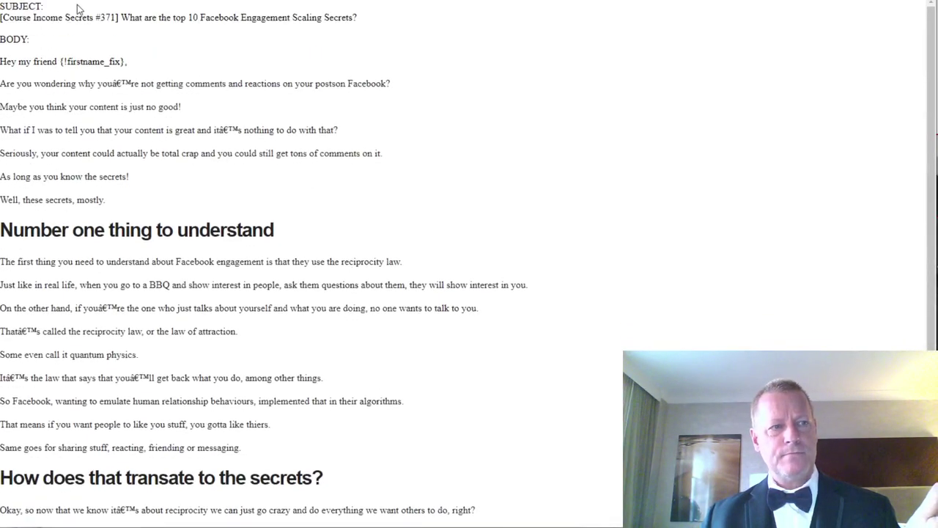
key("alt+Left")
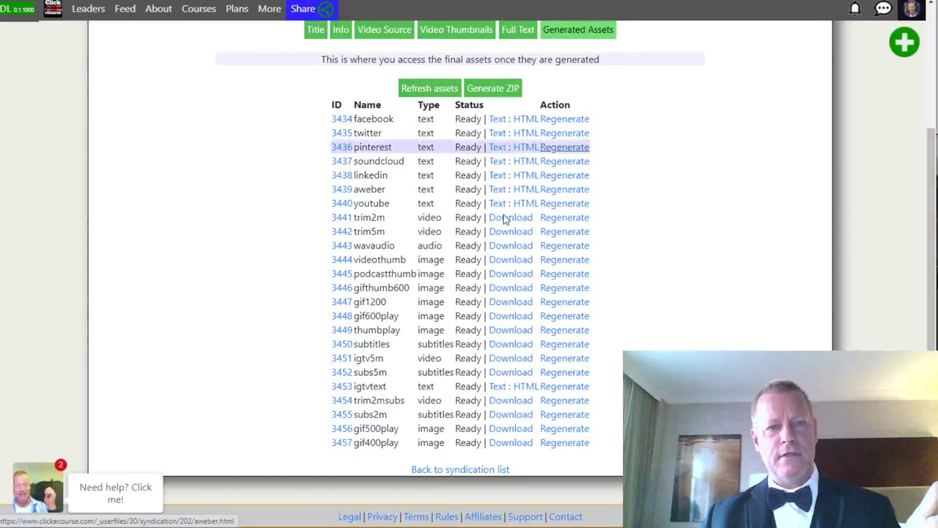
Check the generated YouTube title and description, then view the Twitter post text.
left_click(498, 206)
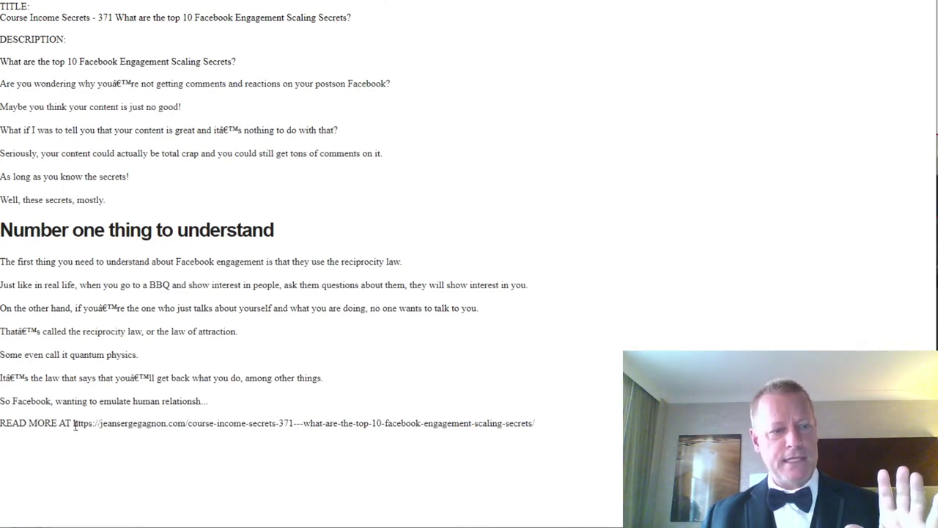
left_click_drag(74, 425, 291, 424)
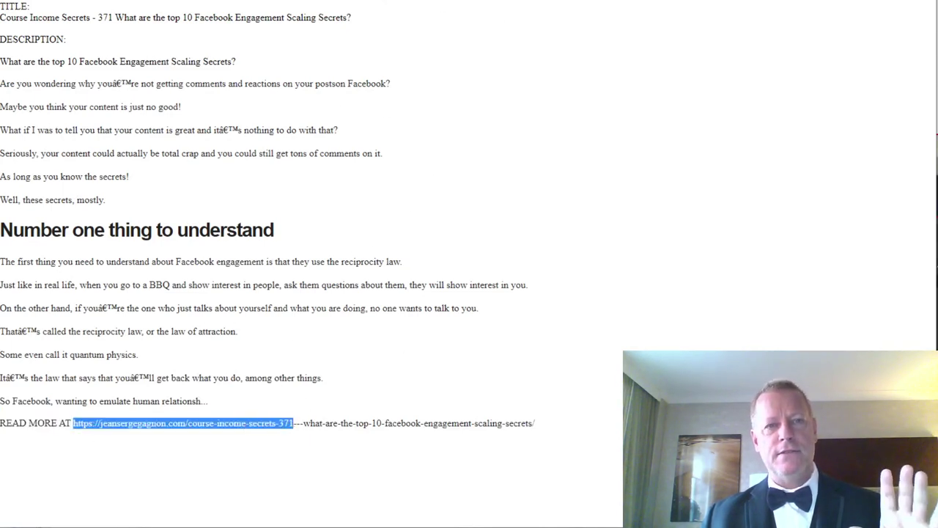
key("alt+Left")
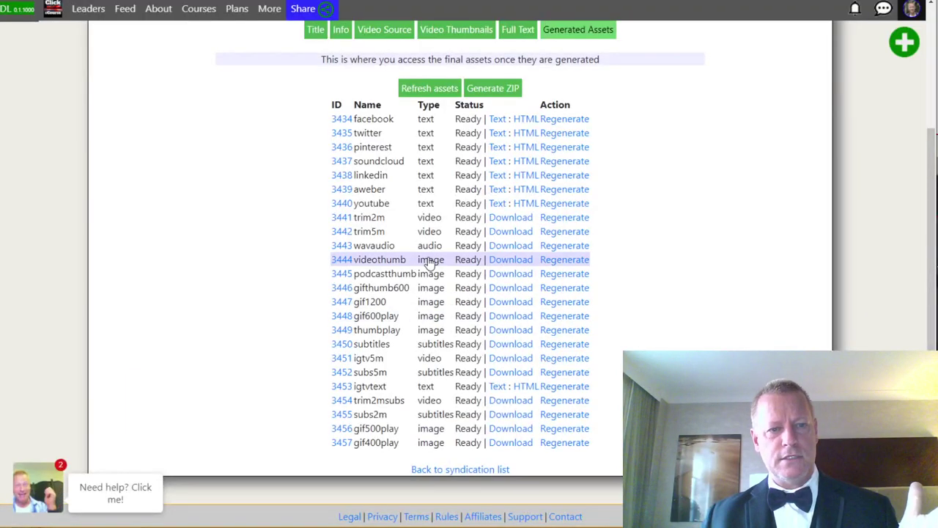
left_click(526, 133)
Highlight the Twitter text's opening lines, then go back and scroll the Facebook profile feed.
left_click_drag(79, 7, 129, 49)
left_click(311, 10)
key("alt+Left")
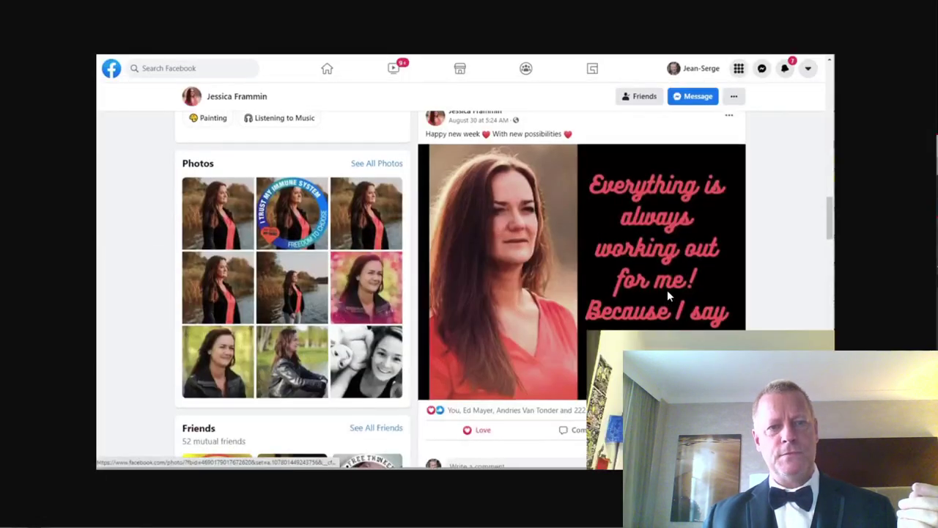
scroll(648, 285, "up", 3)
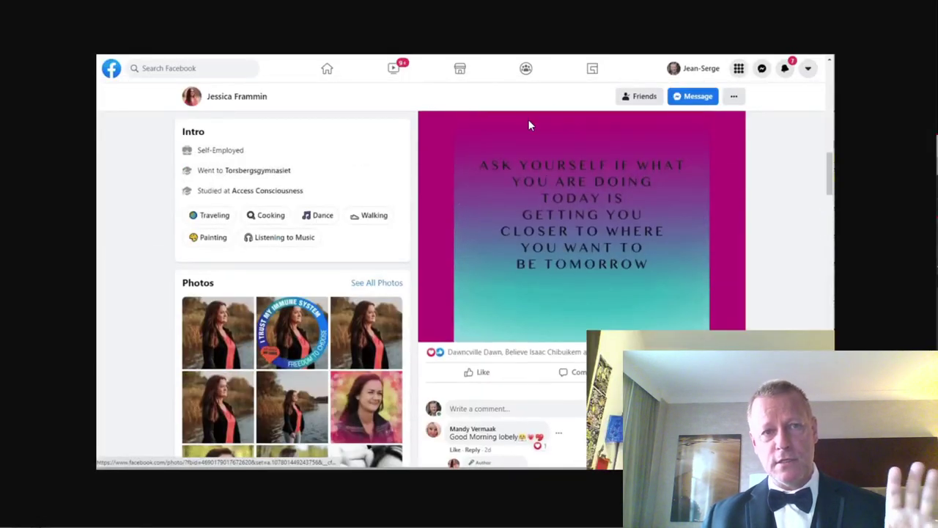
scroll(522, 264, "down", 2)
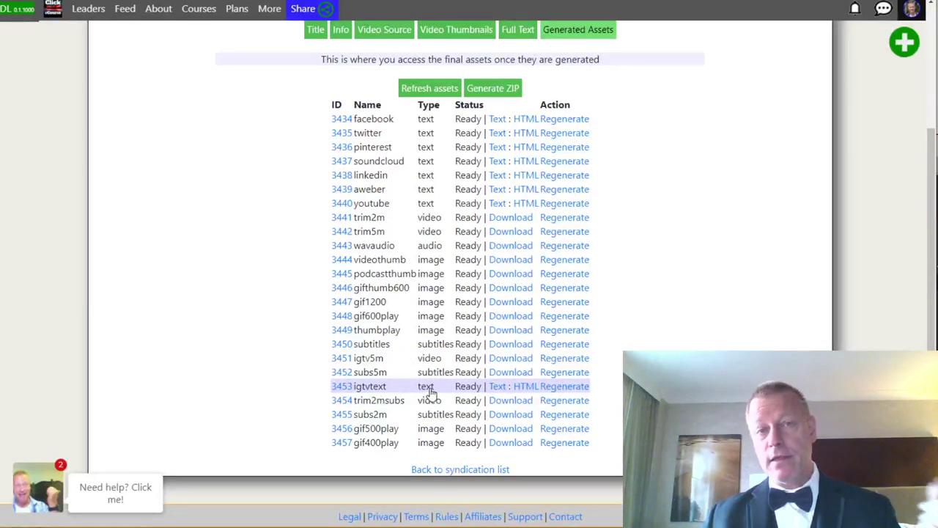
Play the igtv5m video muted, then preview the gif400play and gif600play animations.
left_click(506, 359)
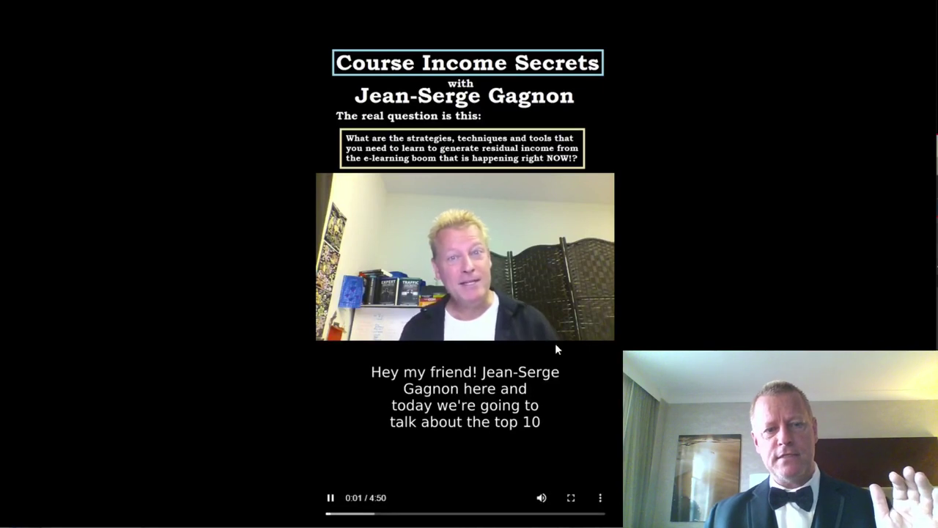
left_click(541, 502)
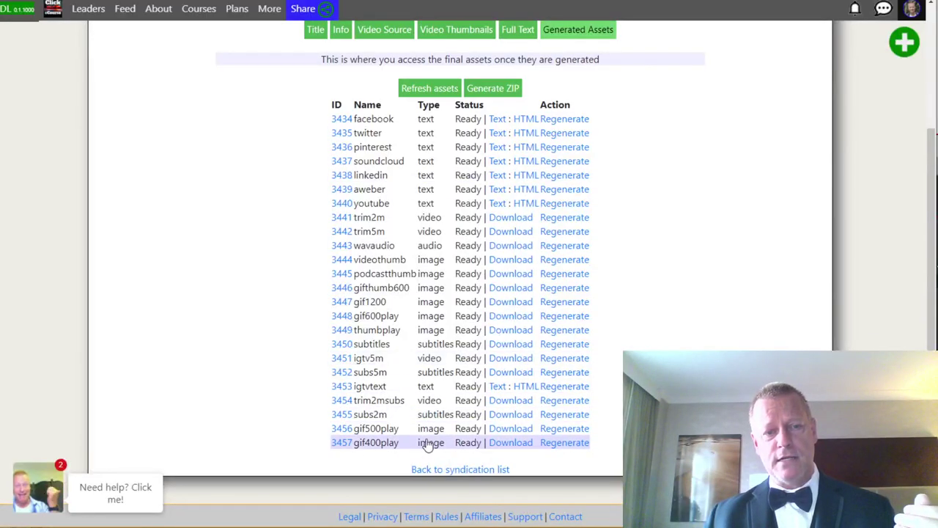
left_click(510, 443)
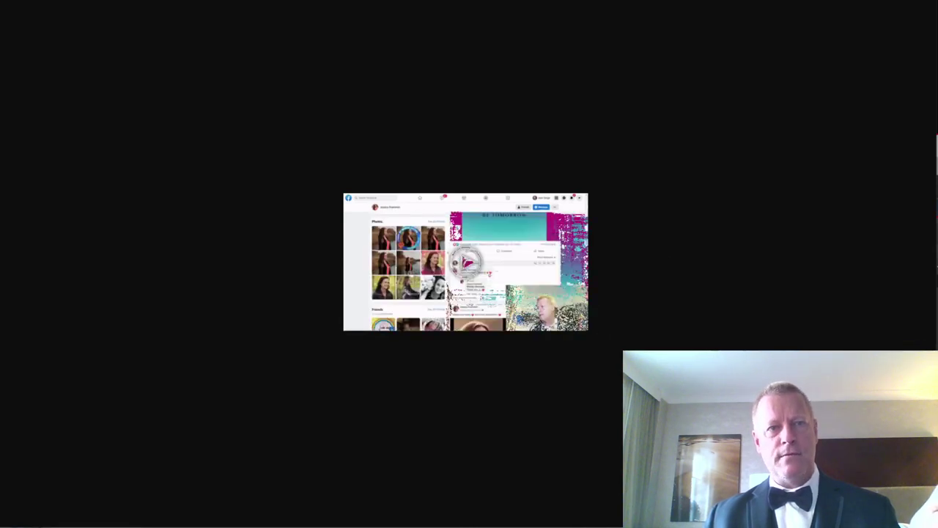
key("alt+Left")
left_click(511, 429)
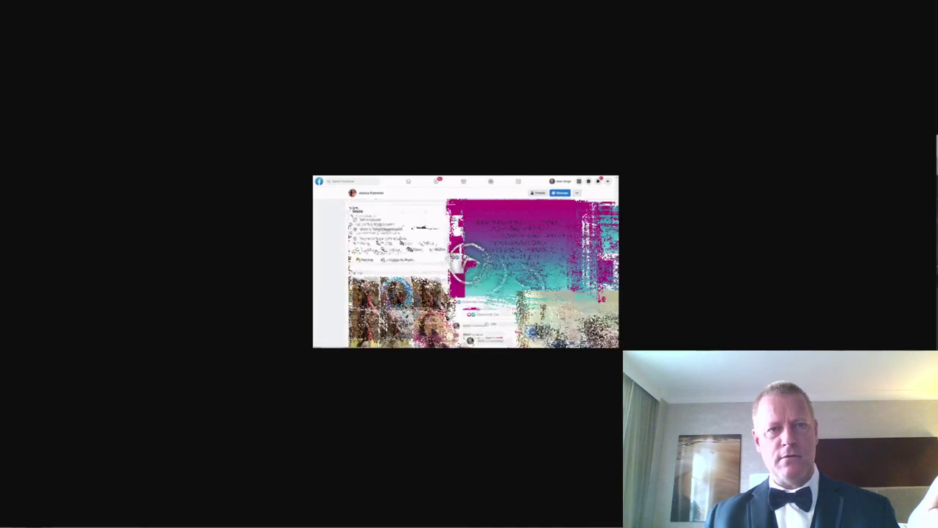
key("alt+Left")
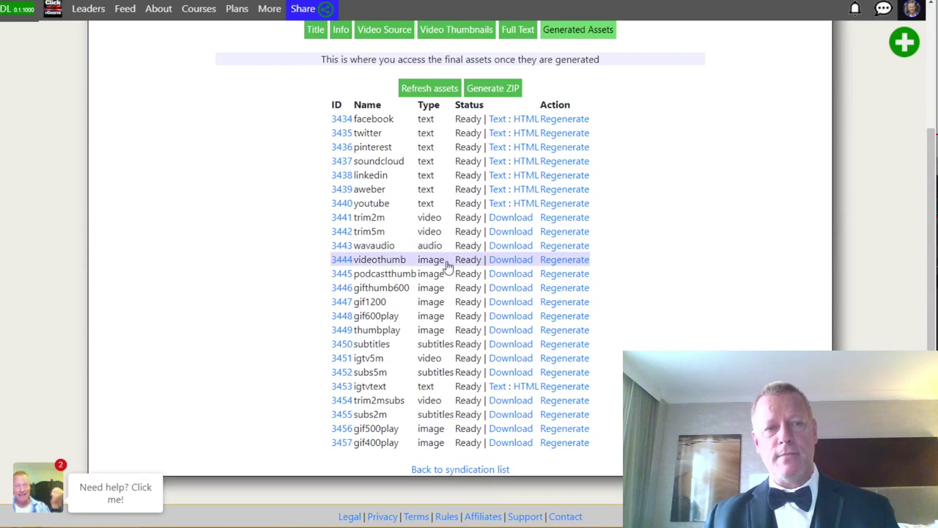
scroll(447, 261, "up", 3)
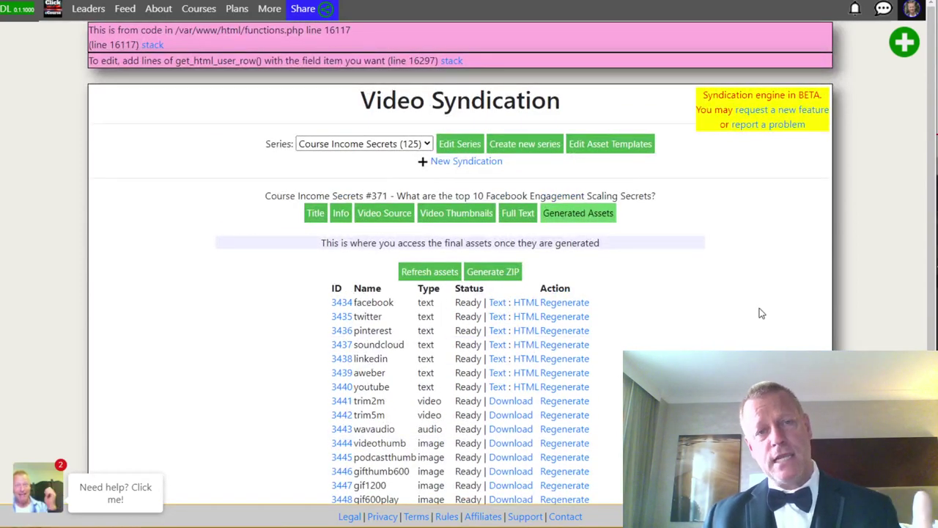
scroll(396, 440, "down", 2)
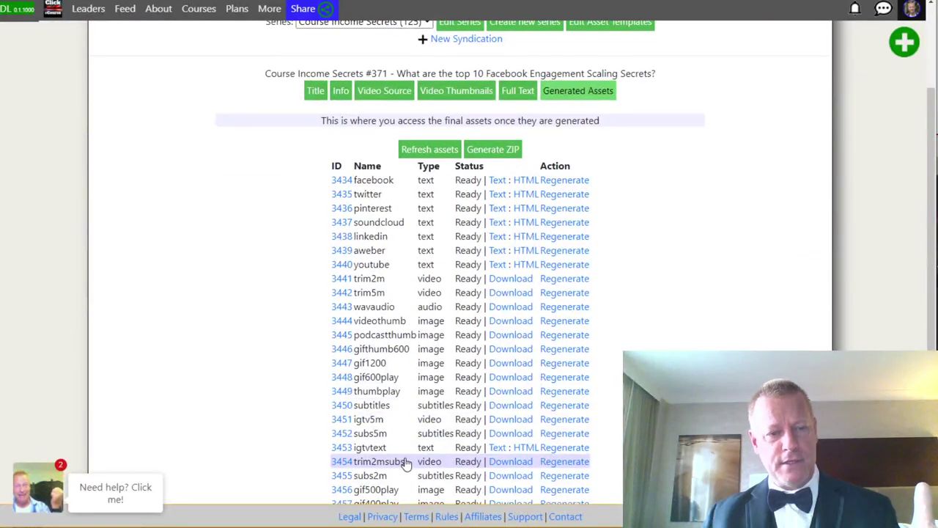
scroll(404, 459, "down", 2)
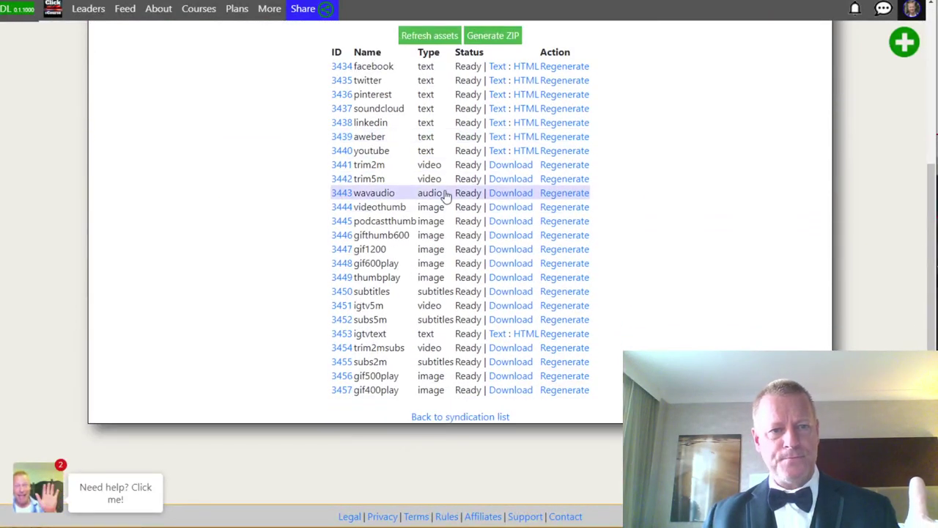
left_click(507, 193)
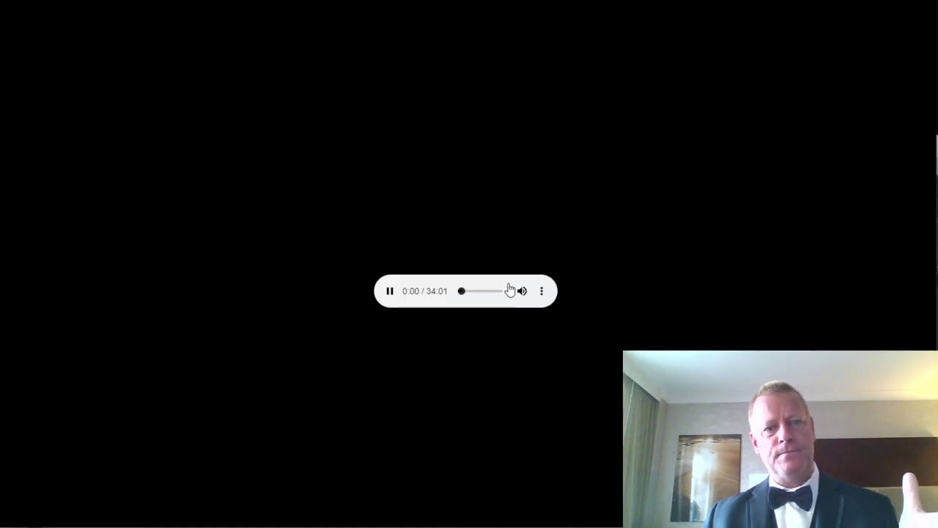
left_click(521, 291)
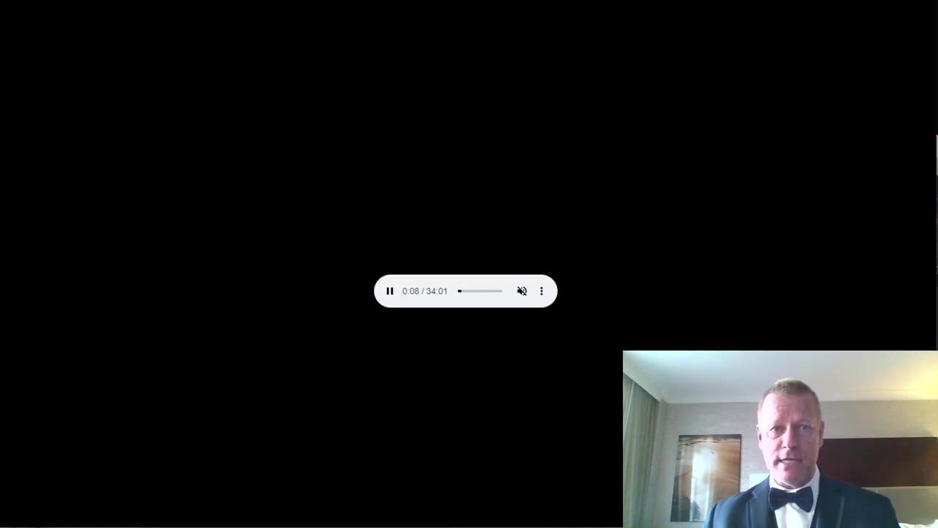
key("alt+Left")
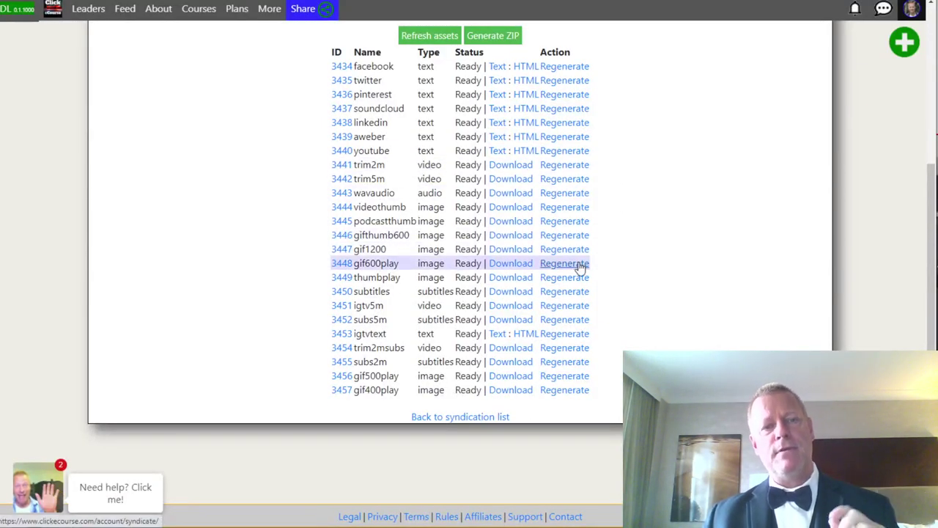
scroll(579, 266, "up", 3)
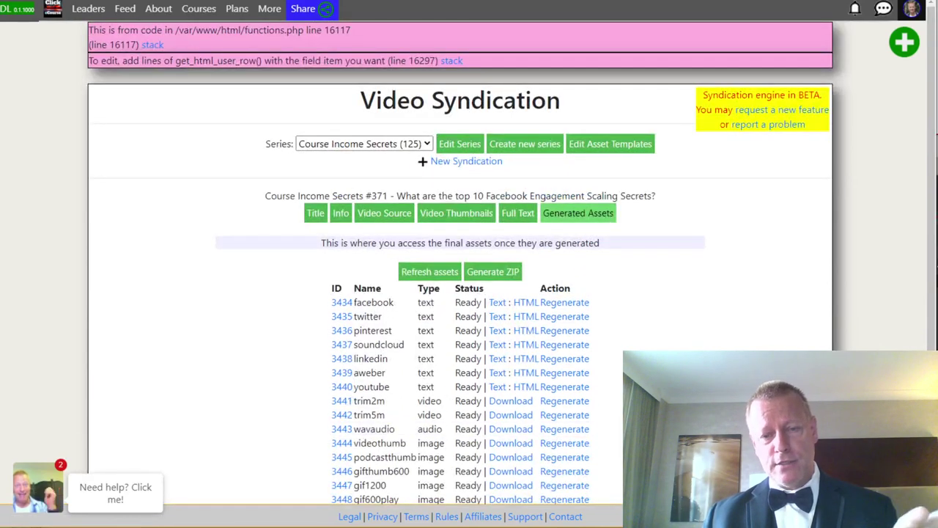
key("alt+Tab")
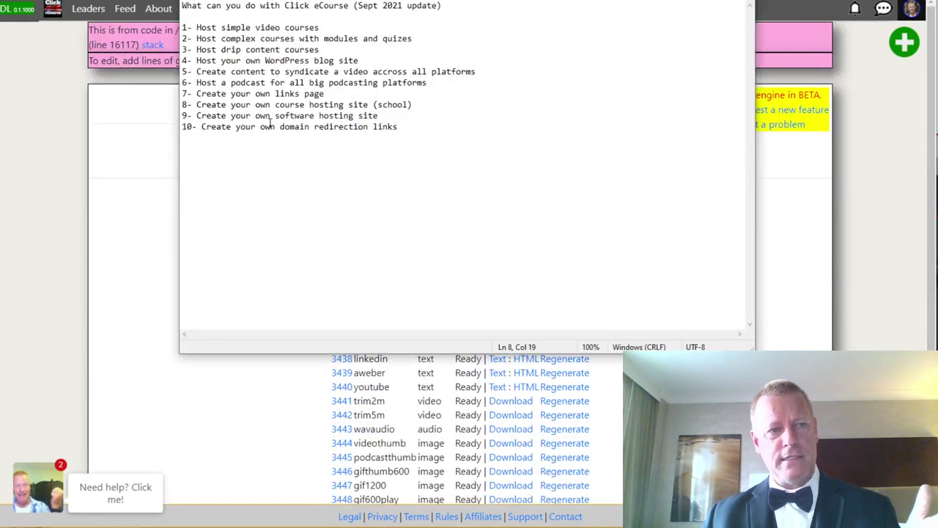
left_click_drag(193, 71, 473, 71)
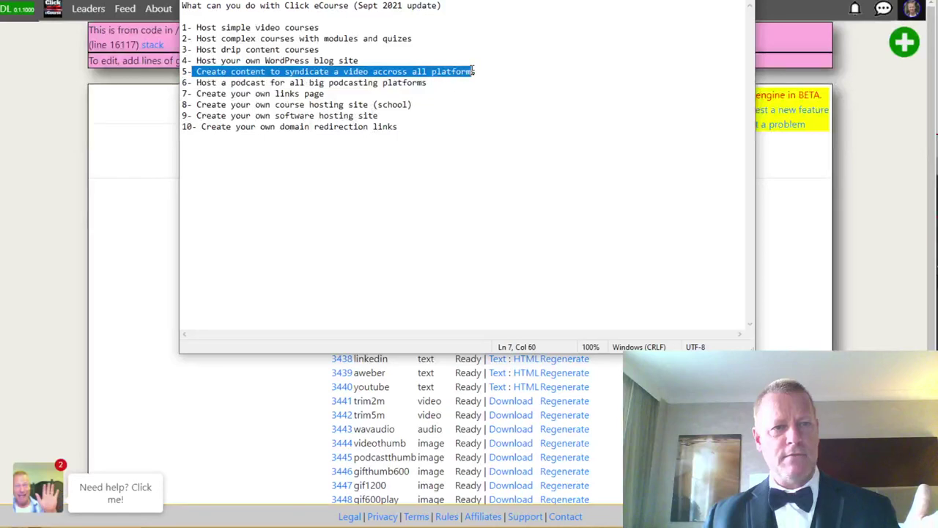
left_click_drag(196, 82, 428, 84)
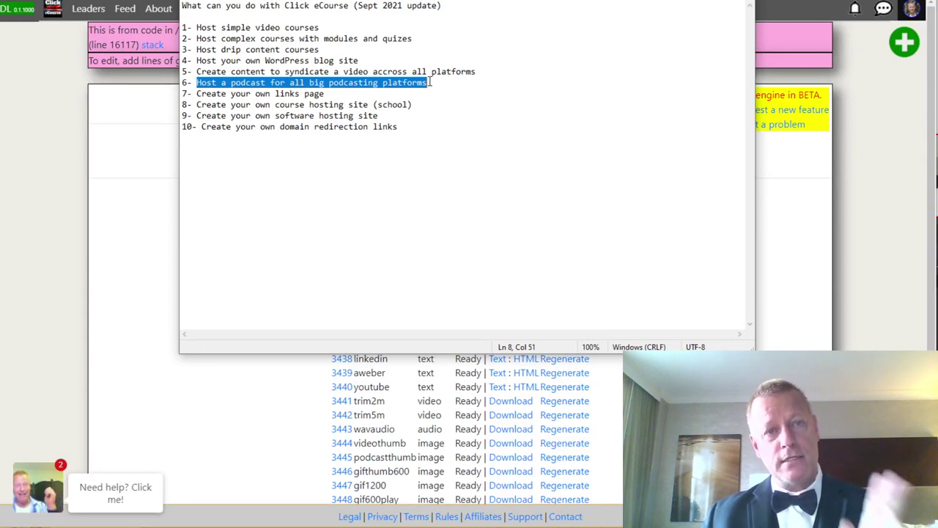
left_click(787, 205)
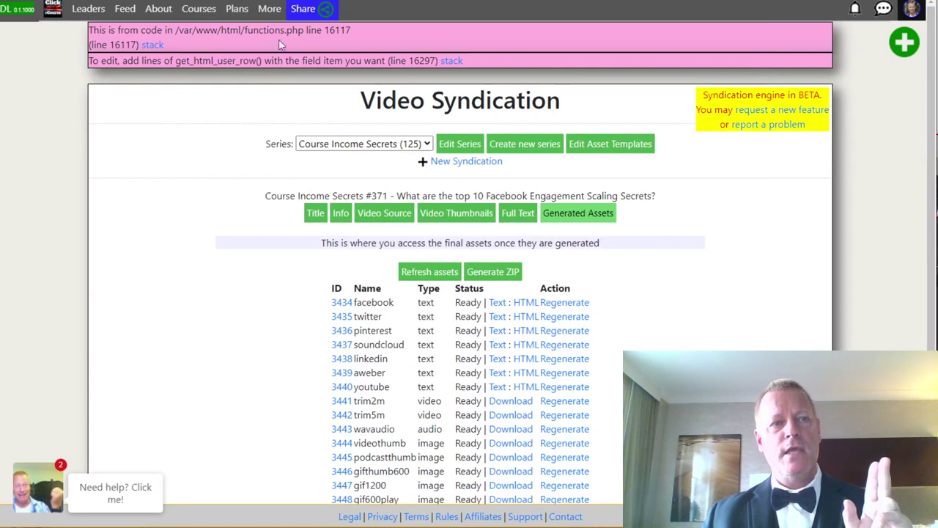
Open the Course Income Secrets course and scroll its lesson cards through Lesson #371 and back.
left_click(199, 8)
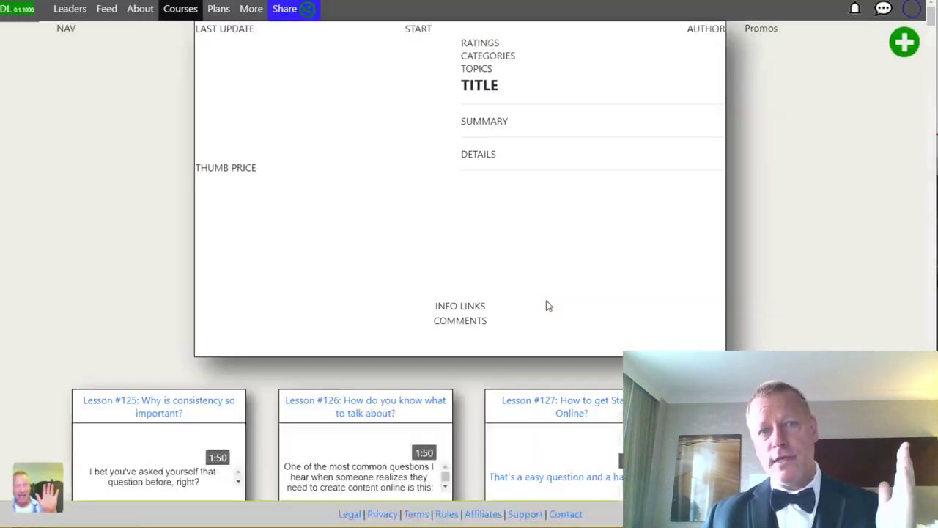
scroll(546, 307, "down", 10)
scroll(546, 314, "down", 20)
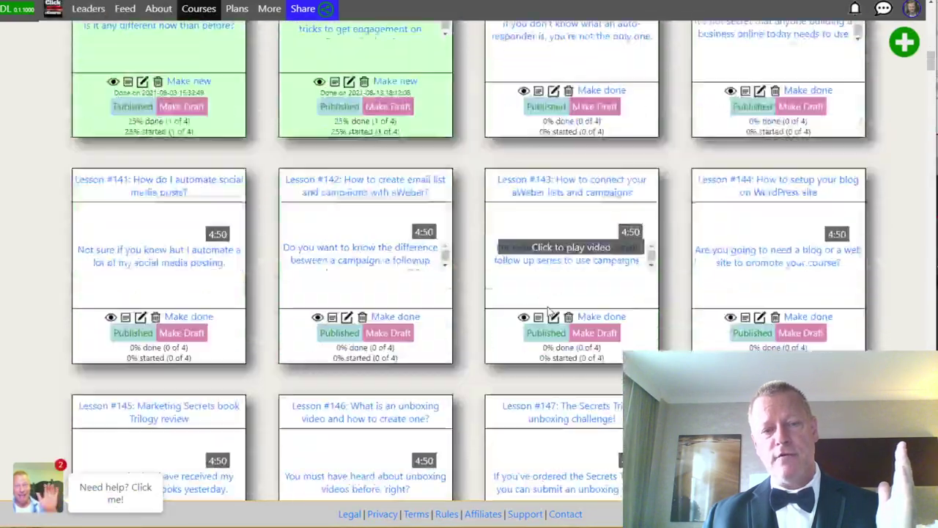
scroll(570, 304, "down", 20)
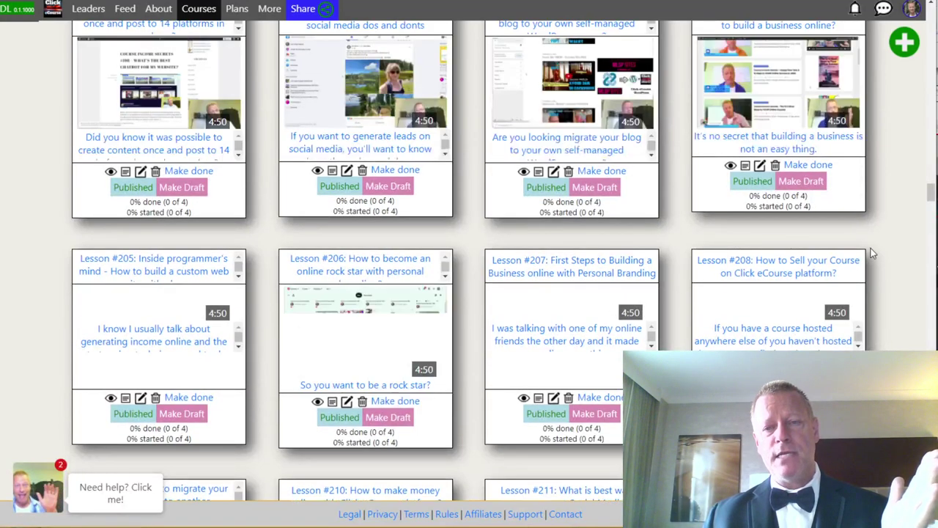
left_click_drag(933, 205, 931, 506)
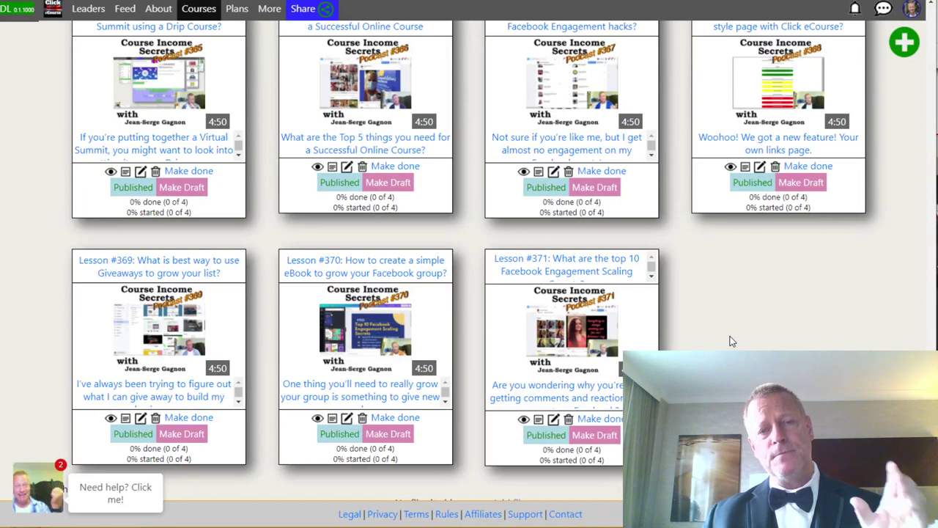
scroll(660, 204, "up", 15)
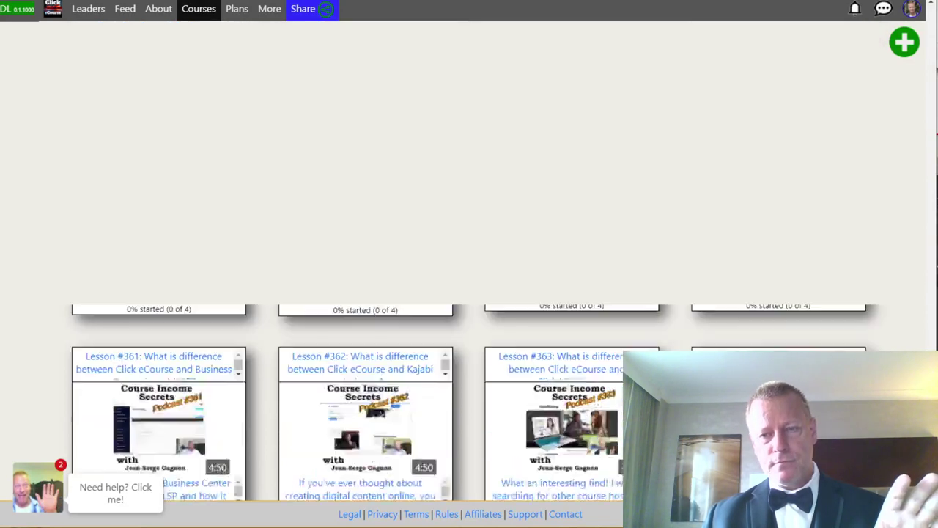
Reveal the course's RSS and Alexa feed links, select the Alexa address, and open a new tab.
scroll(660, 204, "down", 3)
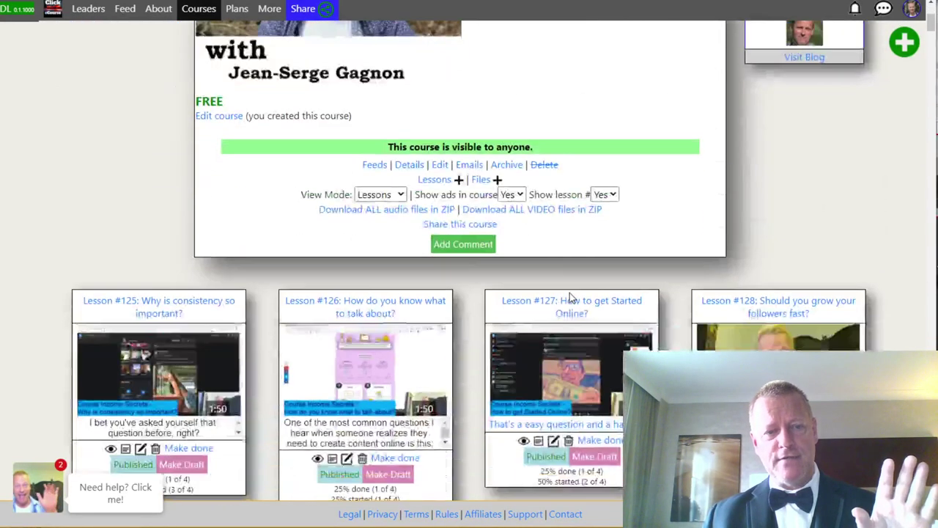
left_click(370, 169)
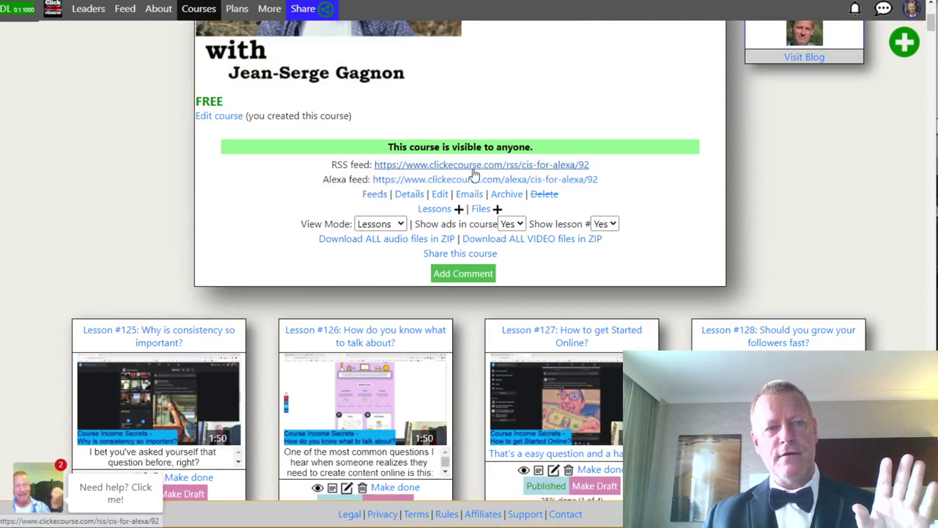
left_click_drag(322, 180, 609, 178)
left_click(607, 184)
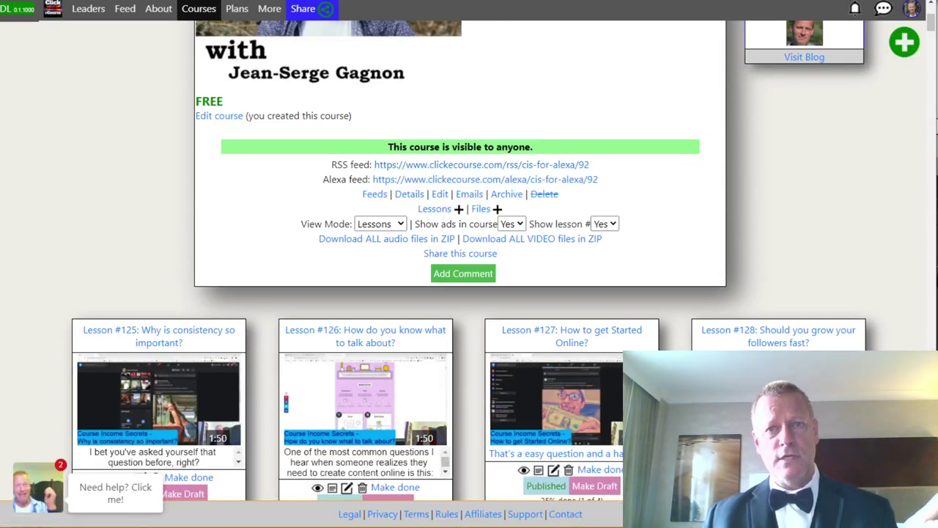
key("ctrl+t")
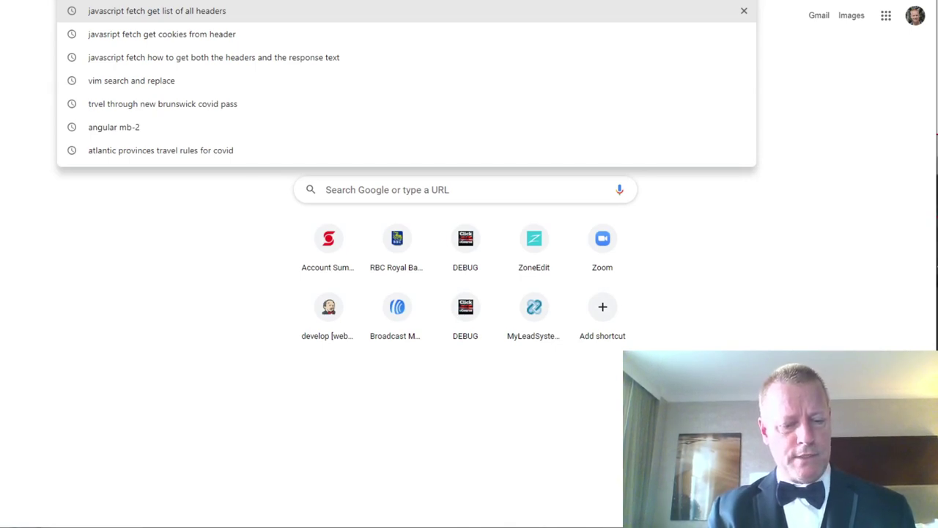
Load the podcast's Apple Podcasts page from its iTunes address and scroll the episode list.
type("b")
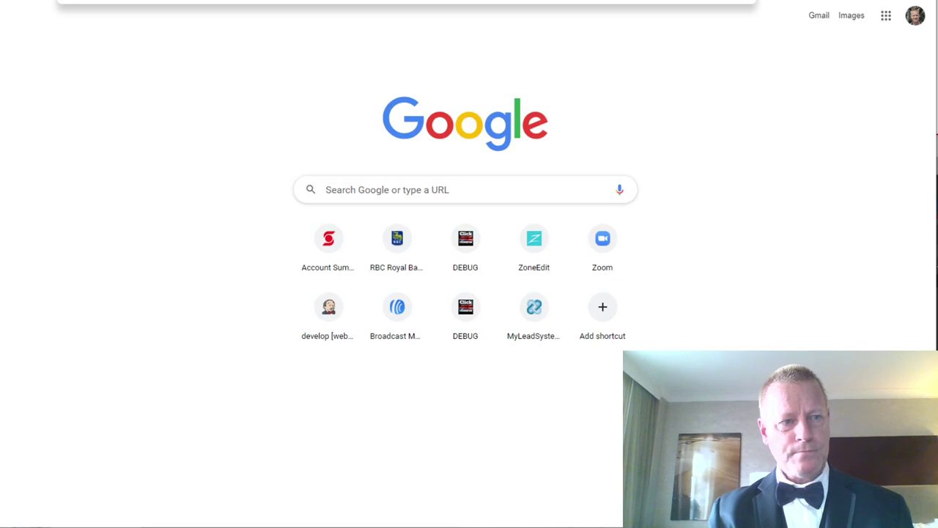
type("homes.pjgagnon.com")
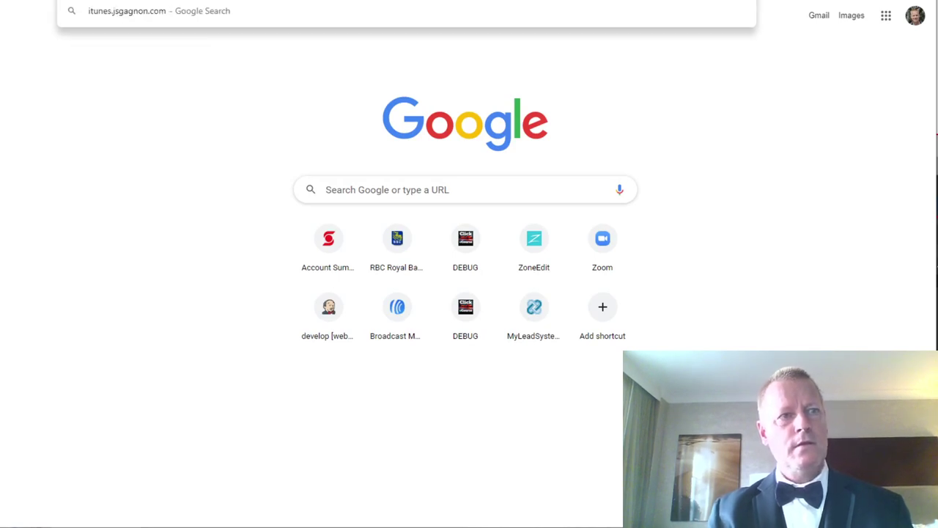
key("Return")
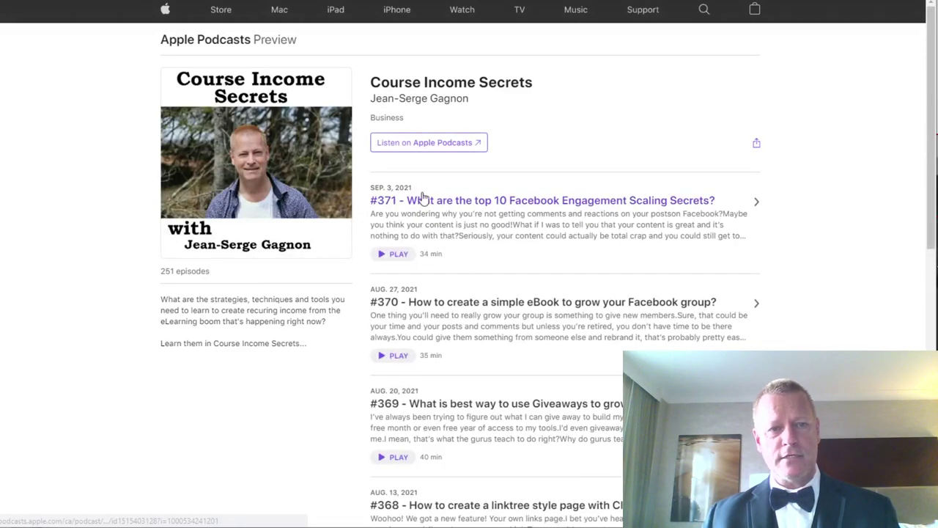
scroll(513, 268, "down", 3)
scroll(496, 242, "up", 3)
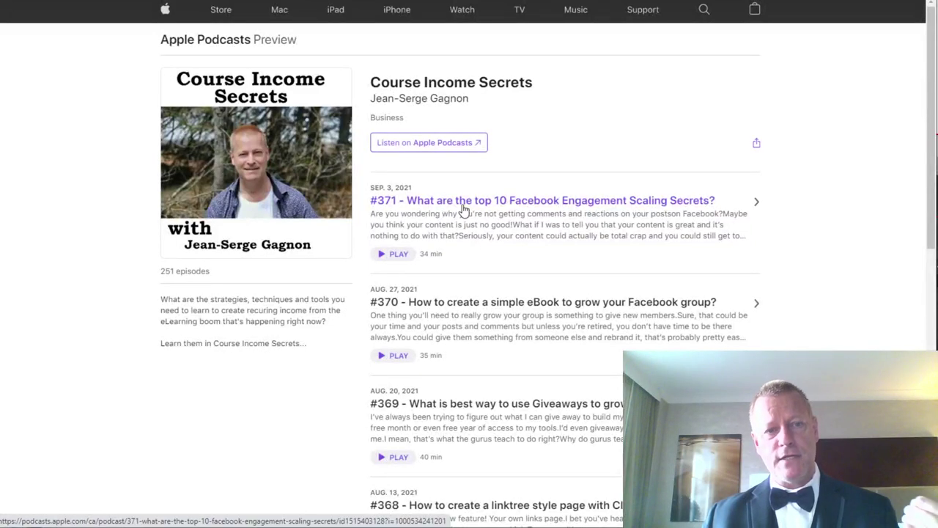
scroll(590, 356, "down", 20)
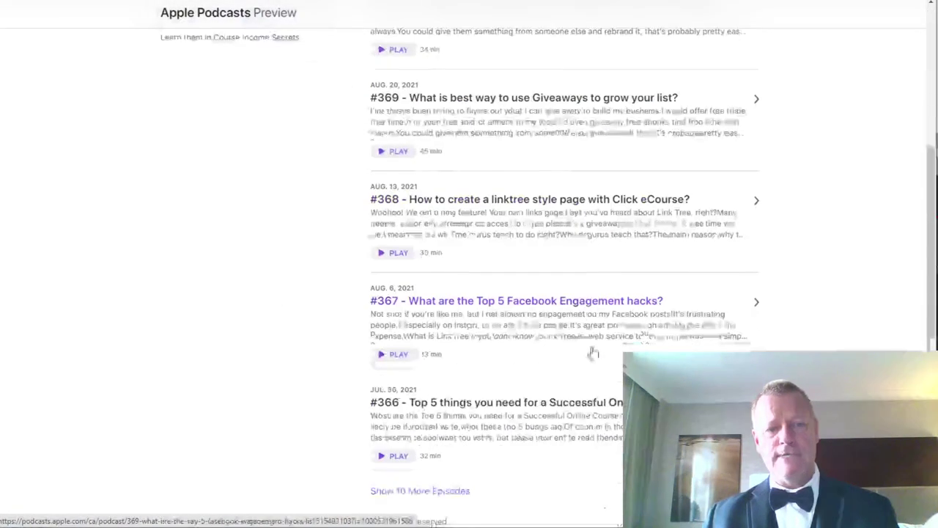
scroll(596, 354, "up", 20)
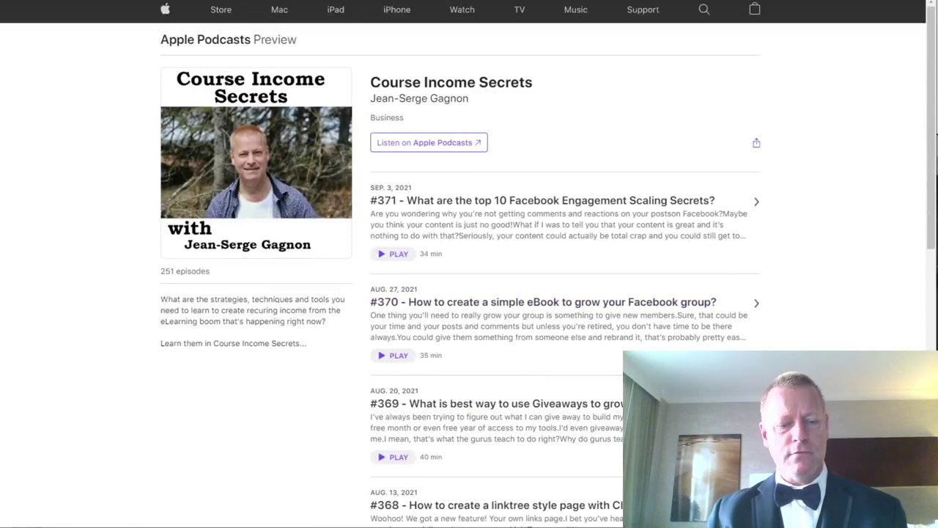
Navigate to the podcast's Stitcher page from the address bar.
key("ctrl+l")
type("st")
key("Escape")
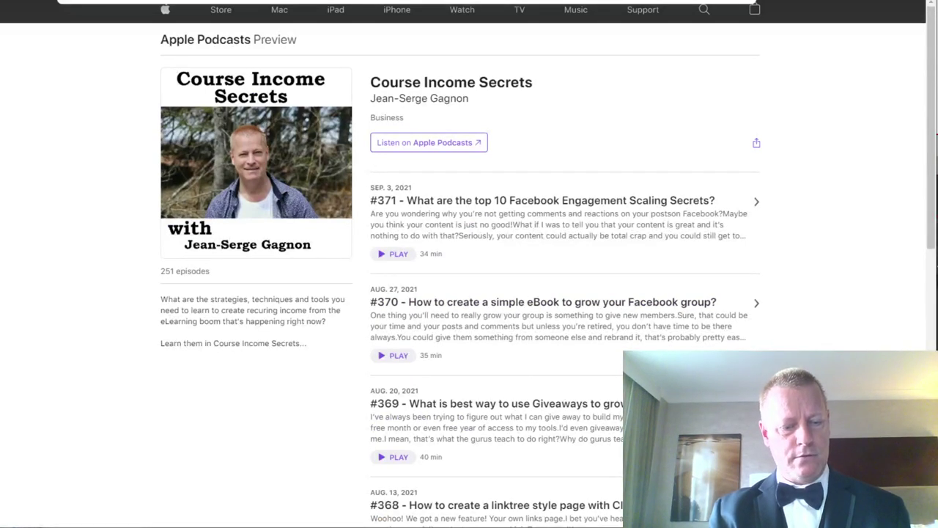
key("ctrl+l")
type("st")
key("Escape")
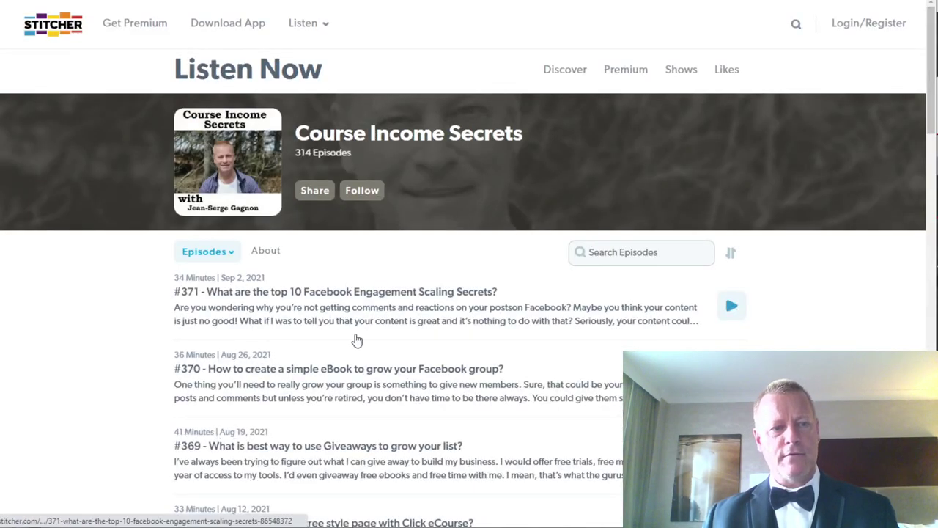
Scroll Stitcher's list back up to episode #371, then load the podcast's iHeart page.
scroll(374, 336, "down", 10)
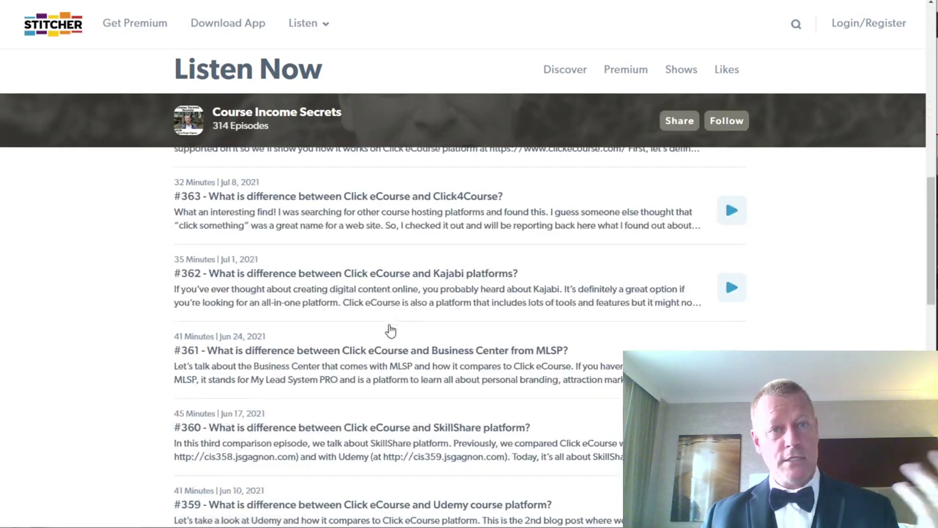
scroll(390, 330, "up", 10)
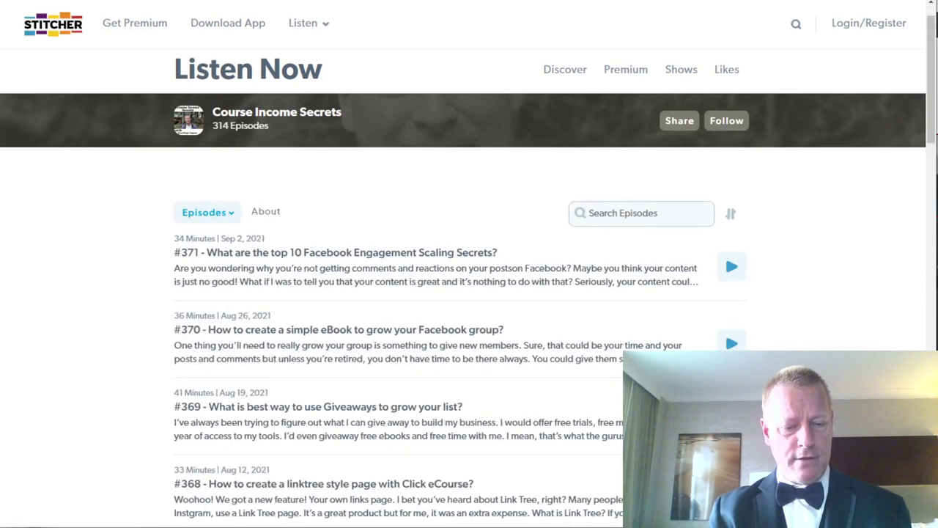
key("ctrl+l")
type("iH")
key("Escape")
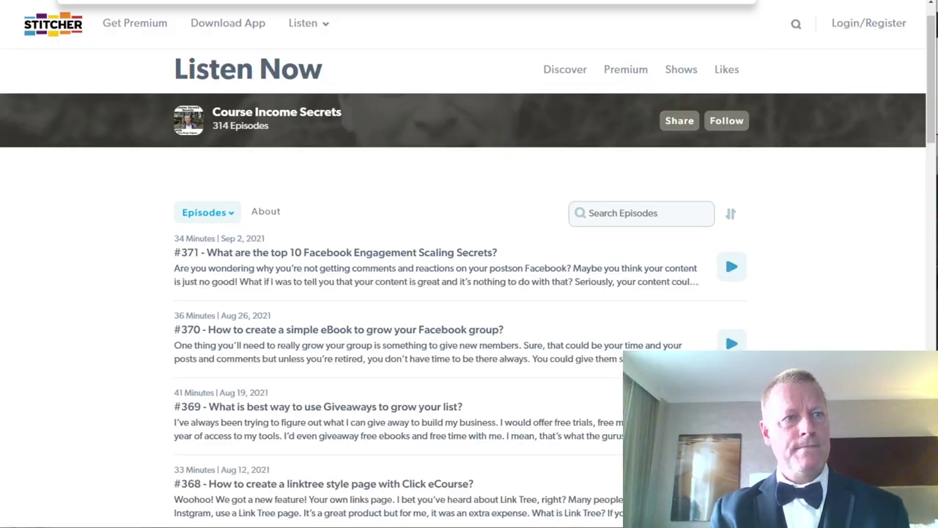
key("Return")
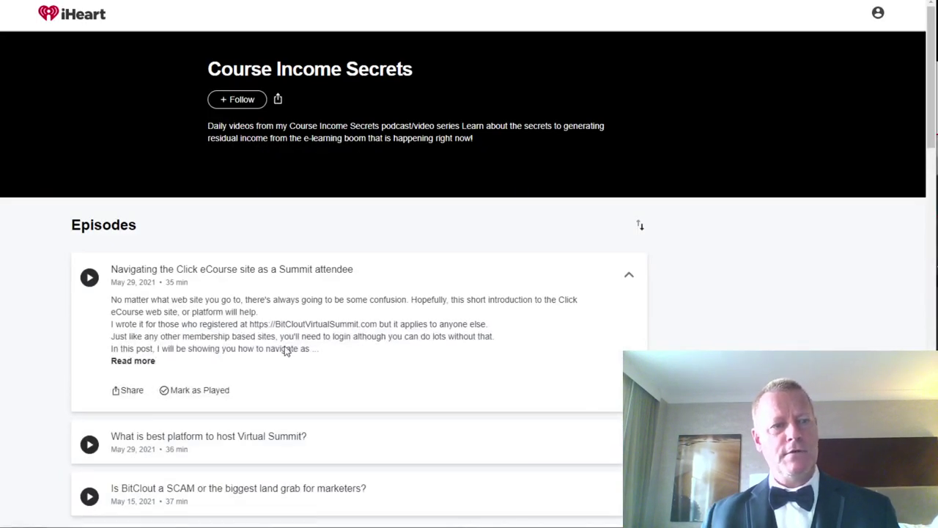
Scroll through iHeart's Course Income Secrets page and its episode list.
scroll(286, 351, "down", 6)
scroll(368, 185, "up", 3)
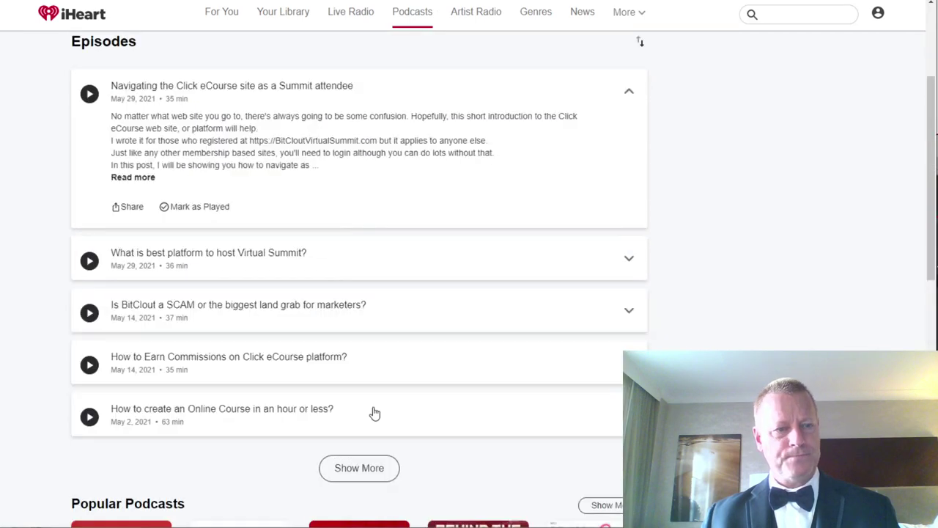
scroll(374, 414, "up", 1)
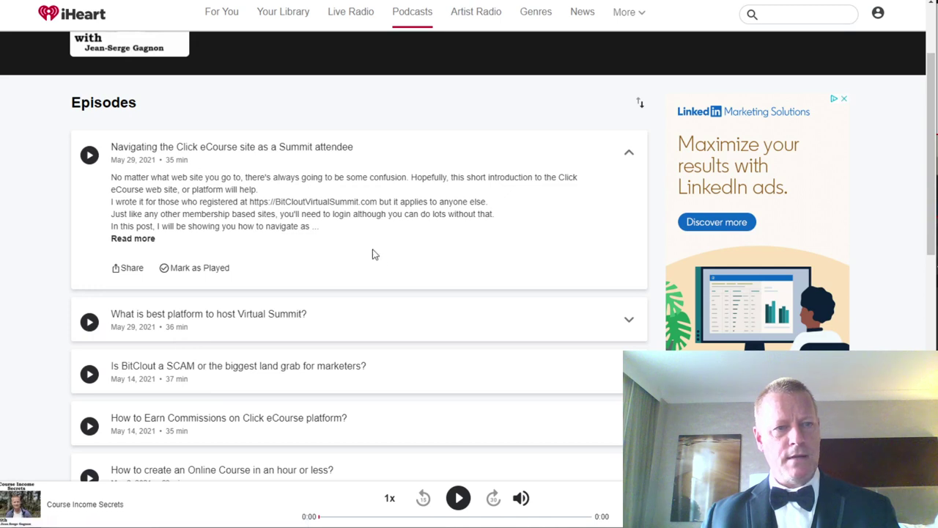
scroll(380, 263, "up", 2)
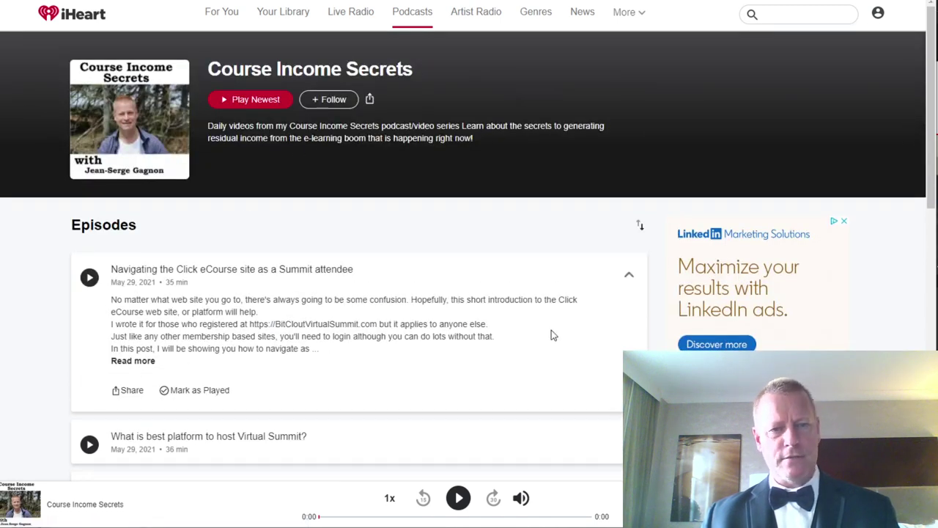
scroll(396, 345, "down", 4)
scroll(396, 345, "down", 6)
scroll(396, 344, "up", 10)
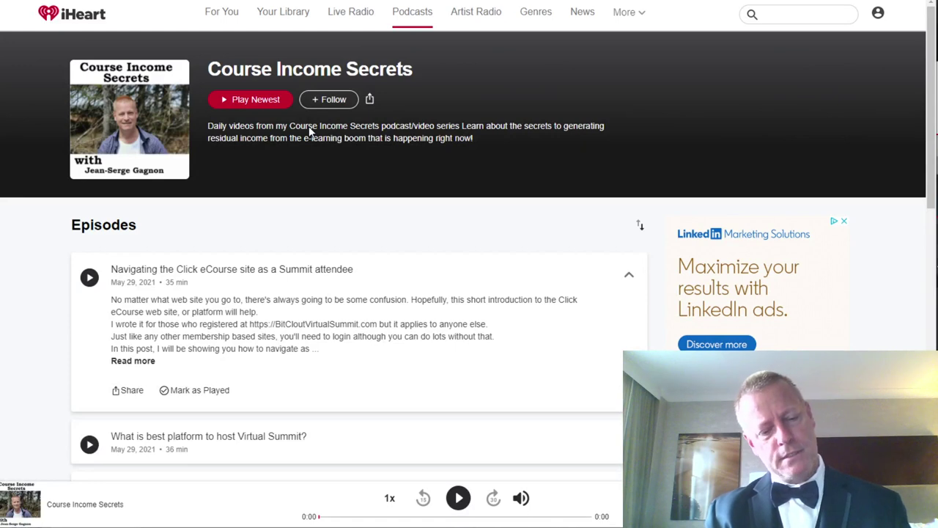
Go to googlepodcast.jsgagnon.com from the address bar.
key("ctrl+l")
type("google")
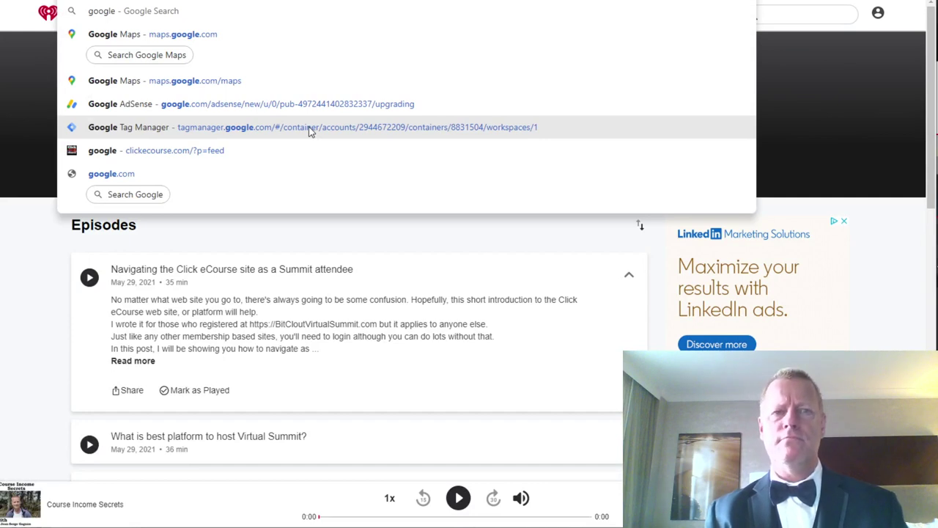
key("Escape")
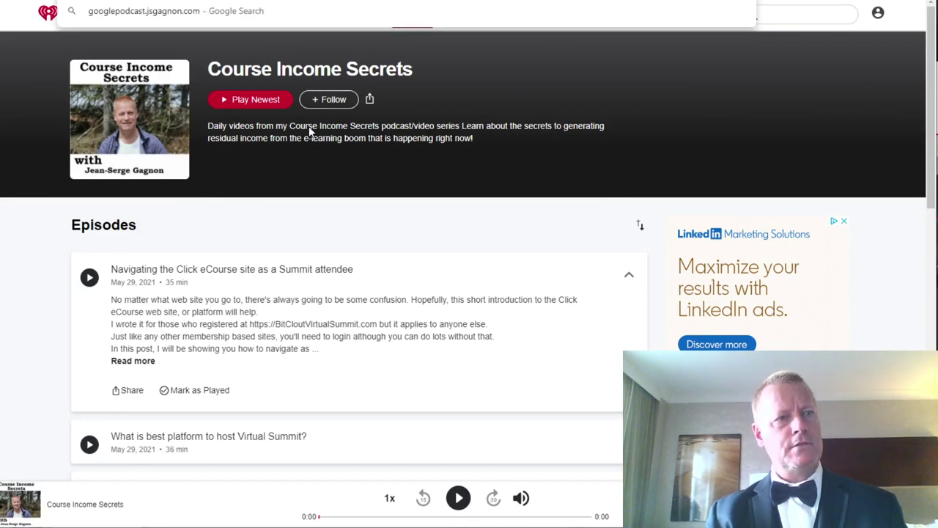
key("Return")
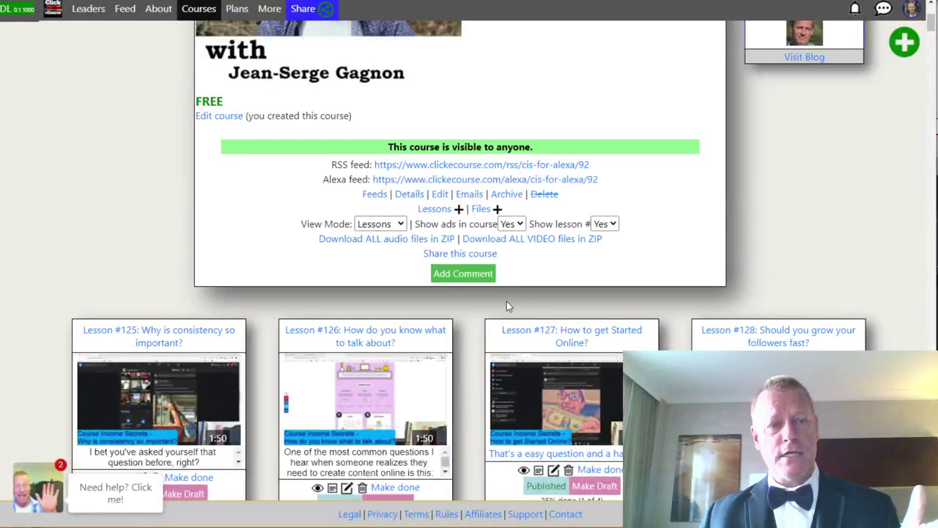
Scroll down the WordPress blog homepage to see the latest Course Income Secrets posts.
scroll(500, 297, "down", 3)
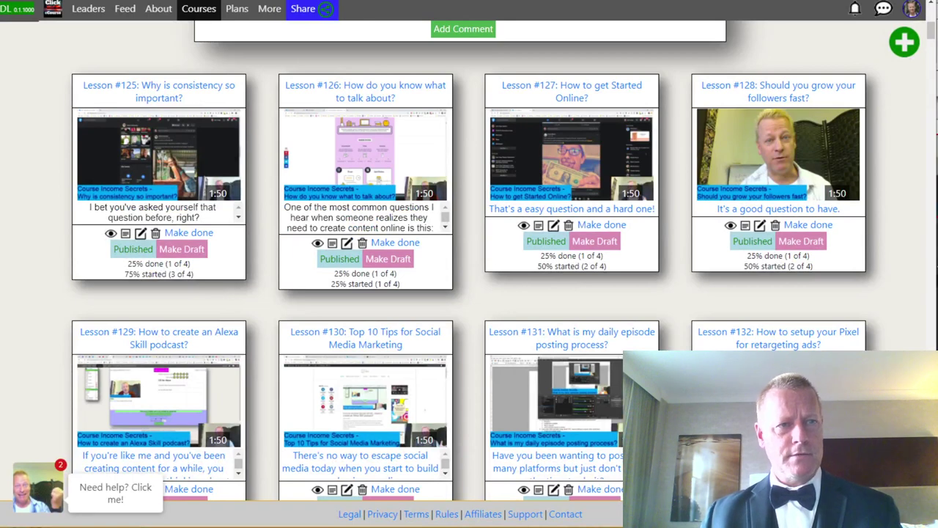
Check the CIS for Alexa course page's web address and scroll the page.
key("ctrl+l")
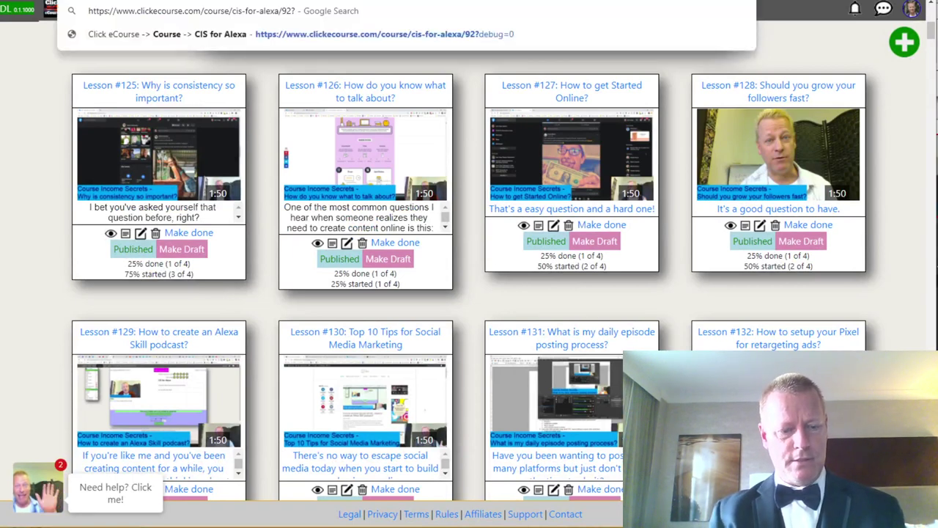
key("Escape")
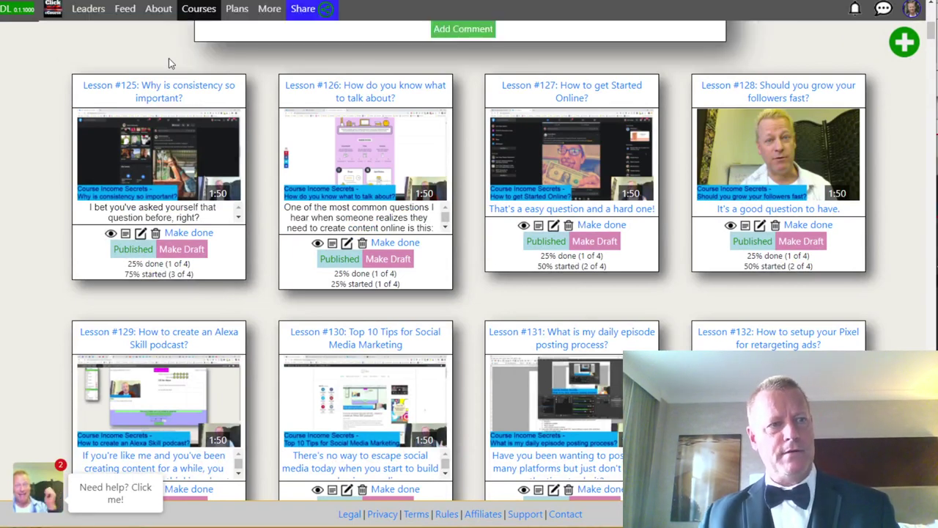
scroll(257, 251, "down", 8)
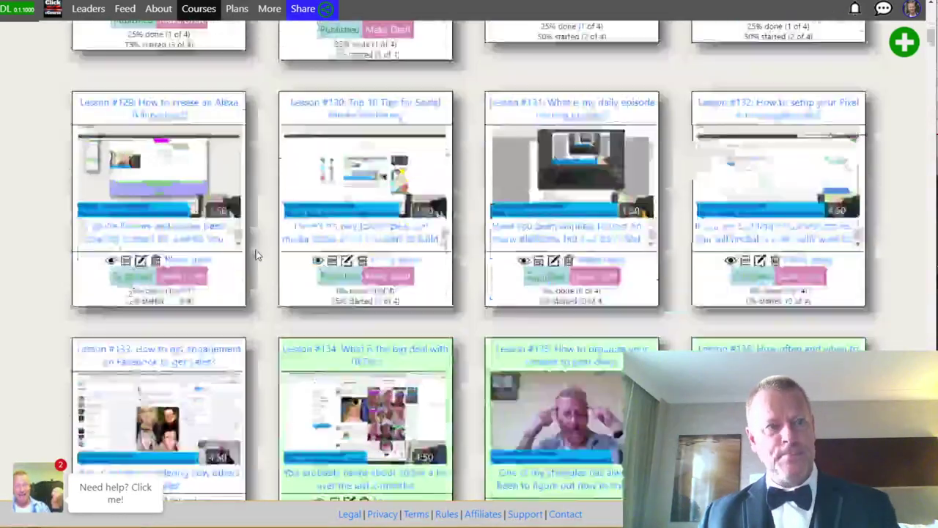
scroll(257, 252, "up", 15)
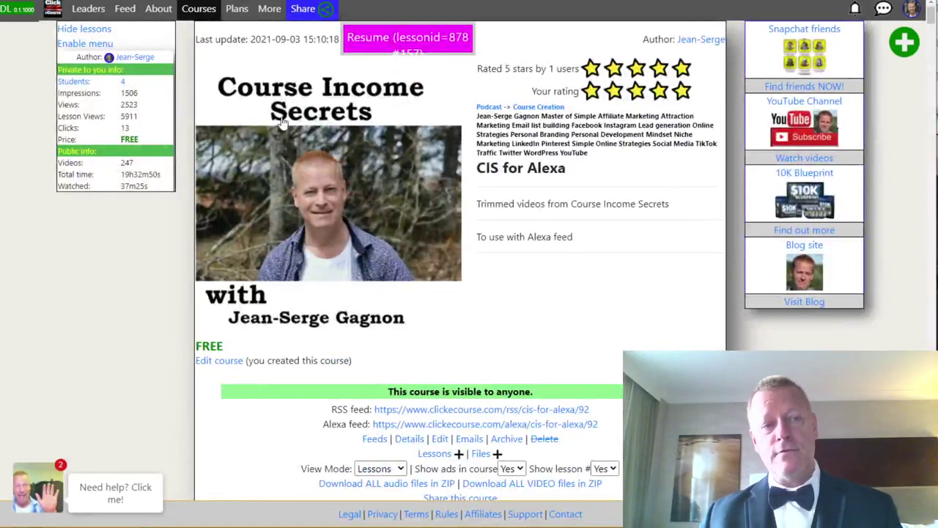
Clear the 'alexa' catalogue search and open the Course Income Secrets course card.
left_click(199, 10)
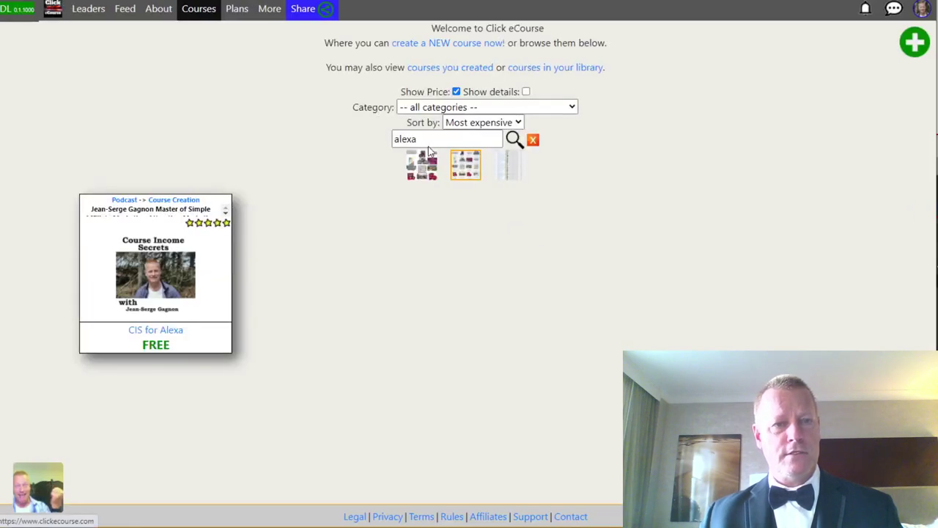
left_click(532, 141)
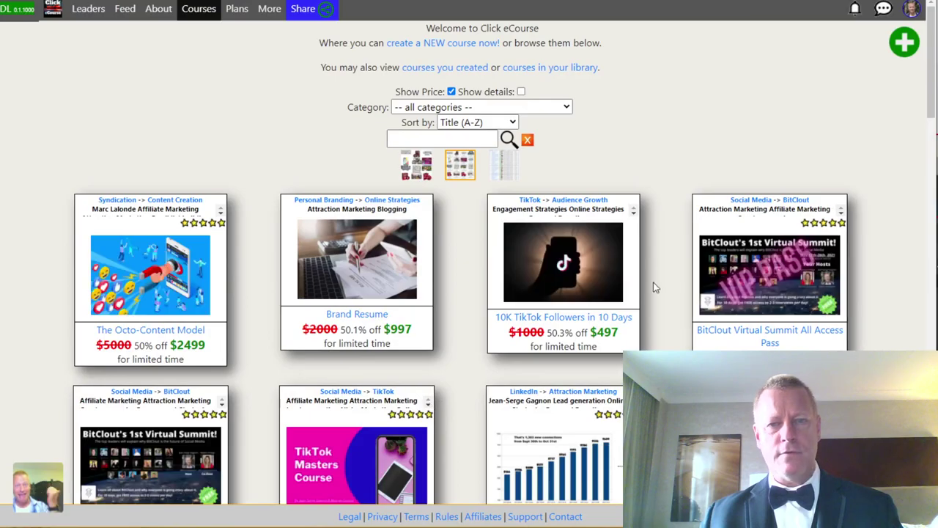
scroll(653, 282, "down", 3)
scroll(469, 264, "down", 10)
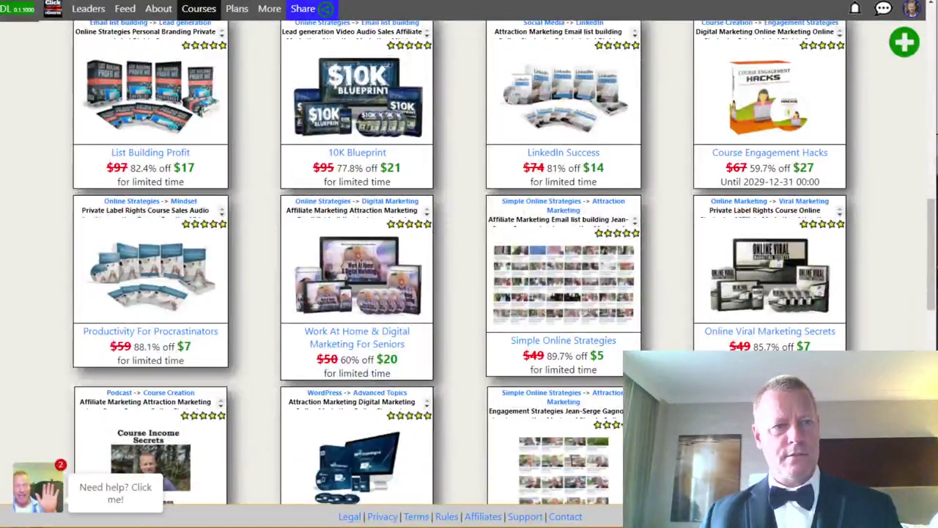
scroll(469, 264, "down", 15)
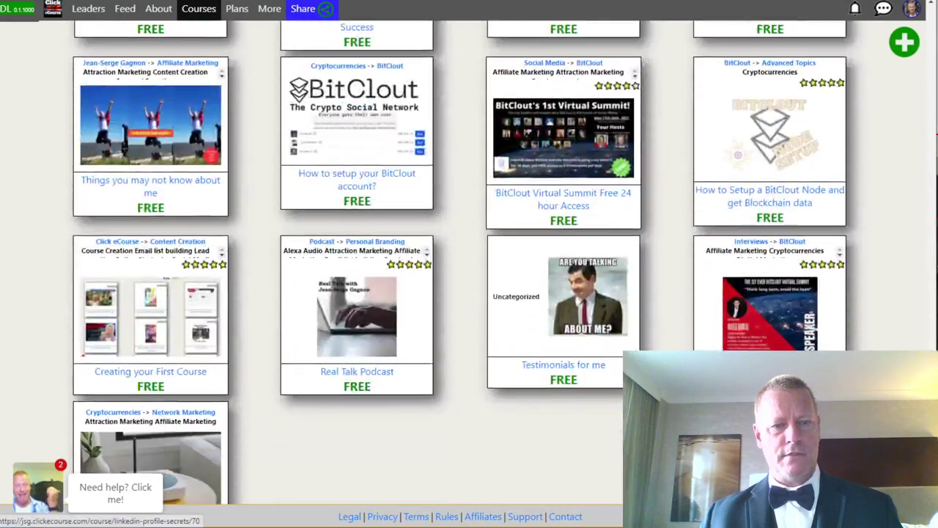
scroll(469, 263, "up", 10)
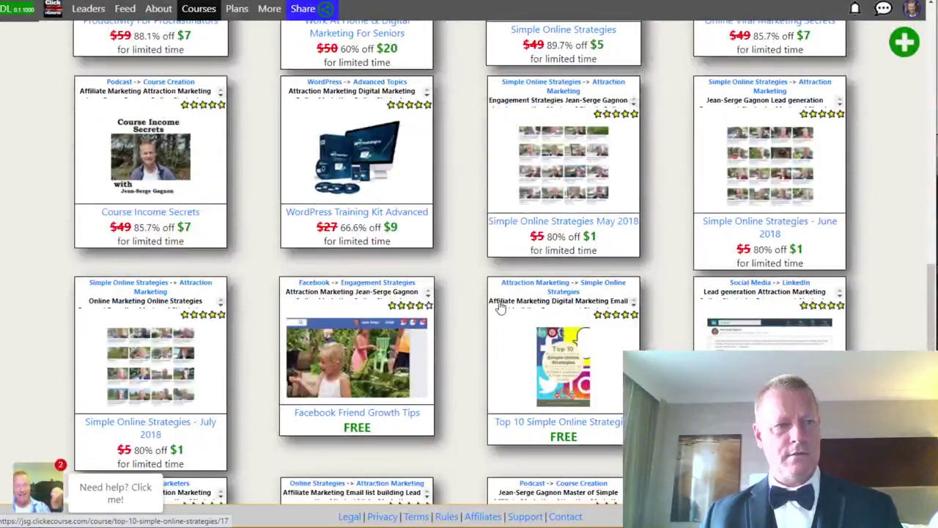
left_click(156, 182)
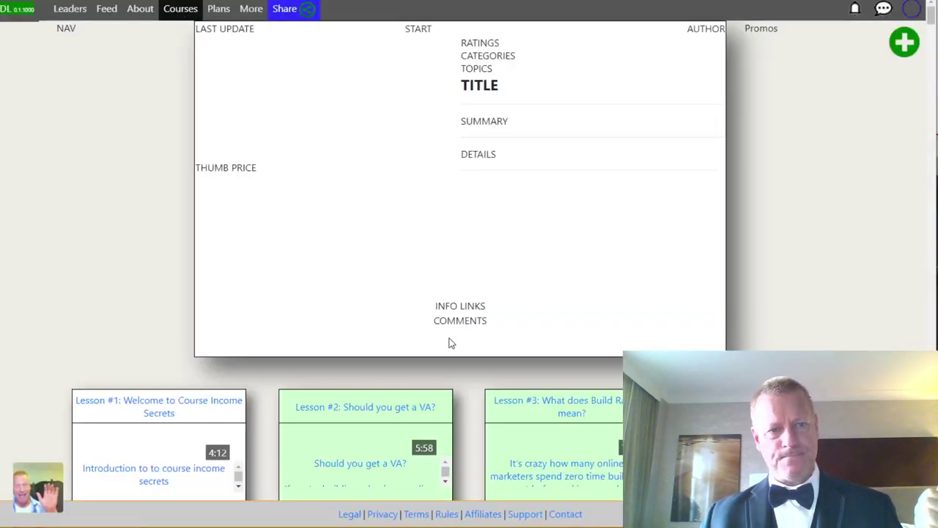
Show the Course Income Secrets RSS and Alexa feed links and select the full RSS feed URL.
scroll(451, 343, "down", 20)
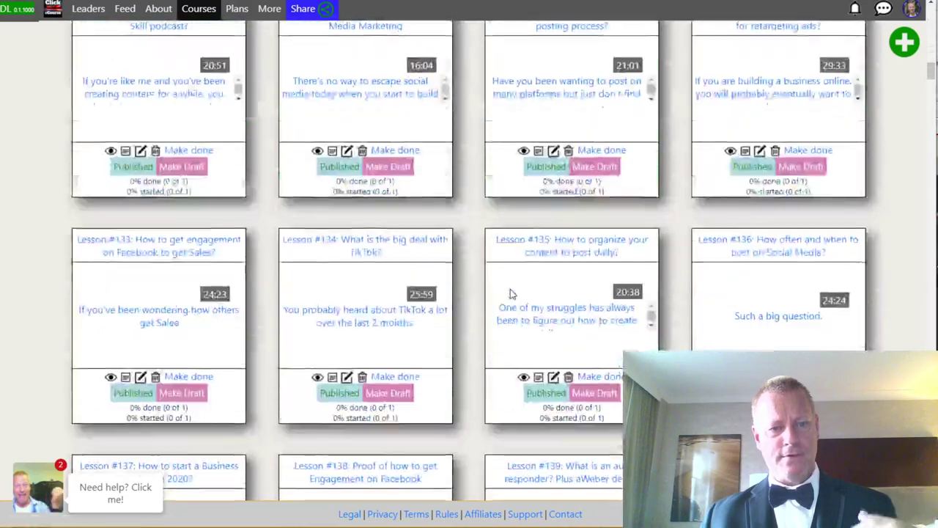
scroll(512, 293, "down", 20)
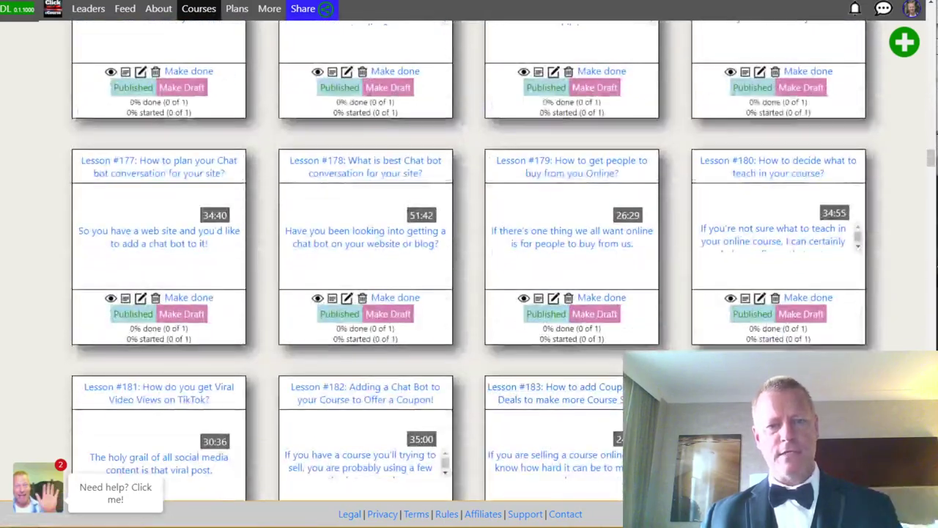
scroll(500, 386, "down", 15)
scroll(500, 391, "down", 20)
scroll(468, 396, "down", 5)
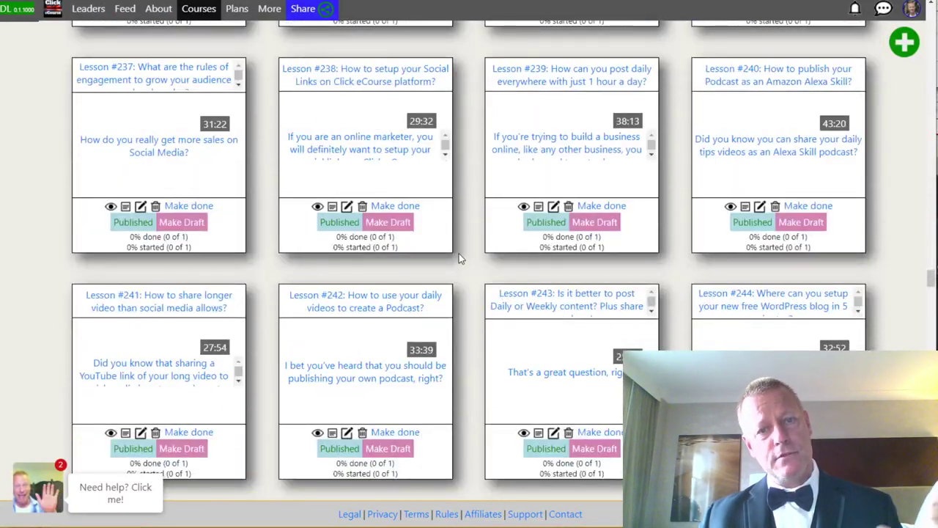
left_click_drag(930, 278, 925, 31)
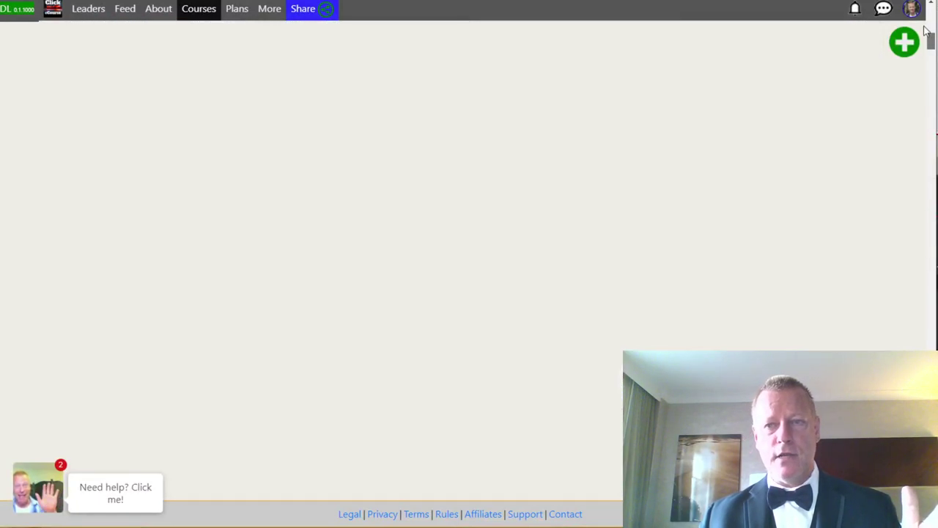
scroll(437, 320, "down", 4)
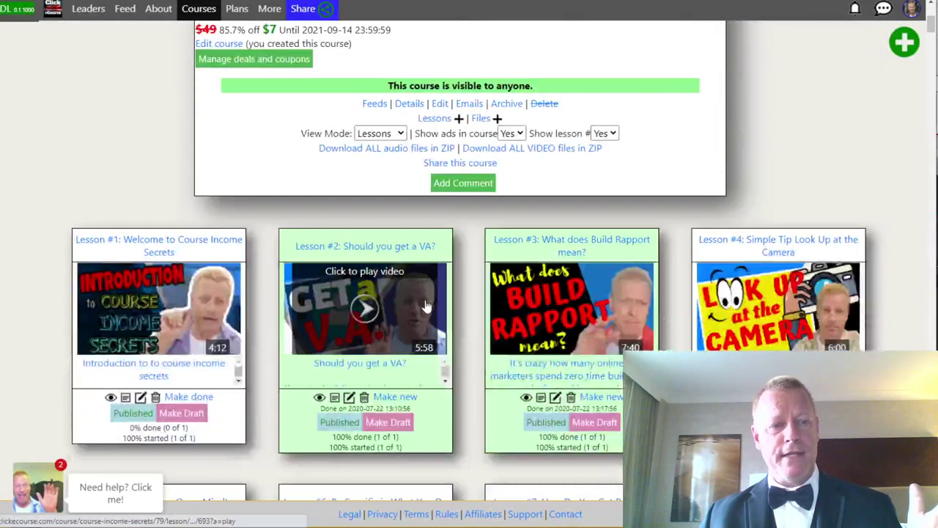
left_click(375, 104)
left_click_drag(364, 102, 628, 101)
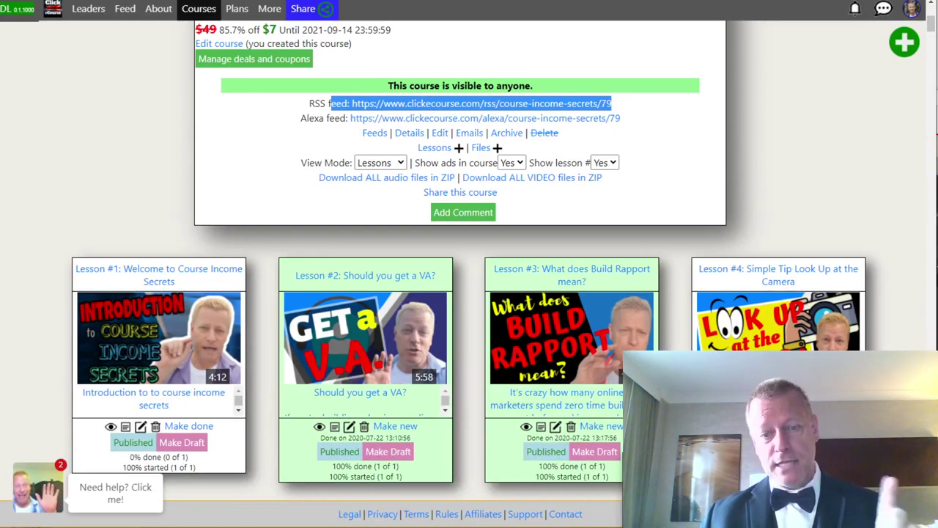
Back in the Notepad feature list, select item 7, 'Create your own links page'.
key("alt+Tab")
left_click(241, 94)
left_click_drag(198, 92, 327, 95)
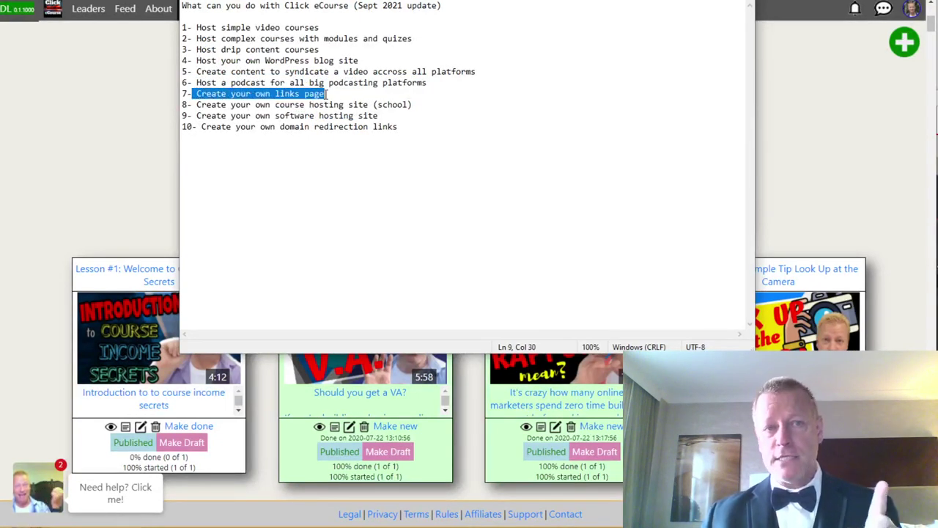
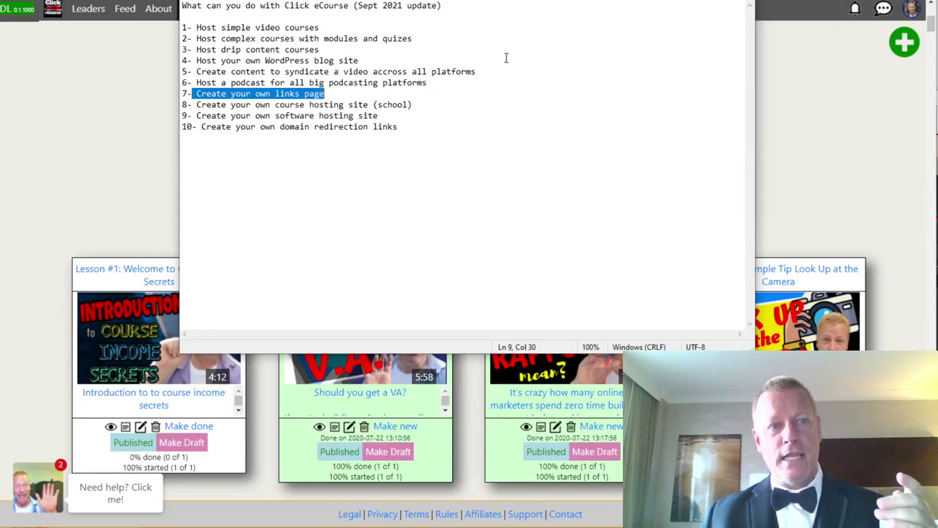
Return to the browser and open the jsg links page editor from the account menu.
left_click(856, 84)
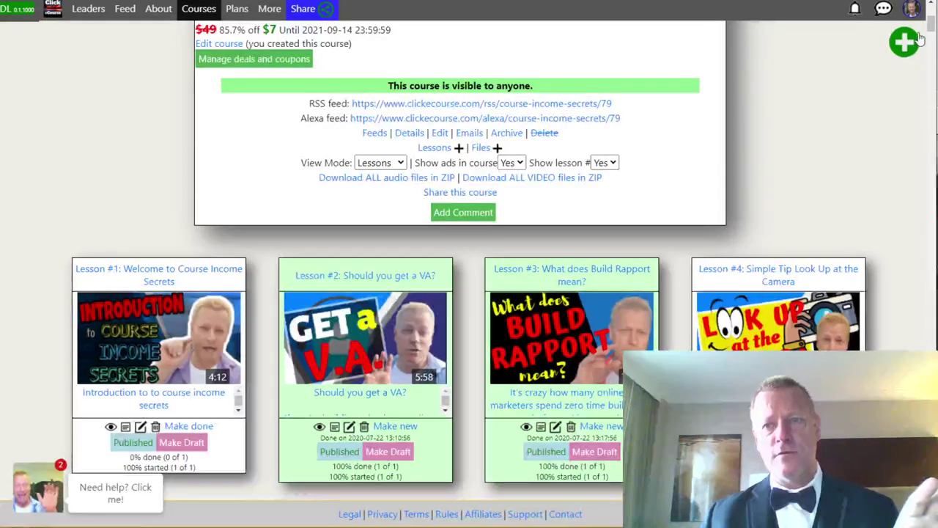
left_click(914, 10)
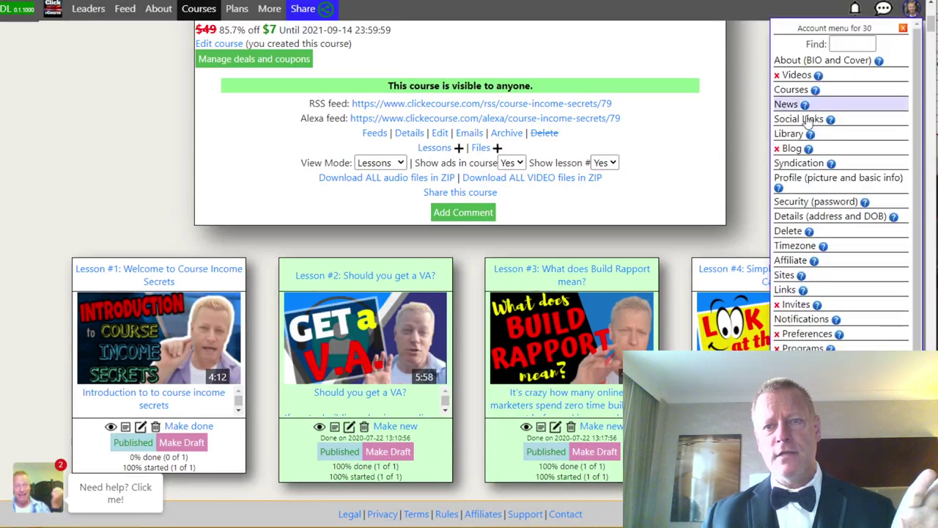
left_click(785, 291)
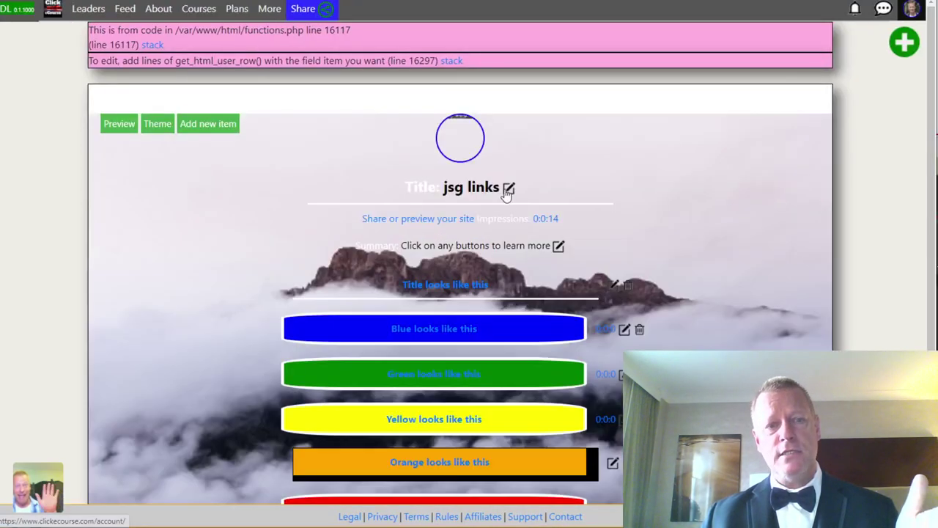
scroll(612, 254, "down", 3)
scroll(653, 224, "up", 4)
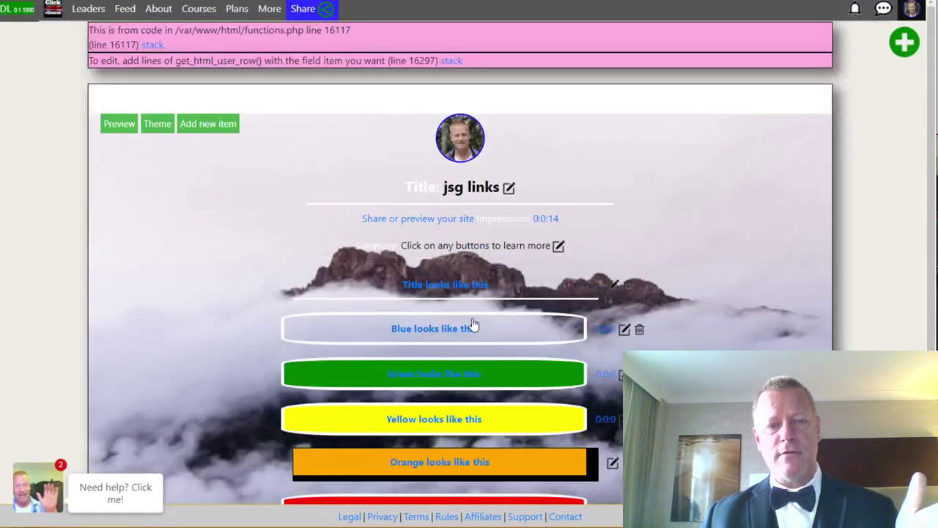
scroll(471, 325, "down", 4)
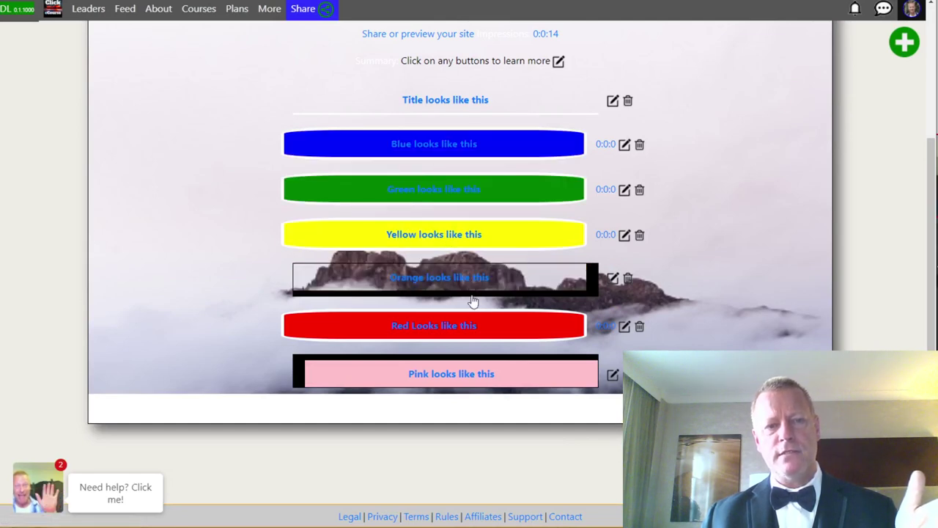
scroll(658, 213, "up", 3)
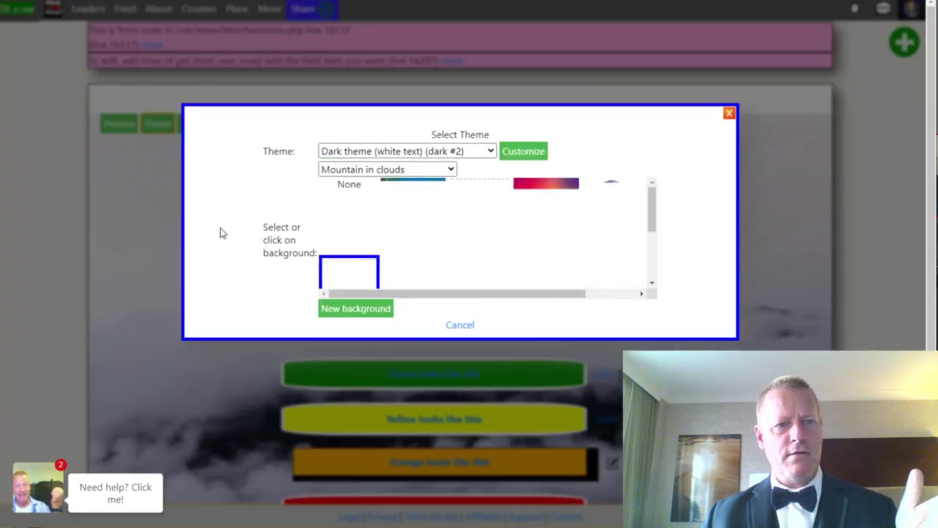
Try the mountain lake and then the tree-in-sunset backgrounds on the links page.
left_click(505, 201)
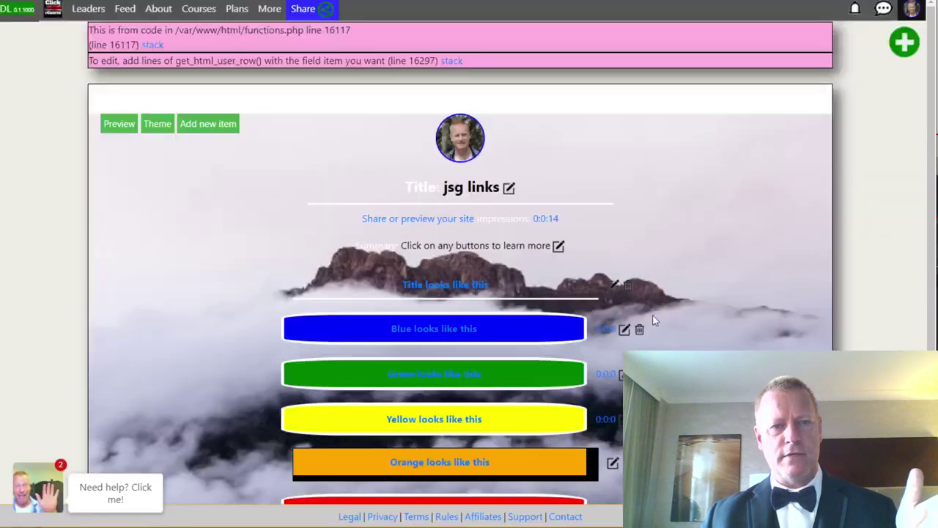
left_click(156, 123)
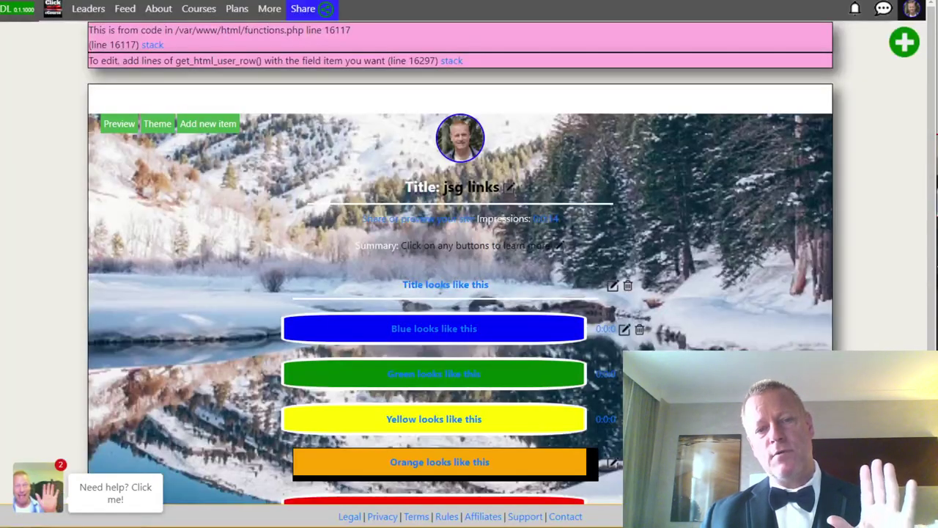
scroll(624, 307, "down", 3)
scroll(440, 326, "up", 3)
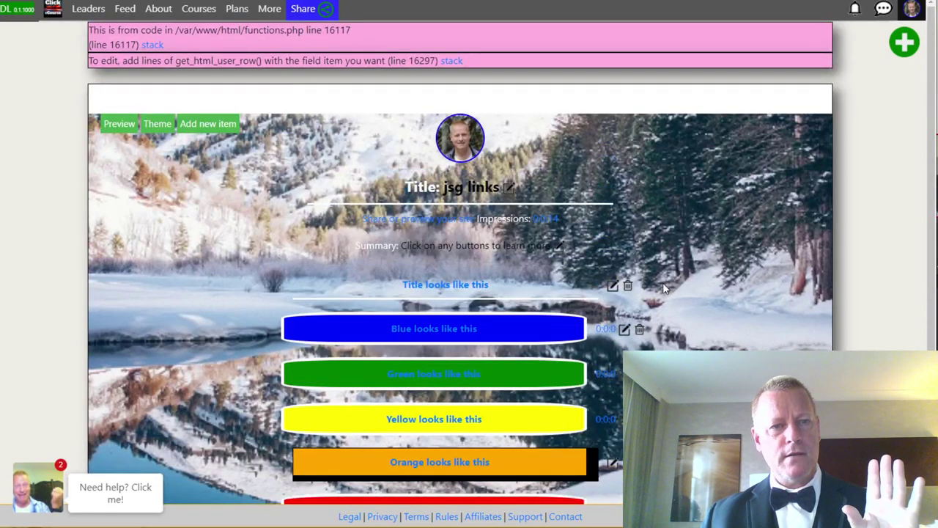
left_click(157, 124)
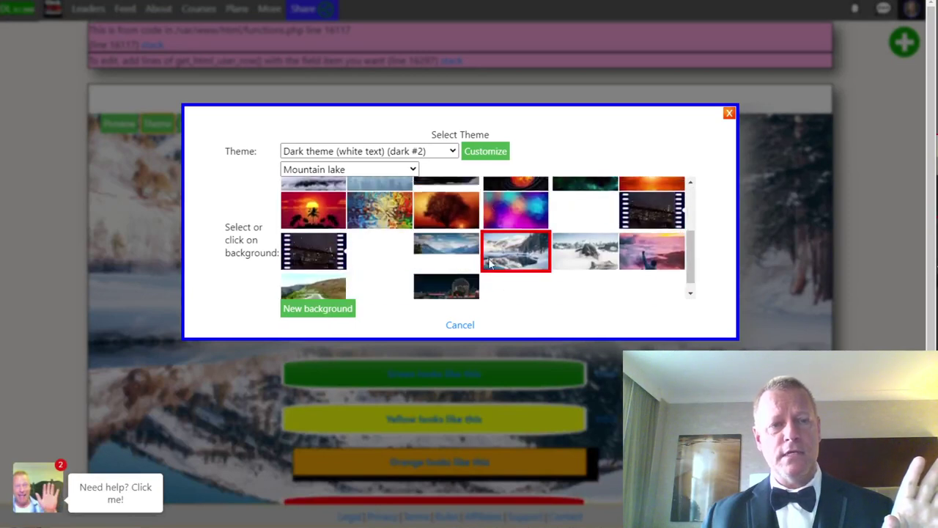
left_click(587, 282)
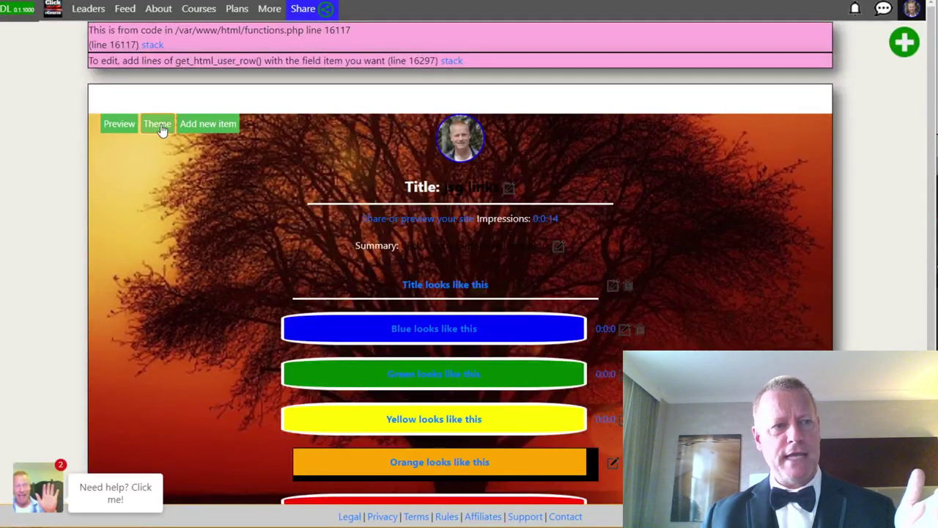
Apply the night city bridge background and preview the page.
left_click(161, 127)
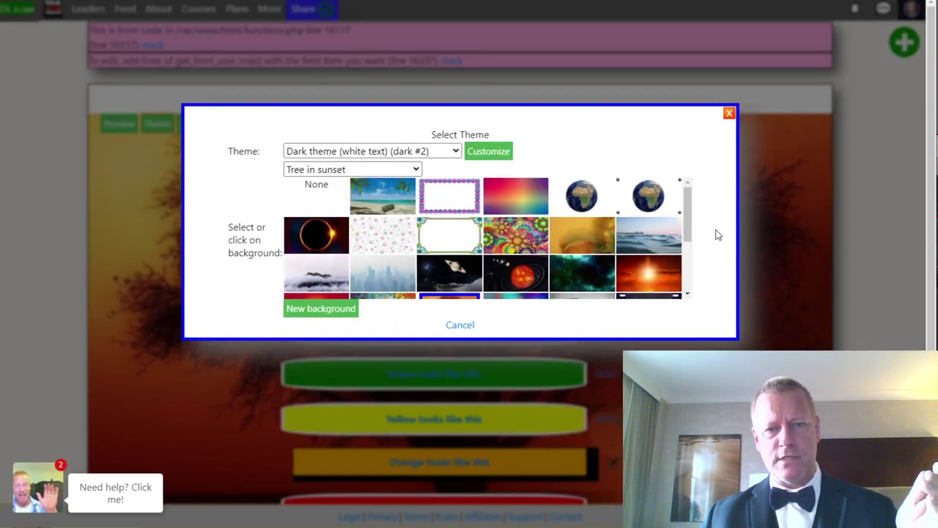
left_click_drag(689, 218, 698, 268)
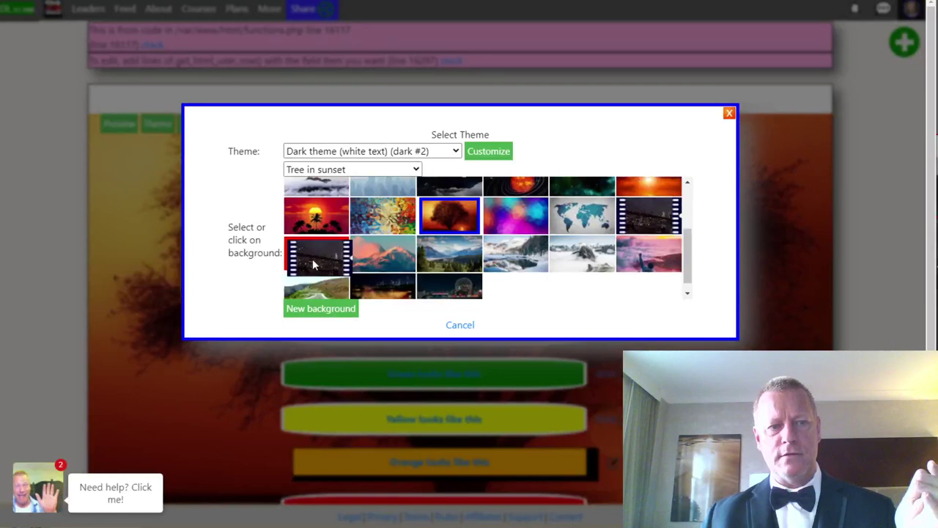
left_click(314, 264)
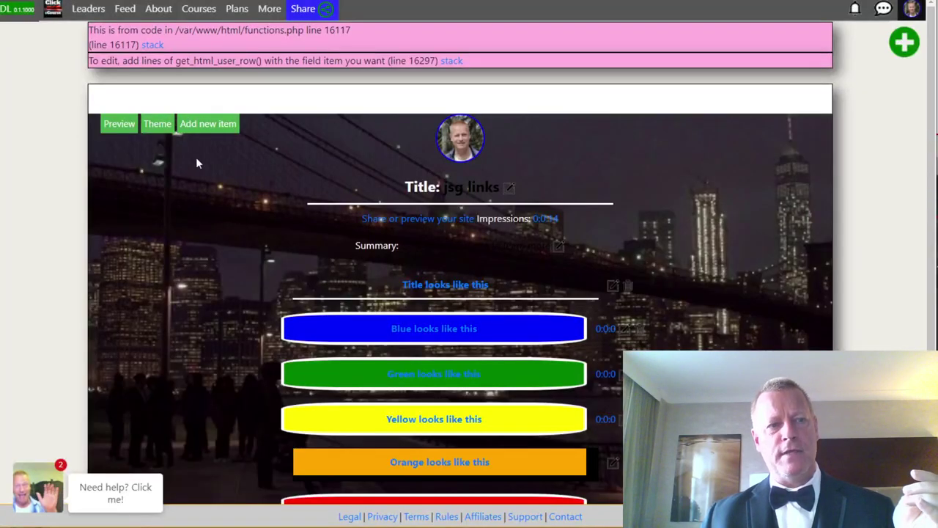
left_click(123, 127)
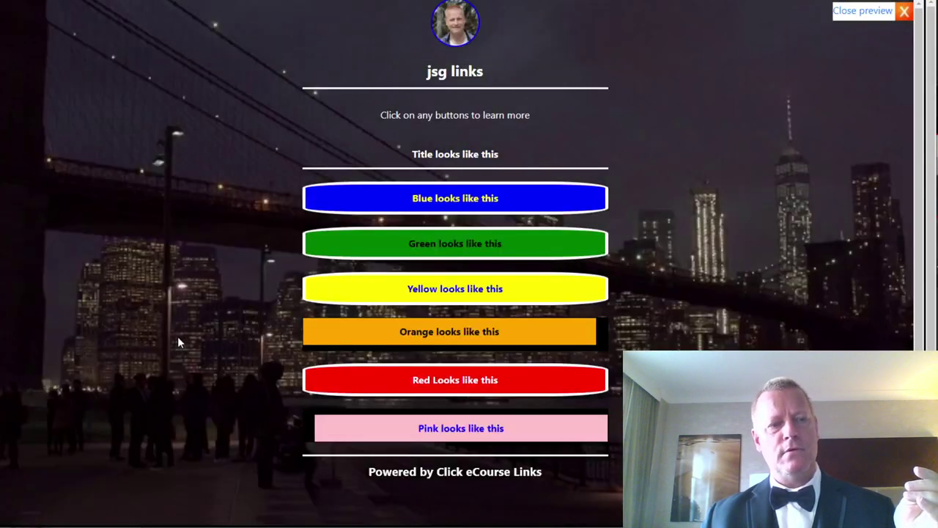
Exit preview, open the jsg links public URL in an incognito window, then close the share dialog.
left_click(876, 11)
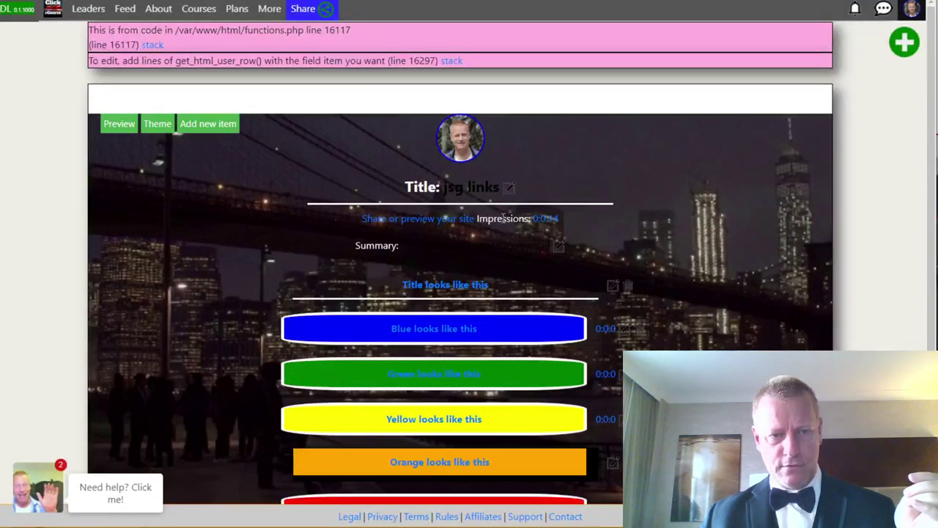
left_click(407, 220)
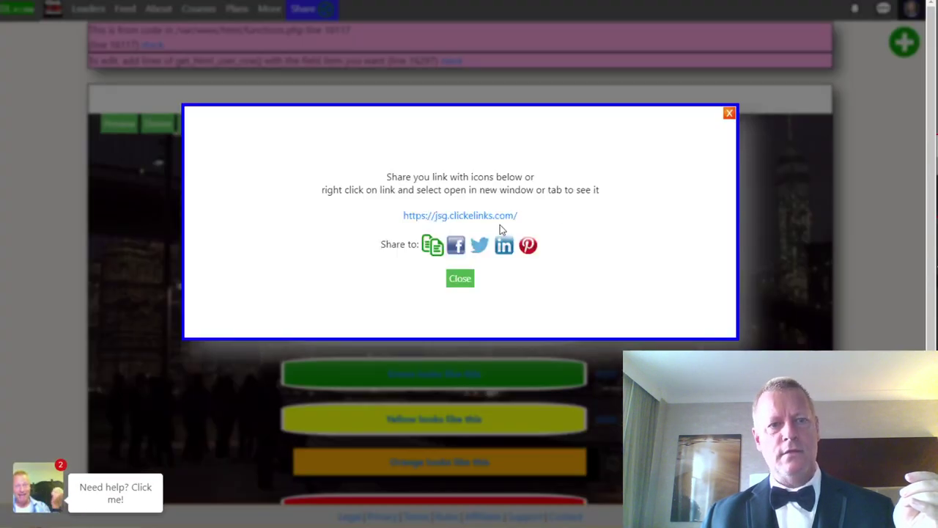
right_click(484, 217)
left_click(534, 251)
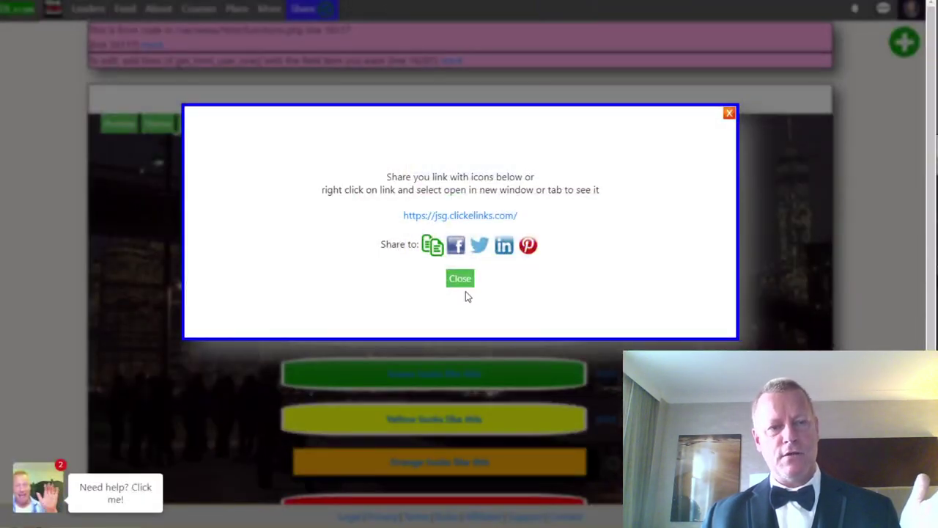
left_click(461, 277)
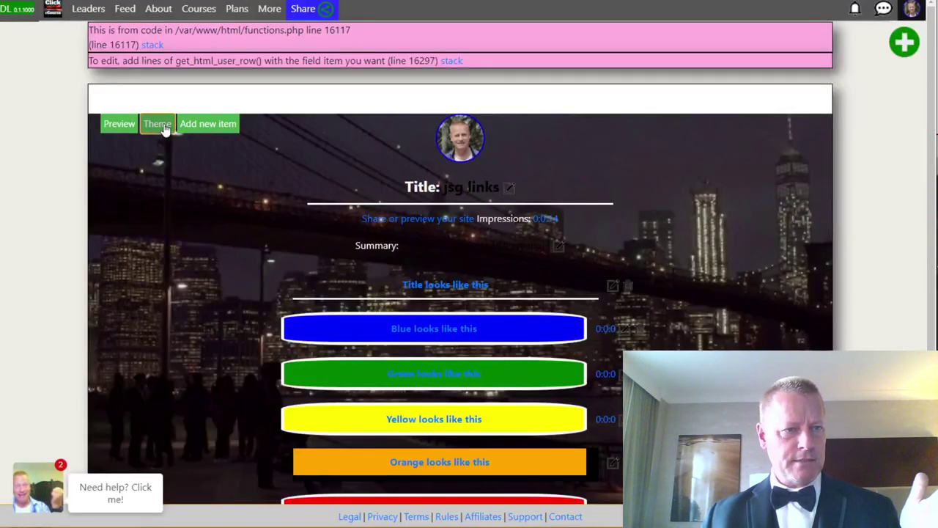
Apply the green flower-border theme and check it in preview.
left_click(168, 128)
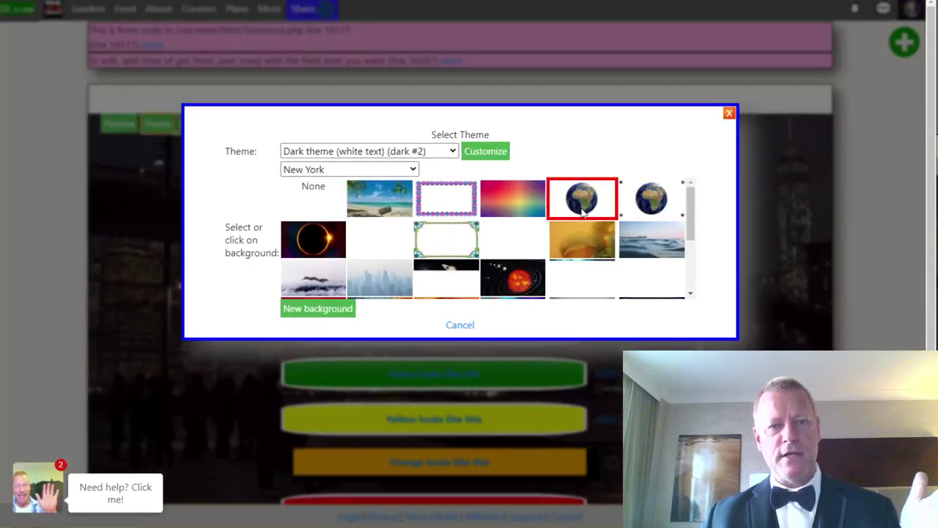
left_click(477, 234)
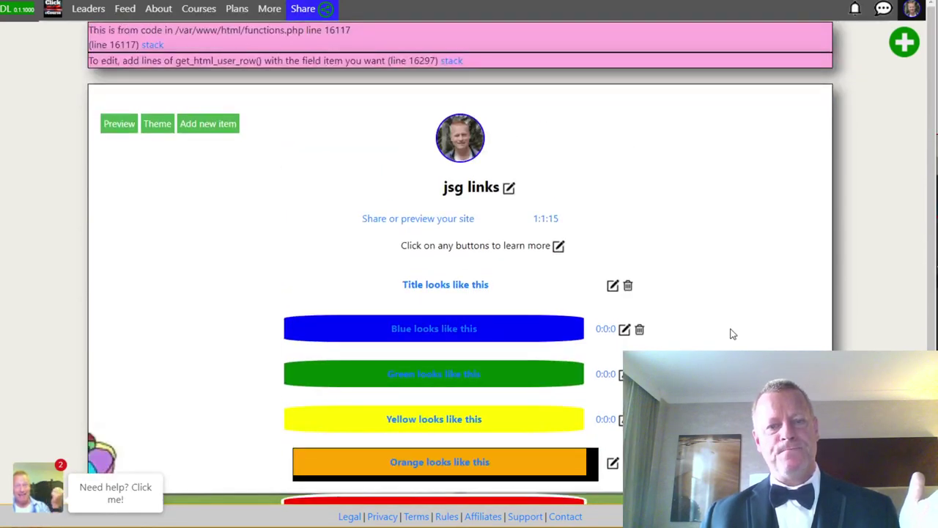
left_click(117, 124)
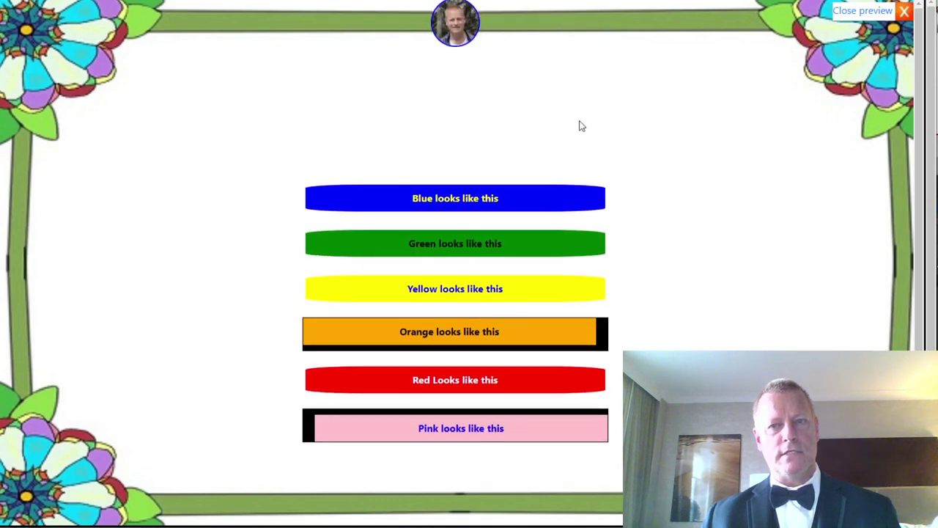
left_click(870, 7)
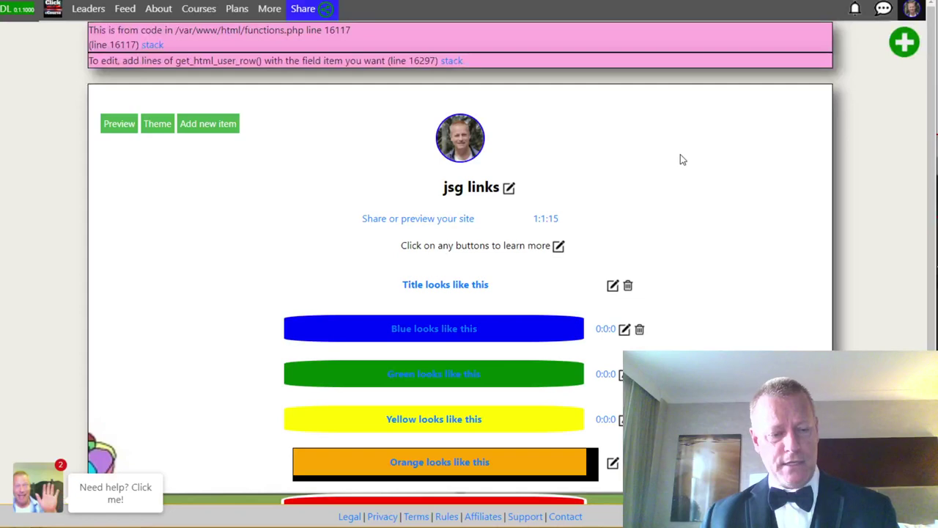
Glance at the feature list notes, then return to review the links page.
key("alt+Tab")
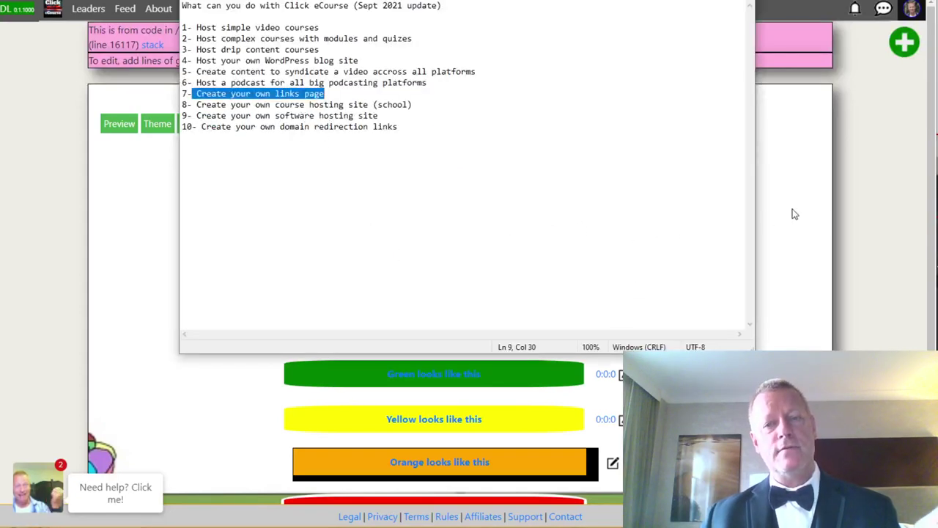
key("alt+Tab")
scroll(479, 259, "down", 2)
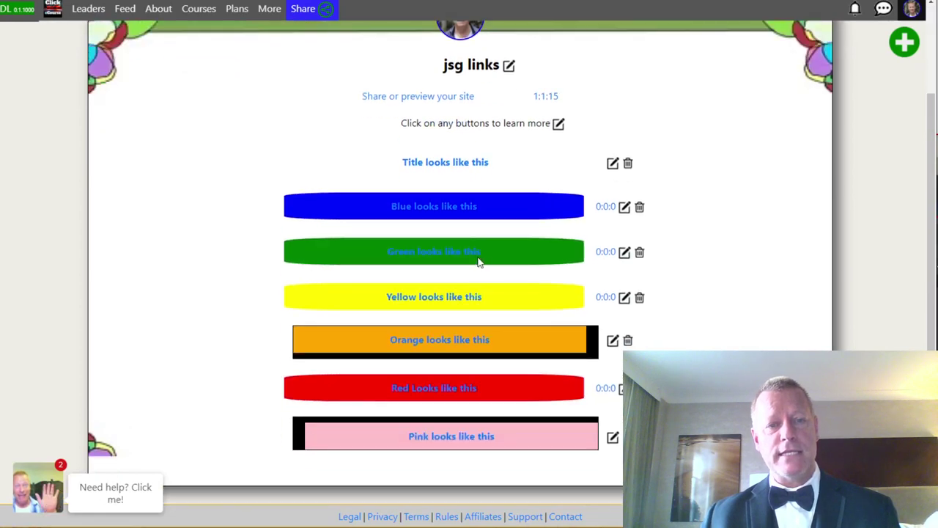
scroll(513, 272, "up", 2)
scroll(513, 274, "down", 3)
scroll(513, 272, "up", 3)
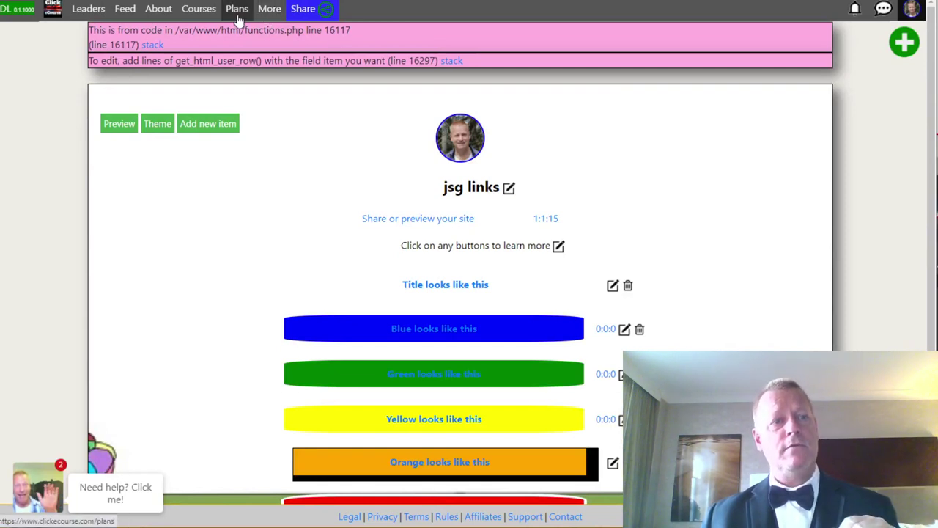
Visit the Click Link List info page, then the account's list of nine sites.
left_click(269, 8)
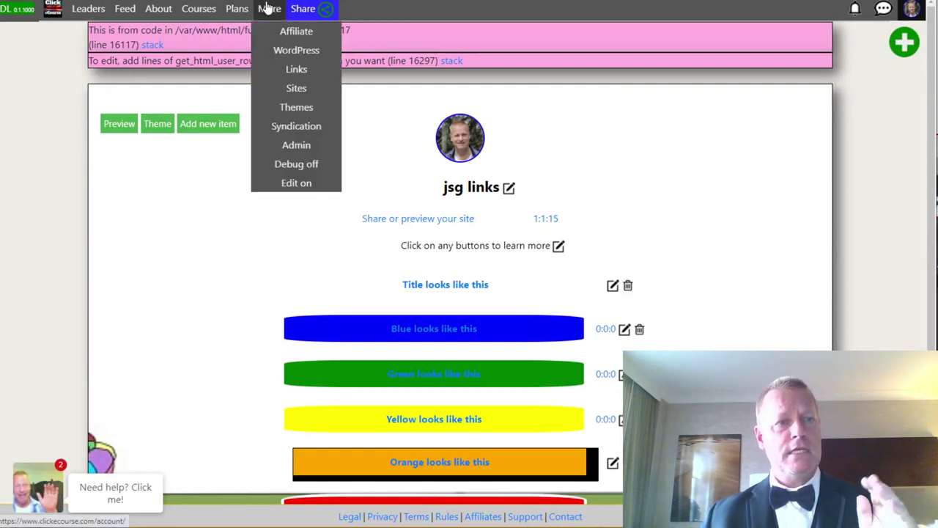
left_click(310, 72)
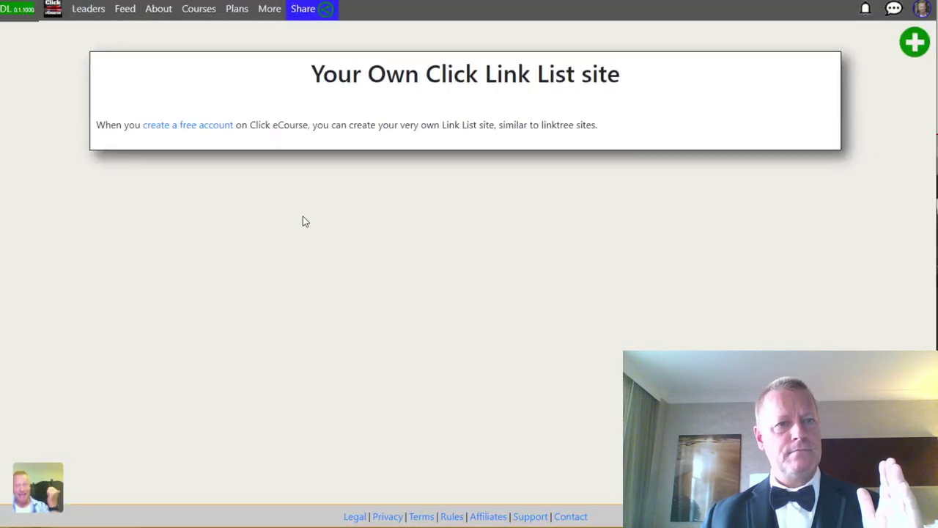
left_click(263, 11)
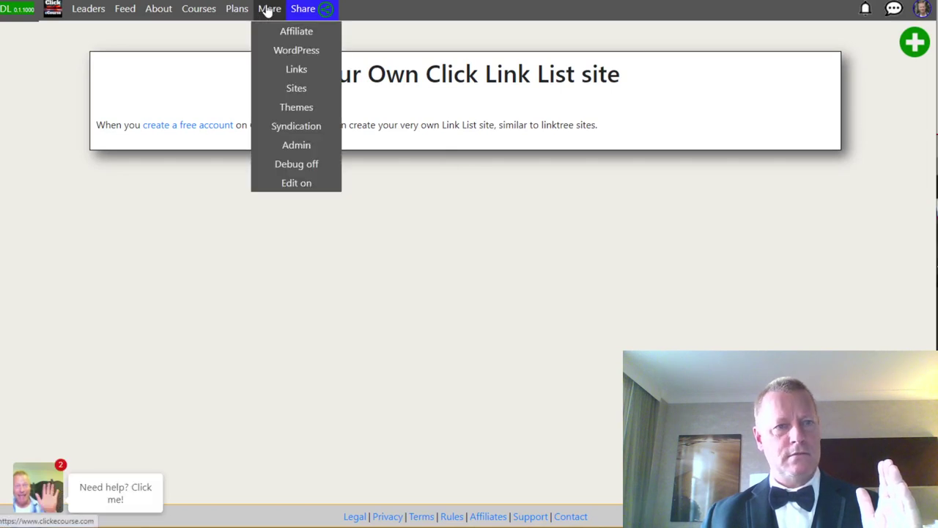
left_click(302, 88)
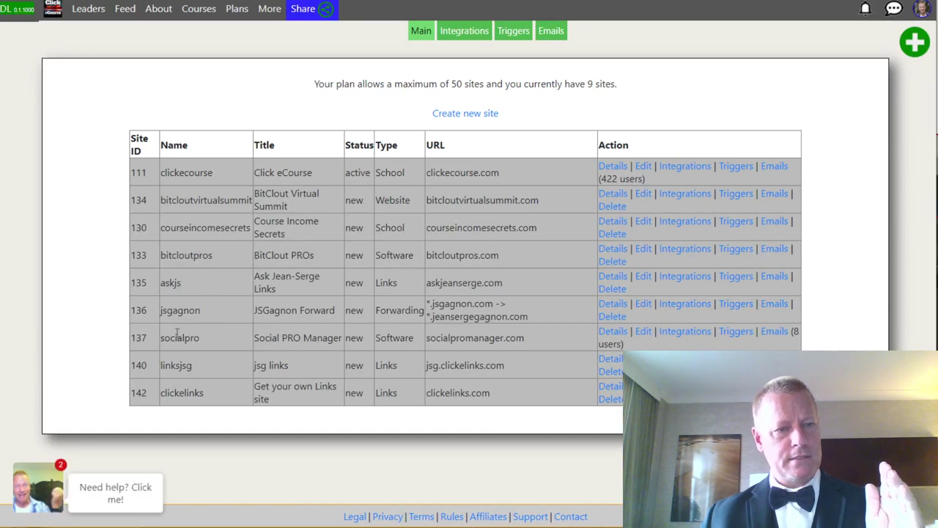
Open the editor for the askjs Ask Jean-Serge Links site.
left_click(642, 278)
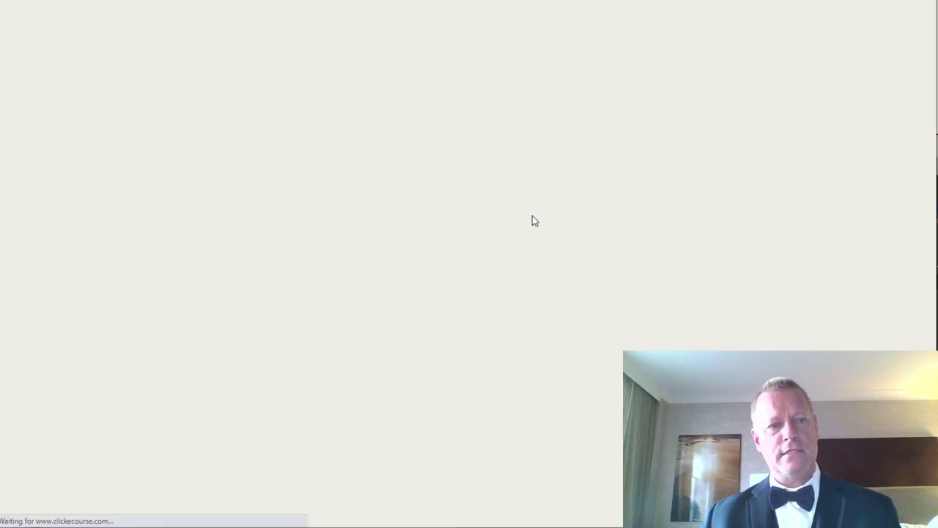
scroll(482, 287, "down", 8)
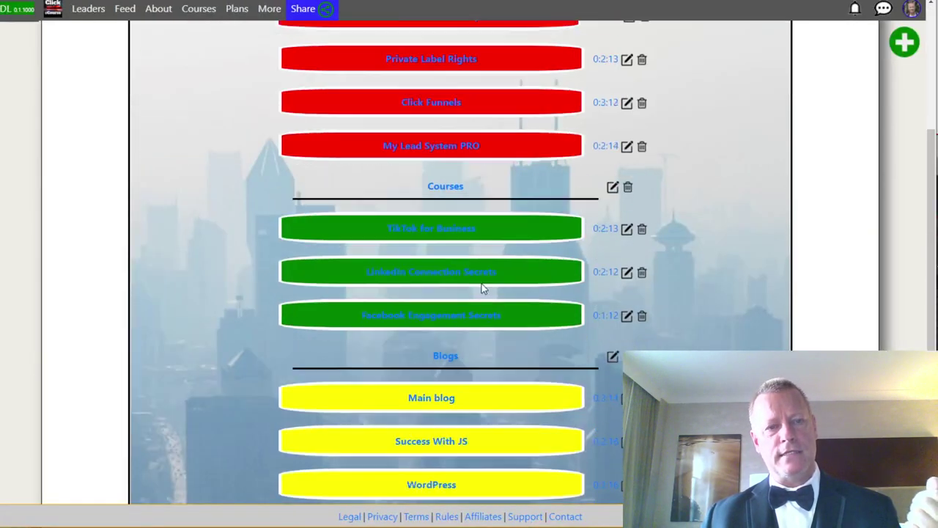
scroll(481, 287, "up", 8)
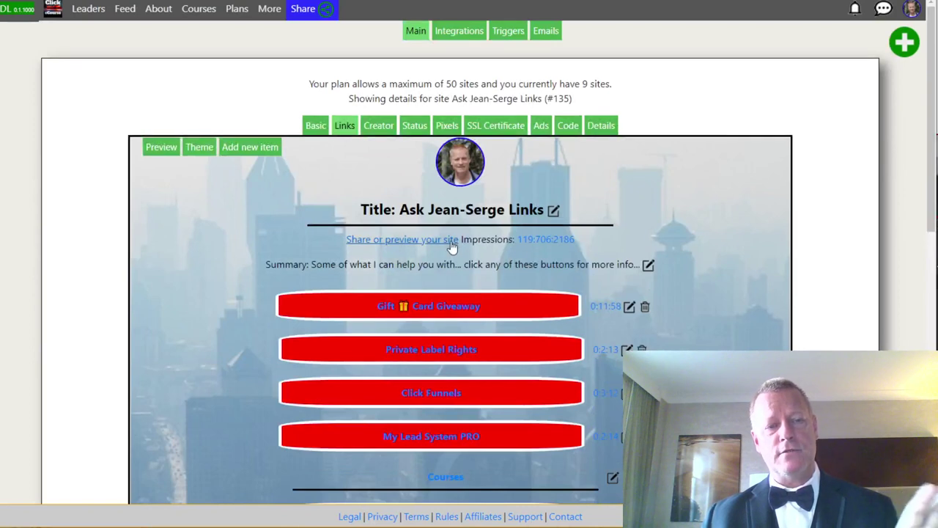
View the site's live URL in an incognito window, then start a new private window.
left_click(412, 241)
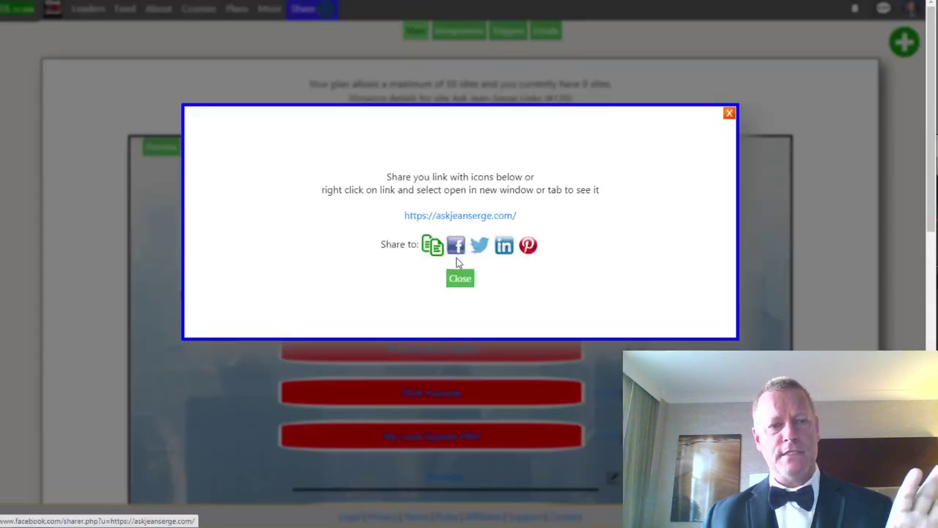
right_click(458, 218)
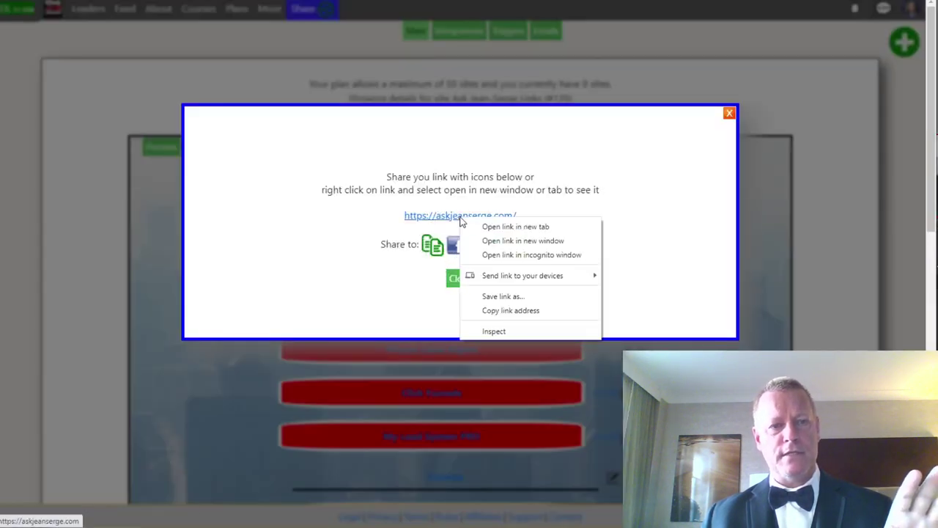
left_click(521, 255)
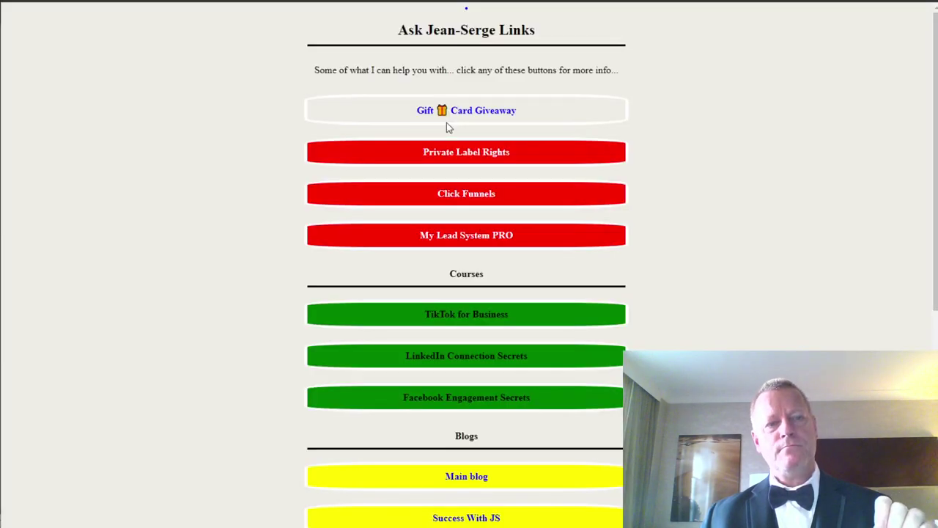
scroll(530, 197, "down", 5)
scroll(530, 196, "up", 5)
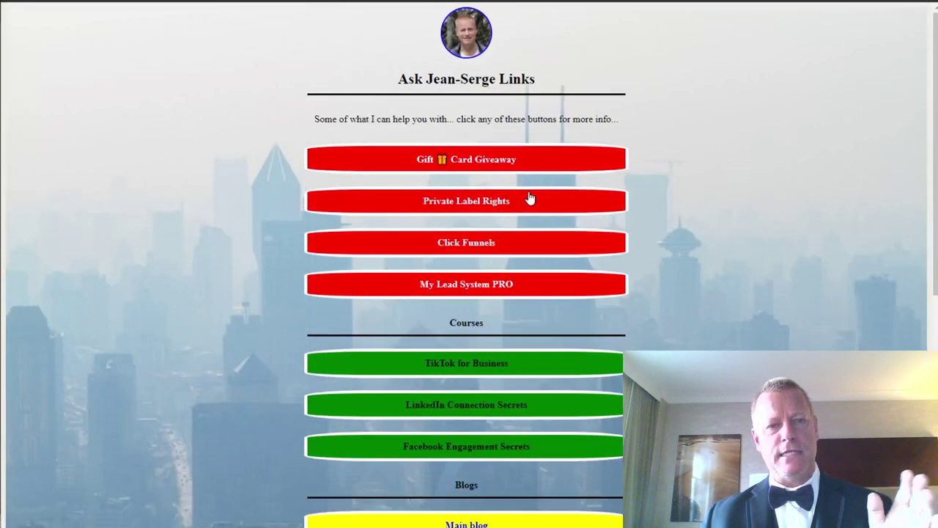
scroll(477, 354, "down", 3)
scroll(477, 354, "down", 2)
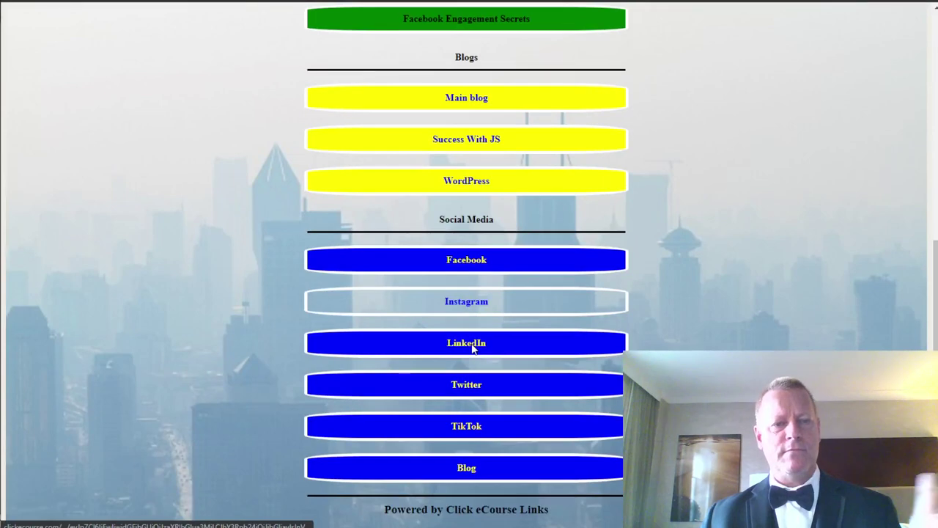
scroll(477, 344, "up", 5)
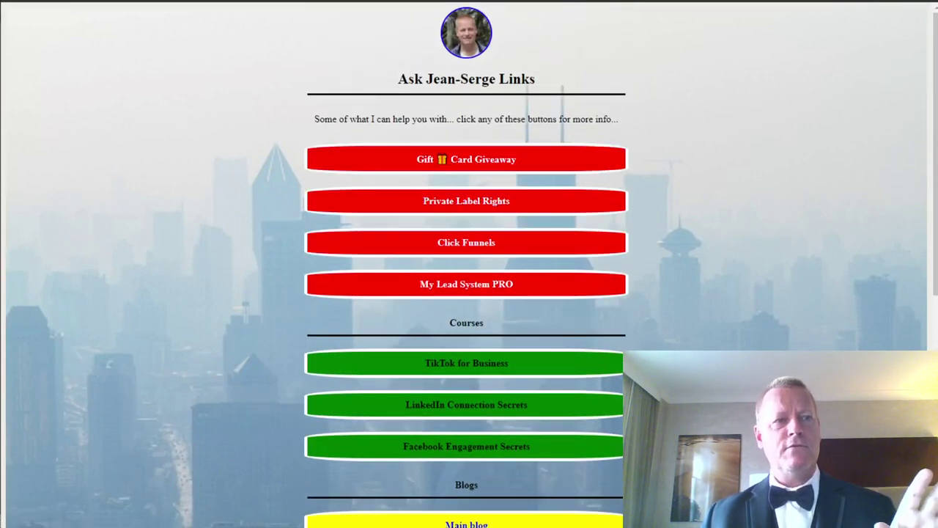
key("ctrl+shift+n")
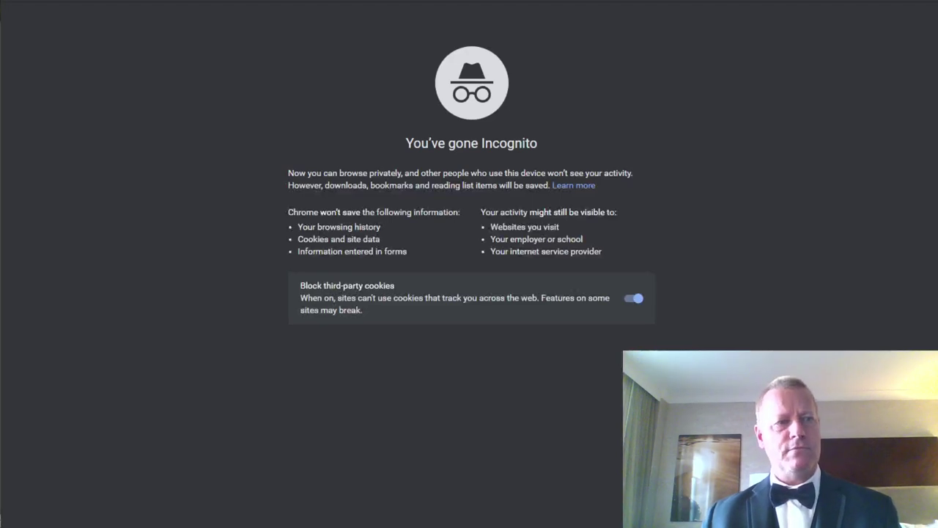
Load the TikTok profile and follow its askjeanserge.com bio link to the live links page.
type("tiktok")
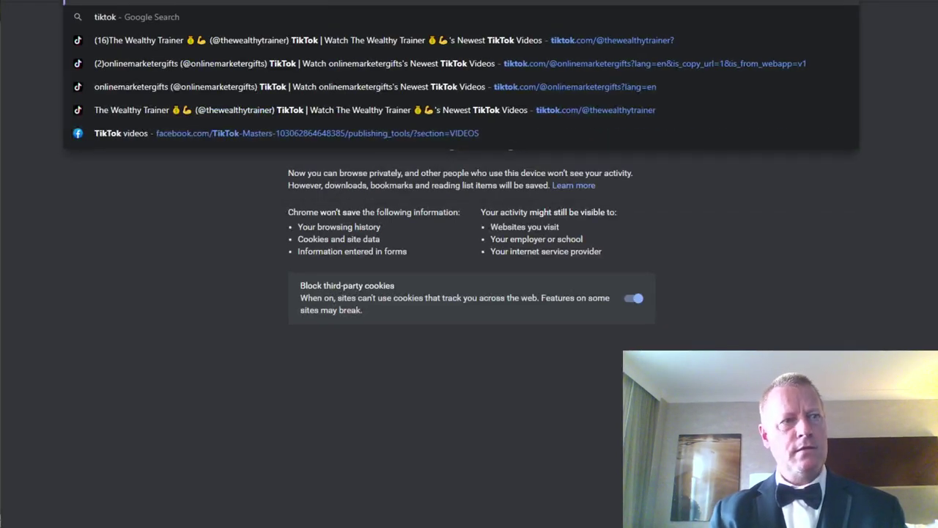
key("Return")
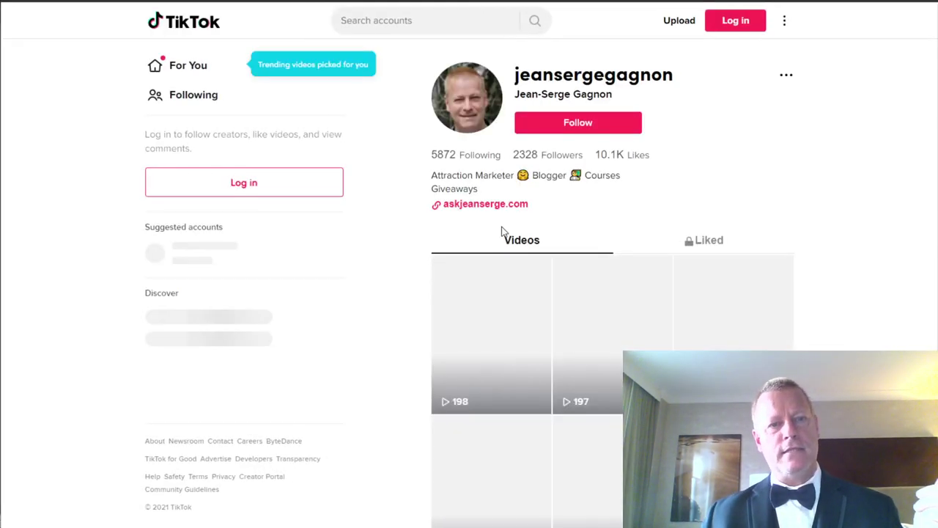
left_click(469, 205)
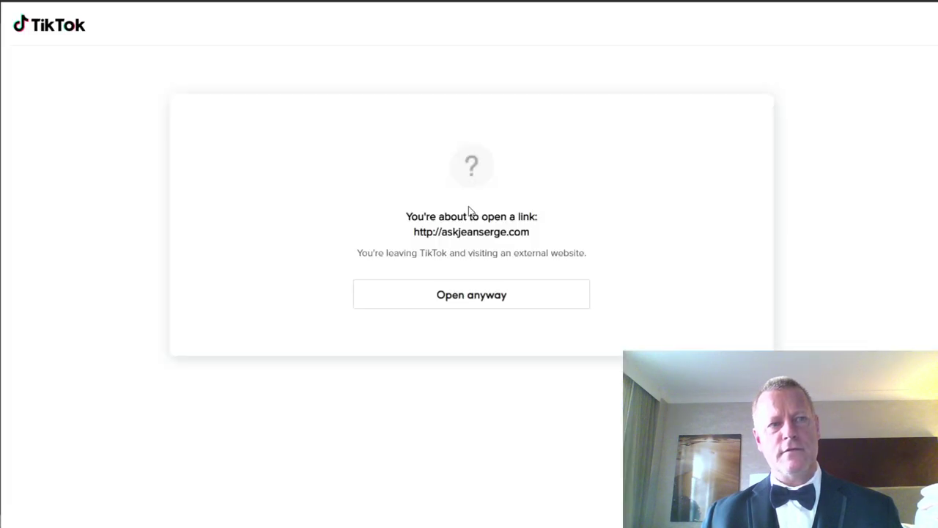
left_click(466, 299)
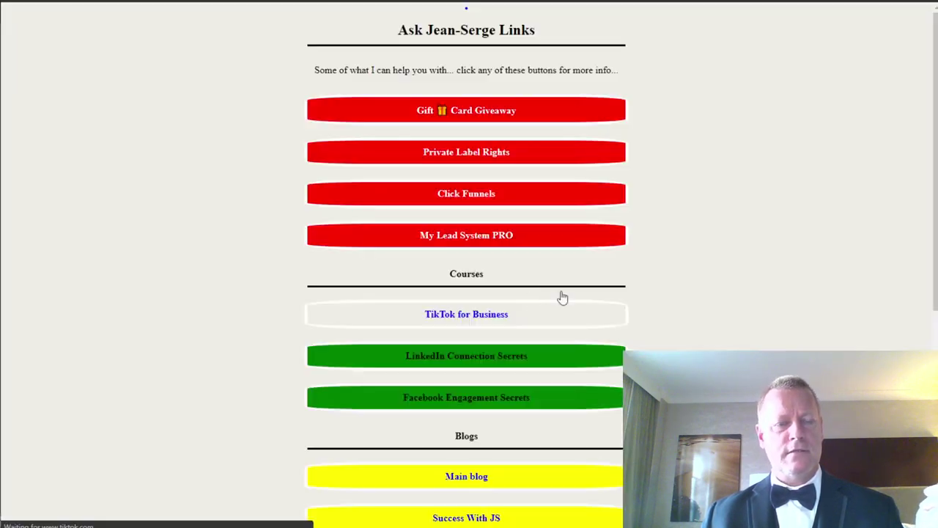
scroll(455, 260, "down", 4)
scroll(455, 260, "up", 4)
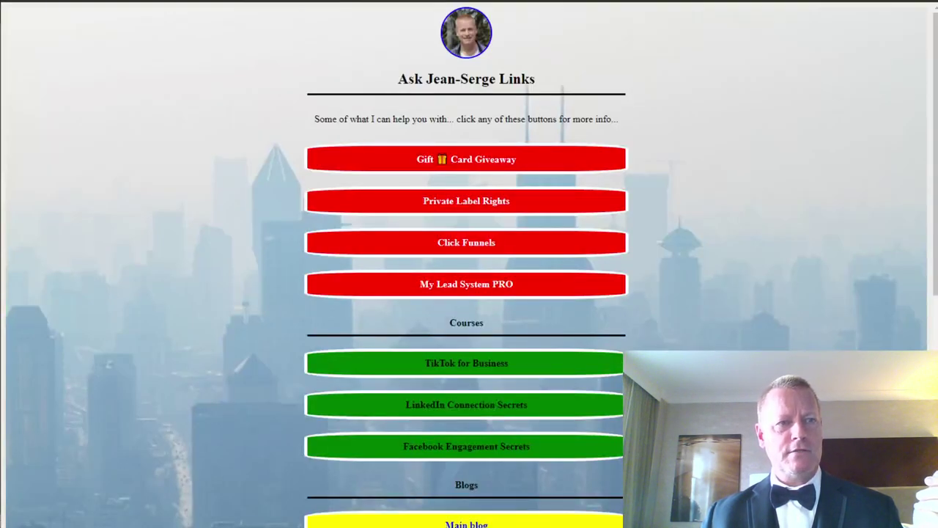
Back in the editor, review impressions and per-link click counts, then open Gift Card Giveaway.
key("ctrl+w")
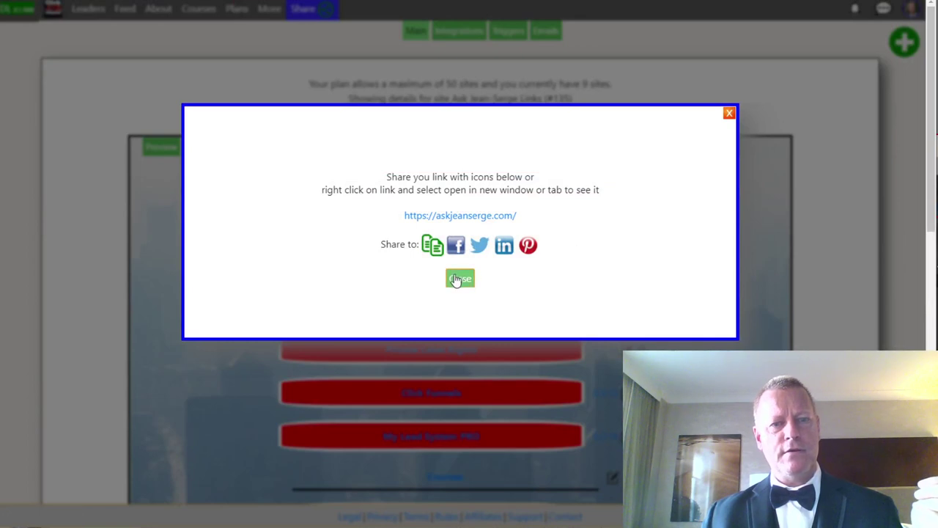
left_click(461, 276)
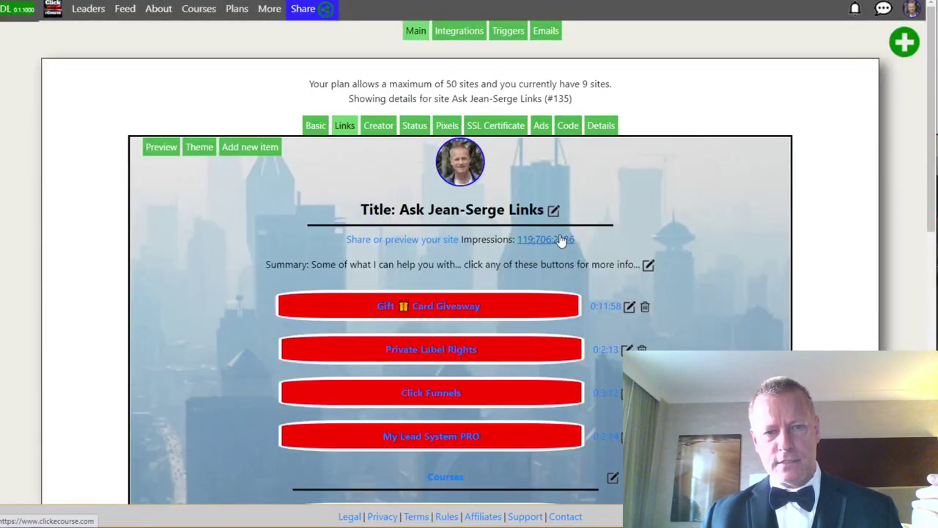
mouse_move(538, 245)
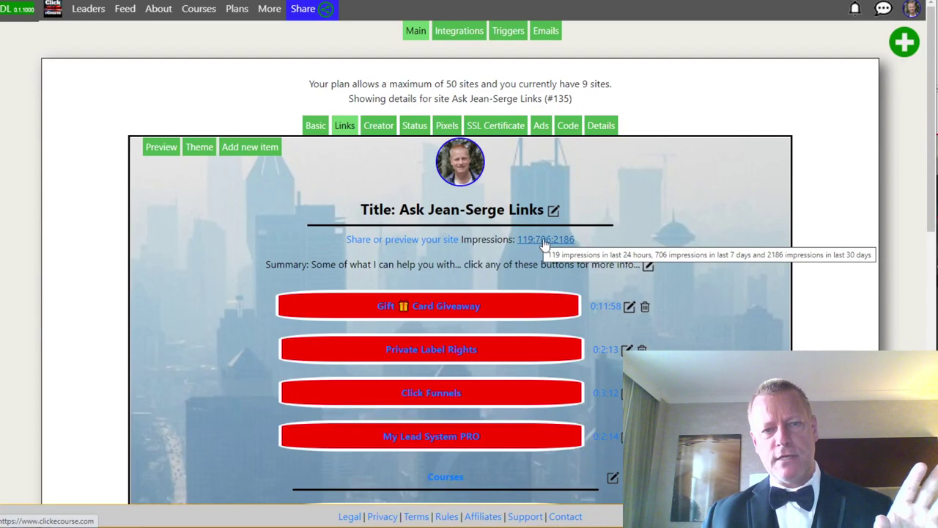
scroll(617, 312, "down", 3)
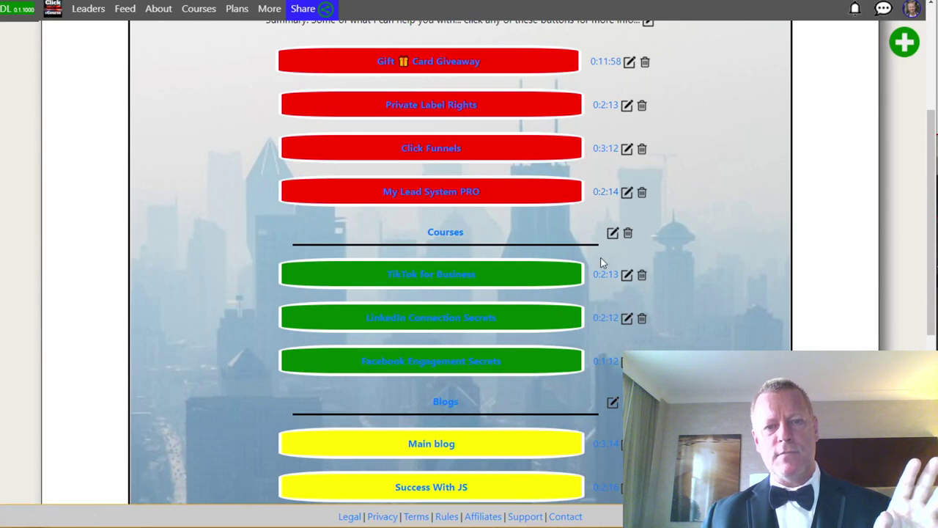
scroll(605, 338, "down", 2)
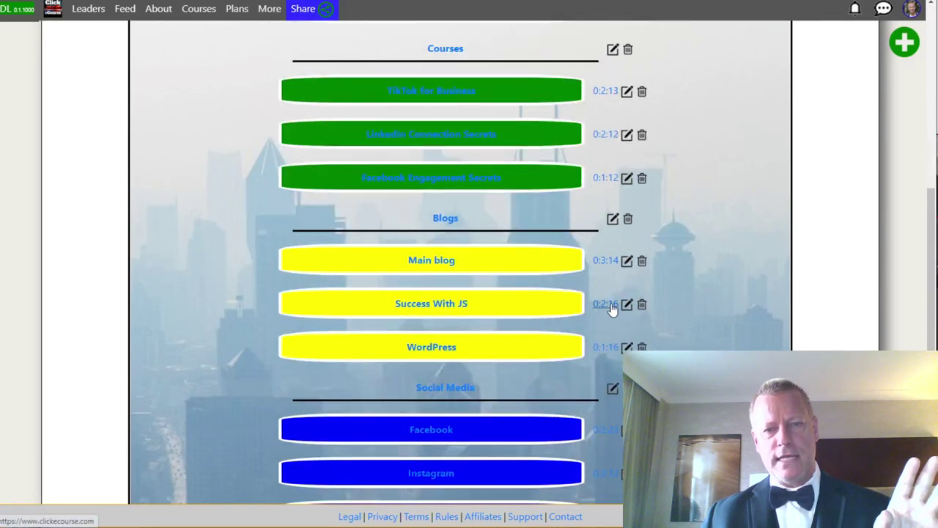
scroll(606, 309, "up", 3)
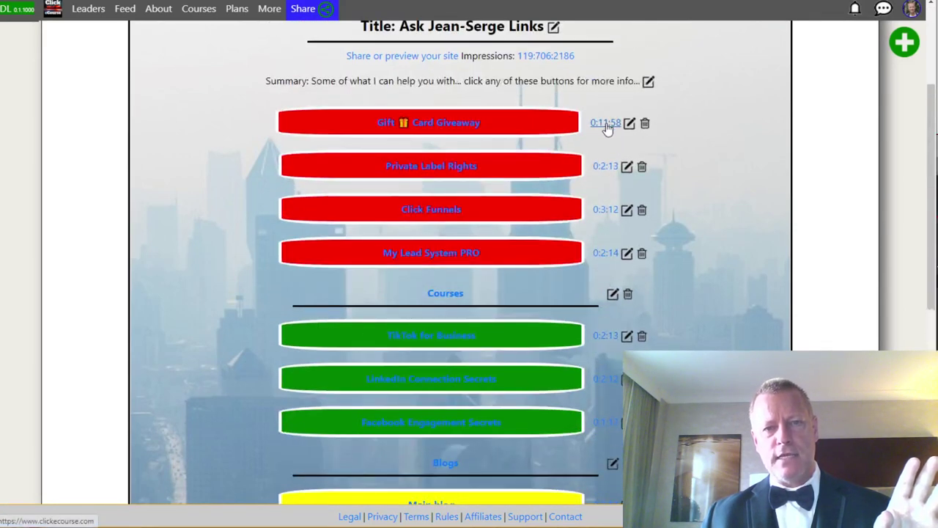
mouse_move(606, 129)
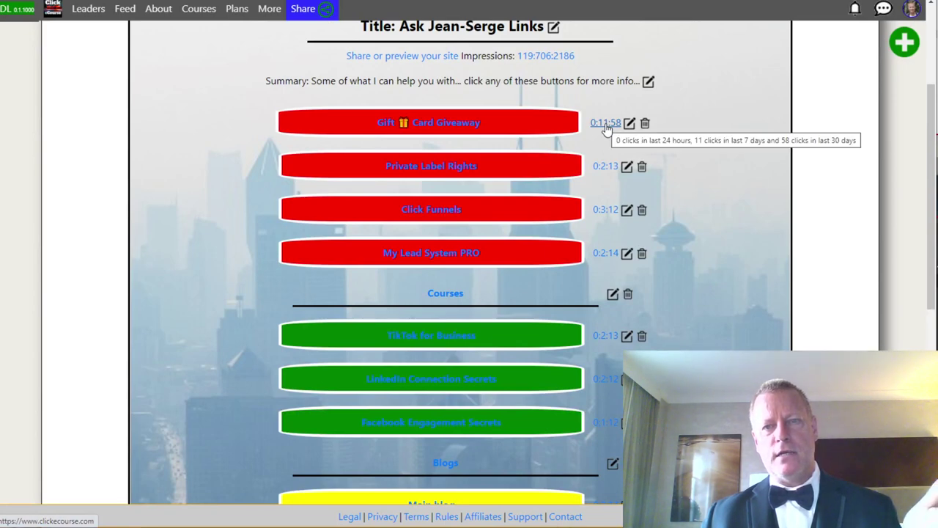
scroll(618, 337, "up", 3)
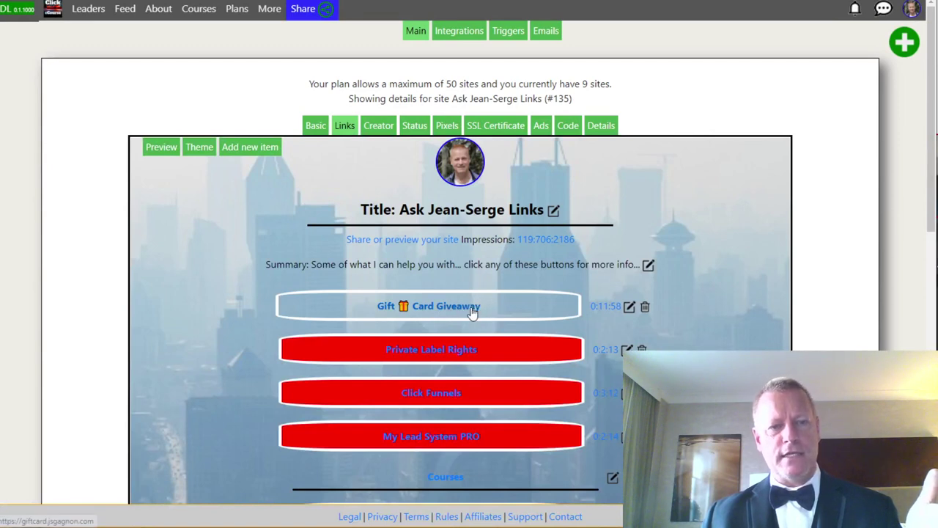
left_click(472, 308)
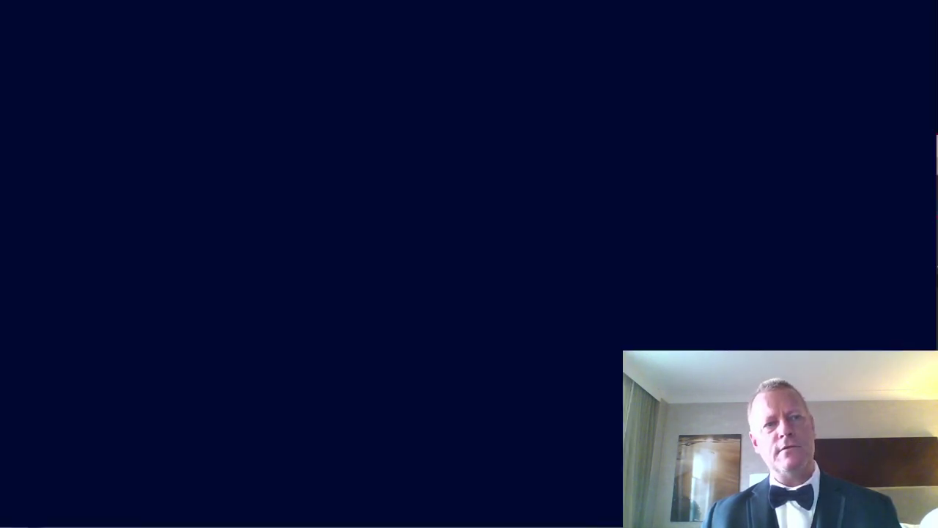
Close the gift card page, highlight the course hosting site line in the notes, and return.
key("ctrl+w")
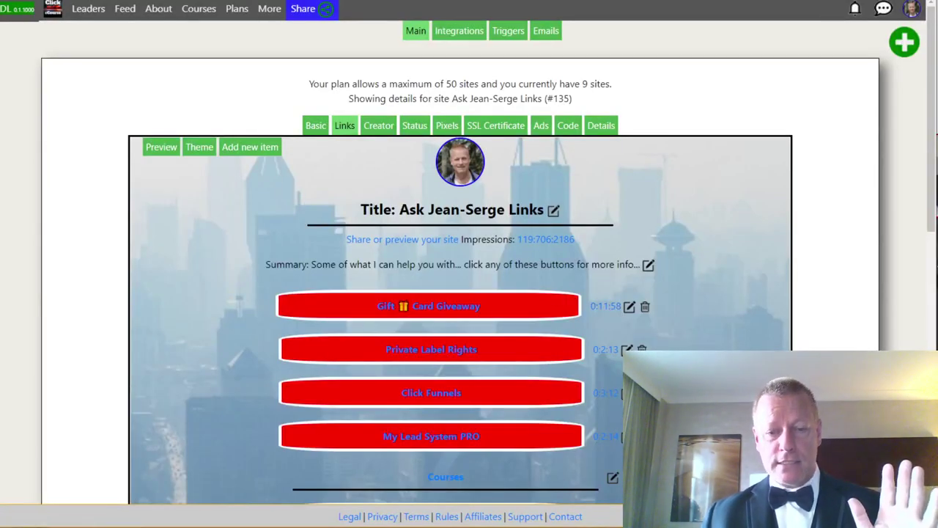
key("alt+Tab")
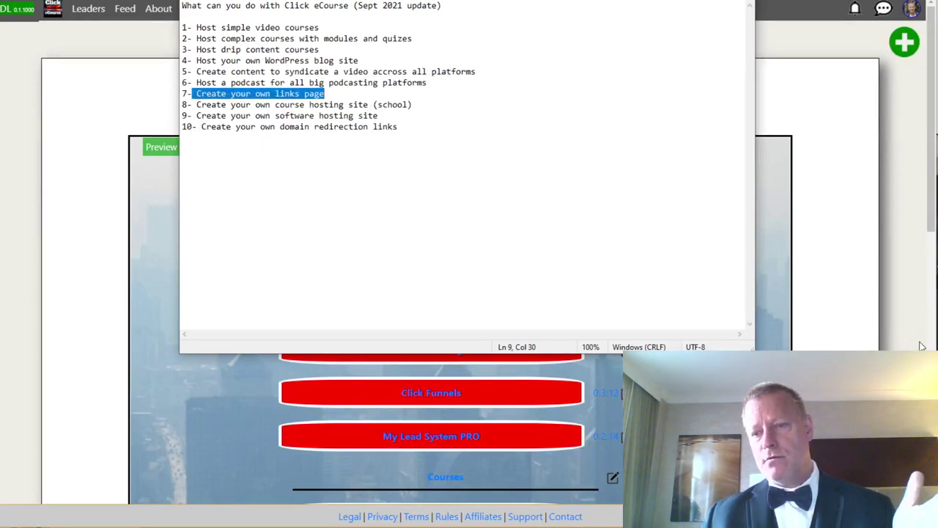
left_click_drag(197, 104, 411, 105)
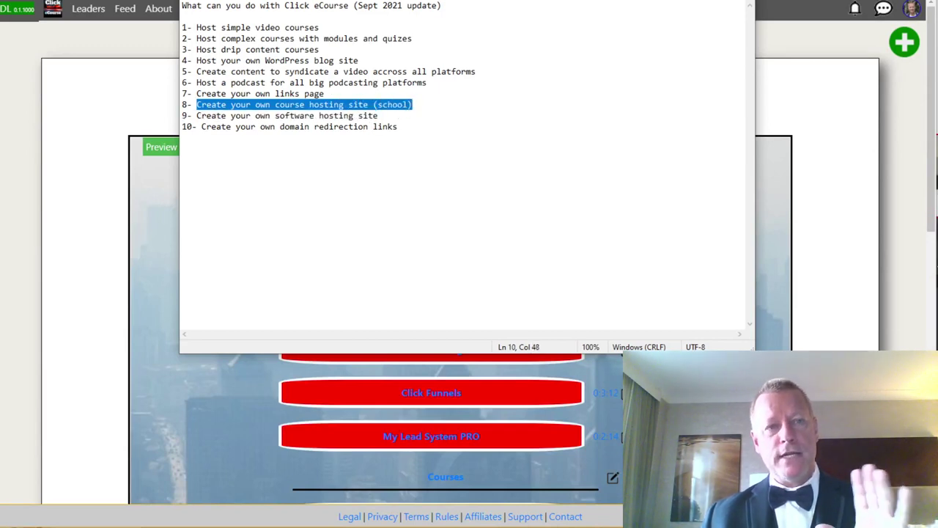
key("alt+Tab")
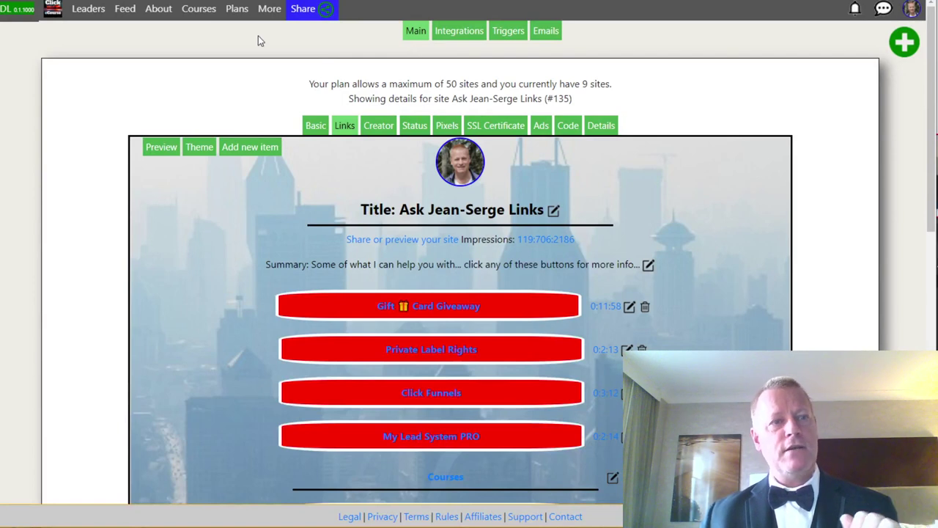
Log out of the account and sign back in with the saved credentials.
left_click(914, 9)
scroll(828, 325, "down", 2)
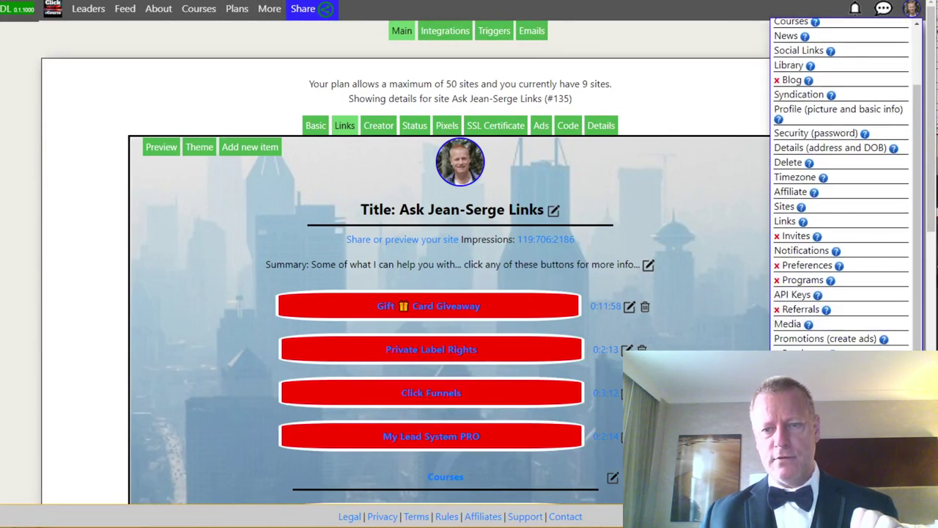
left_click(762, 310)
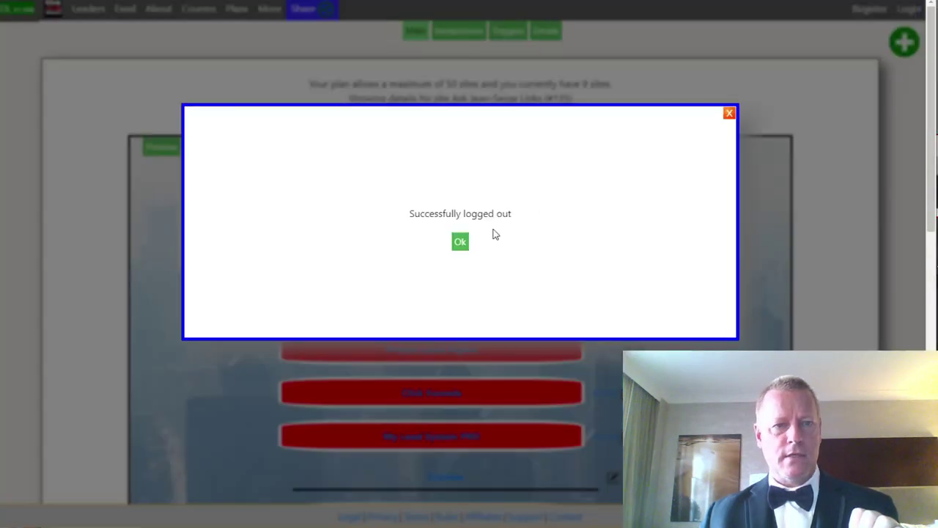
left_click(460, 244)
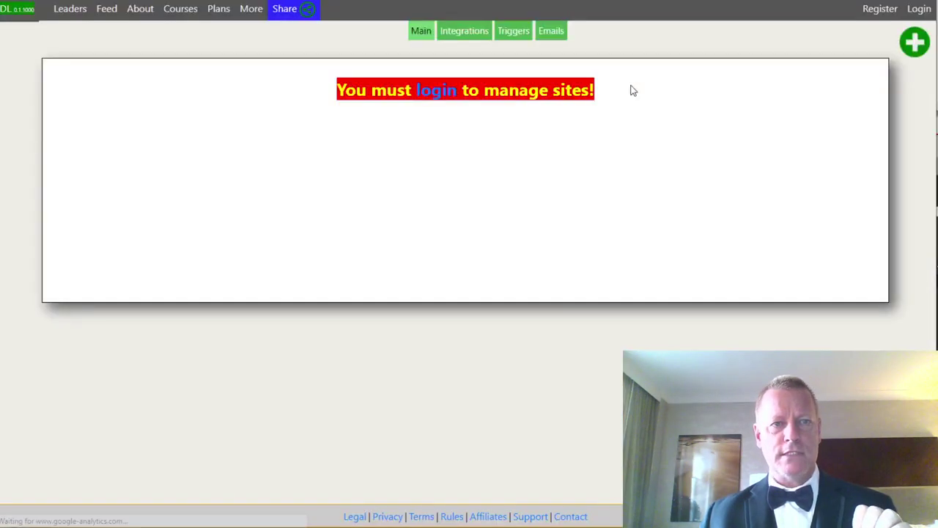
left_click(434, 94)
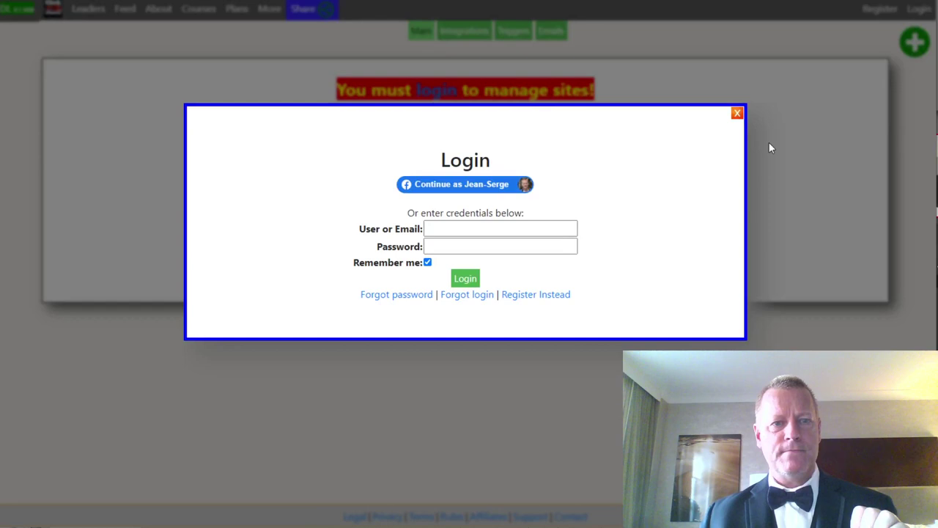
left_click(464, 281)
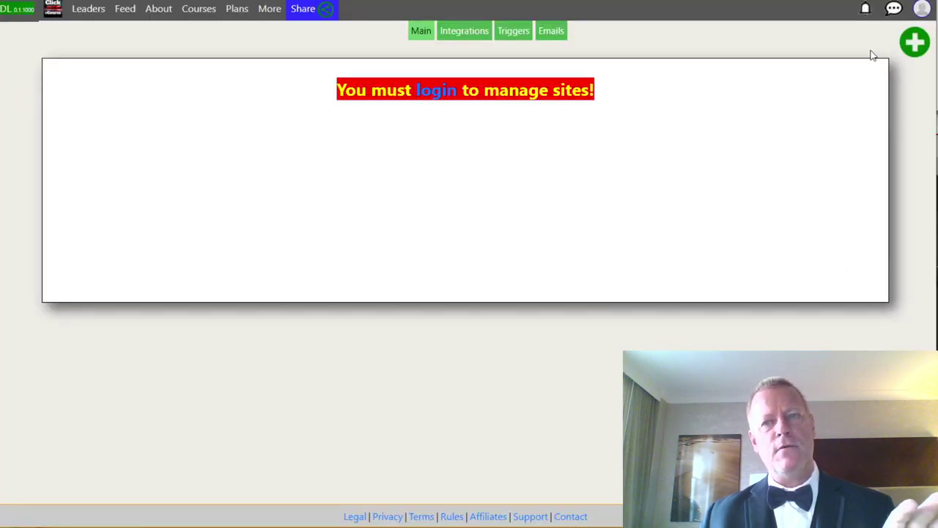
Open the Creating new site form, prefilled with newsite and School - course hosting site.
left_click(922, 10)
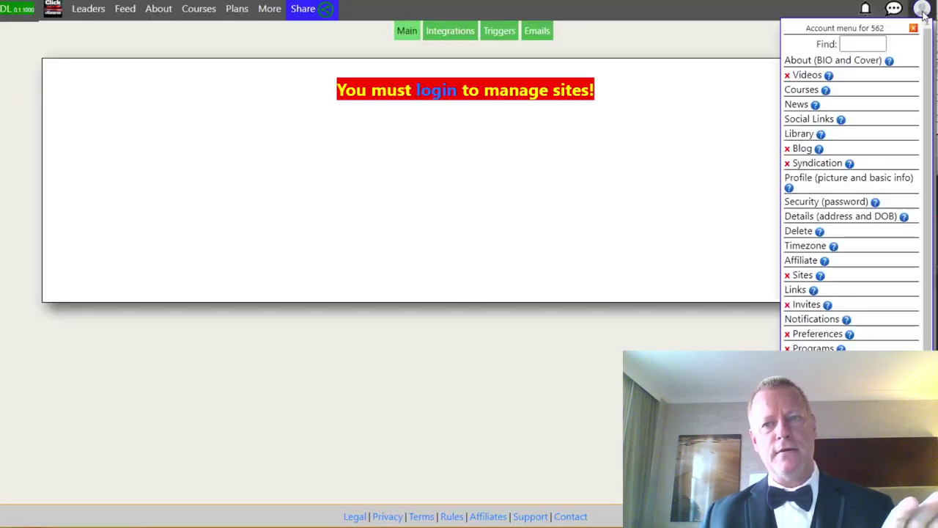
left_click(229, 41)
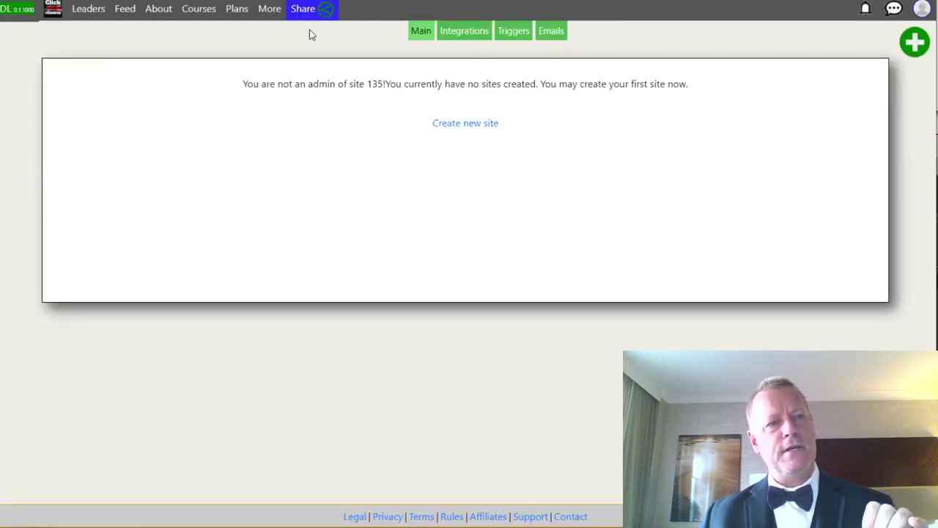
left_click(268, 13)
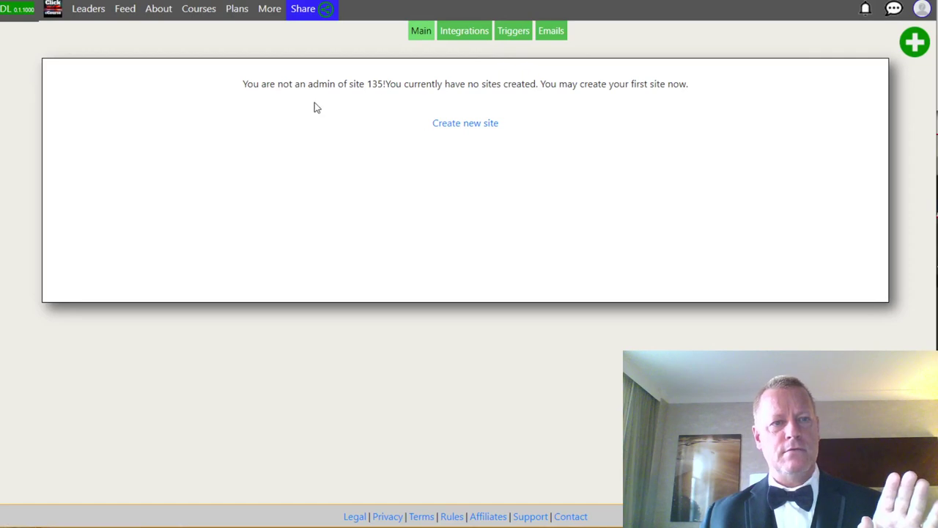
left_click(442, 125)
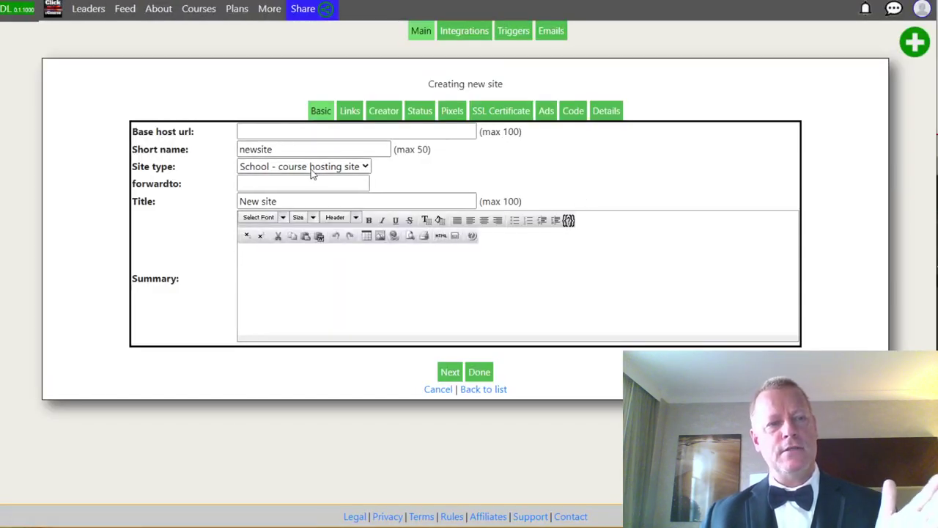
Keep site type School, set base host url myschooljsg.com and short name myschoolcis372.
left_click(308, 170)
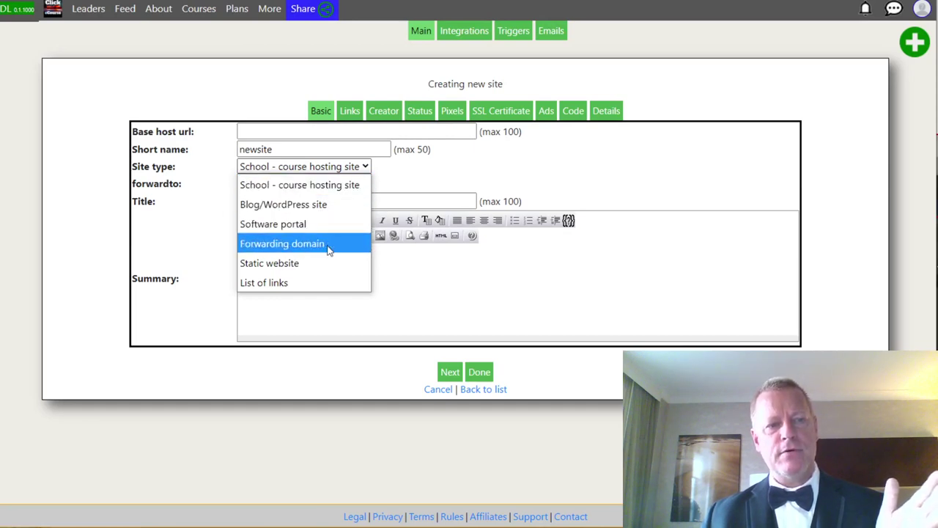
left_click(279, 167)
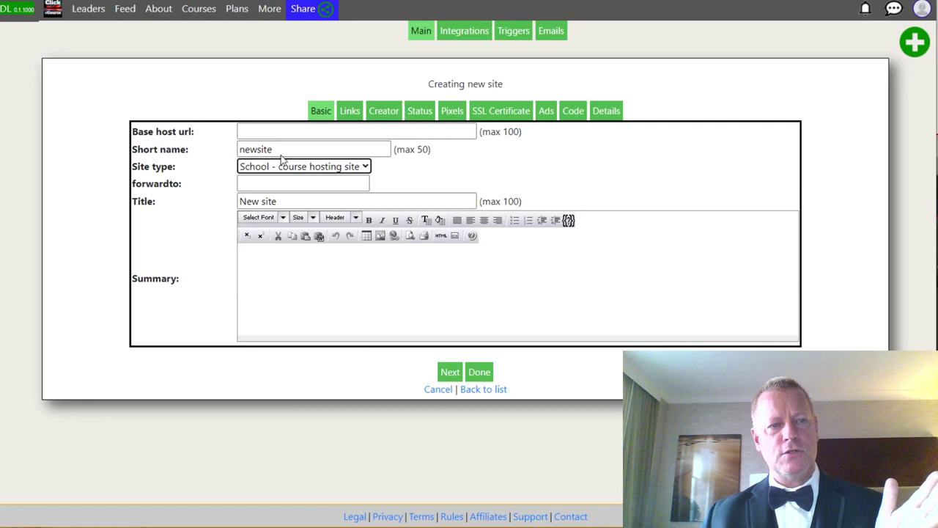
left_click(271, 131)
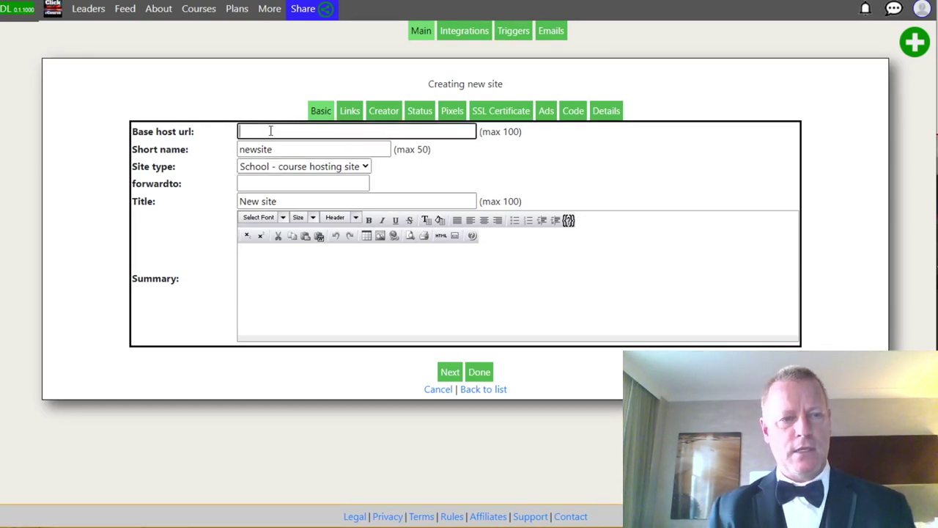
type("my")
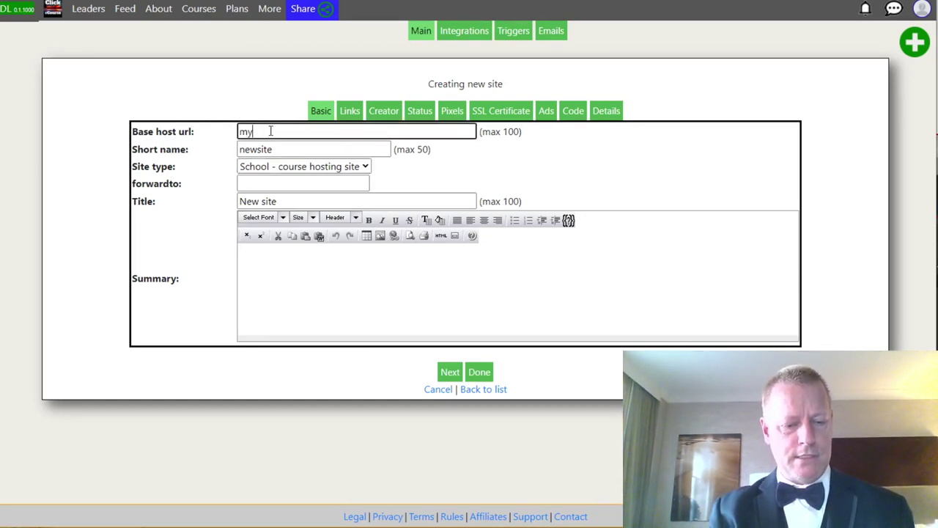
type("schooljsg.com")
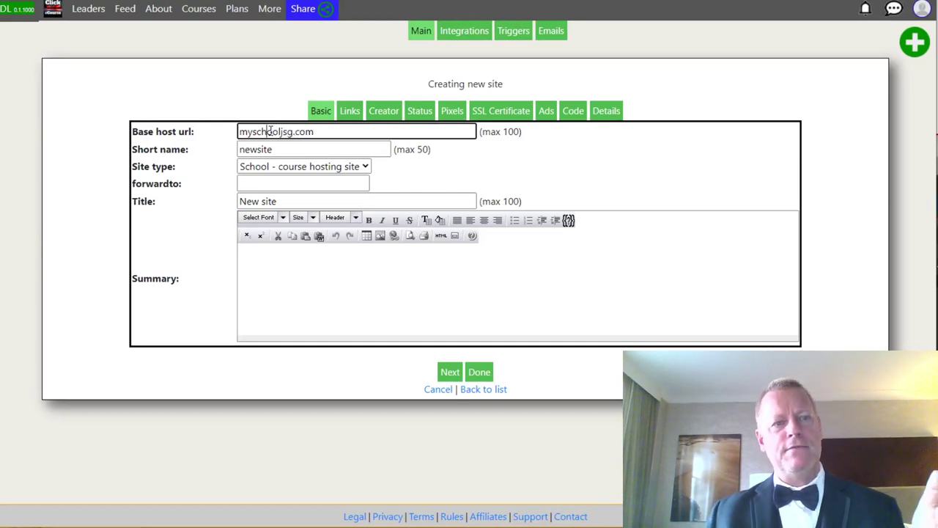
double_click(270, 131)
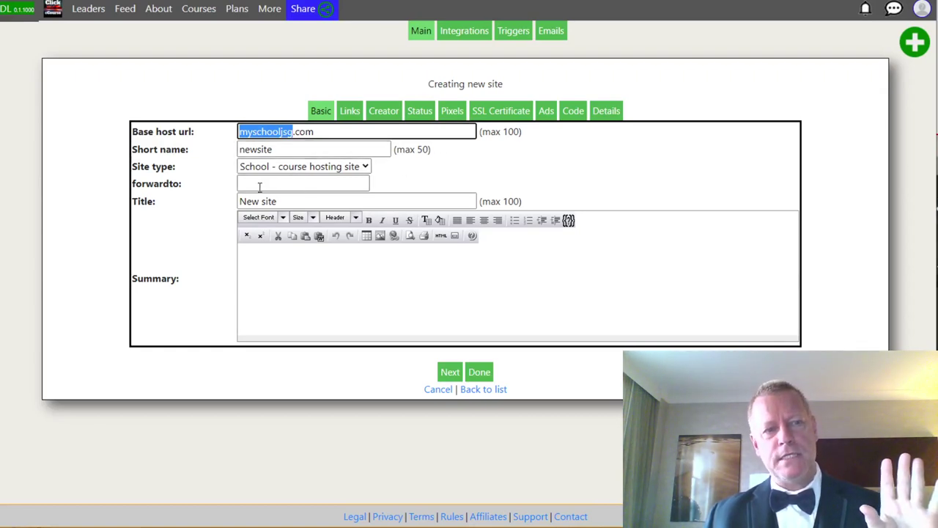
double_click(251, 150)
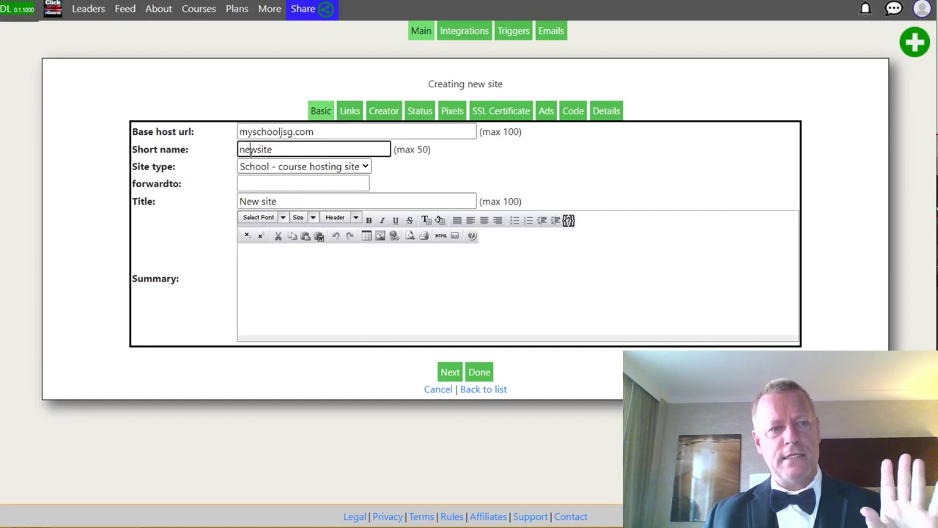
type("mys")
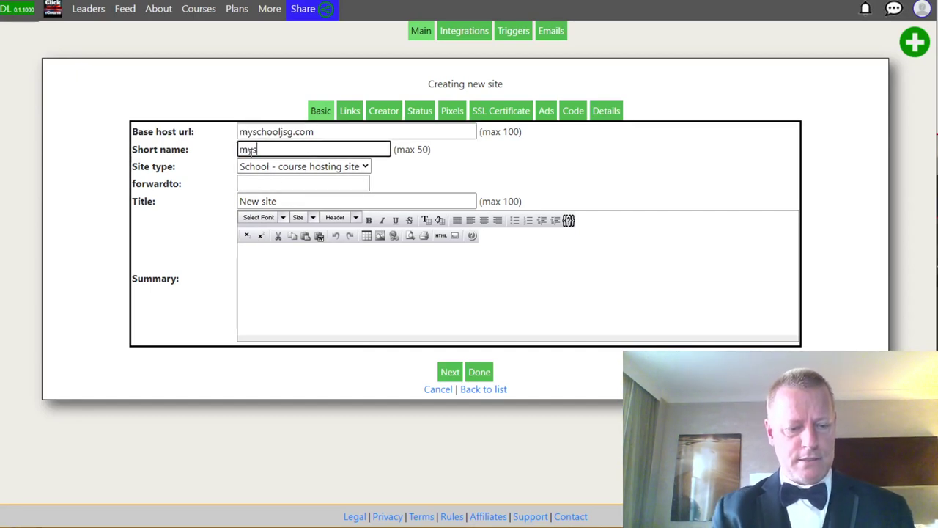
type("choolcis372")
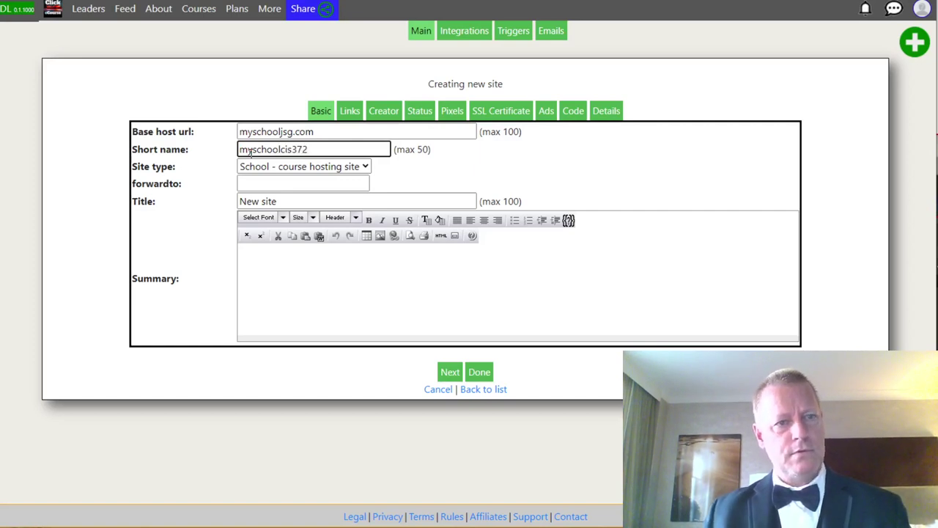
left_click(284, 132)
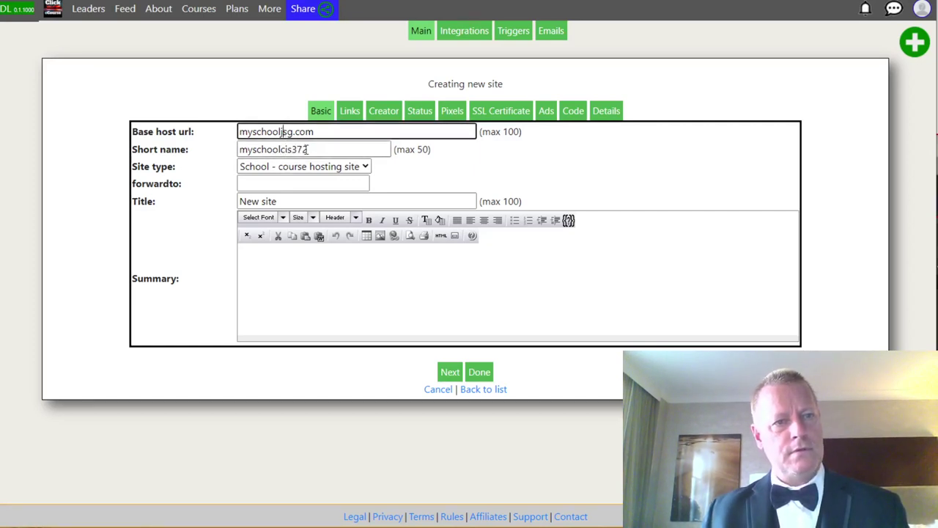
left_click(395, 280)
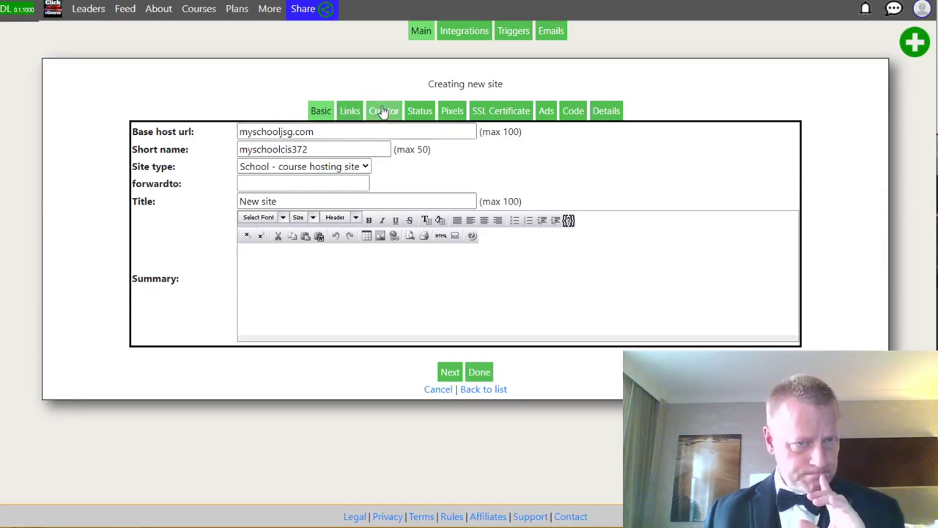
Finish the new-site wizard so the site is saved as #143.
left_click(450, 371)
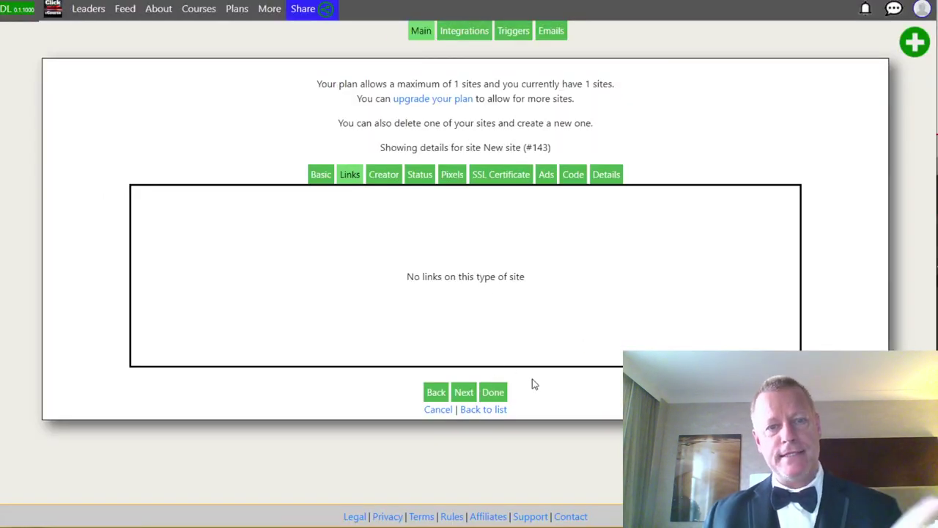
left_click(494, 393)
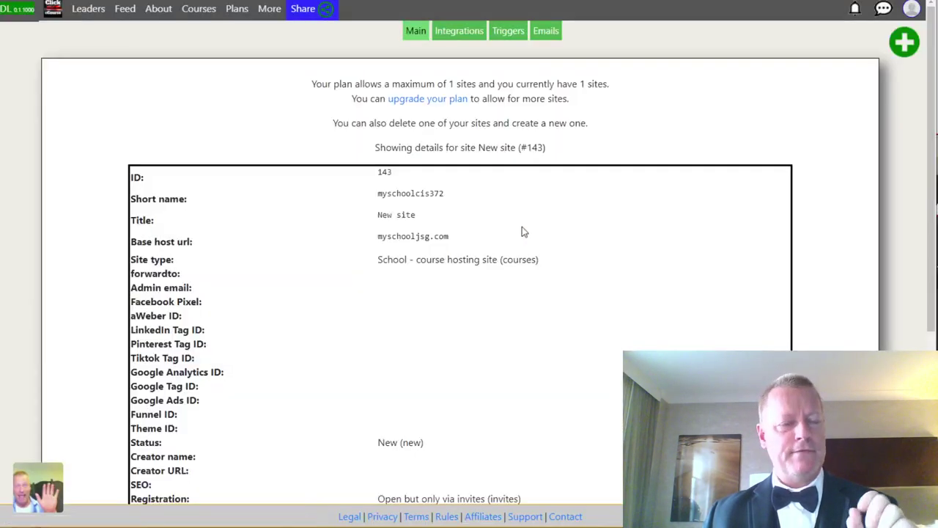
scroll(380, 316, "down", 4)
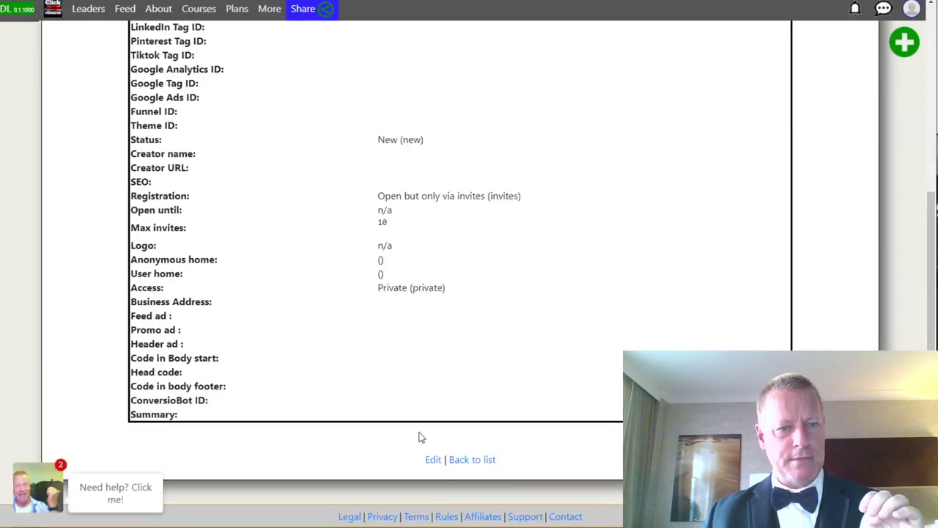
Review the site's Status tab, reopen its Basic settings and highlight the one-site plan limit.
left_click(435, 459)
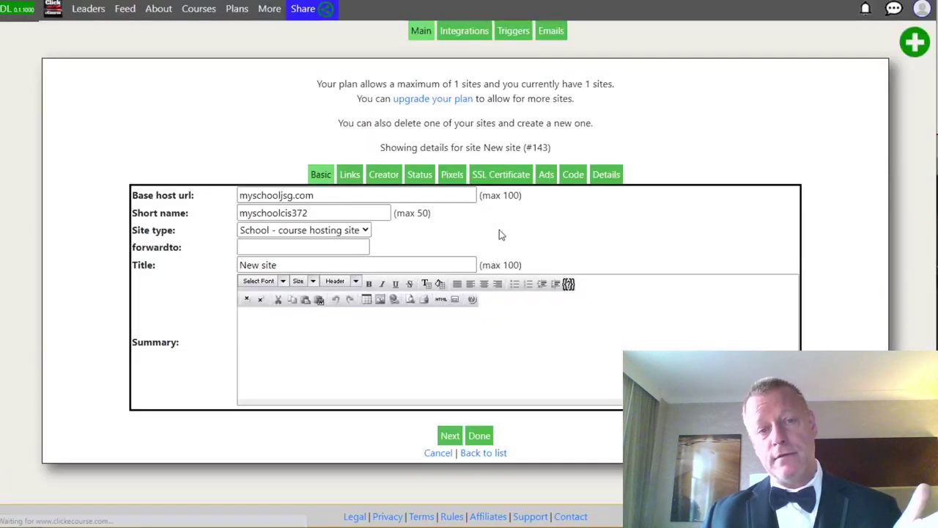
left_click(419, 176)
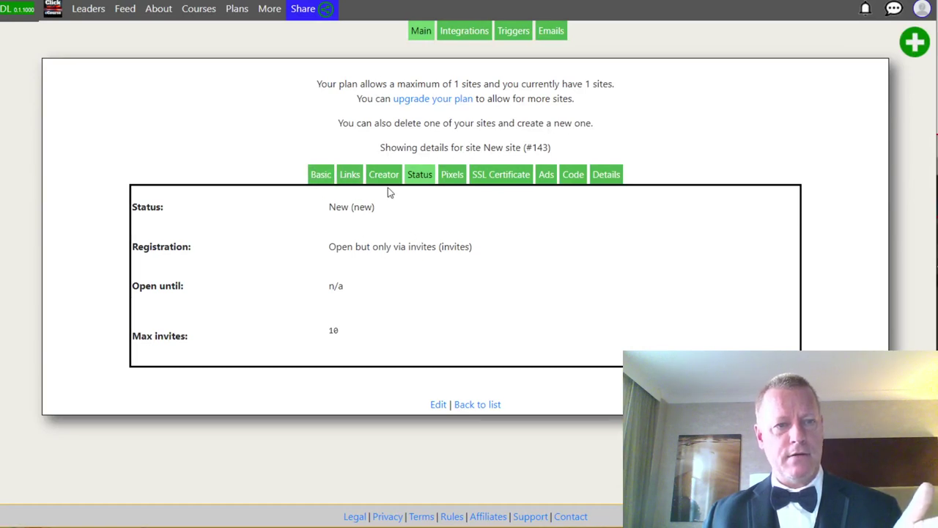
left_click(438, 406)
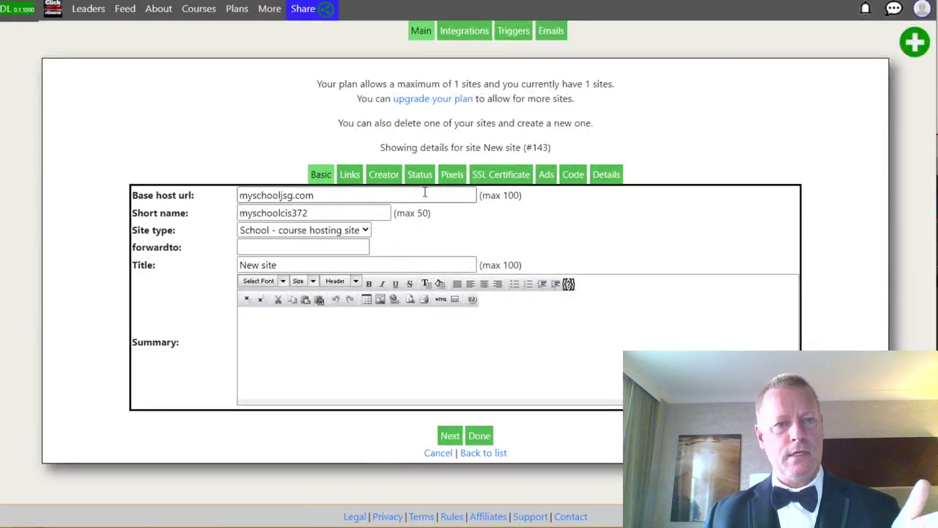
left_click(420, 175)
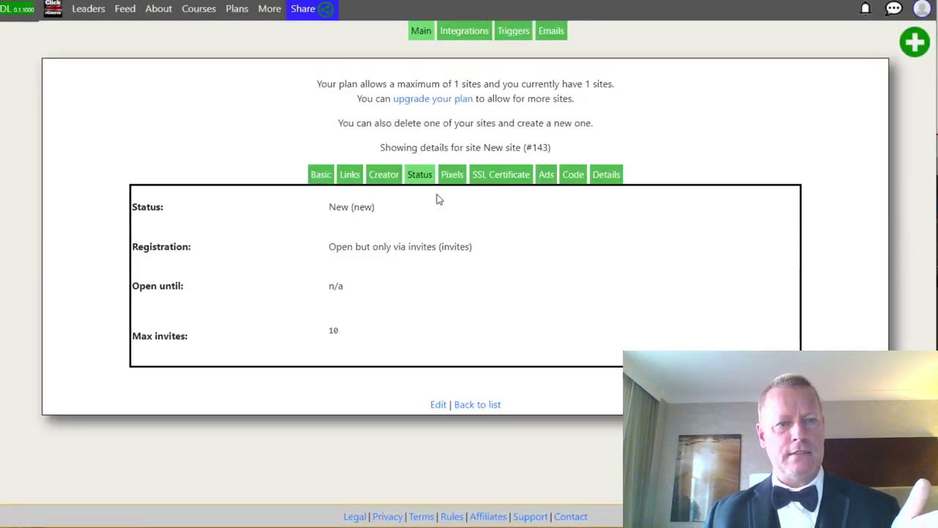
left_click(438, 405)
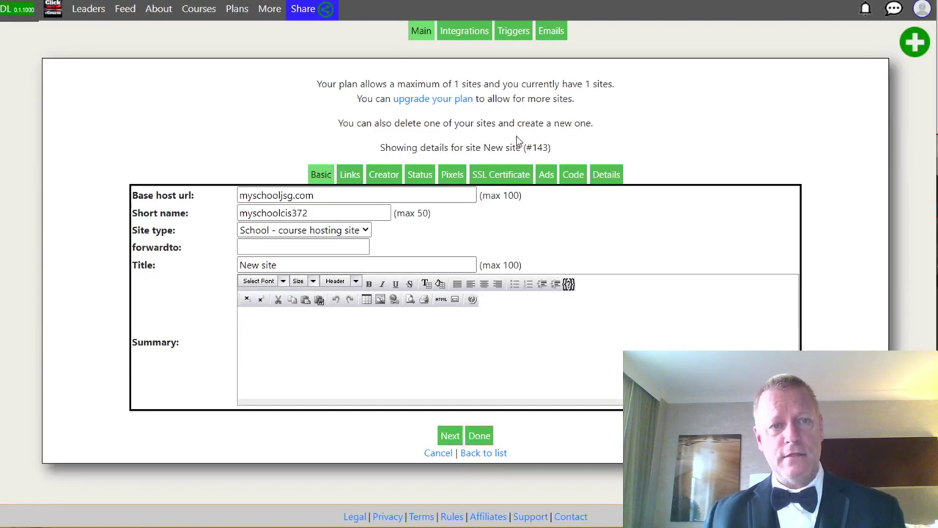
left_click_drag(448, 84, 629, 90)
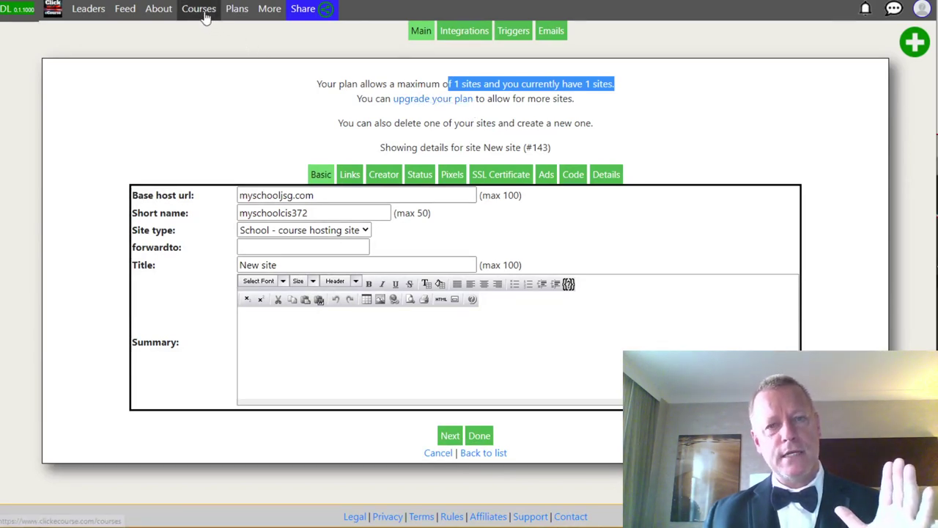
Review Test Course CIS372's access settings (Unlisted, comments allowed), then switch to the feature notes.
left_click(921, 10)
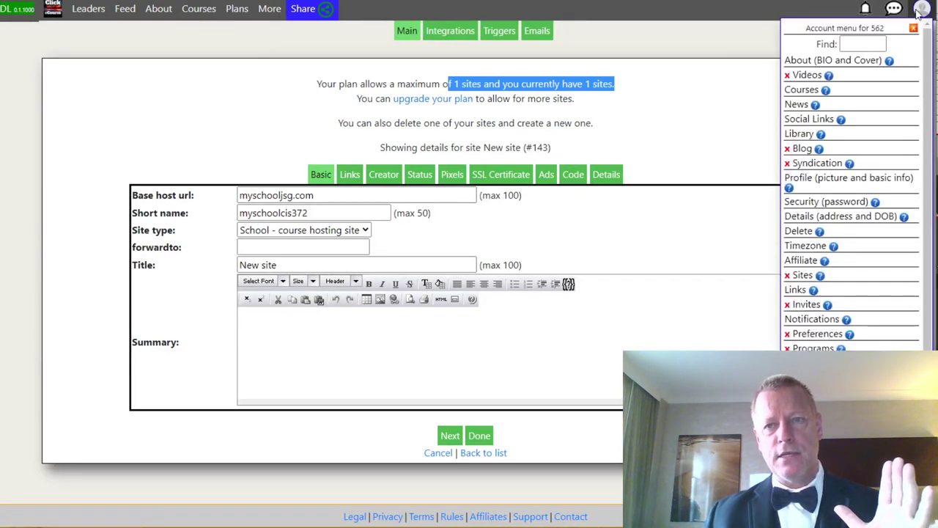
left_click(800, 91)
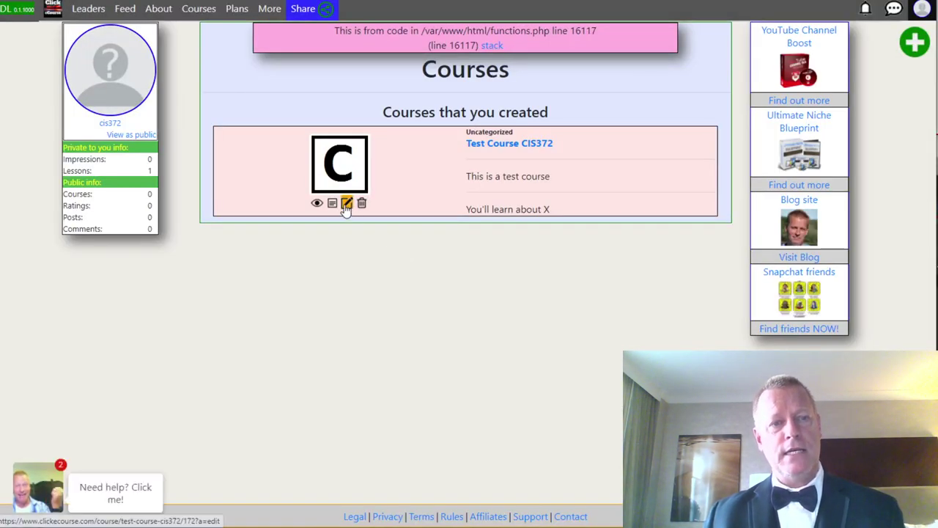
left_click(347, 206)
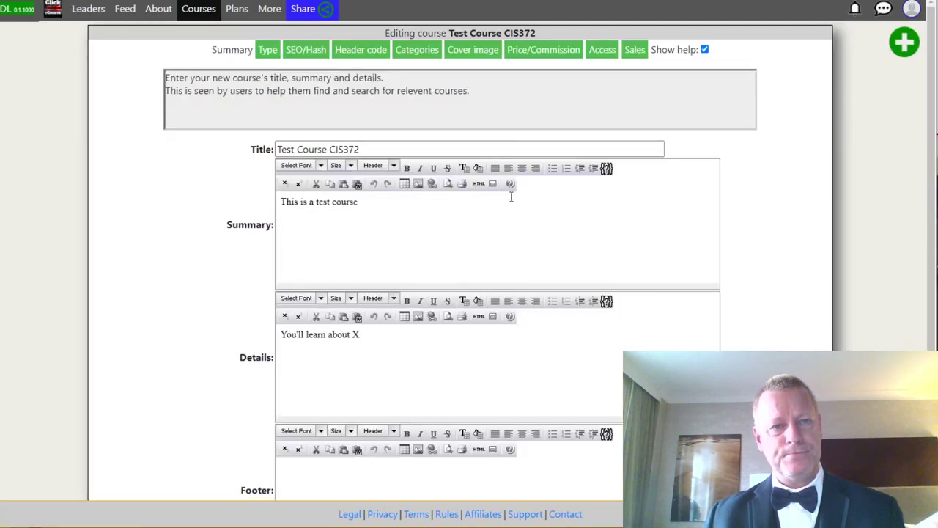
left_click(602, 53)
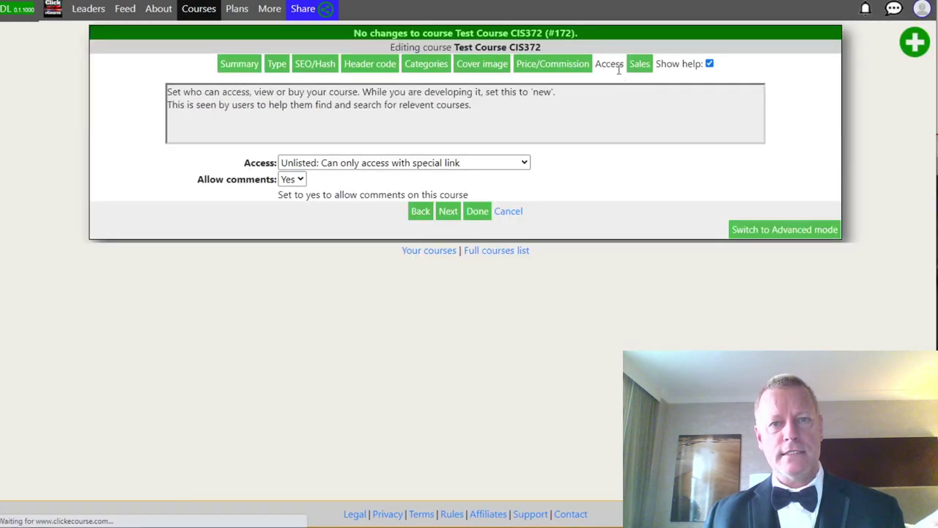
left_click(641, 66)
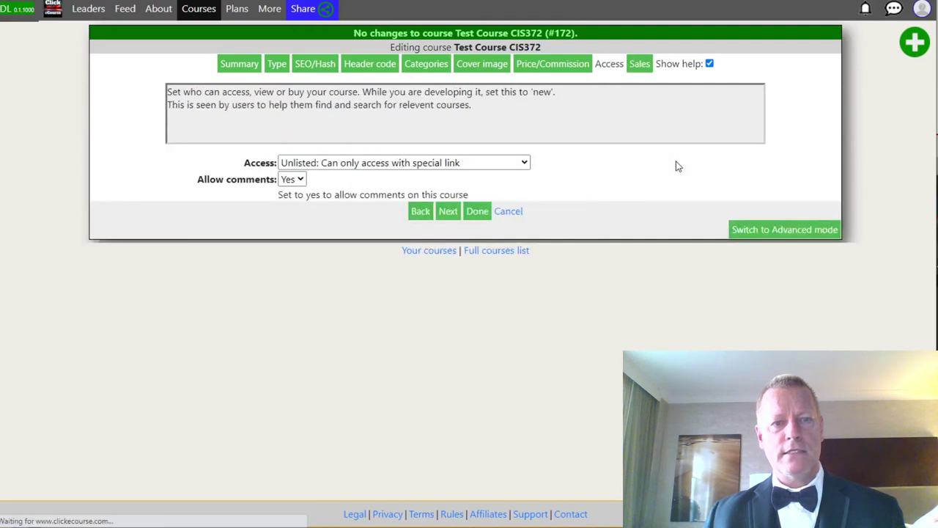
key("alt+Left")
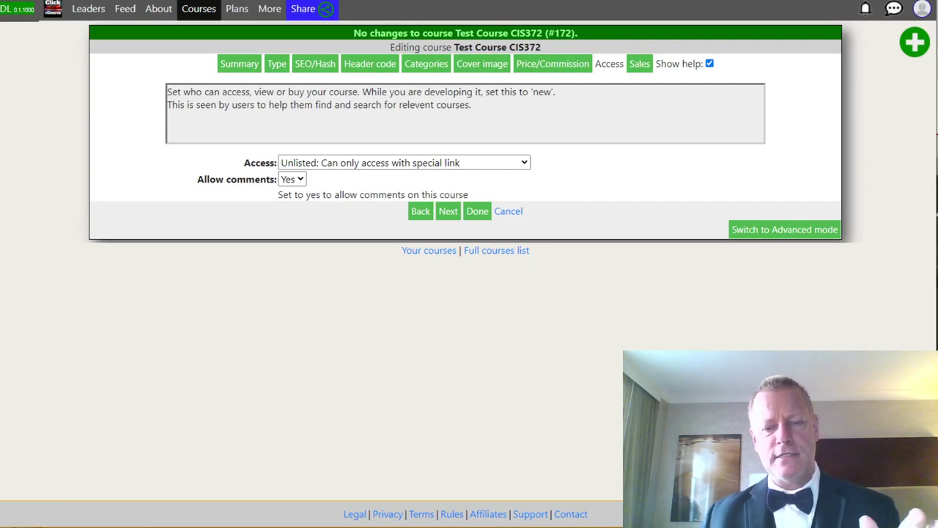
key("alt+Tab")
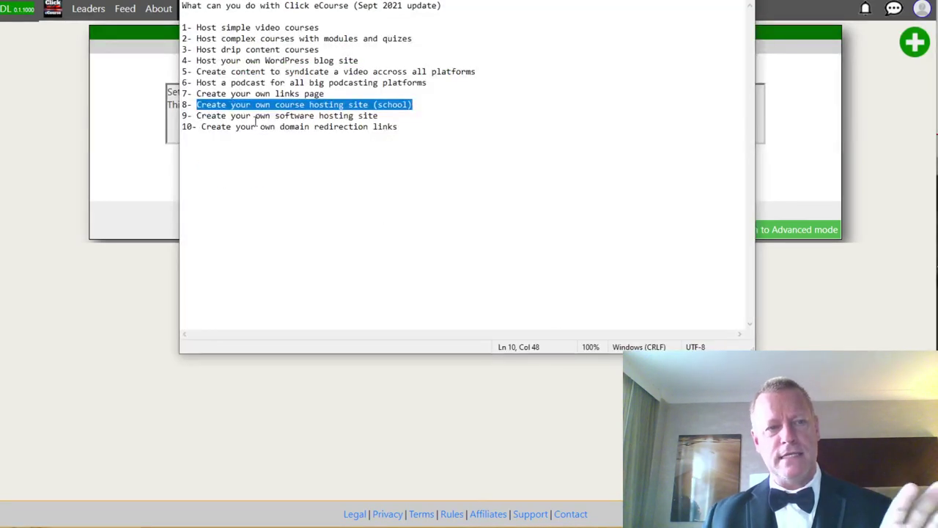
Highlight the software hosting site feature in the Notepad feature list.
left_click(264, 116)
left_click_drag(198, 116, 388, 115)
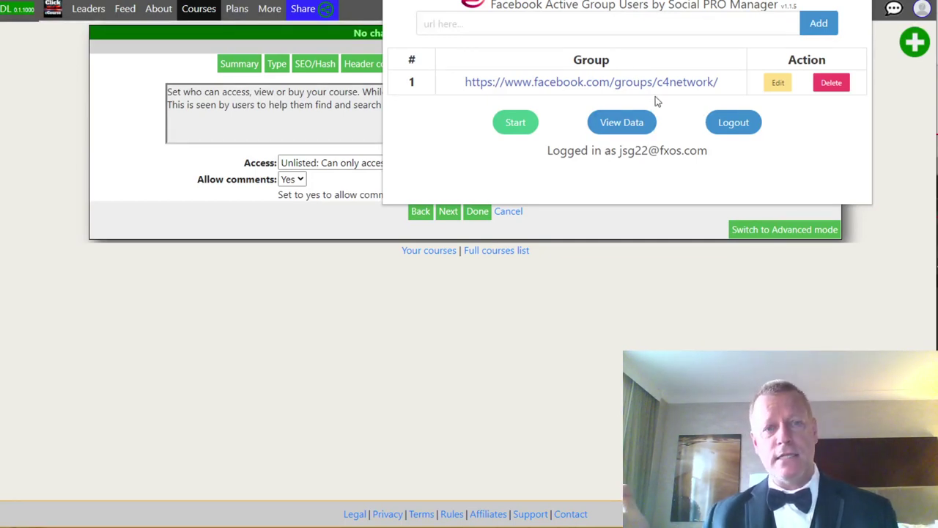
Point out the logged-in account, log out of Social PRO Manager and focus the email field.
left_click_drag(610, 164, 735, 164)
left_click(731, 162)
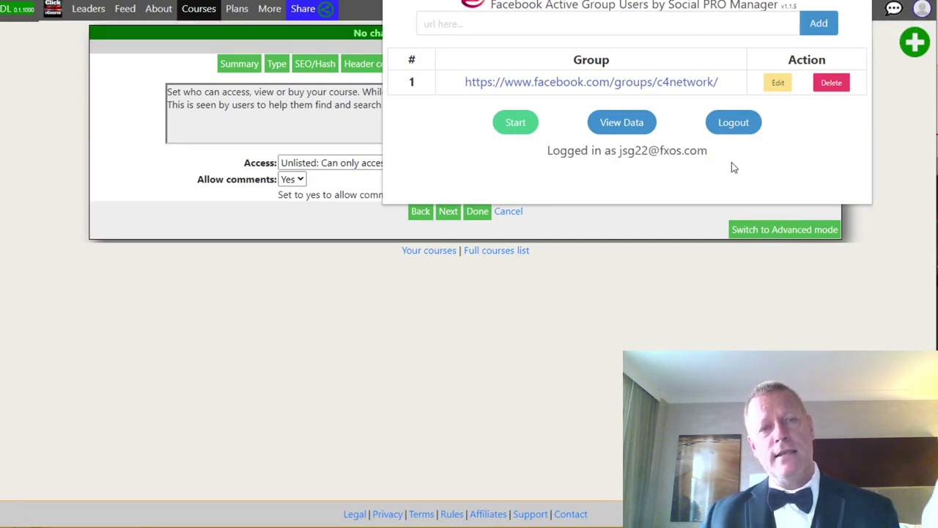
left_click(740, 126)
left_click(480, 28)
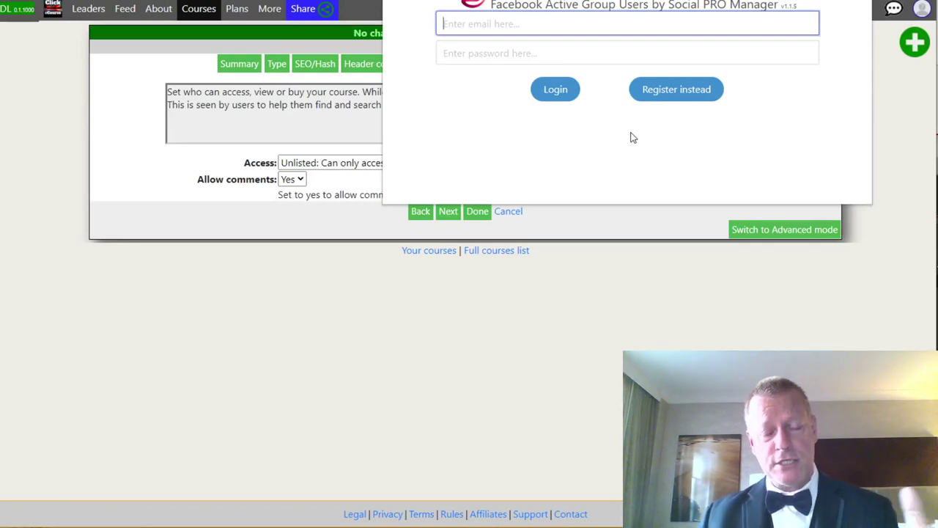
Highlight the domain redirection links feature in the notes, then return to the course editor.
key("alt+Tab")
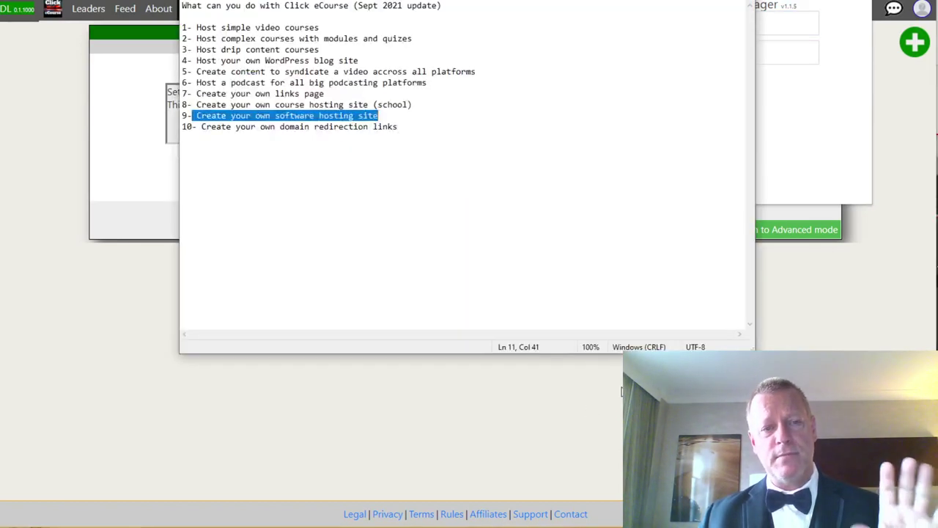
left_click_drag(202, 127, 417, 138)
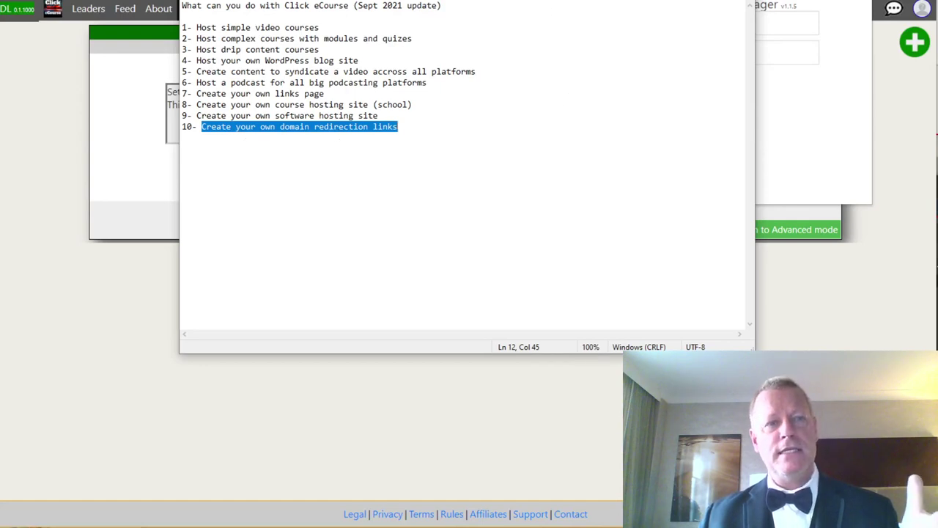
key("alt+Tab")
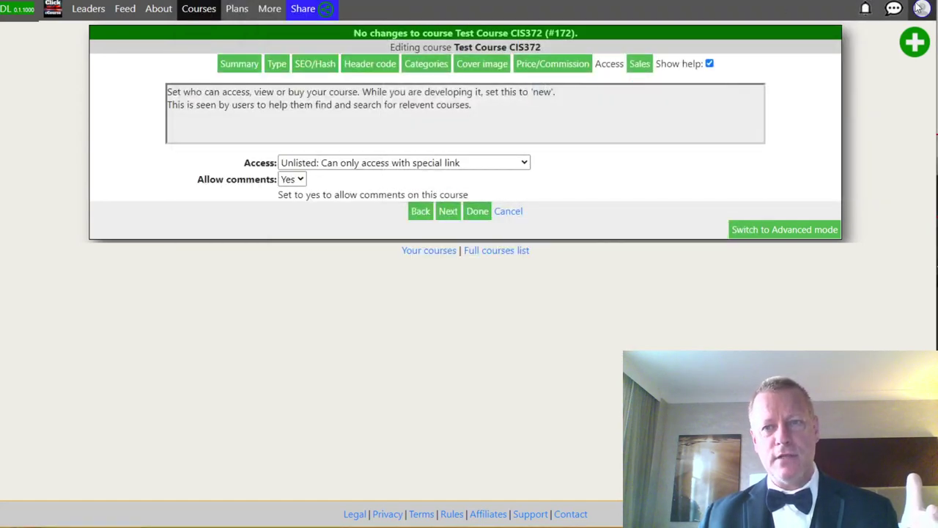
Log out of Click eCourse and log back in with Facebook.
left_click(920, 9)
scroll(890, 268, "down", 1)
left_click(821, 351)
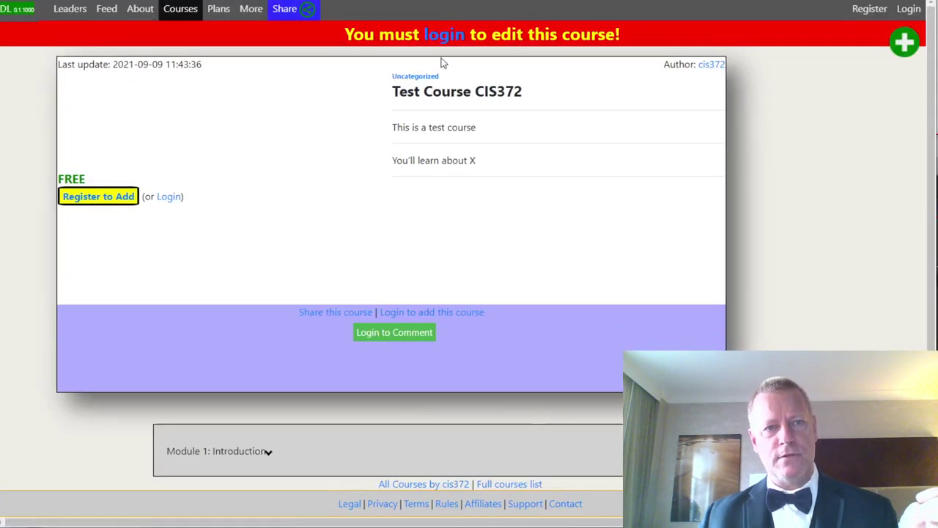
left_click(445, 36)
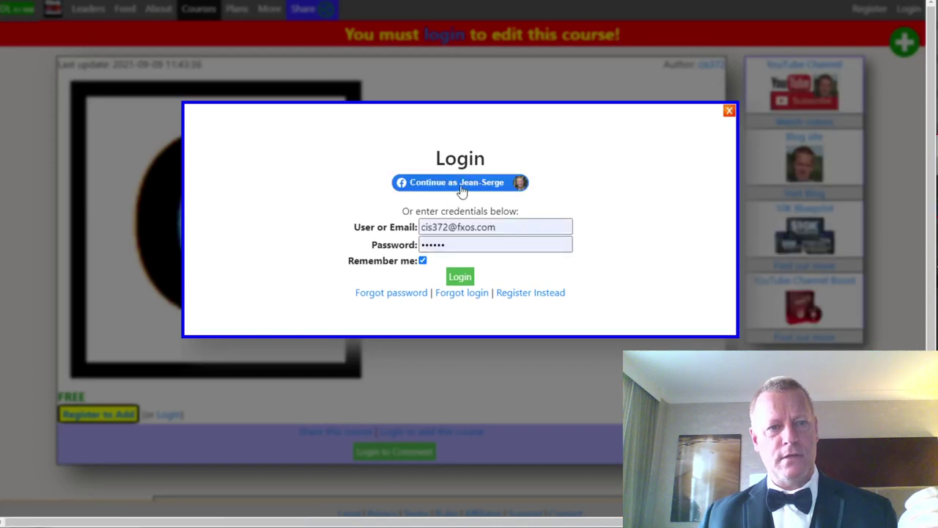
left_click(460, 183)
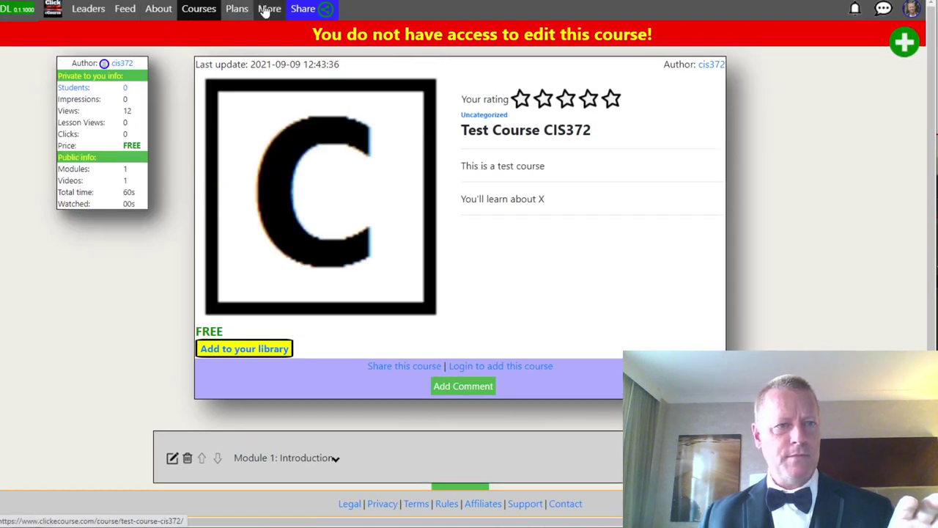
From More > Sites, open the JSGagnon Forward site (#136) for editing.
left_click(266, 11)
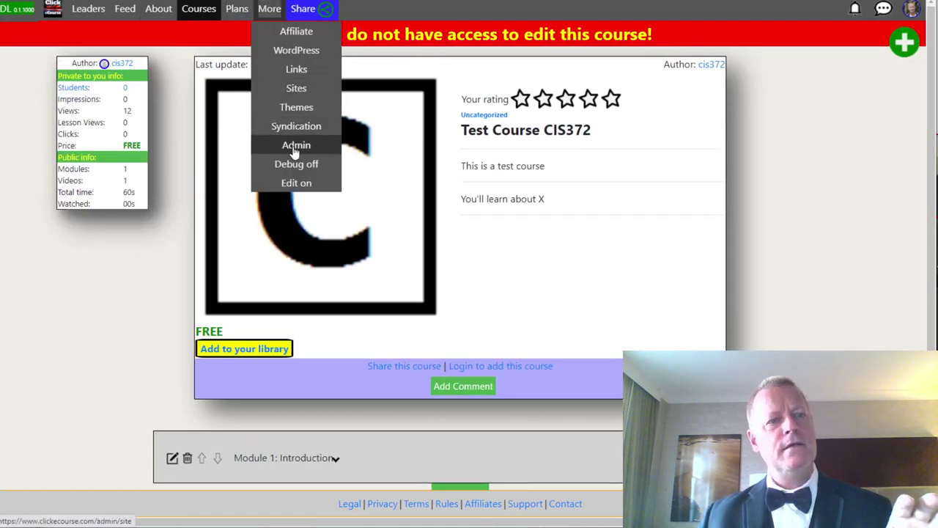
left_click(305, 91)
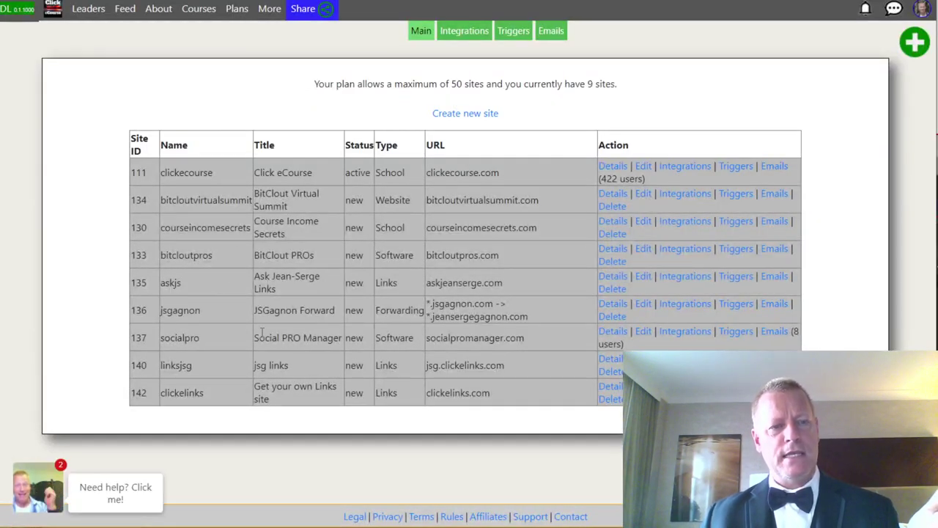
left_click_drag(274, 310, 354, 310)
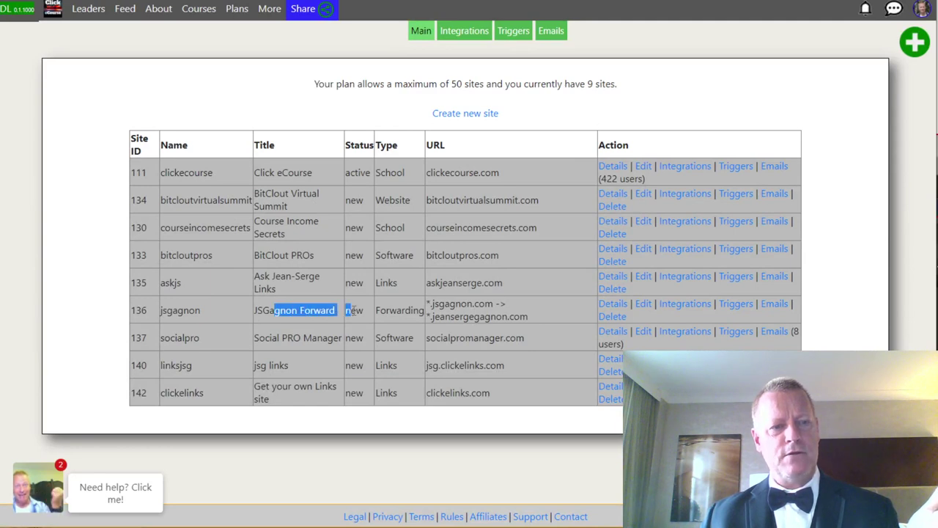
left_click(354, 310)
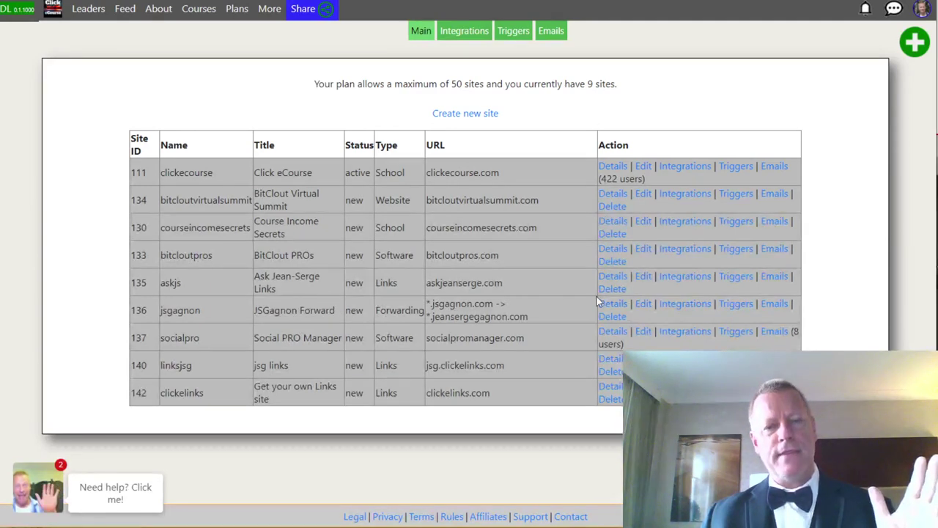
left_click(642, 304)
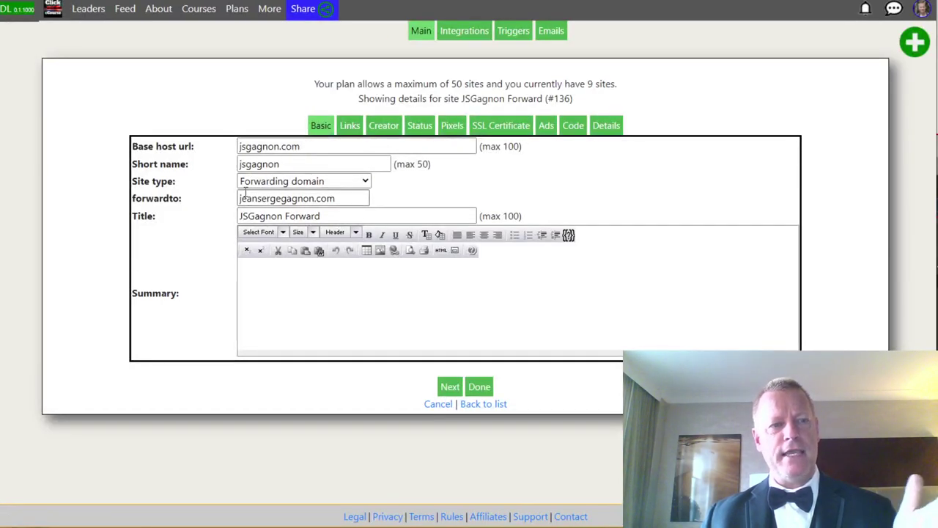
Highlight short name jsgagnon, base host jsgagnon.com and the forwardto target, then open a new tab's bookmarks.
left_click(247, 164)
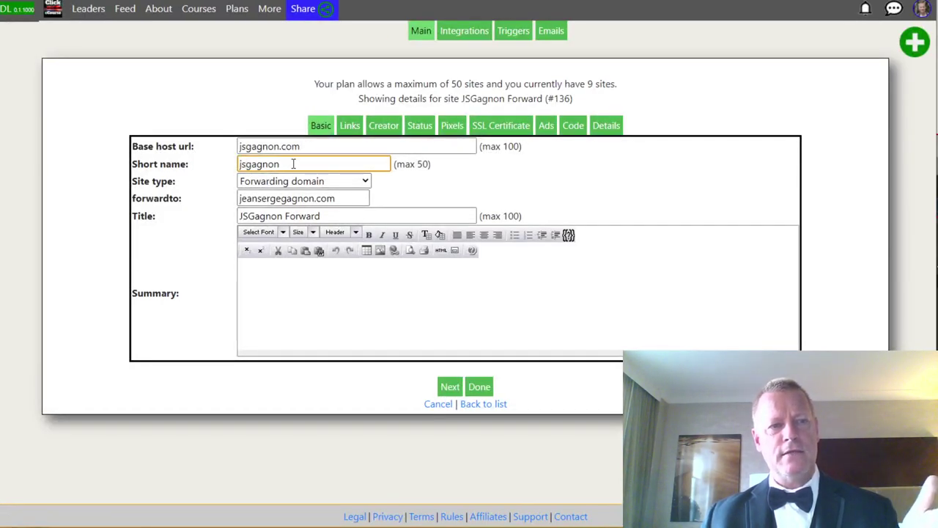
left_click_drag(296, 163, 212, 168)
left_click(266, 146)
left_click_drag(301, 145, 216, 154)
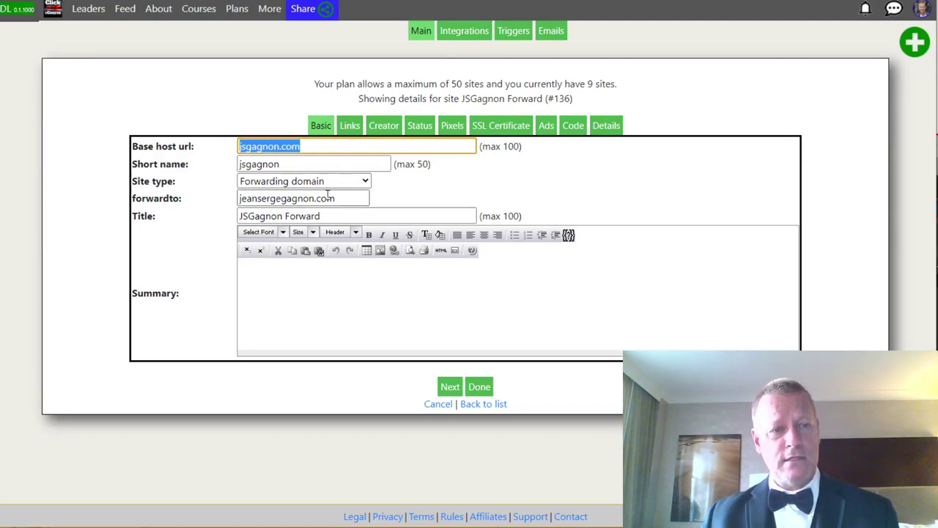
double_click(288, 198)
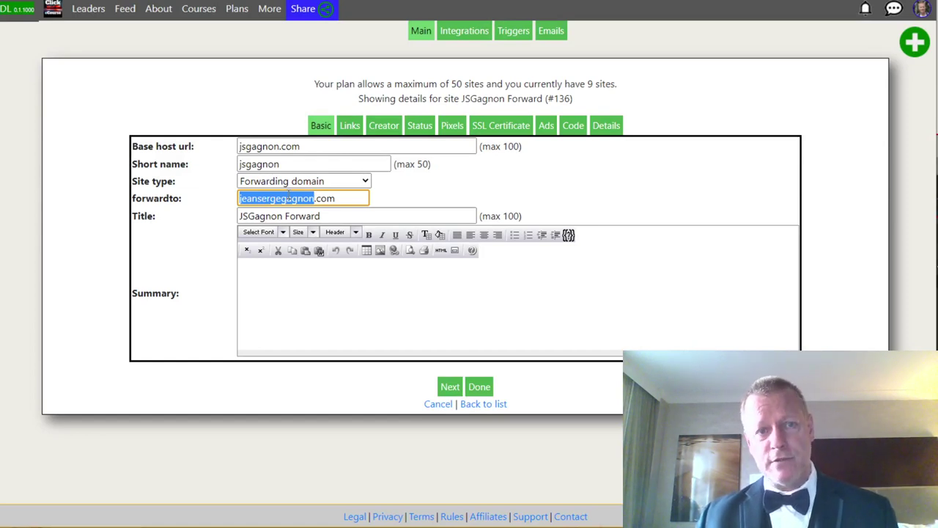
left_click_drag(245, 165, 307, 170)
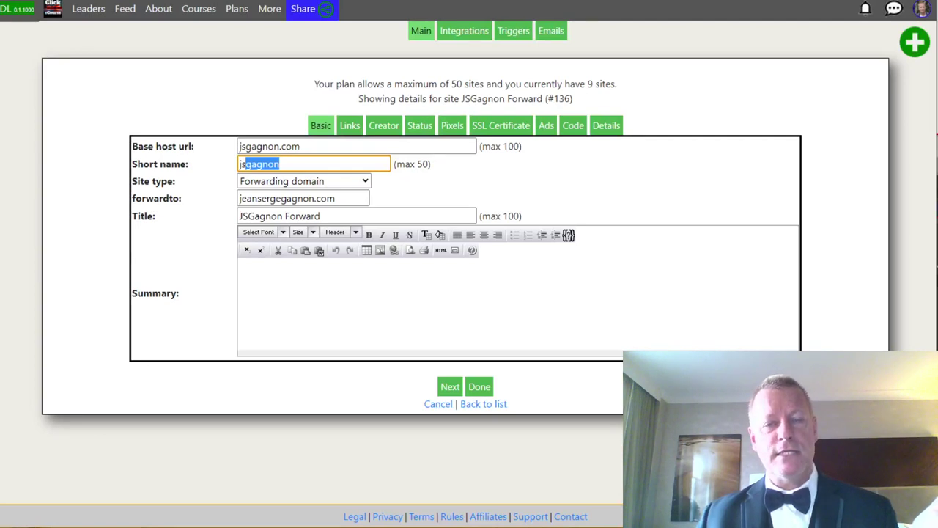
key("ctrl+t")
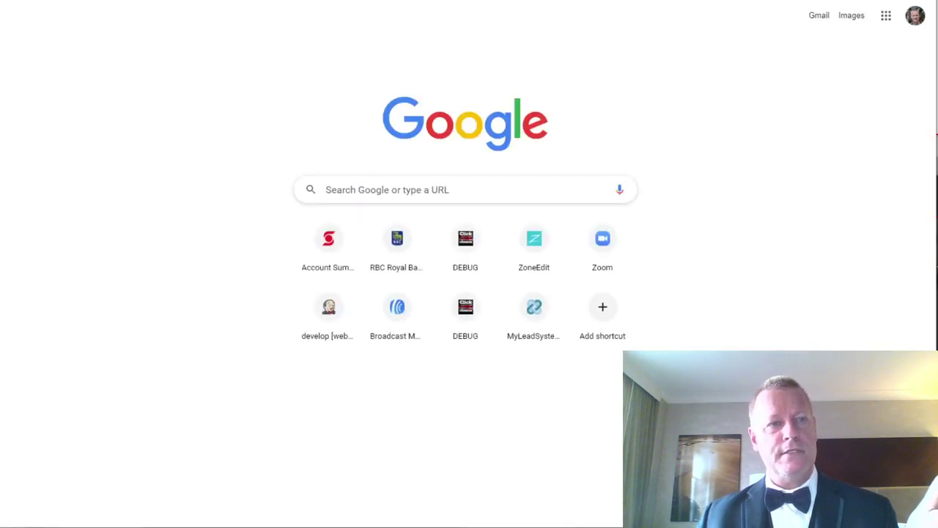
left_click(213, 0)
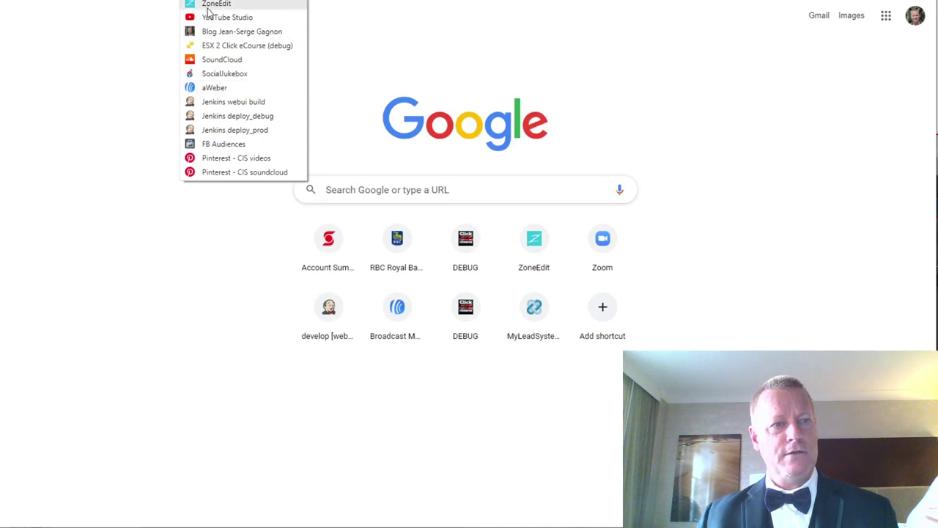
Log in to ZoneEdit from its bookmark and scroll the 63-domain list to jeansergegagnon.com.
left_click(207, 8)
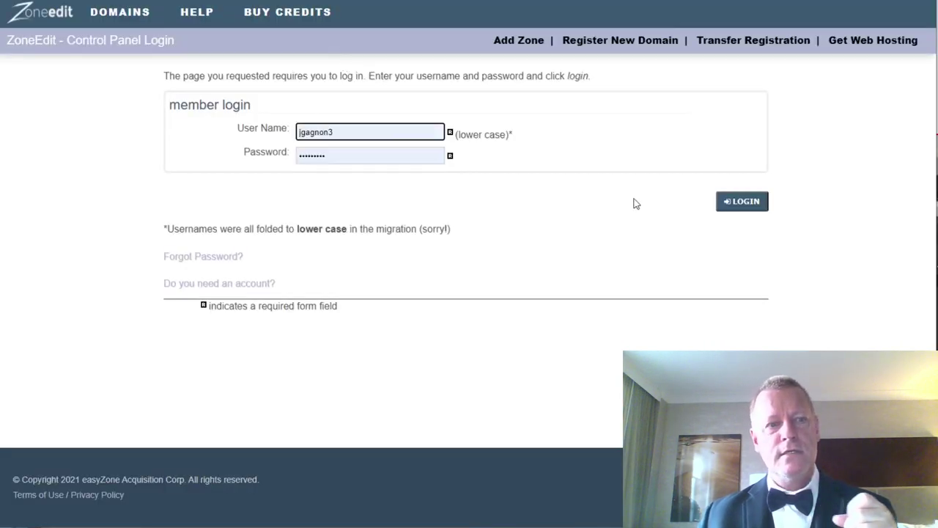
left_click(754, 207)
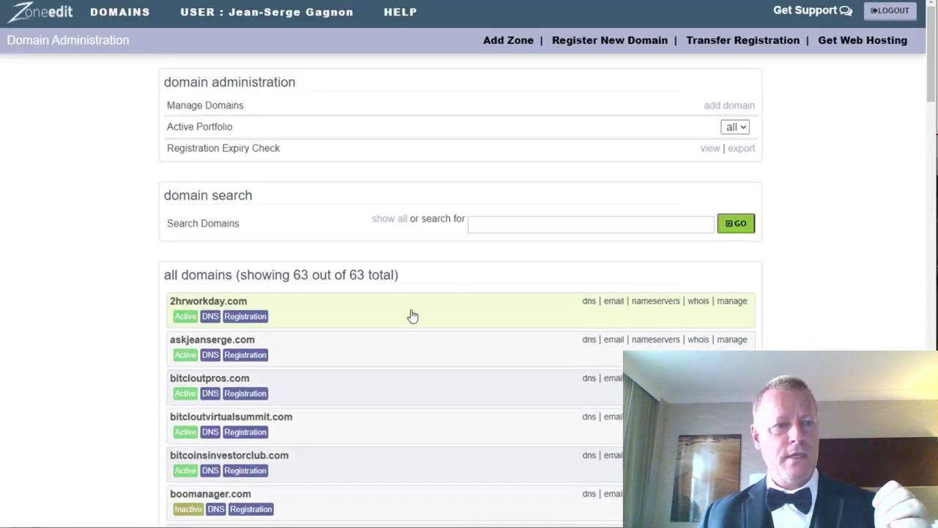
scroll(316, 210, "down", 3)
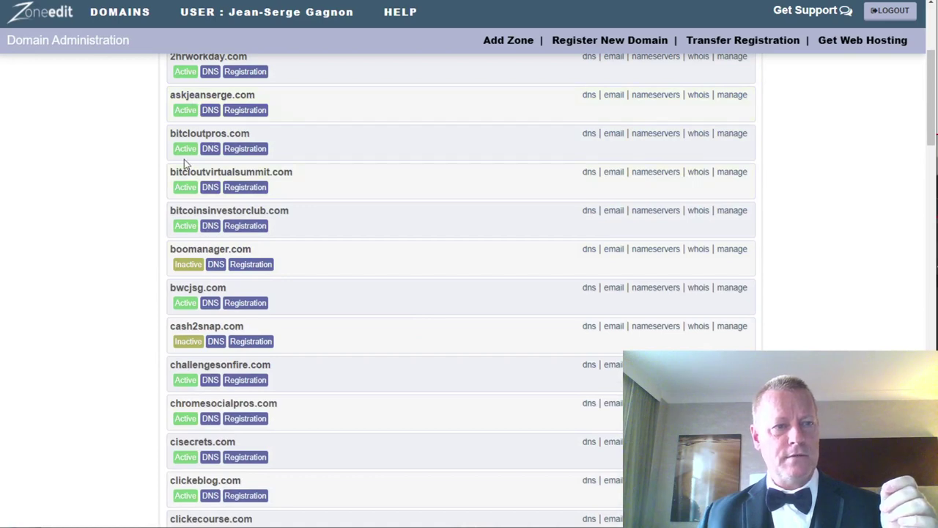
scroll(246, 300, "down", 10)
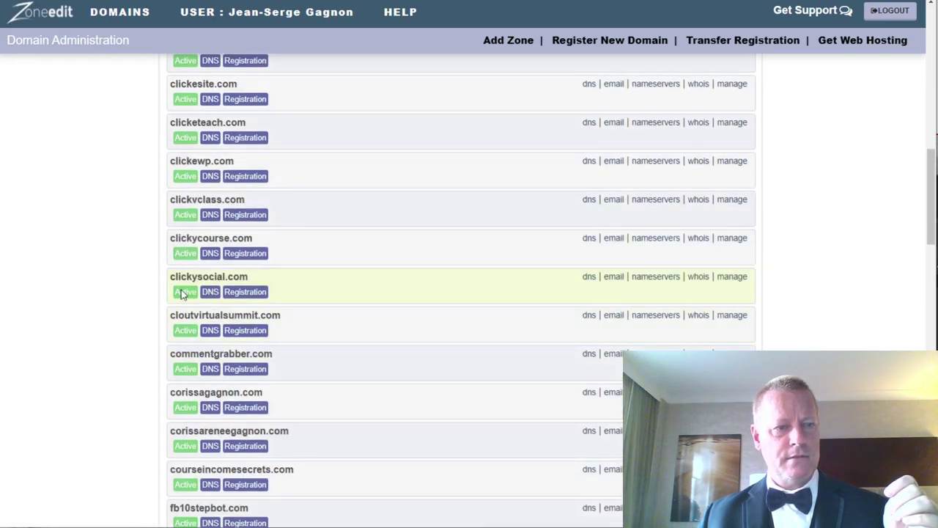
scroll(272, 408, "down", 2)
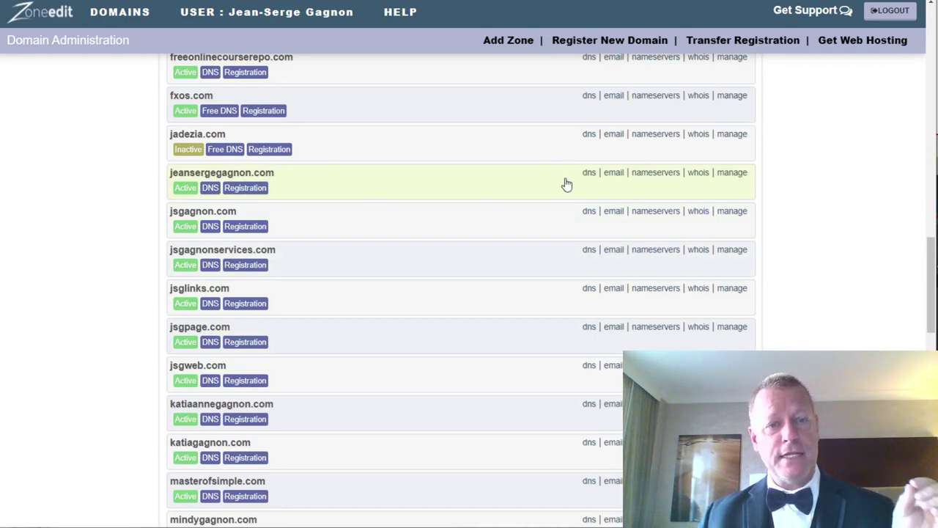
left_click(589, 176)
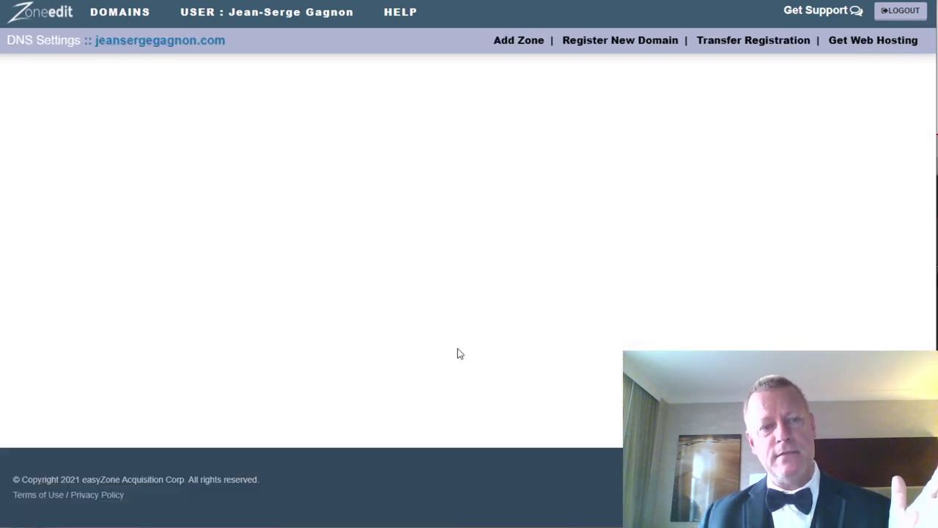
scroll(374, 339, "down", 10)
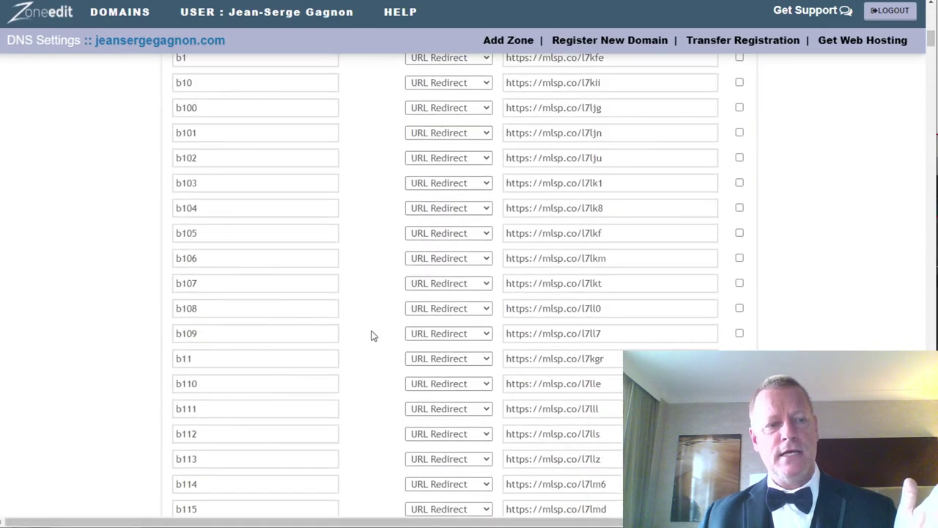
scroll(371, 335, "down", 2)
scroll(192, 291, "down", 15)
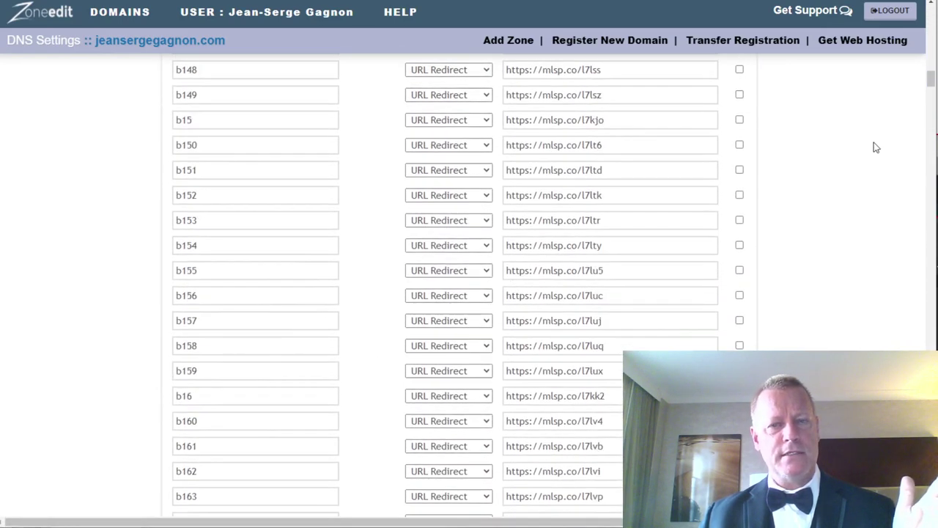
left_click_drag(931, 81, 930, 385)
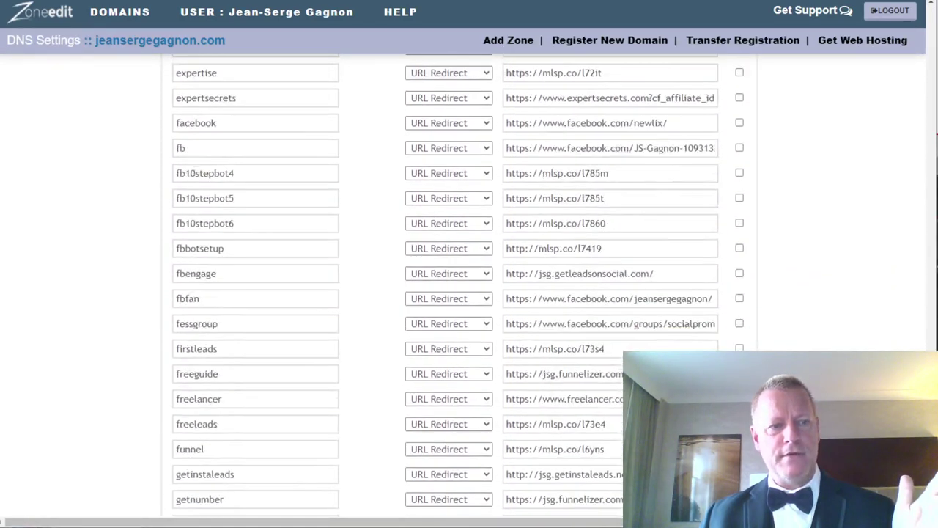
double_click(191, 352)
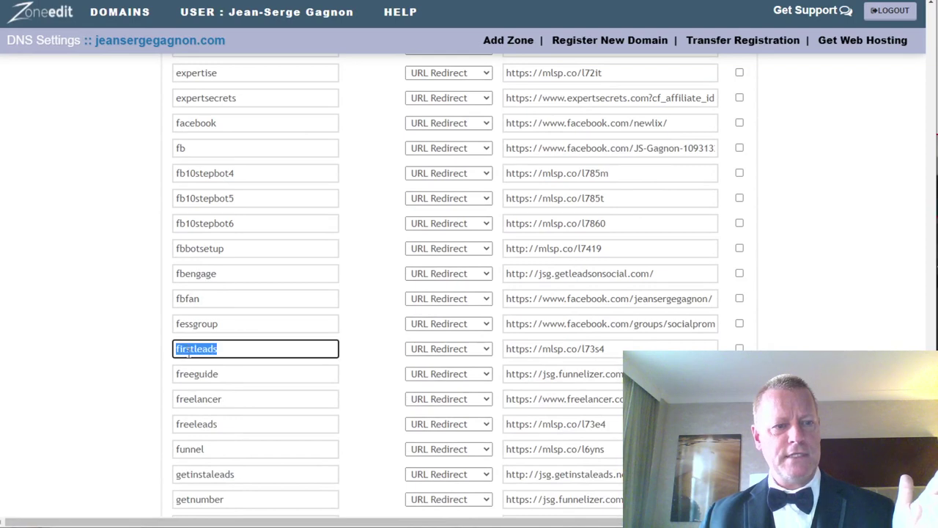
double_click(196, 377)
double_click(204, 403)
double_click(199, 426)
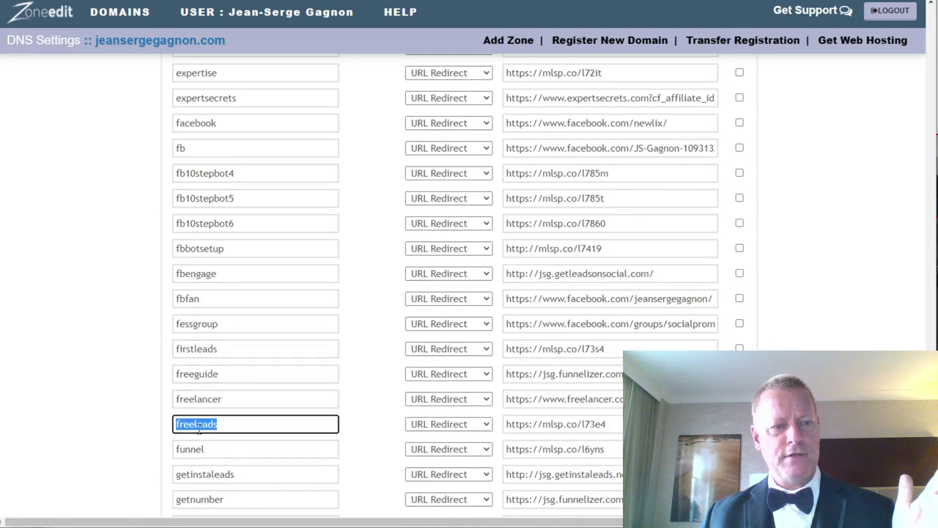
double_click(192, 450)
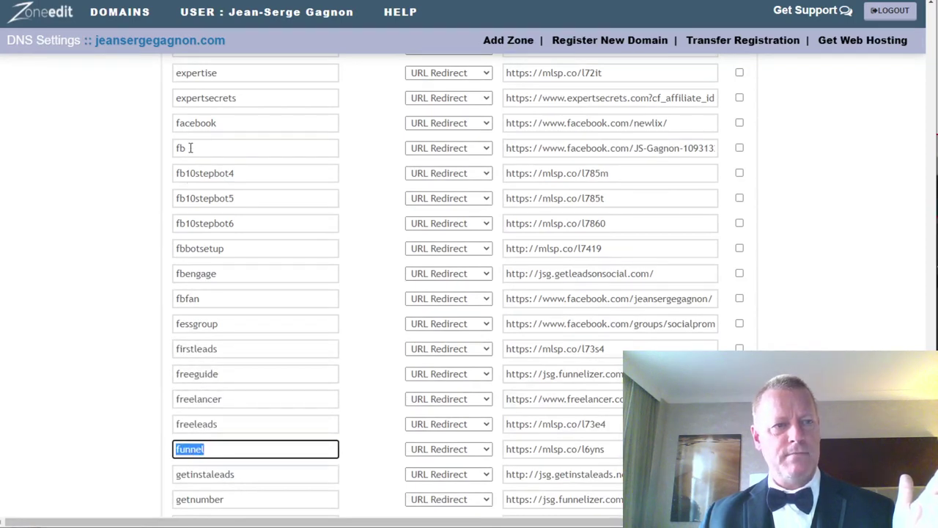
double_click(195, 123)
scroll(209, 198, "up", 3)
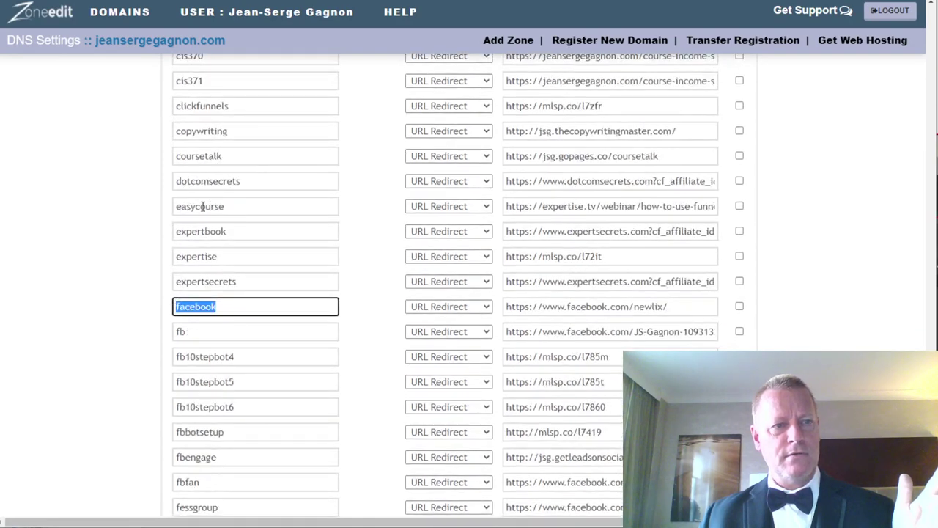
double_click(203, 208)
double_click(194, 157)
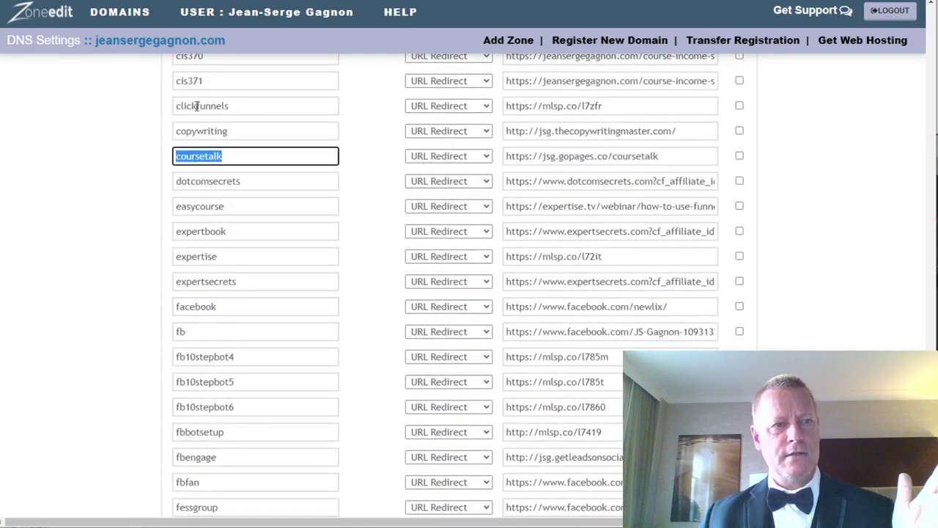
scroll(209, 326, "up", 3)
scroll(209, 327, "down", 6)
scroll(207, 320, "down", 5)
left_click(182, 258)
double_click(181, 258)
double_click(220, 310)
double_click(205, 333)
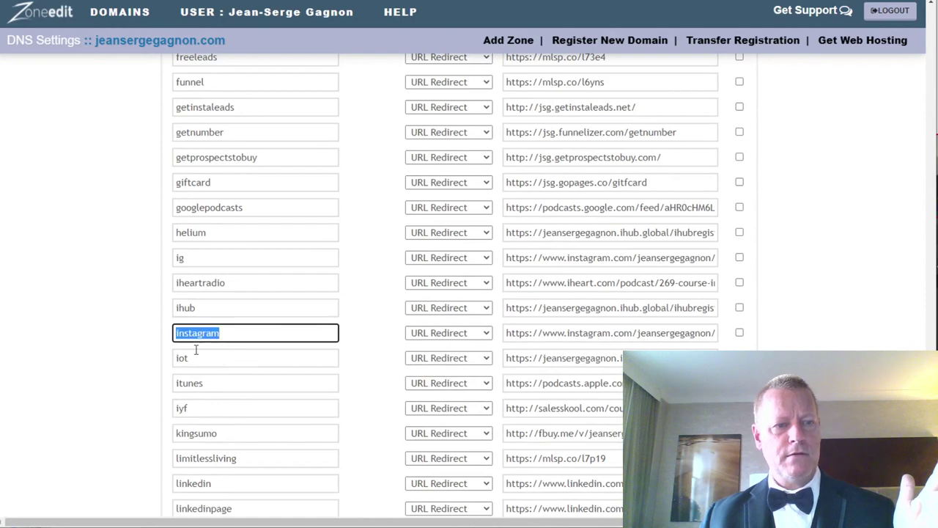
scroll(212, 340, "down", 3)
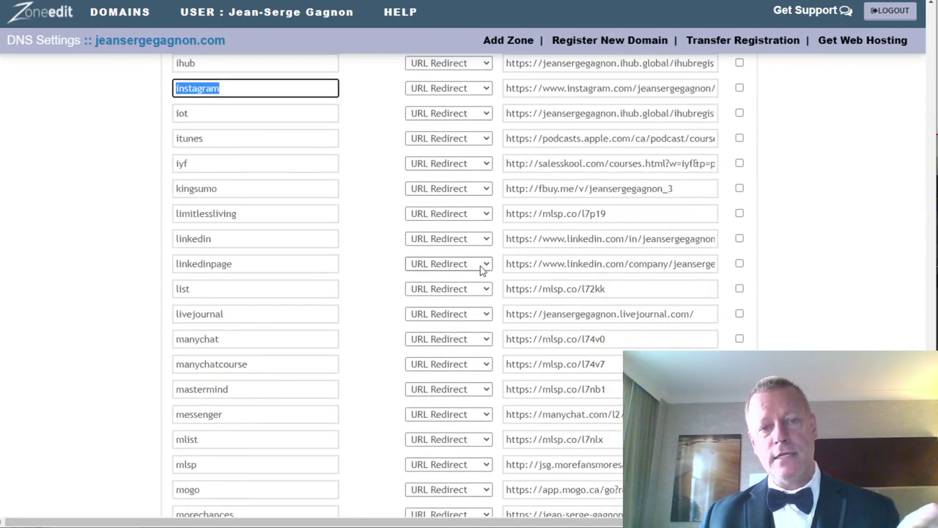
left_click_drag(511, 220, 629, 228)
left_click_drag(555, 188, 650, 188)
left_click_drag(568, 138, 661, 138)
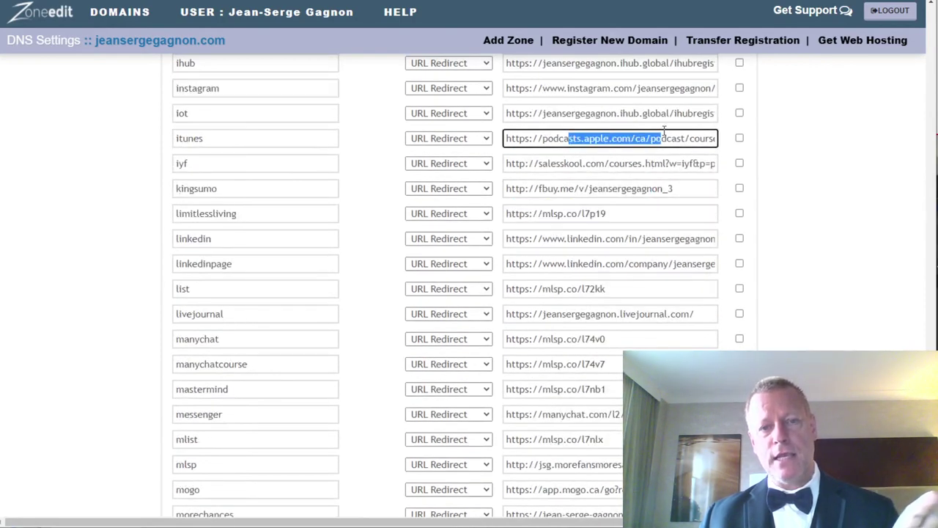
scroll(278, 265, "down", 7)
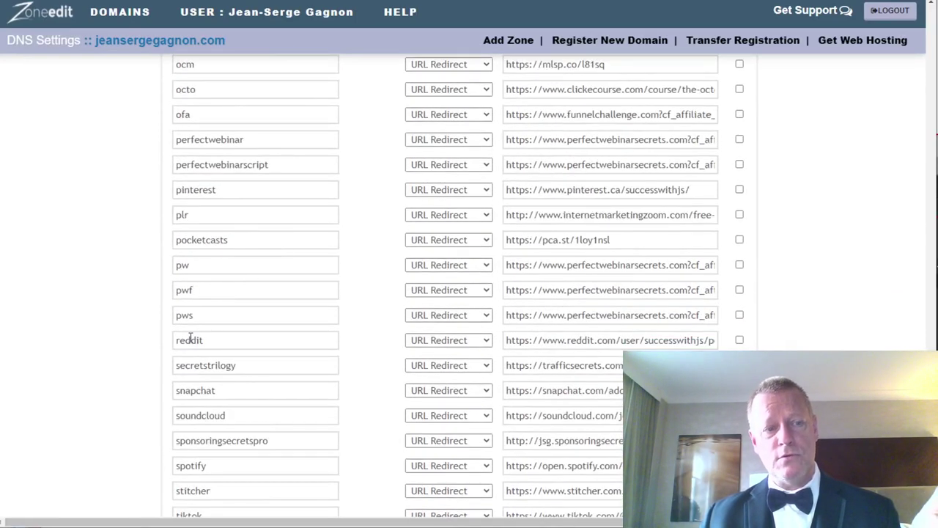
left_click_drag(184, 315, 314, 323)
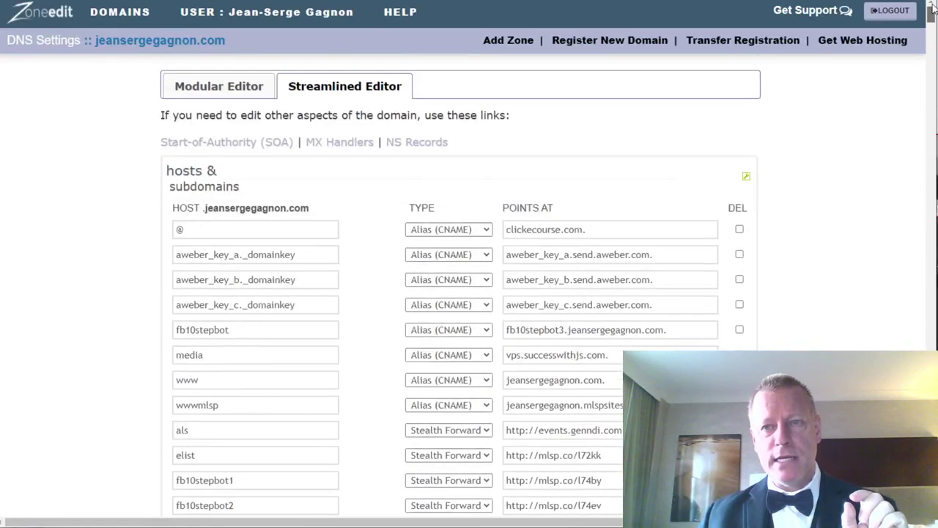
Open jsgagnon.com's DNS records from DOMAINS > Manage and select the root record's clickecourse.com target.
mouse_move(132, 20)
left_click(121, 101)
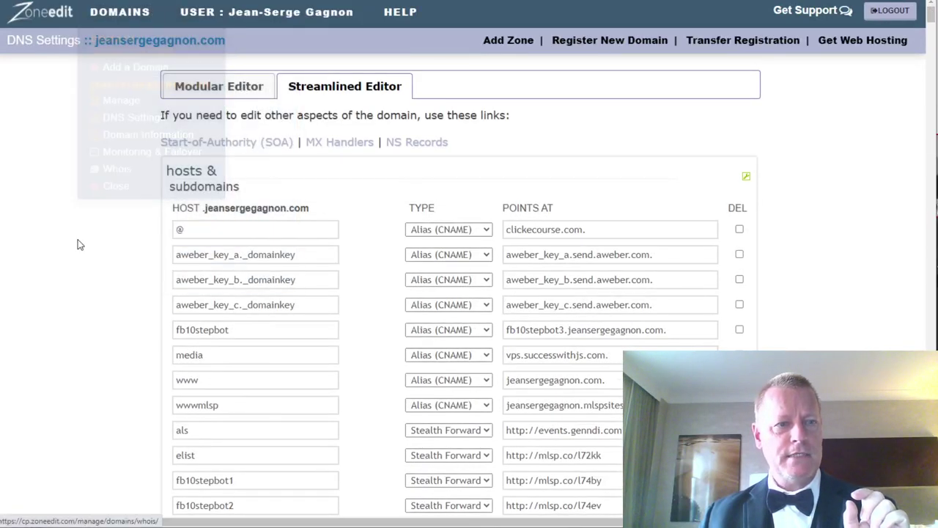
scroll(347, 358, "down", 6)
scroll(347, 359, "down", 20)
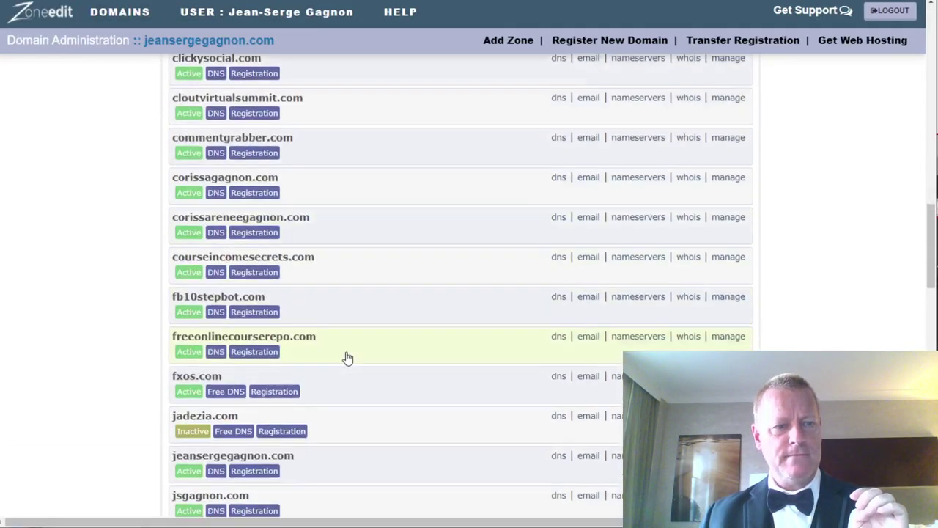
scroll(349, 355, "up", 6)
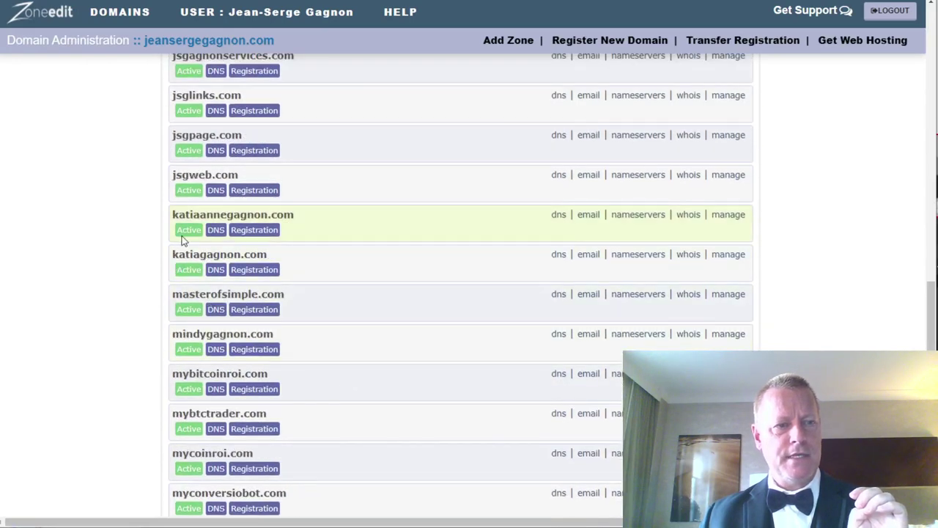
scroll(181, 233, "up", 4)
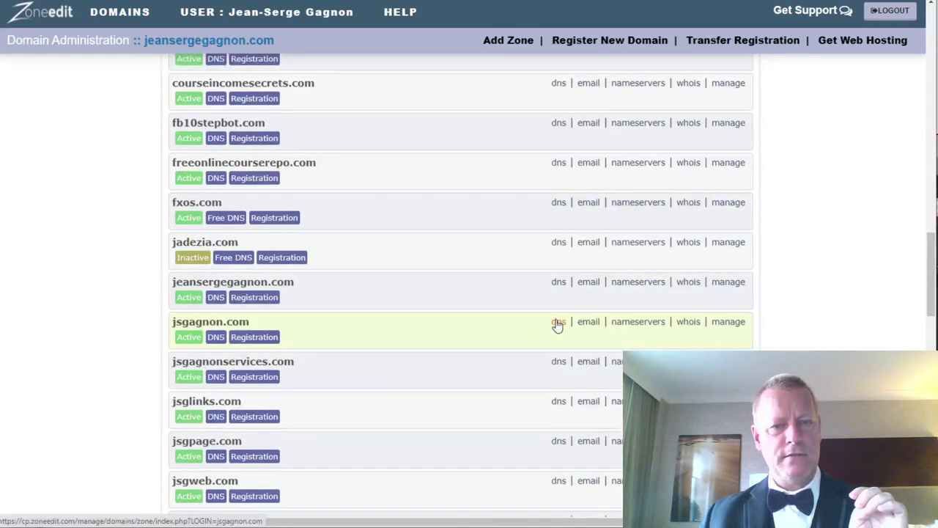
left_click(558, 322)
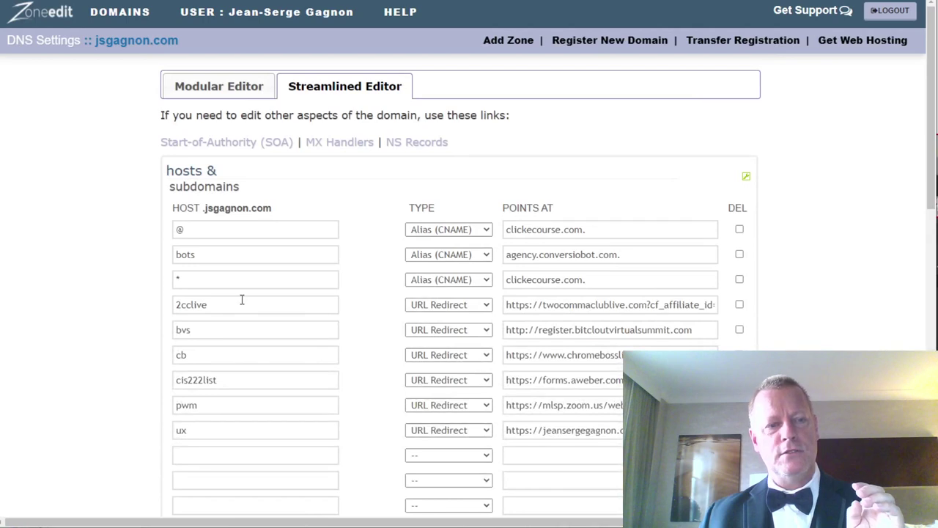
left_click(601, 229)
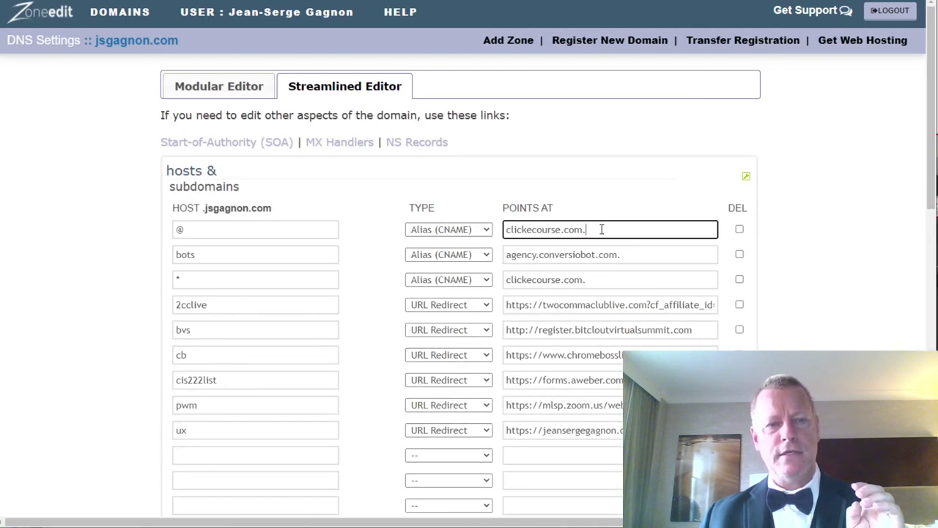
key("ctrl+a")
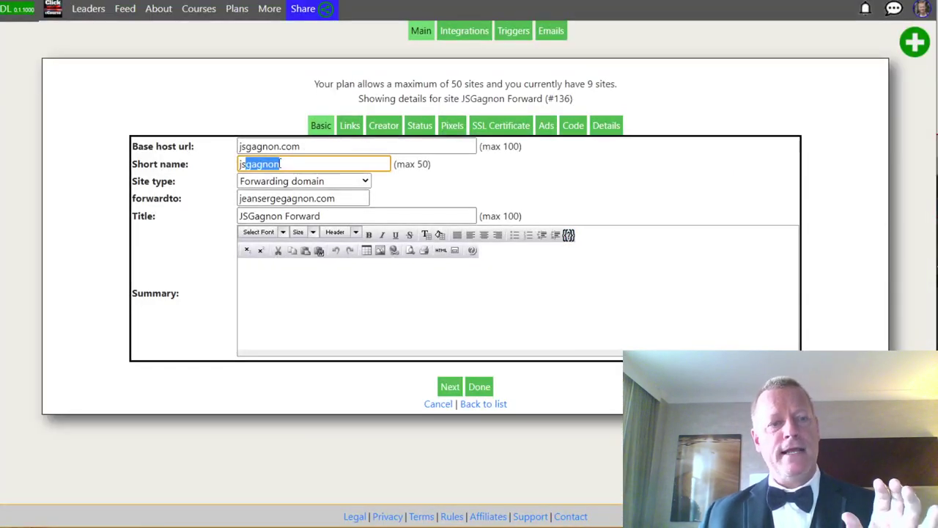
Highlight the jsgagnon.com base host URL and its forwarding domain, then return to the ZoneEdit DNS records.
left_click_drag(315, 146, 239, 146)
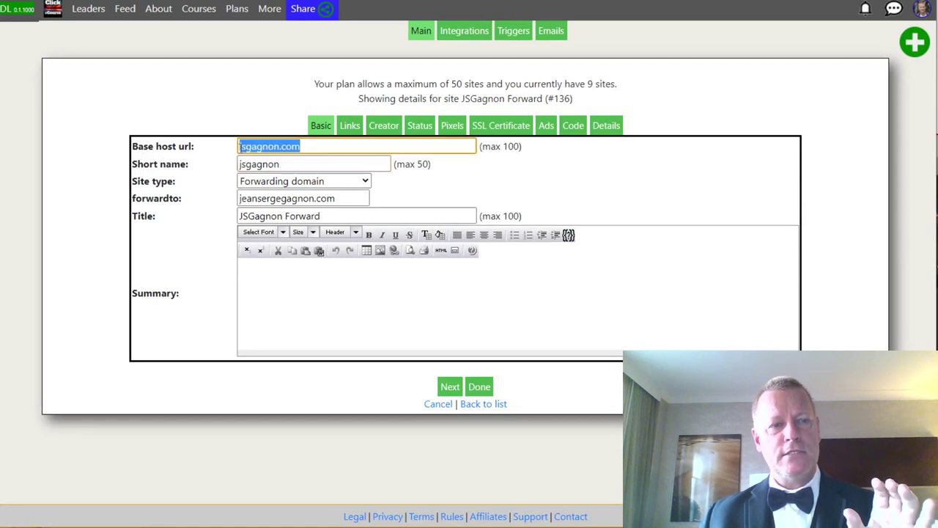
left_click_drag(240, 198, 236, 209)
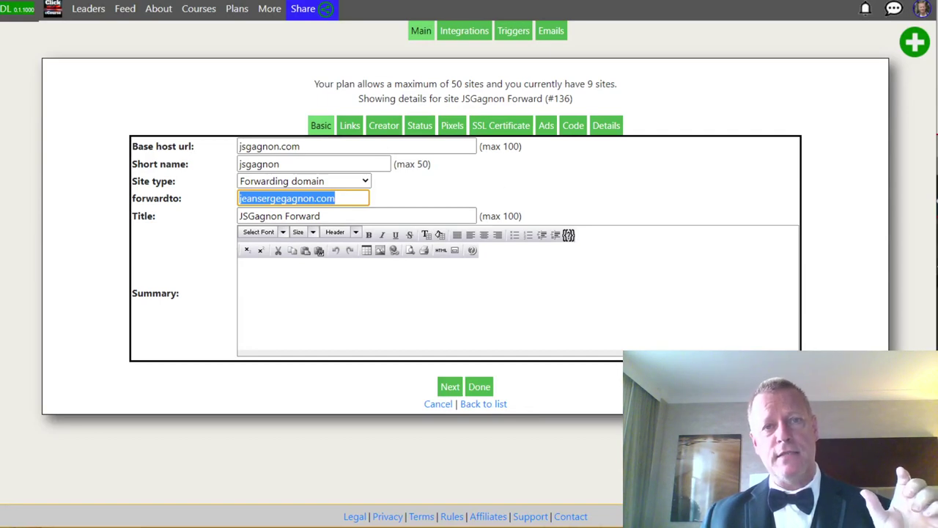
key("ctrl+Tab")
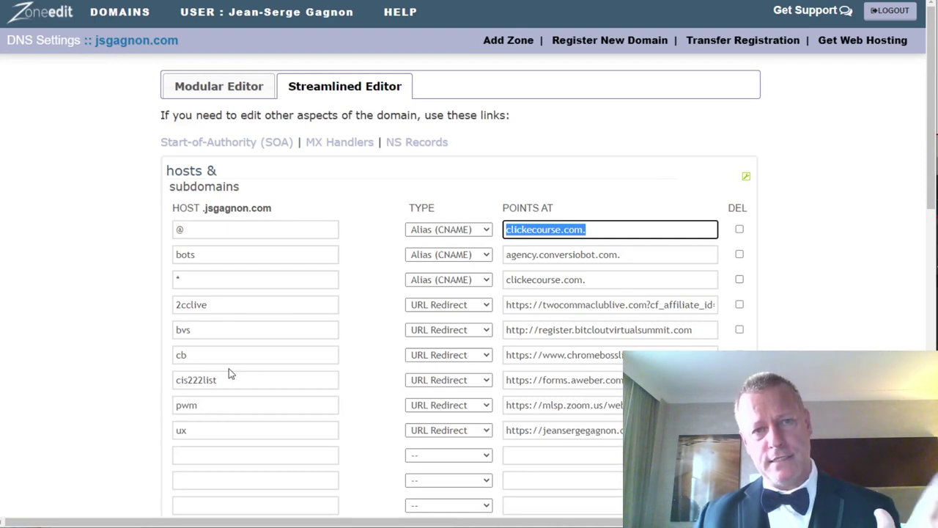
Review the Notepad list of Click eCourse features, then load the Courses catalog.
key("alt+Tab")
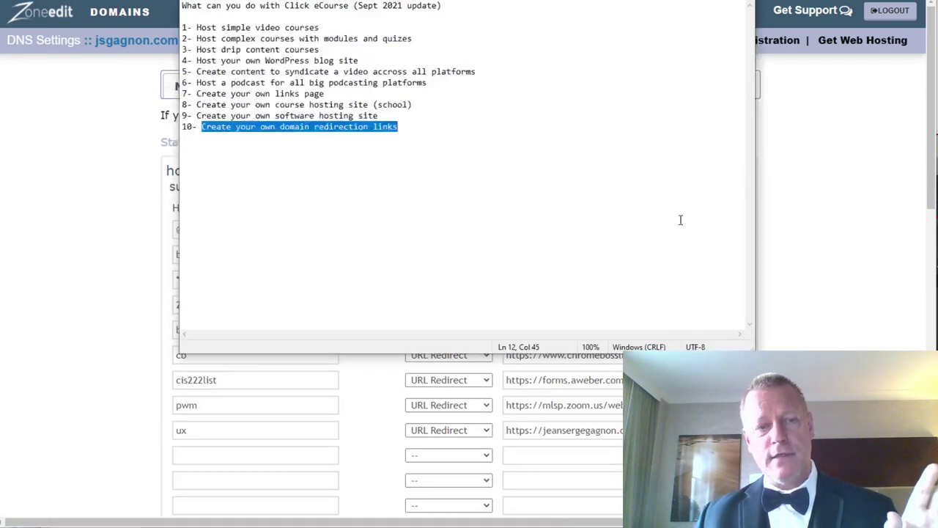
left_click(316, 148)
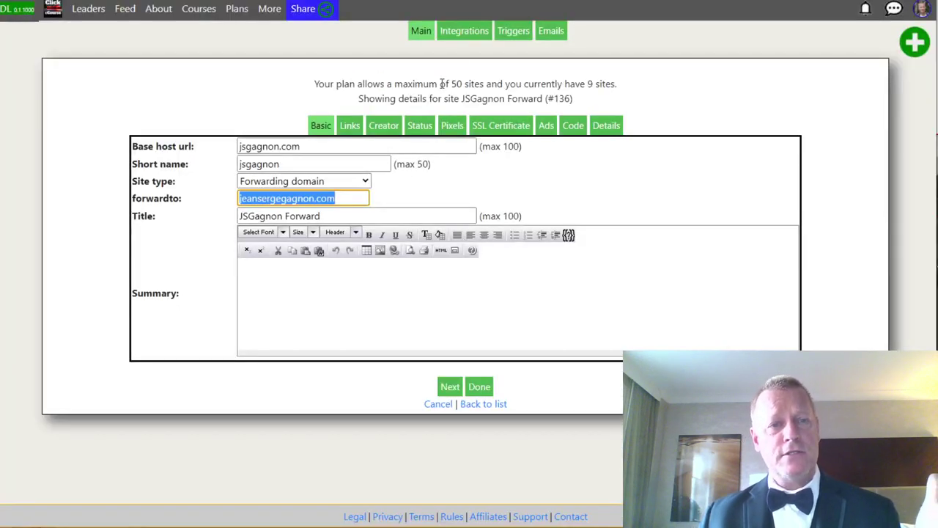
left_click(180, 10)
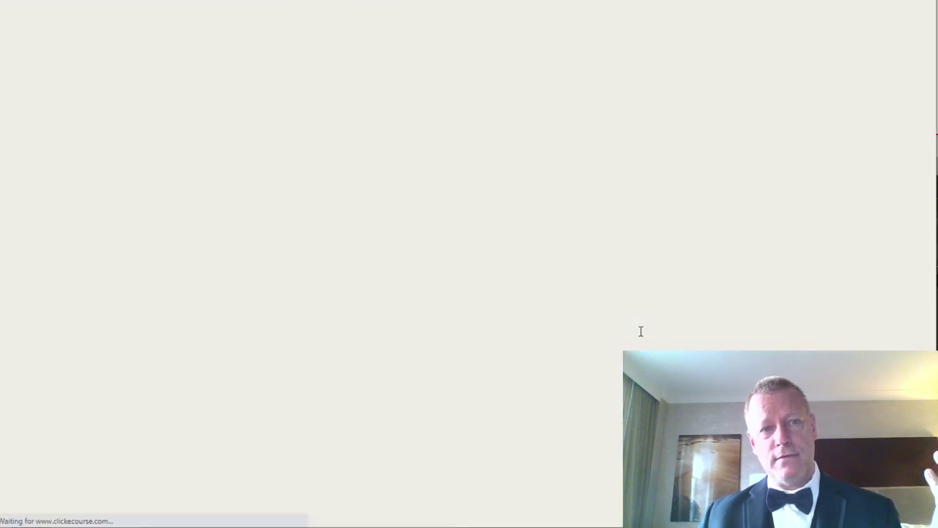
Browse the priced and free courses from The Octo-Content Model ($2499) down, then cut to the outro video.
scroll(651, 335, "down", 2)
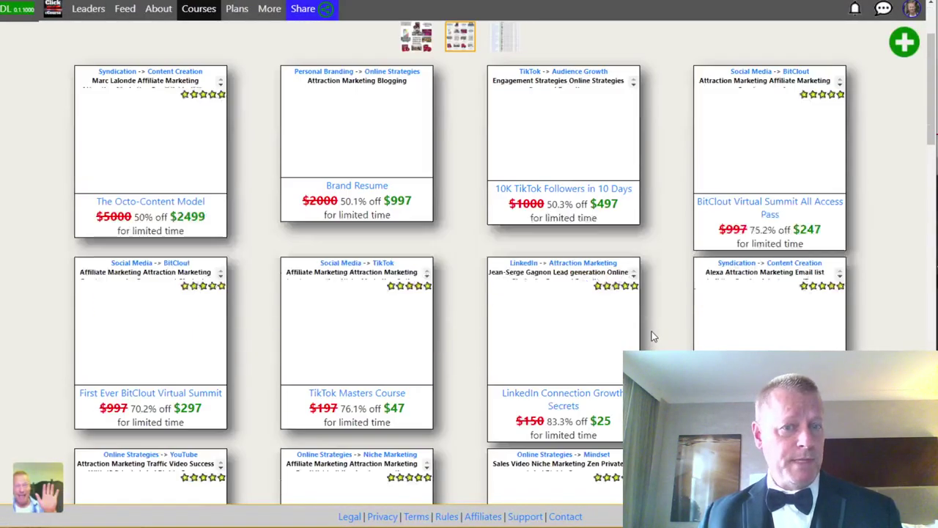
scroll(651, 331, "down", 15)
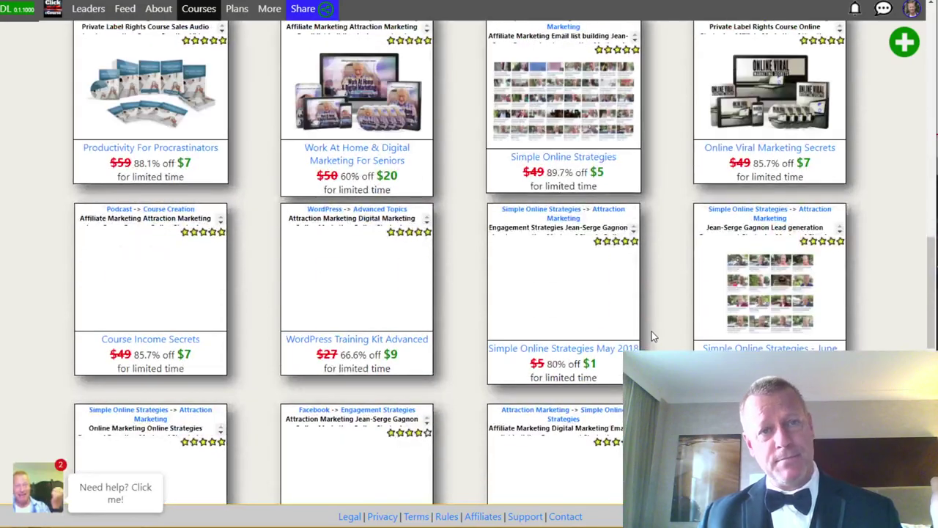
scroll(652, 331, "down", 6)
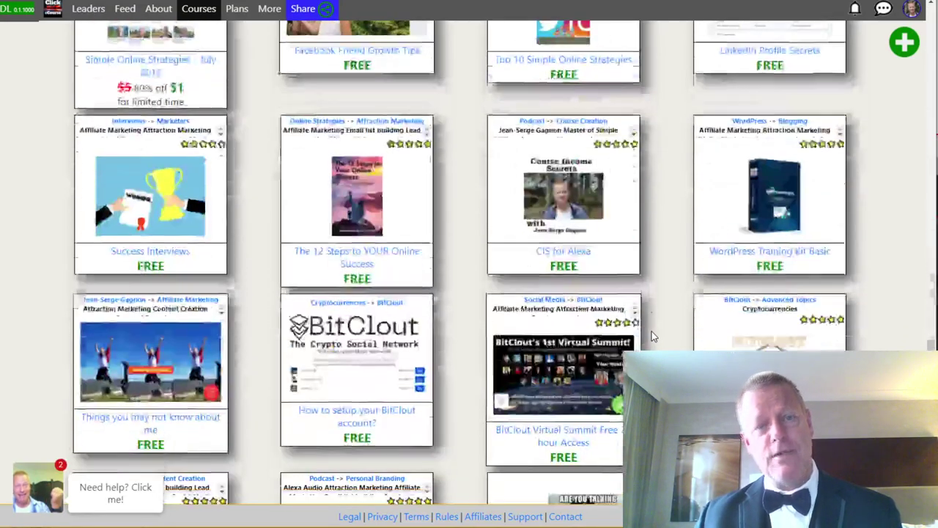
scroll(651, 331, "up", 20)
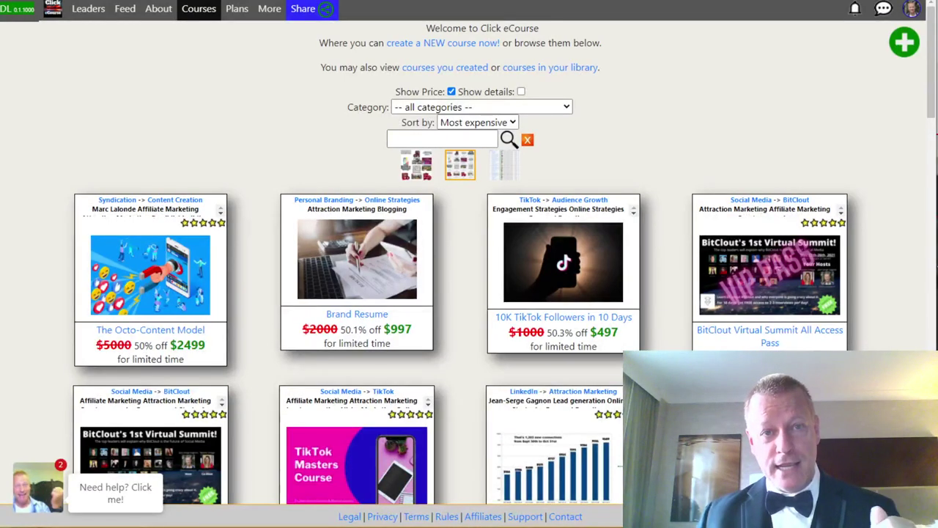
key("alt+Tab")
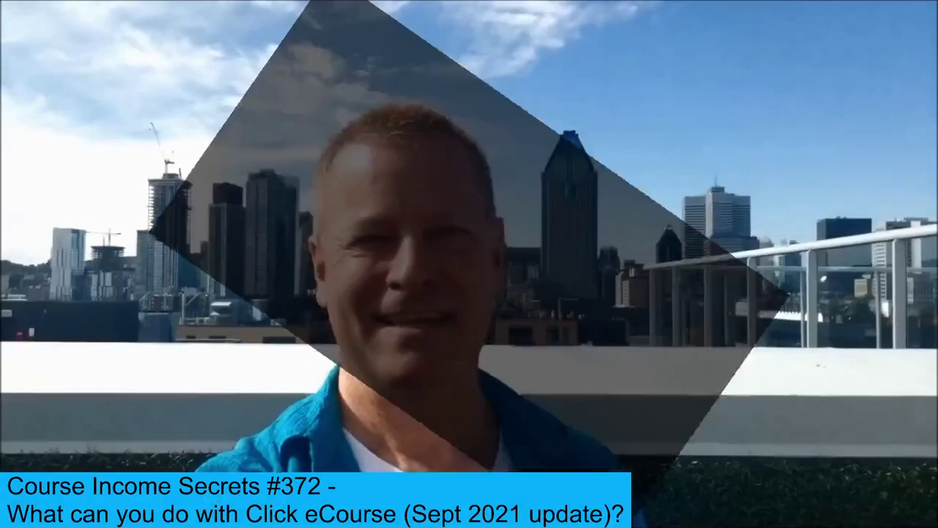